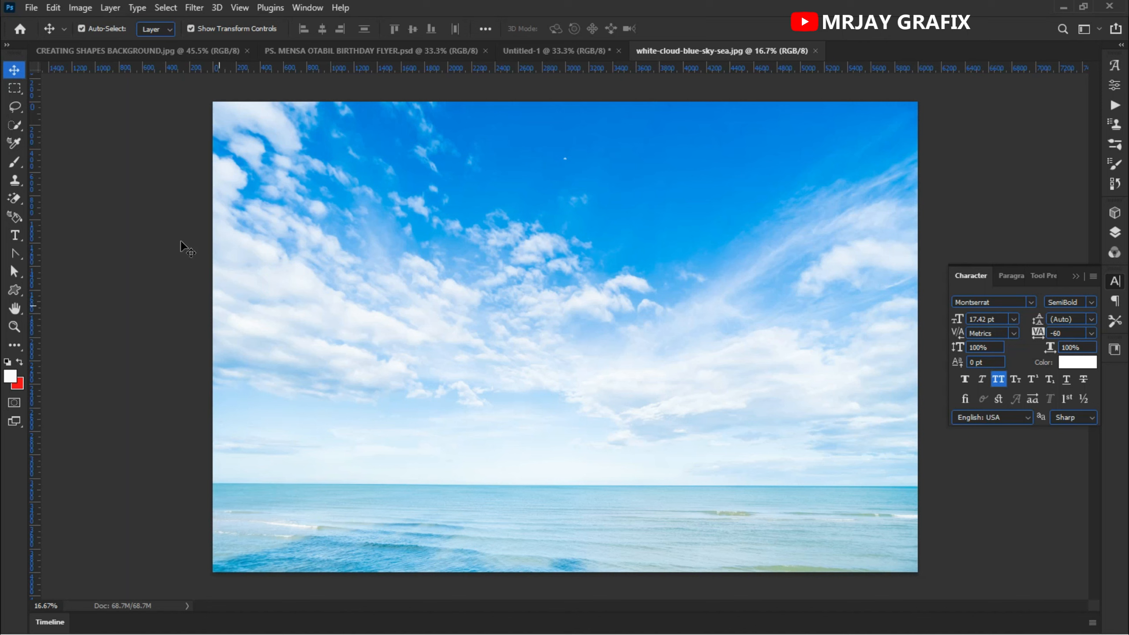
- Create a new print document 90 inches wide by 46 inches high at 72 pixels/inch
click(34, 8)
click(42, 23)
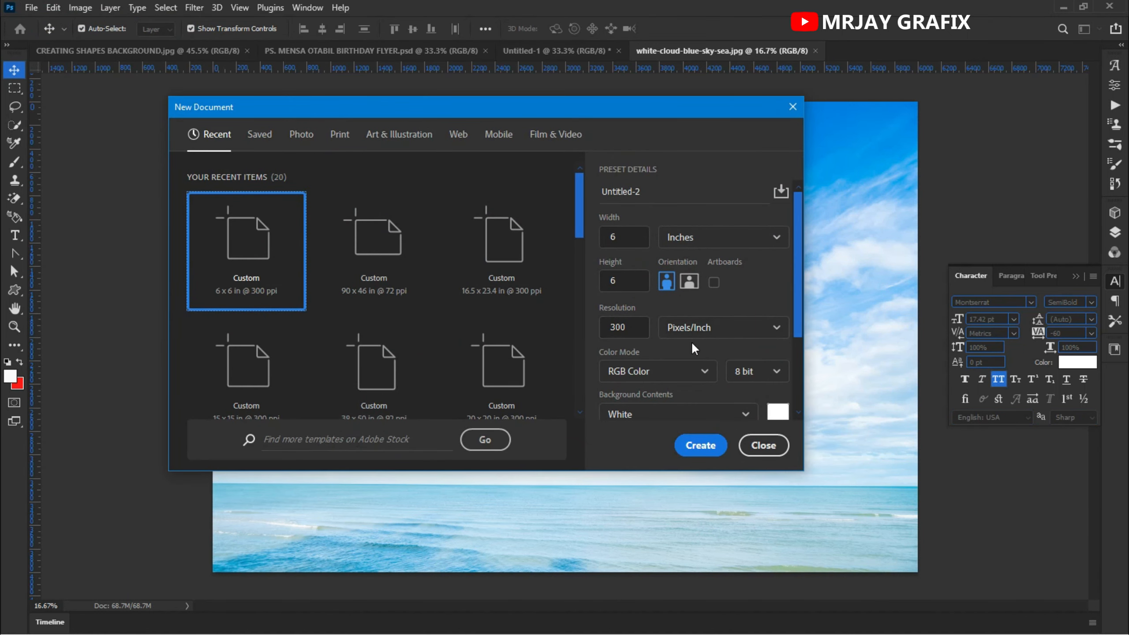
click(340, 135)
double_click(629, 238)
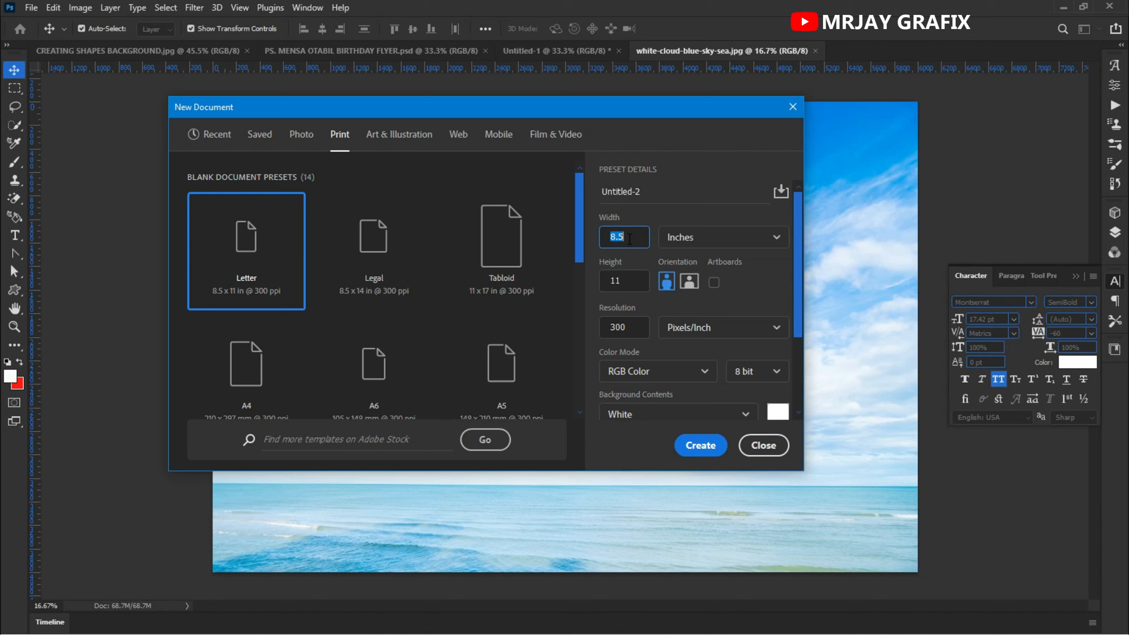
text(30)
key(BackSpace)
key(BackSpace)
text(90)
key(Tab)
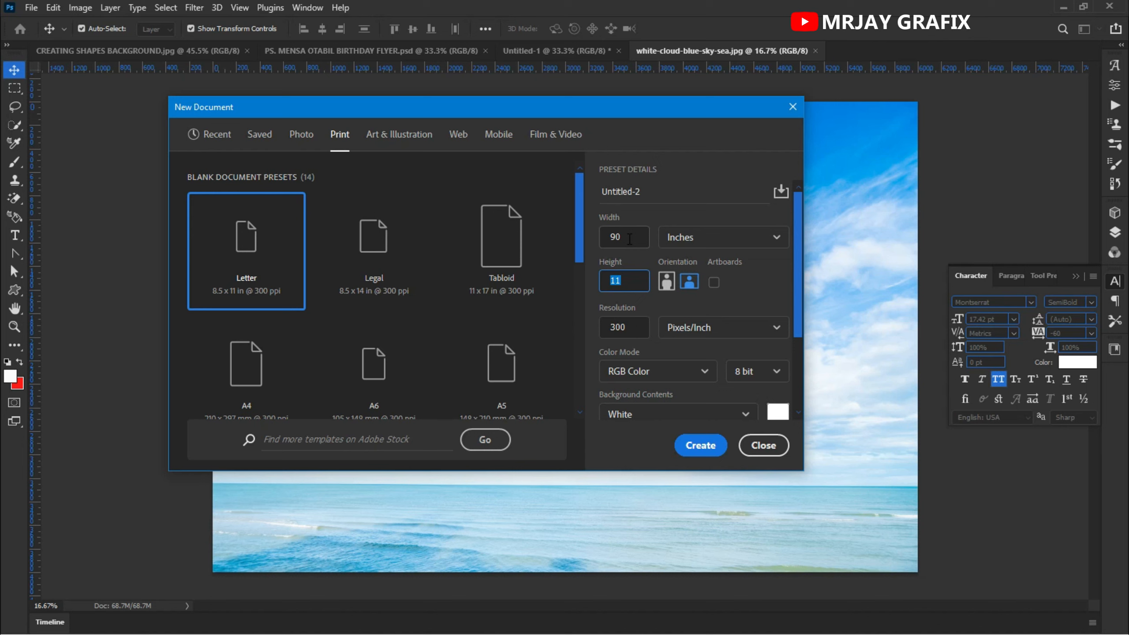
text(46)
key(Tab)
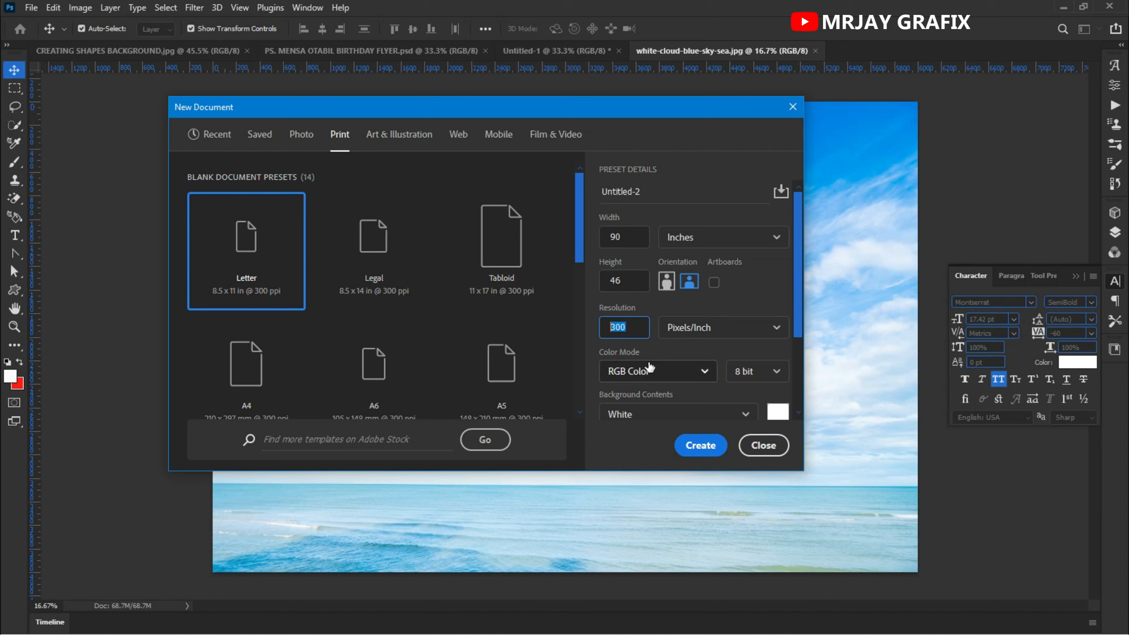
text(72)
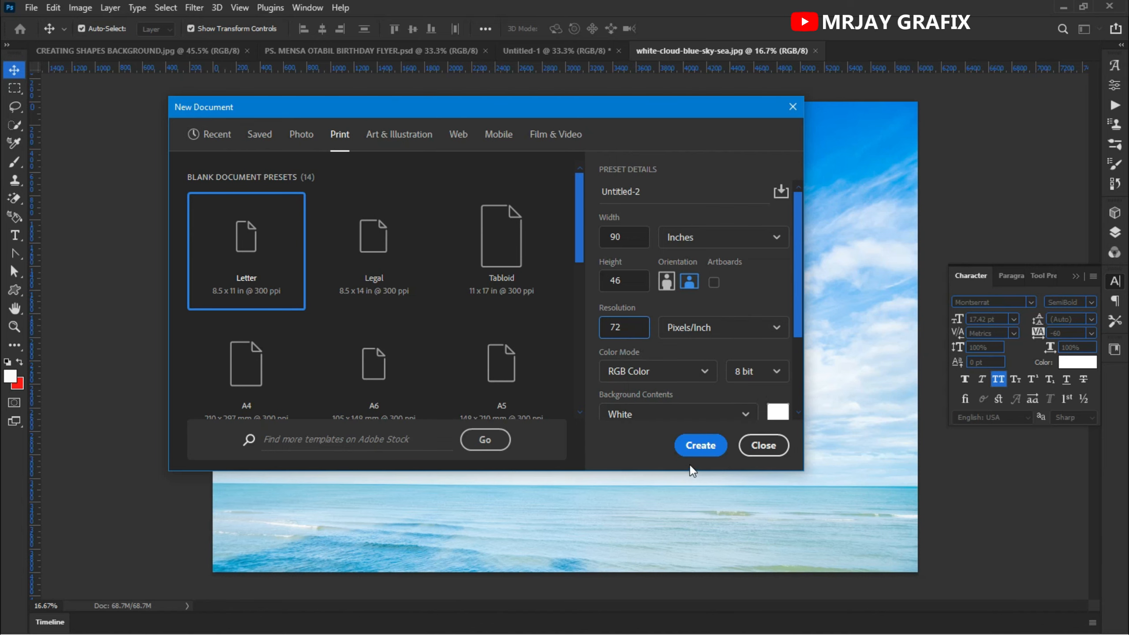
click(694, 446)
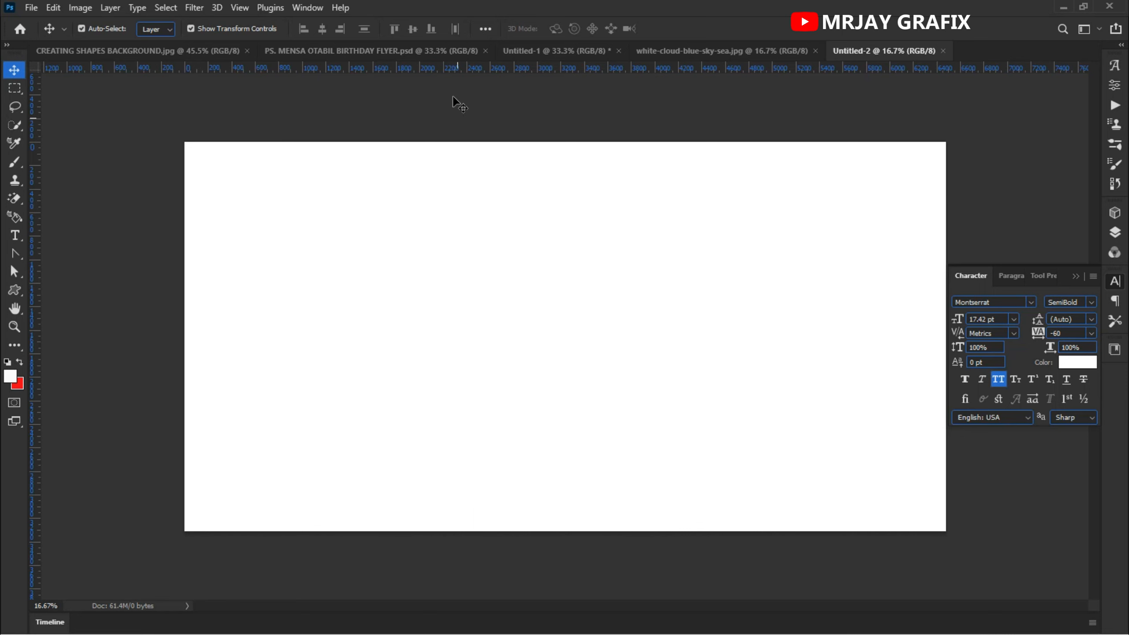
- Bring the white-cloud-blue-sky-sea photo into the new document as a layer
click(669, 51)
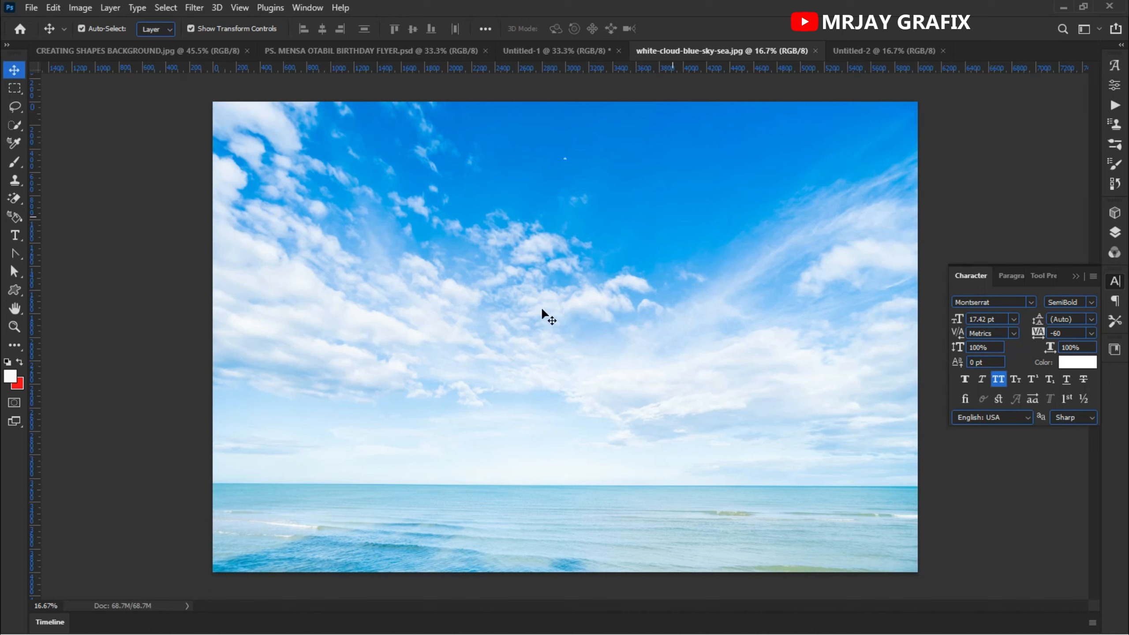
drag(572, 213, 491, 323)
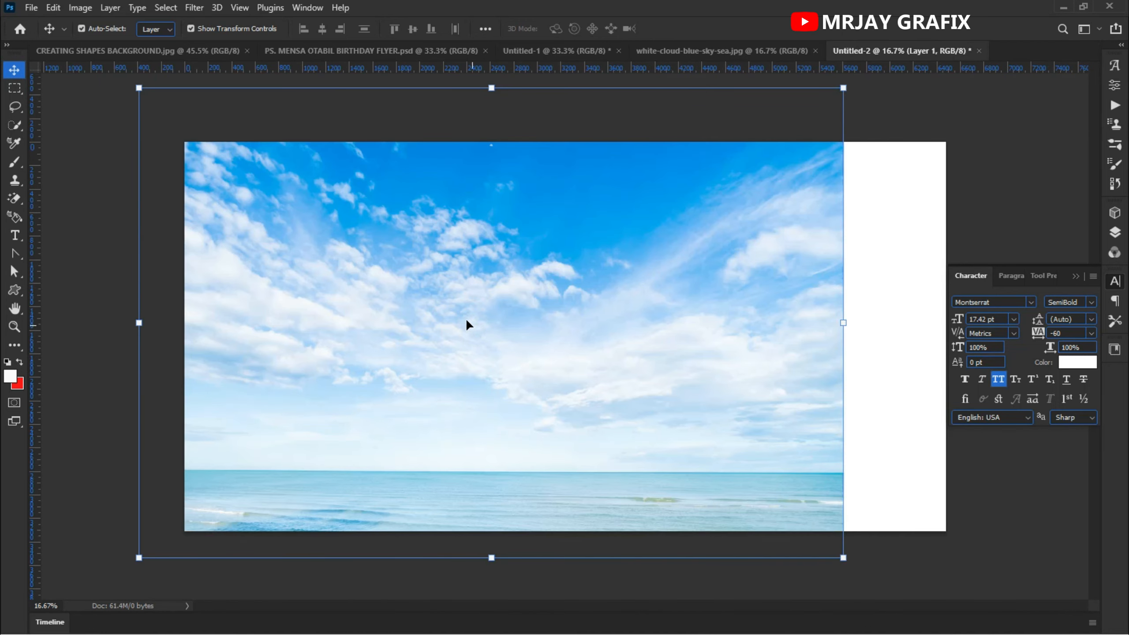
- Scale the sky image up to about 117% so it covers the canvas
key(ctrl+minus)
drag(774, 326, 866, 331)
drag(290, 295, 302, 295)
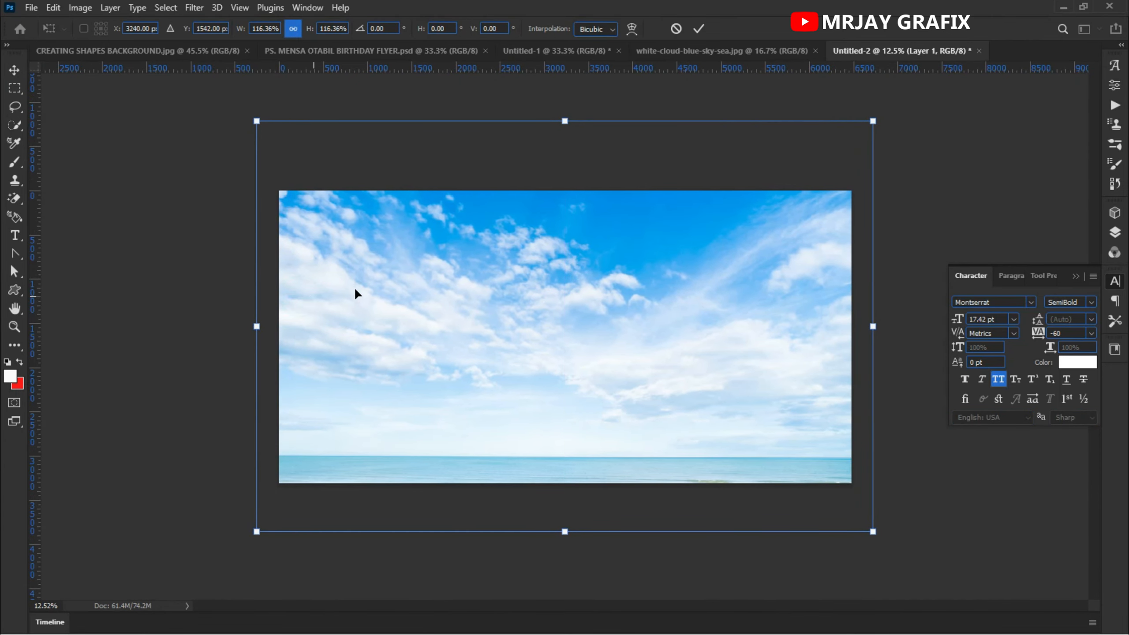
click(676, 29)
drag(775, 327, 865, 364)
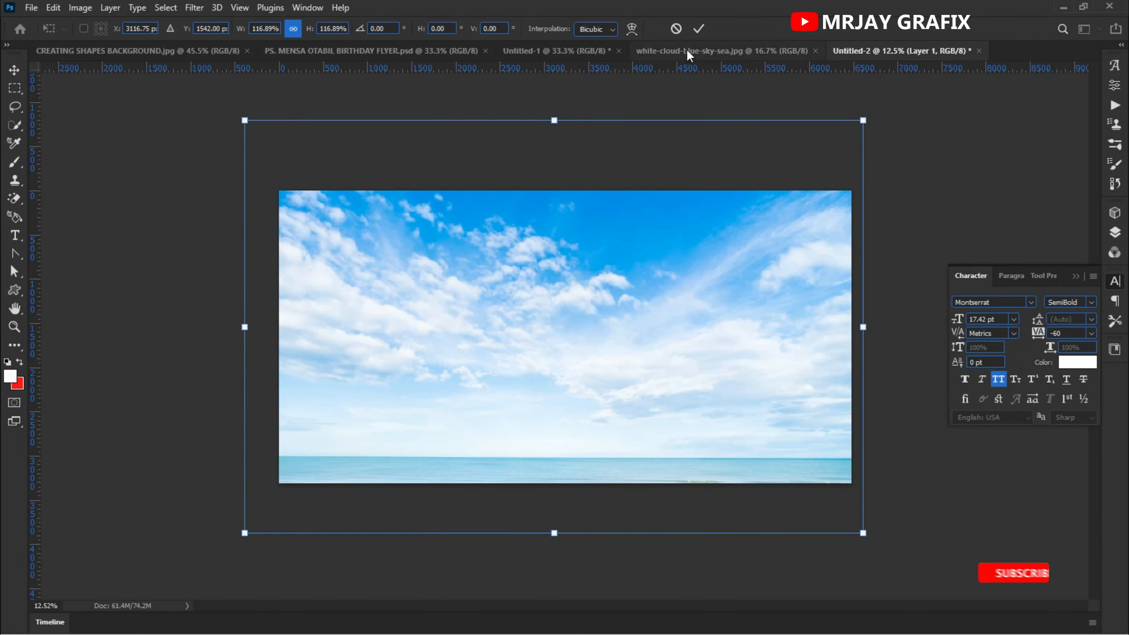
click(699, 29)
- Reposition the sky image slightly lower on the canvas
drag(586, 243, 591, 253)
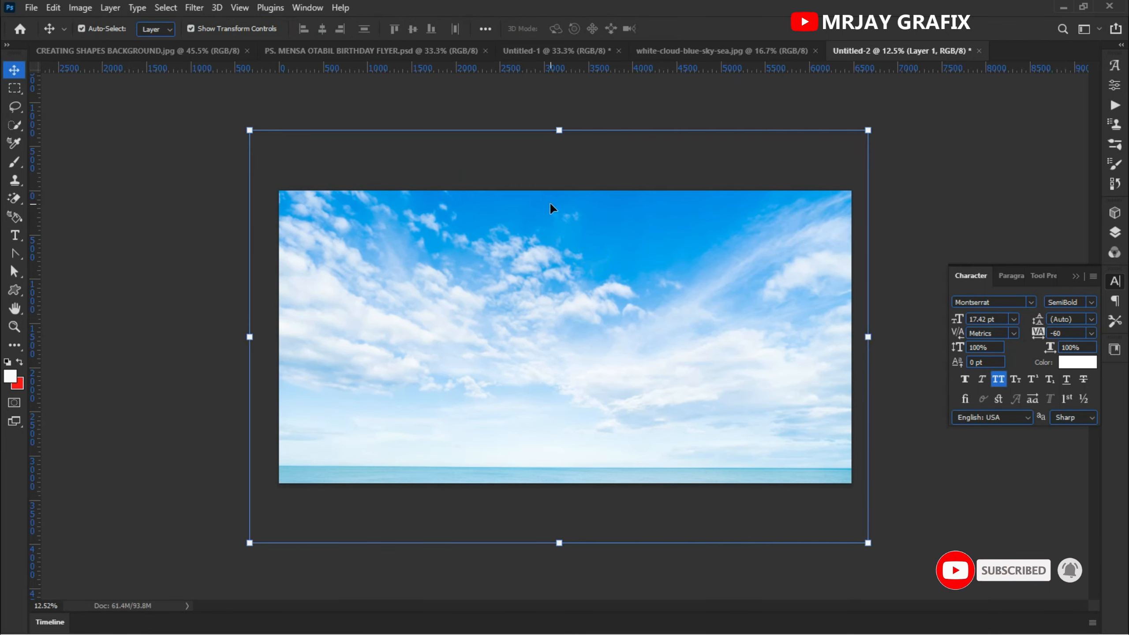
drag(551, 215, 560, 229)
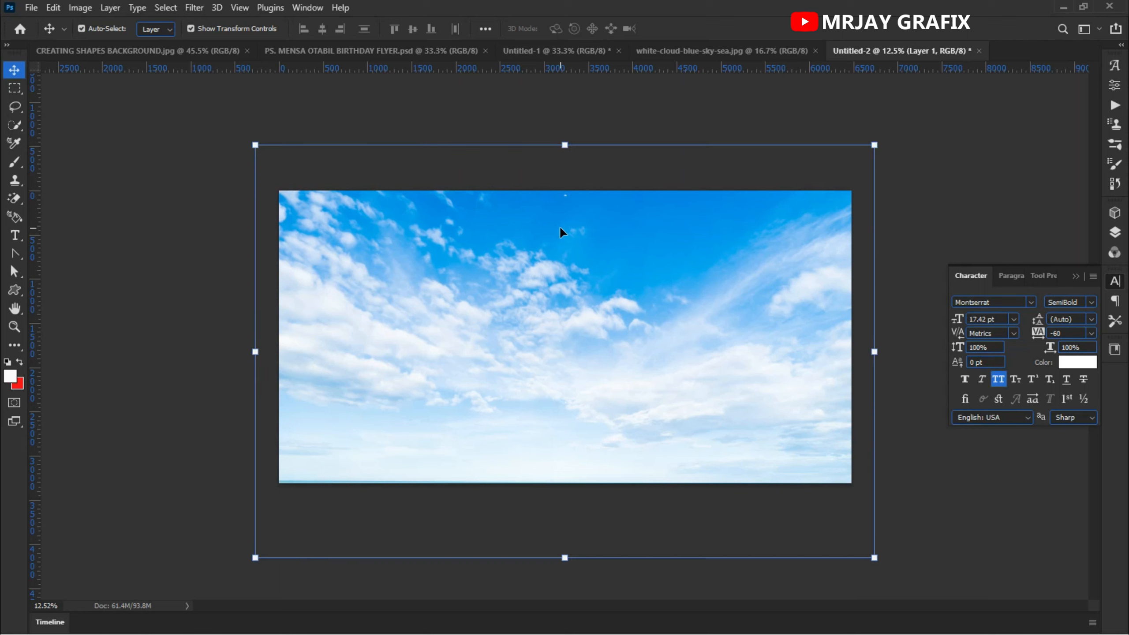
- Add a new empty layer above the sky image
click(1116, 231)
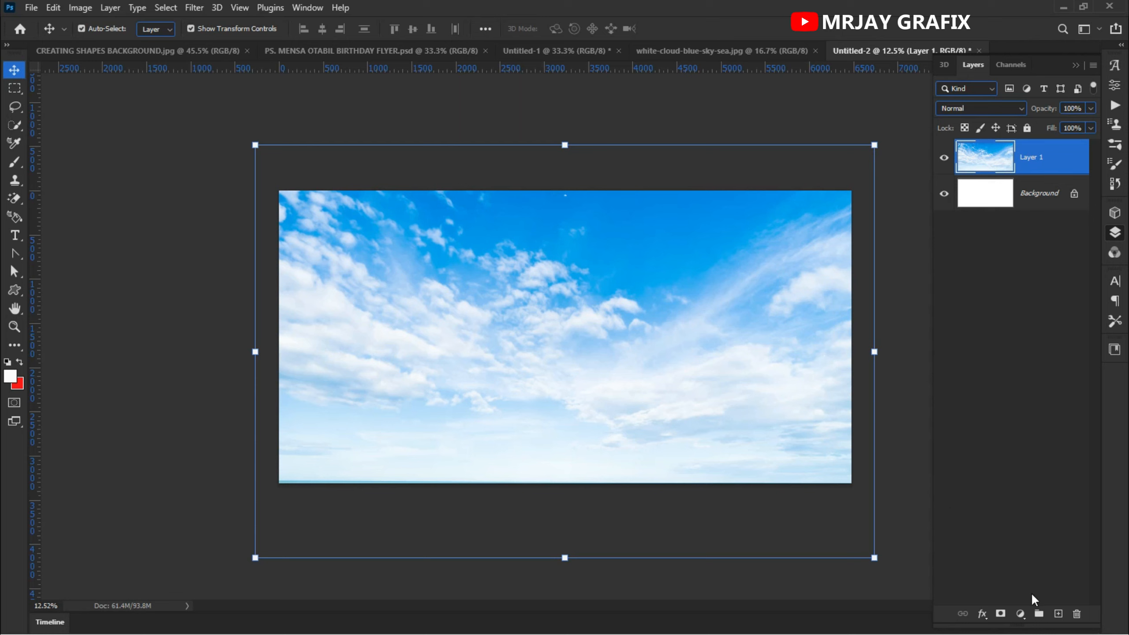
click(1058, 614)
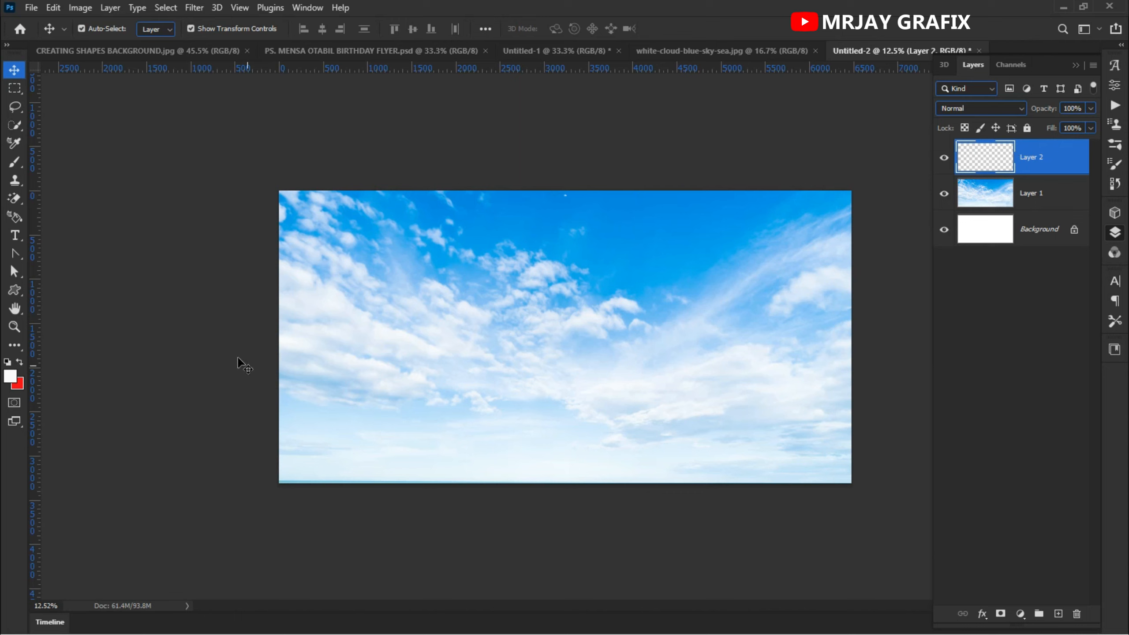
- Paint a white stroke across the sky's middle with a 1600 px Brush at 48% opacity
click(14, 297)
click(71, 345)
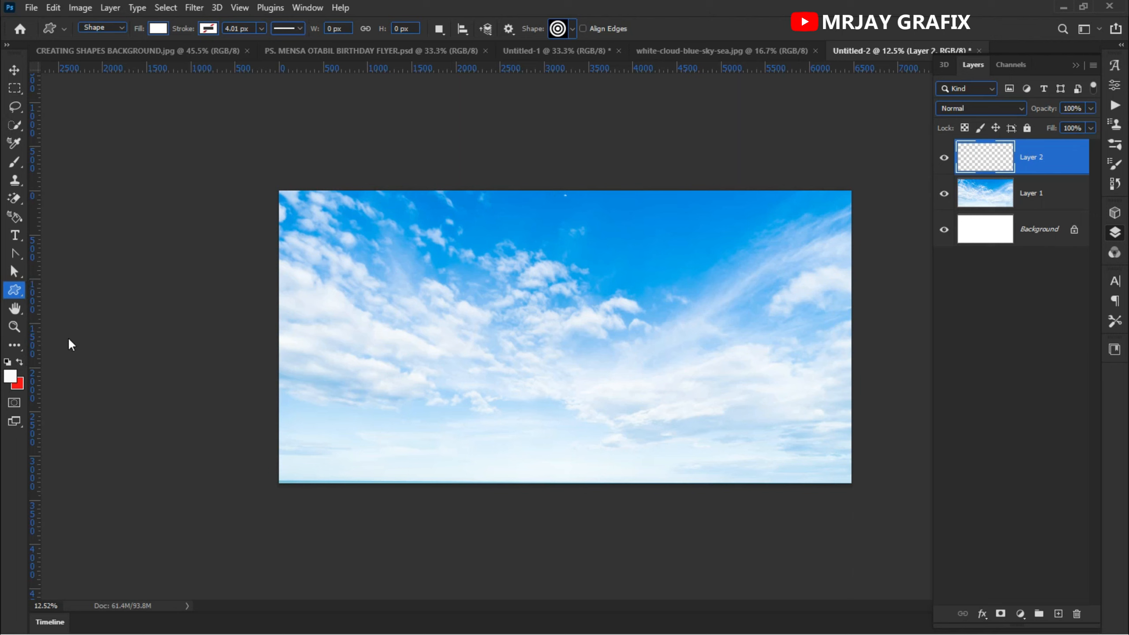
click(14, 163)
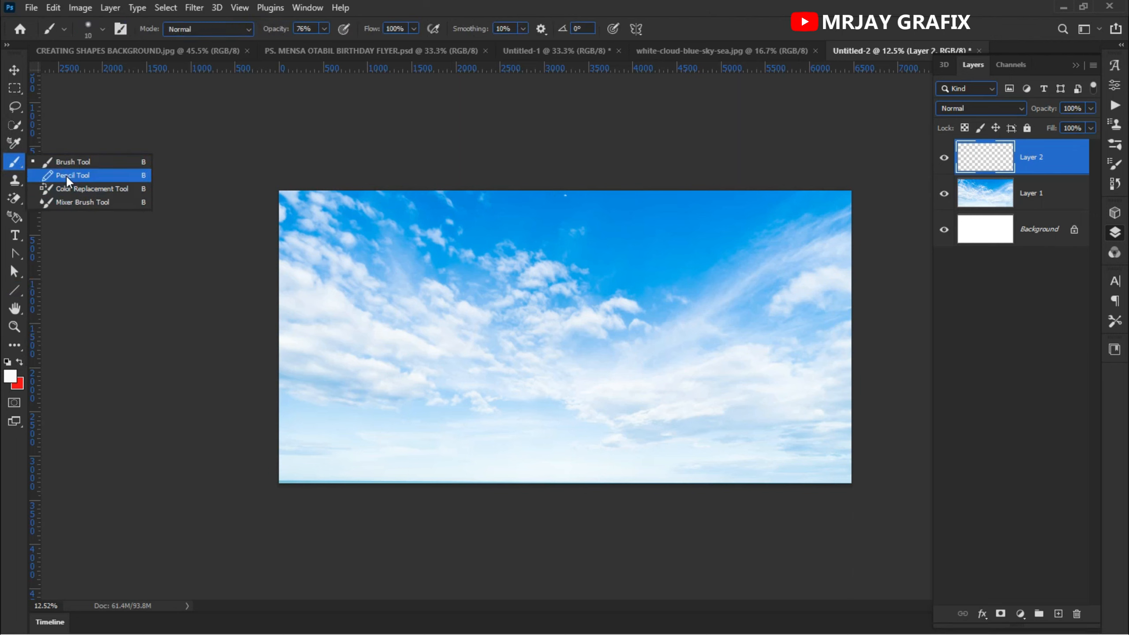
click(71, 162)
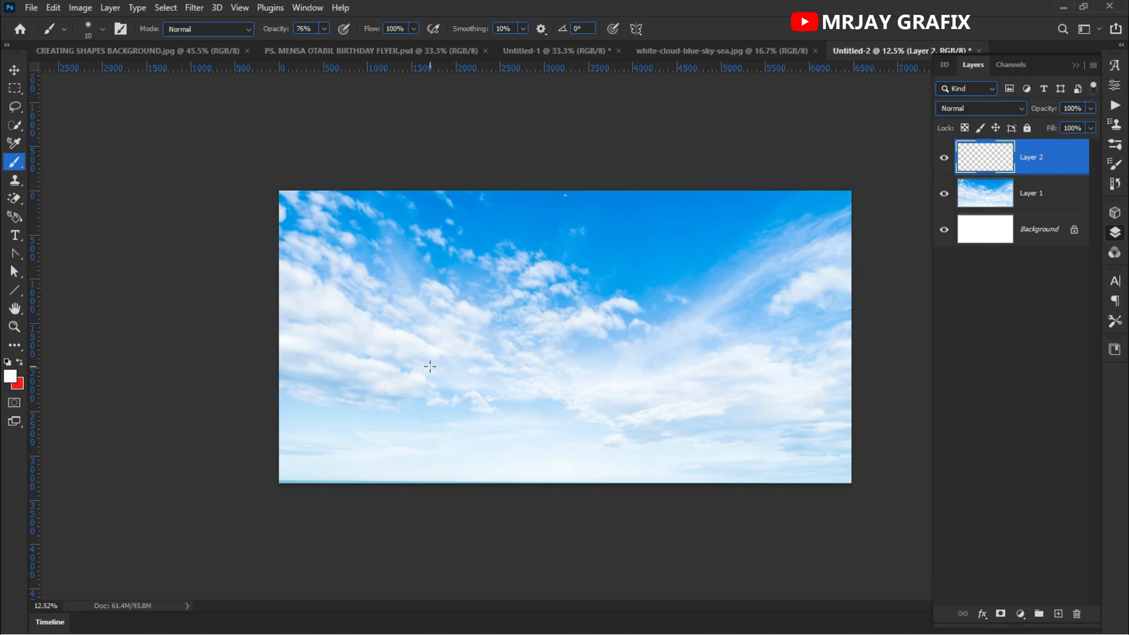
key(bracketright)
key(bracketright)
key(bracketright)
key(bracketright)
key(bracketright)
key(bracketright)
key(bracketright)
key(bracketright)
key(bracketright)
key(bracketright)
key(bracketright)
key(bracketright)
key(bracketright)
key(bracketright)
key(bracketright)
key(bracketright)
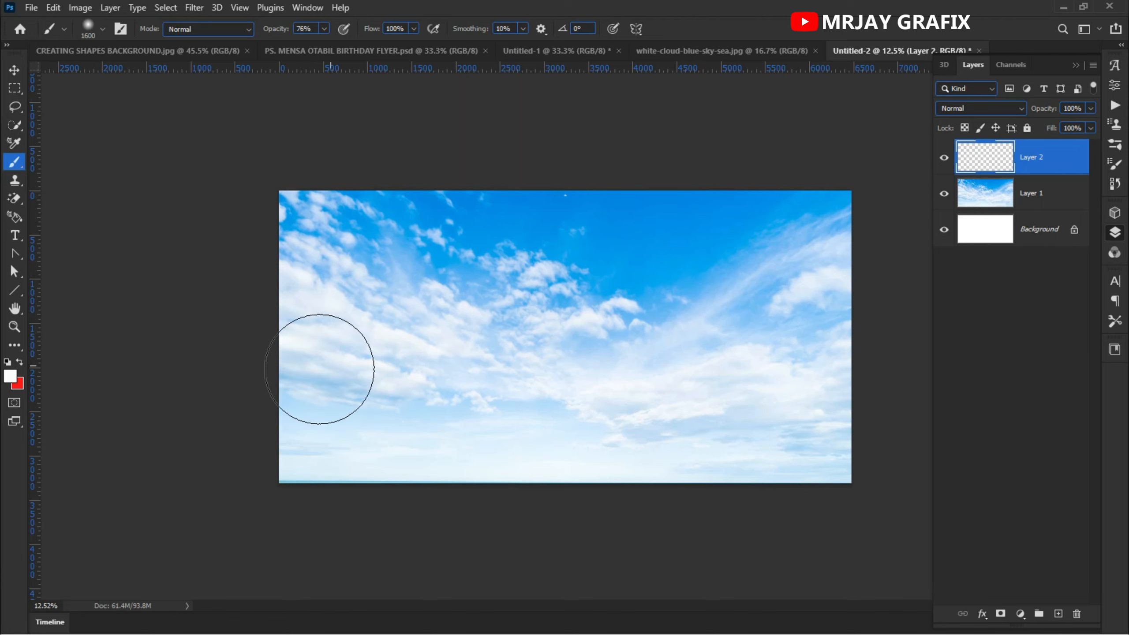
drag(278, 31, 252, 35)
mouse_move(285, 325)
mouse_down()
mouse_move(671, 349)
mouse_move(882, 345)
mouse_up()
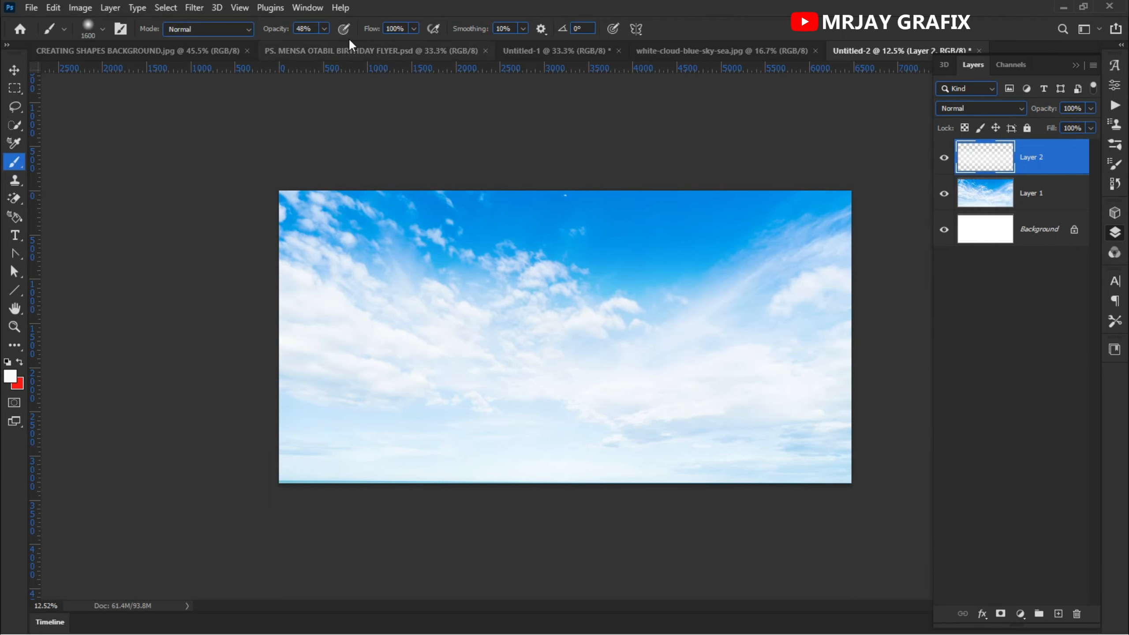
- Paint more white strokes at 100% opacity across the middle, lower and upper parts of the sky
drag(272, 29, 295, 30)
drag(302, 323, 844, 328)
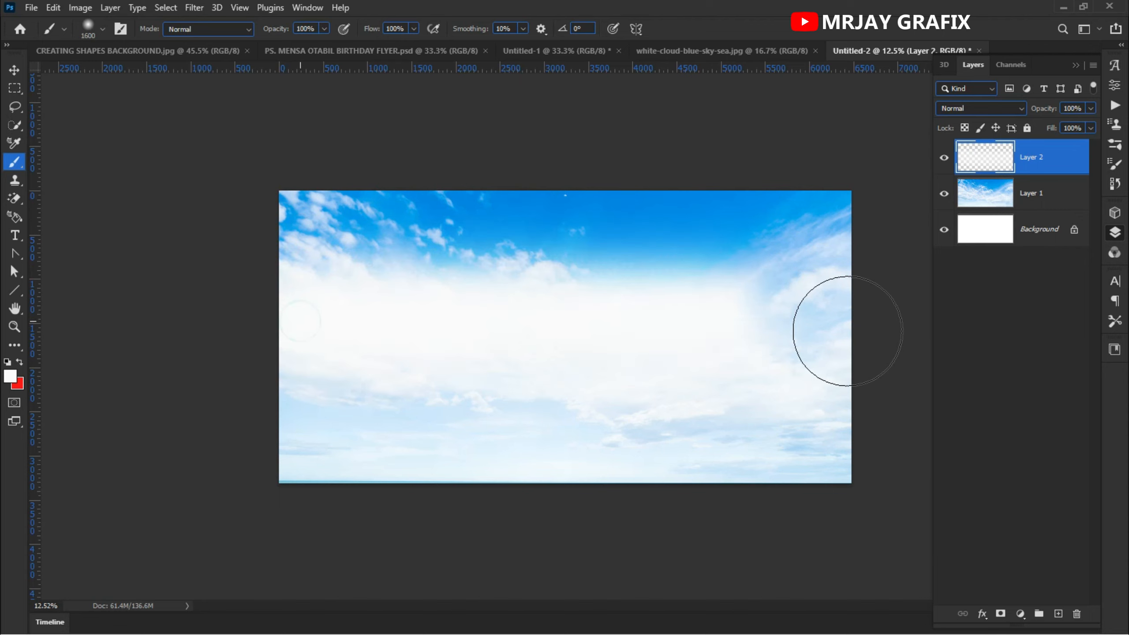
drag(444, 295, 850, 323)
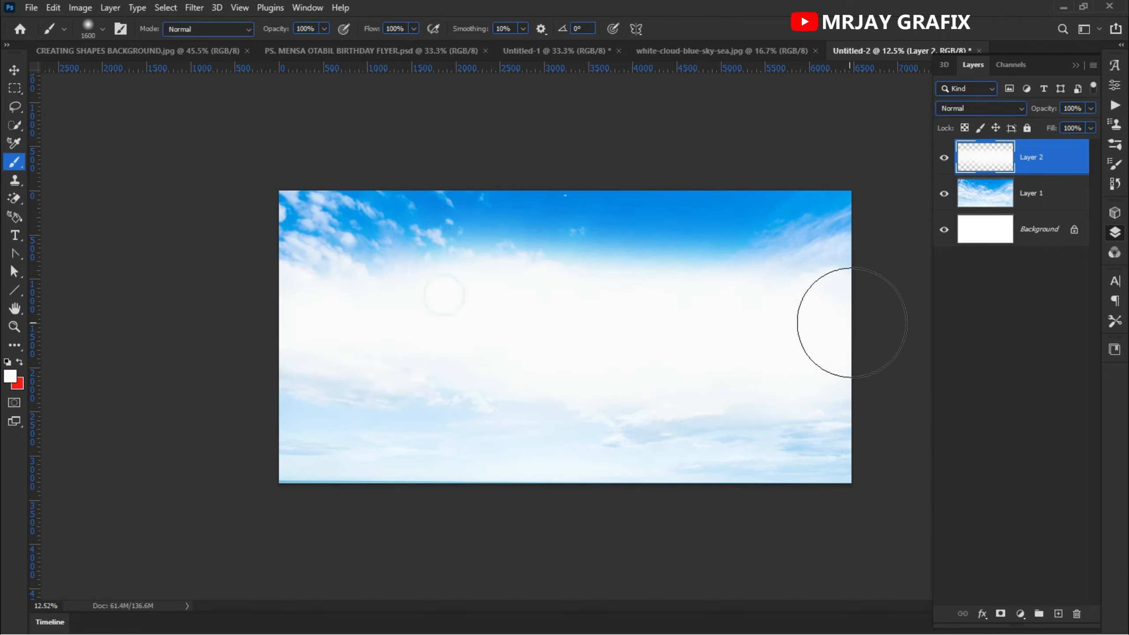
mouse_move(270, 409)
mouse_down()
mouse_move(647, 412)
mouse_move(910, 438)
mouse_up()
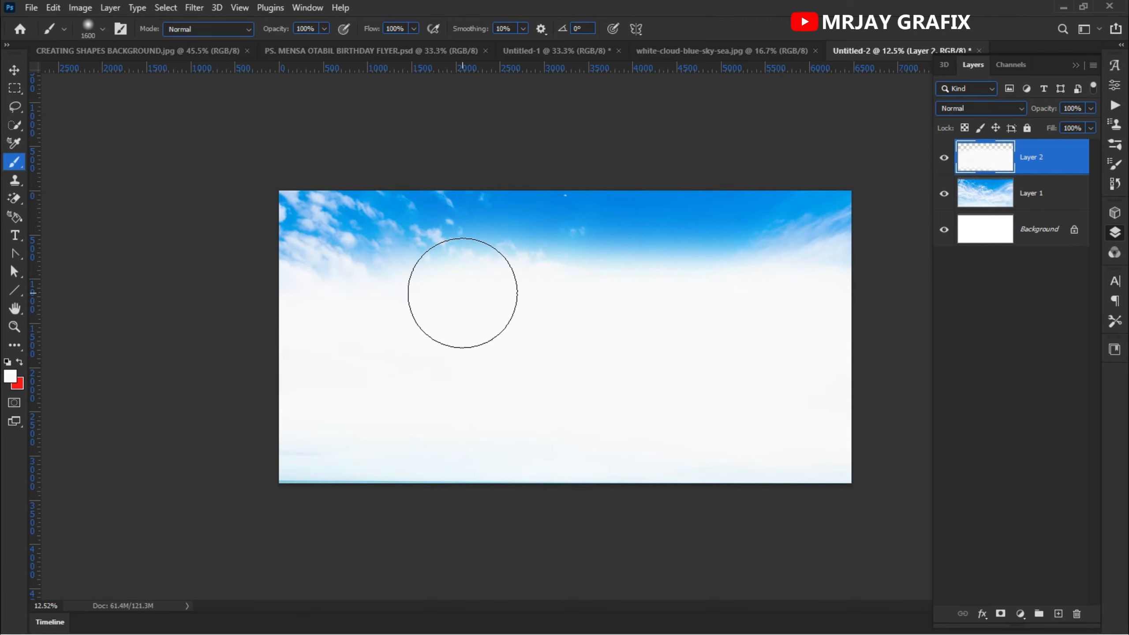
drag(413, 285, 260, 288)
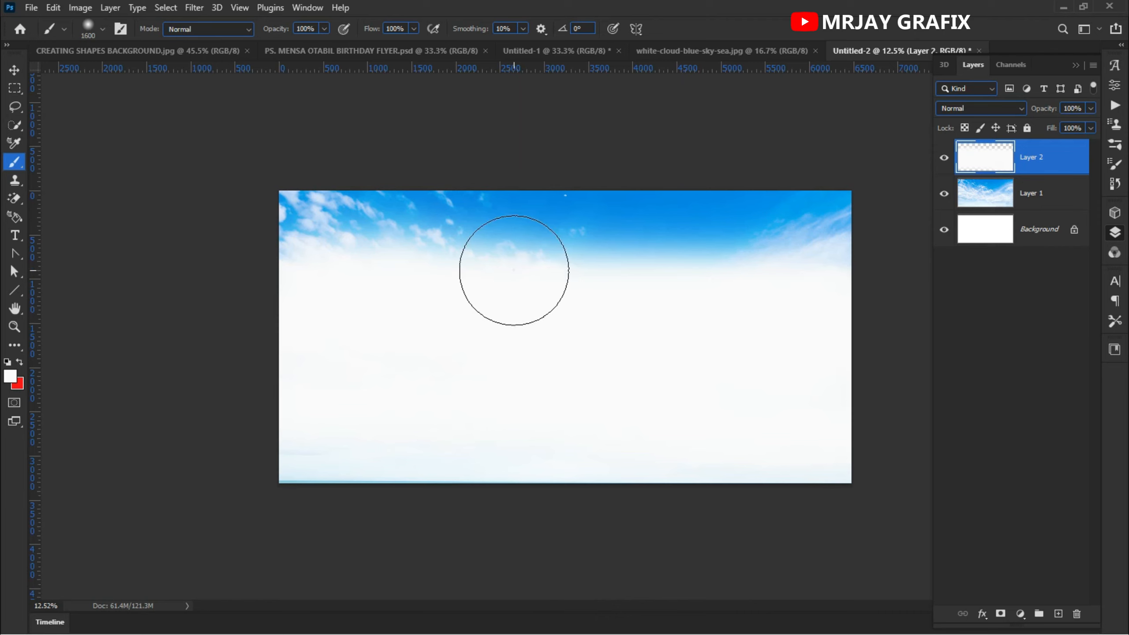
drag(512, 268, 776, 274)
mouse_move(451, 267)
mouse_down()
mouse_move(378, 285)
mouse_move(302, 267)
mouse_up()
click(816, 263)
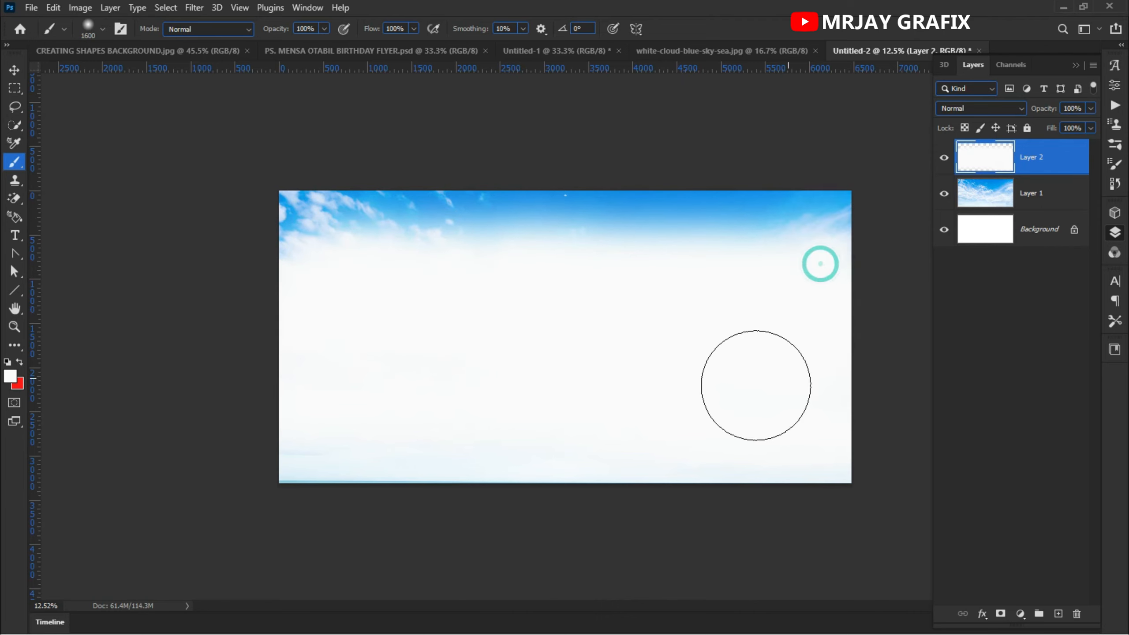
- Select the sky and white paint layers together and lock them
click(14, 71)
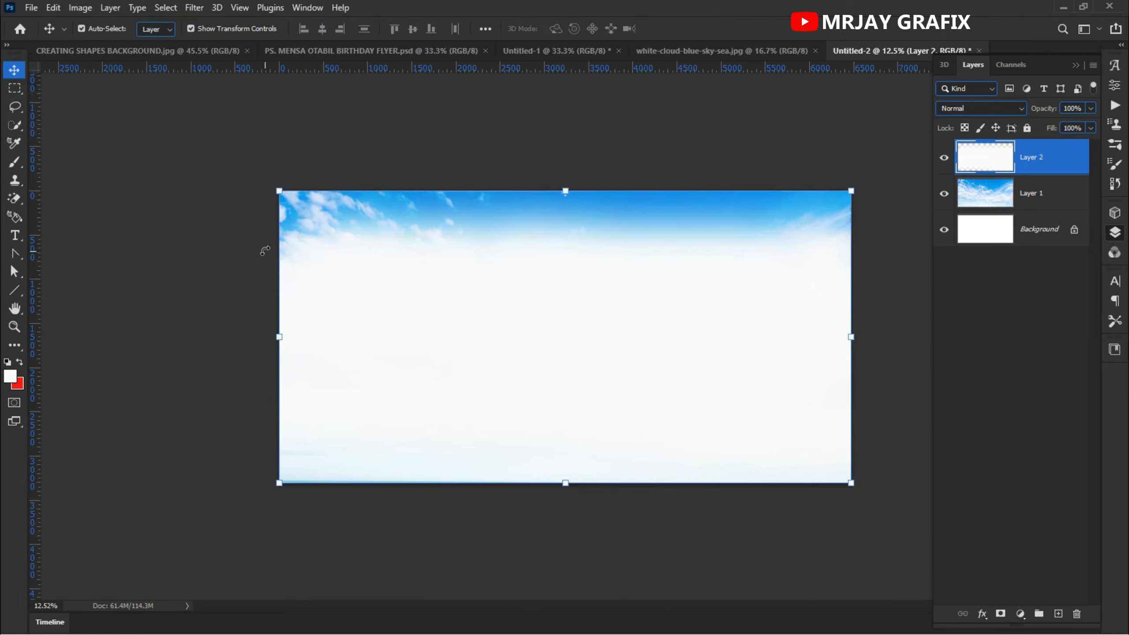
drag(809, 152, 778, 386)
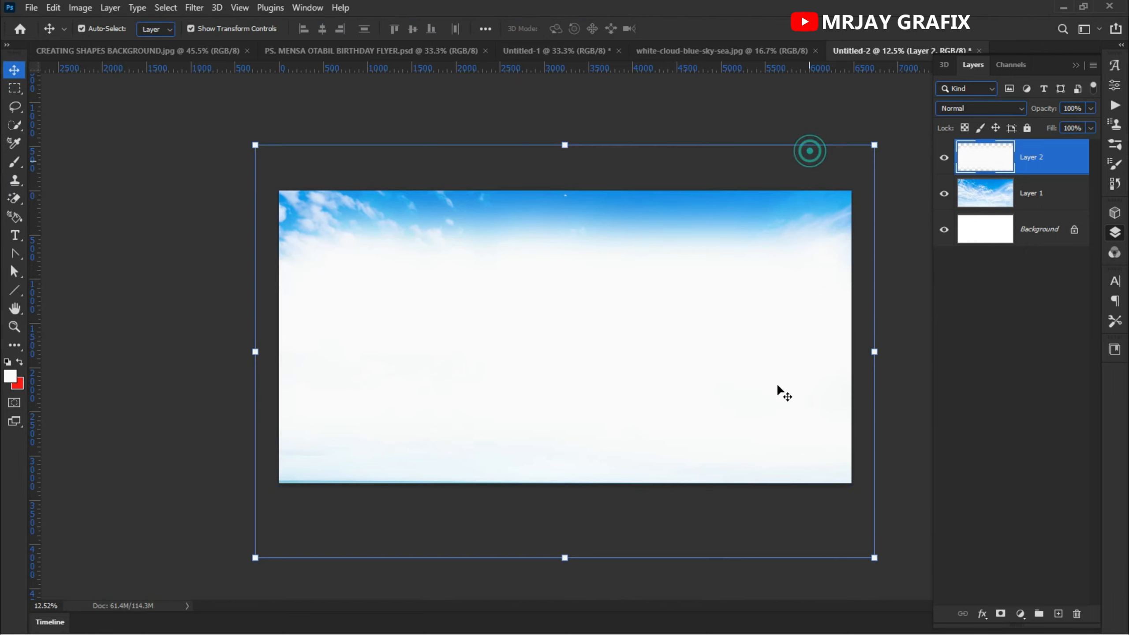
click(1026, 129)
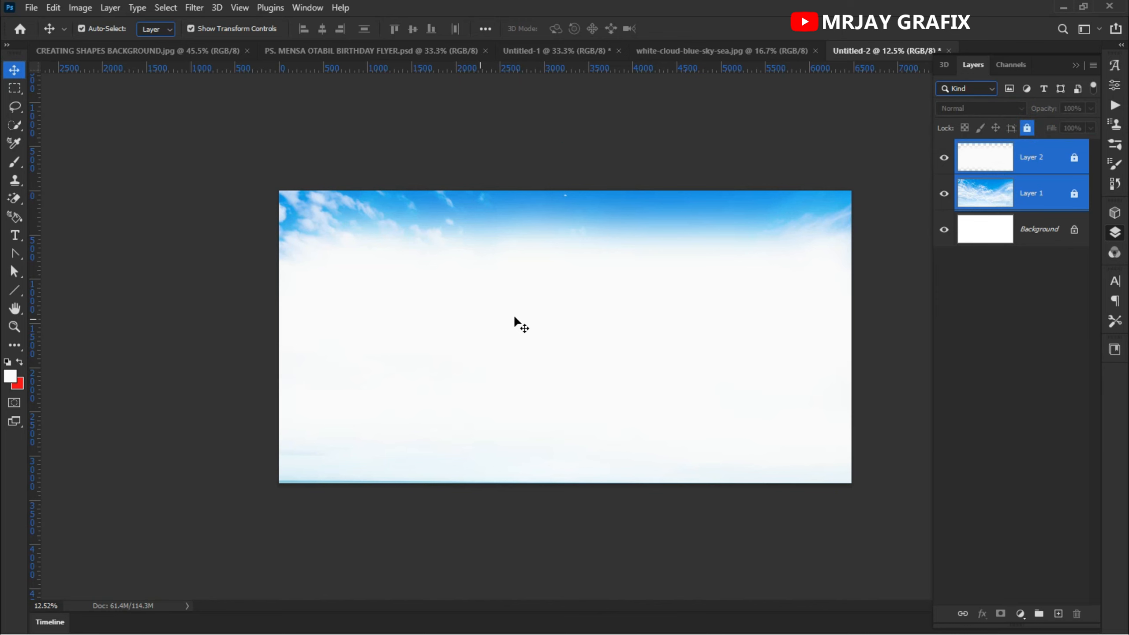
- Close the original sky photo document
scroll(556, 319, up, 1)
click(667, 51)
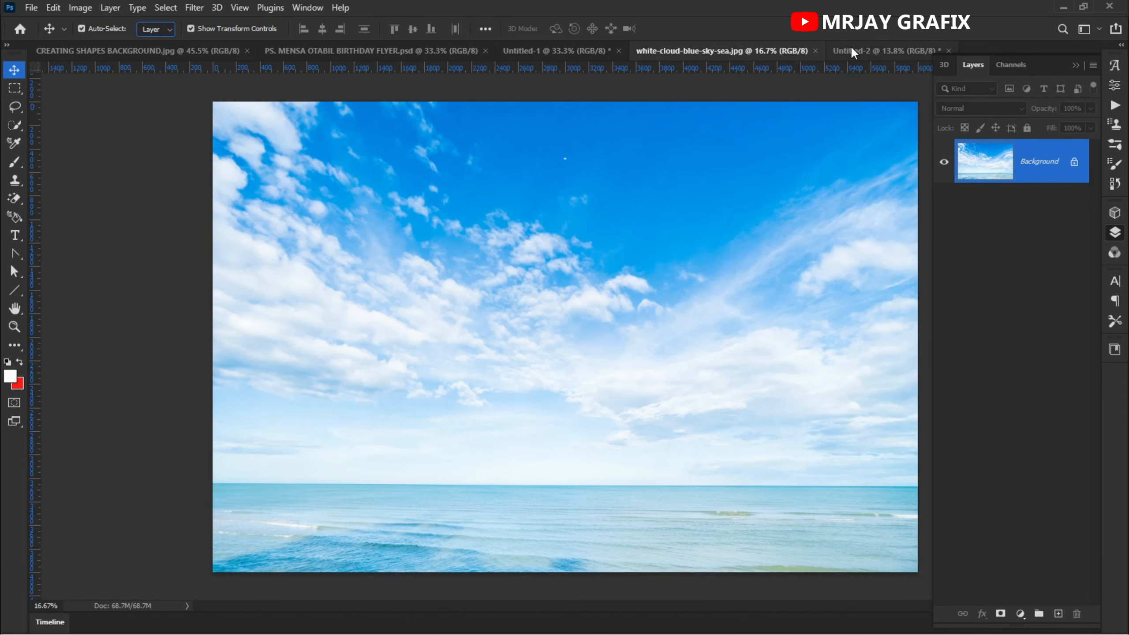
click(815, 51)
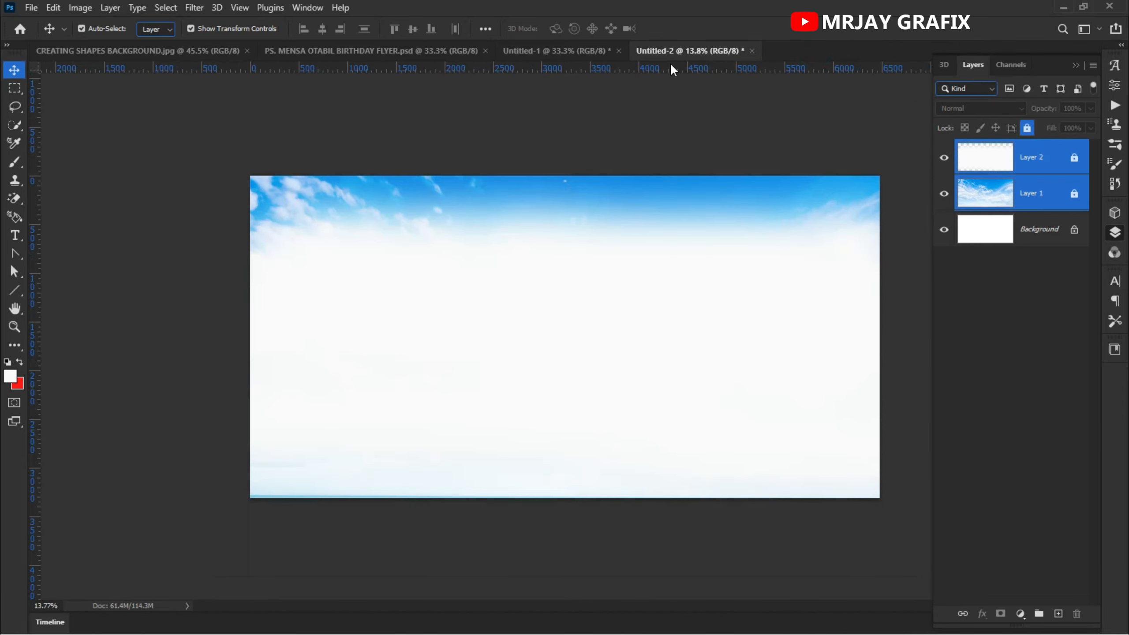
- Drag the CREATING SHAPES BACKGROUND pattern image into the new document as a layer
click(567, 50)
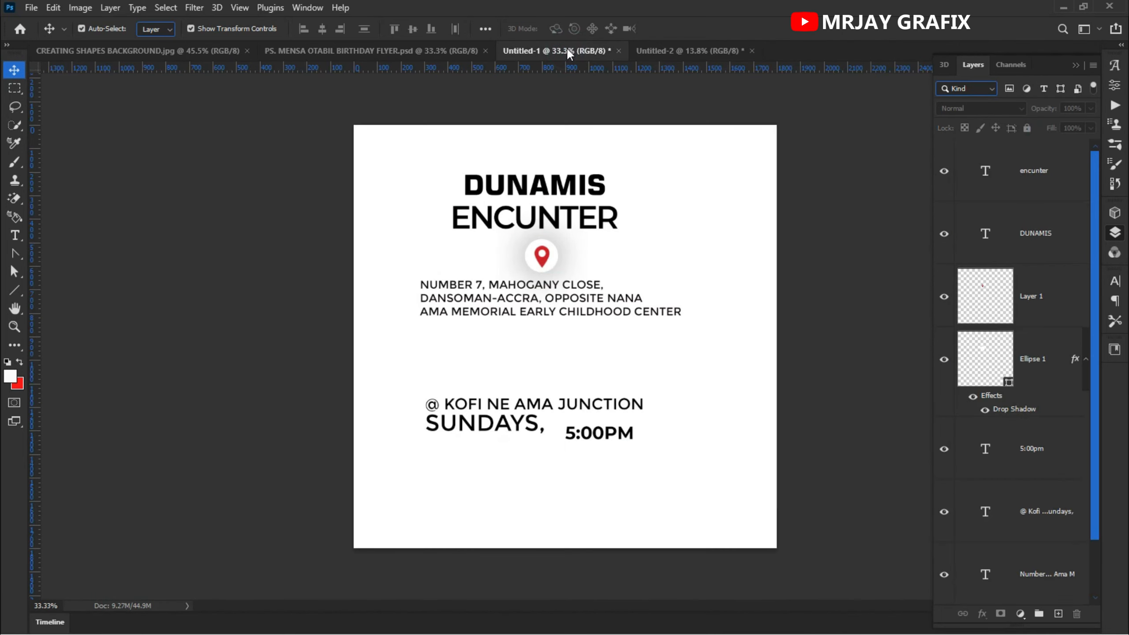
click(654, 51)
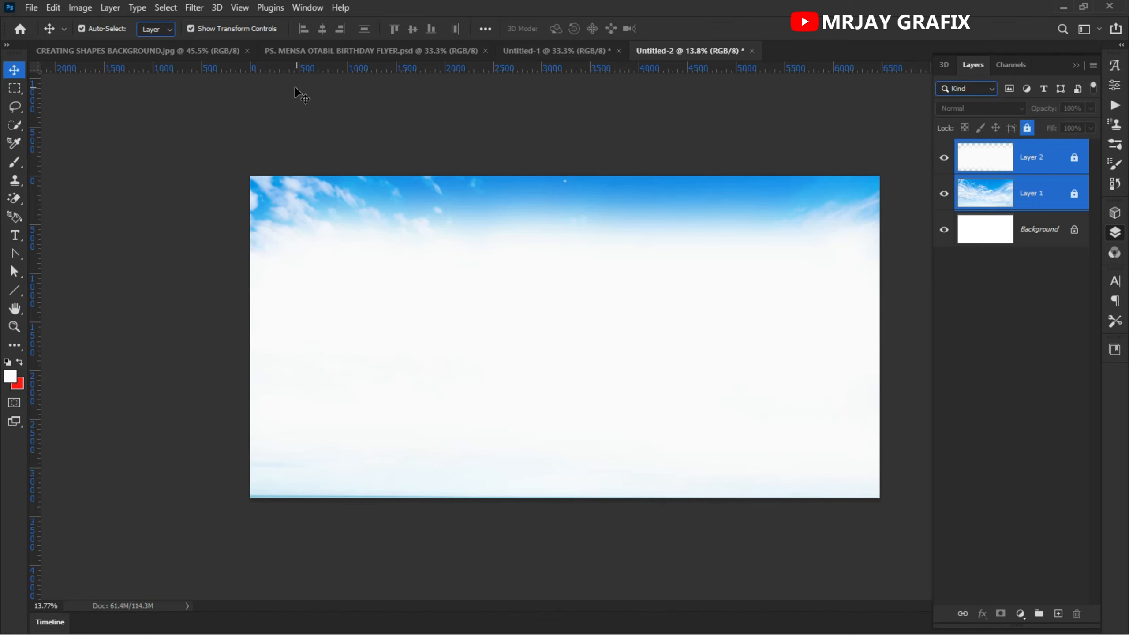
click(240, 50)
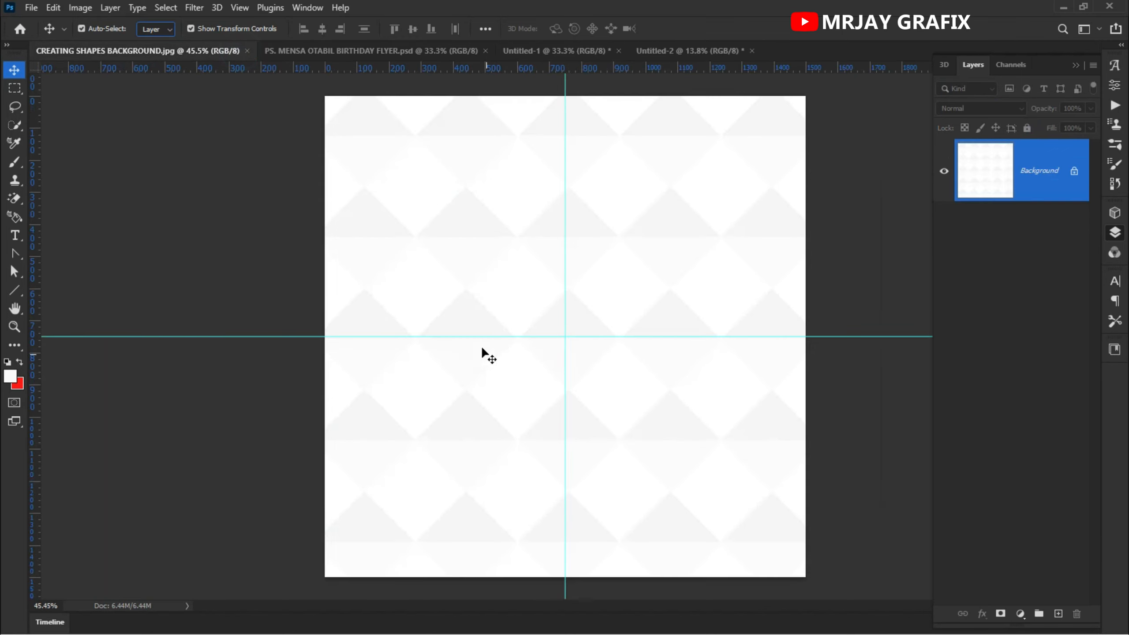
drag(447, 296, 497, 374)
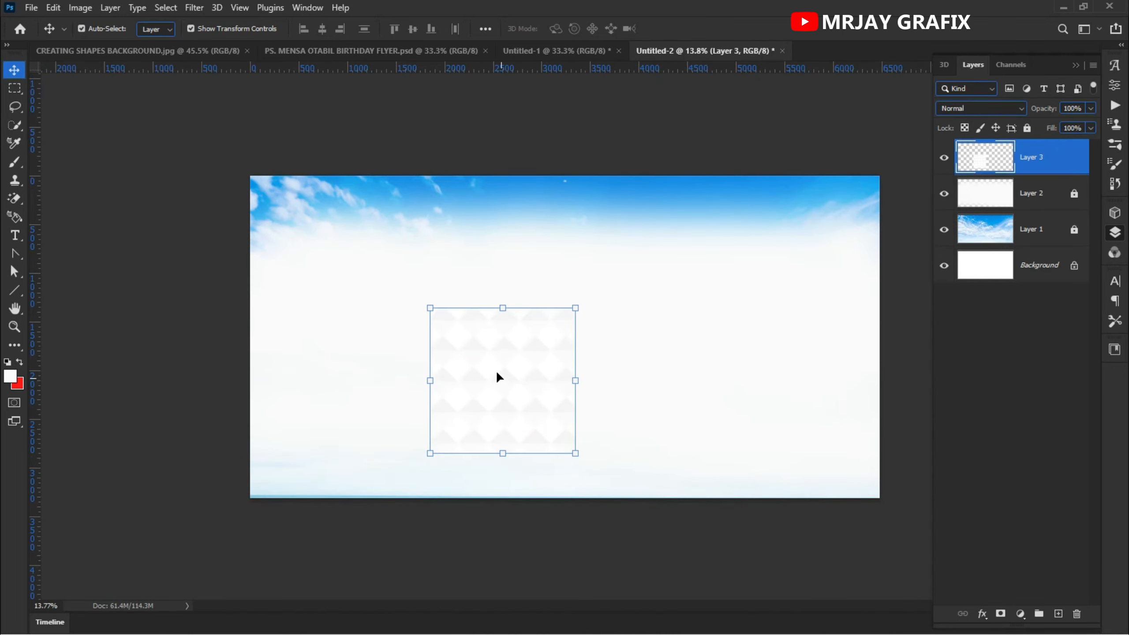
- Scale the pattern layer up to about 392% and position it to span the canvas width, then commit the transform
drag(503, 307, 387, 177)
drag(511, 460, 507, 578)
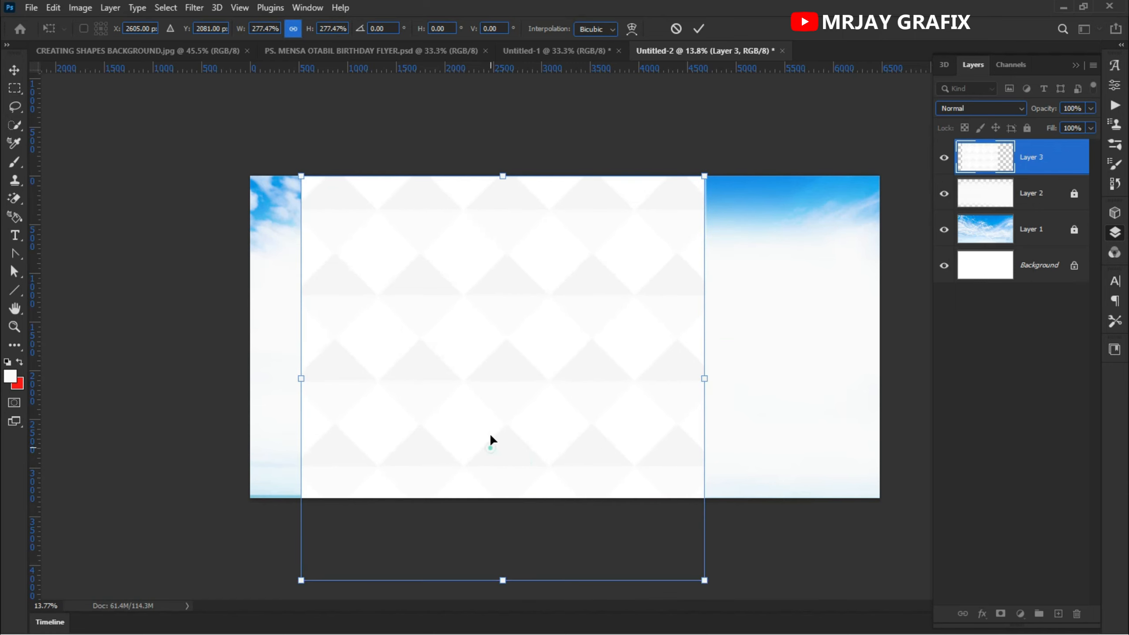
drag(492, 441, 491, 408)
drag(701, 337, 778, 337)
drag(494, 368, 502, 368)
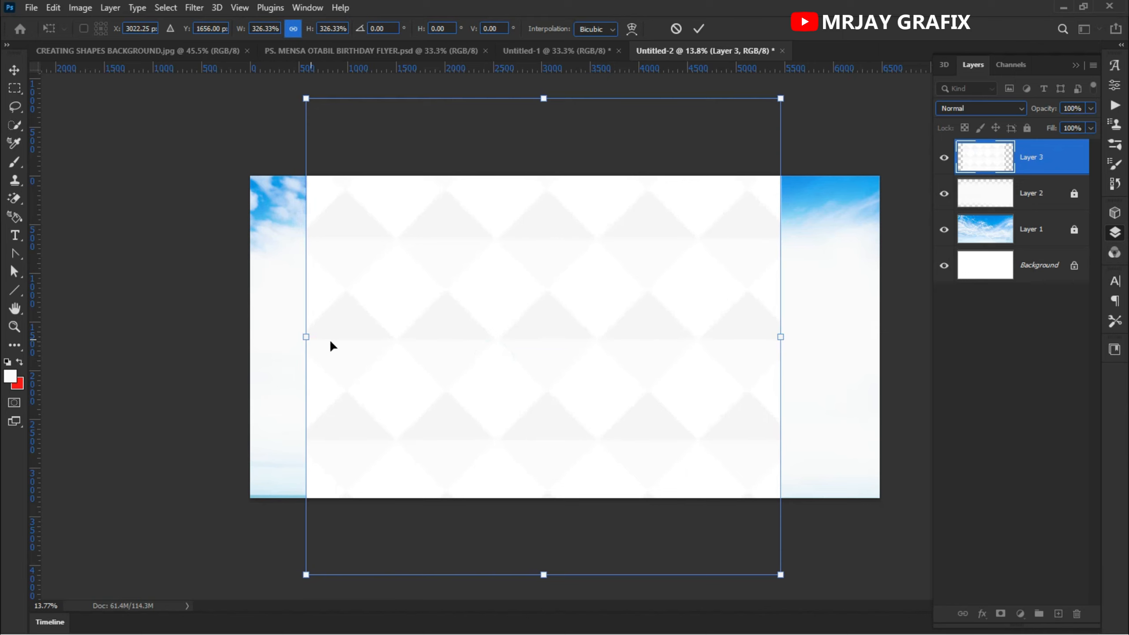
drag(307, 341, 212, 336)
drag(479, 353, 527, 362)
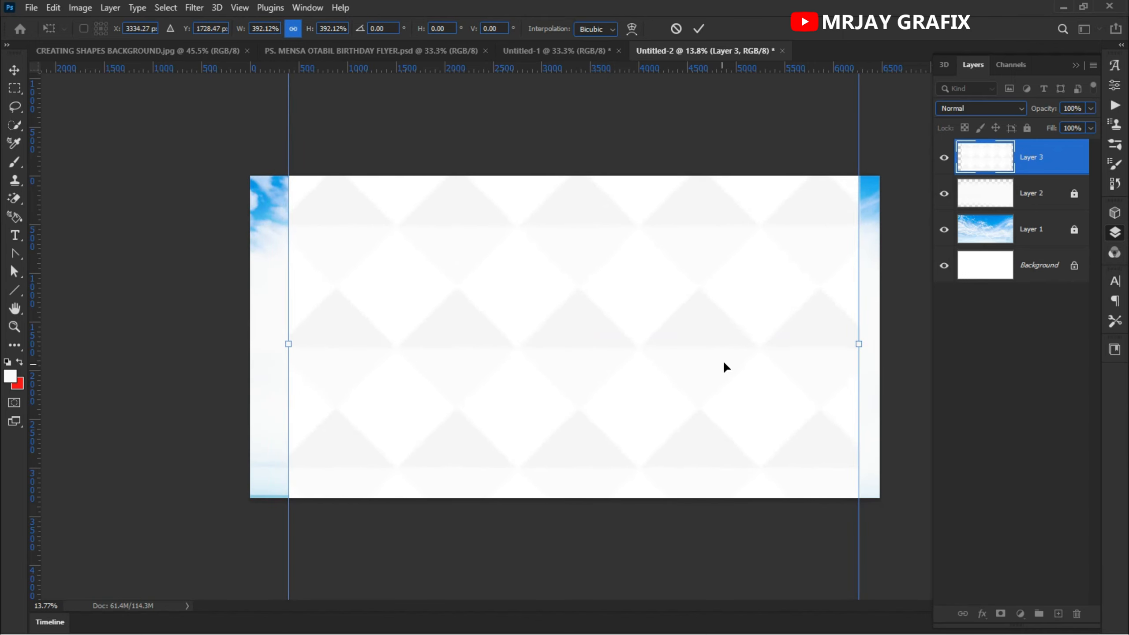
click(697, 29)
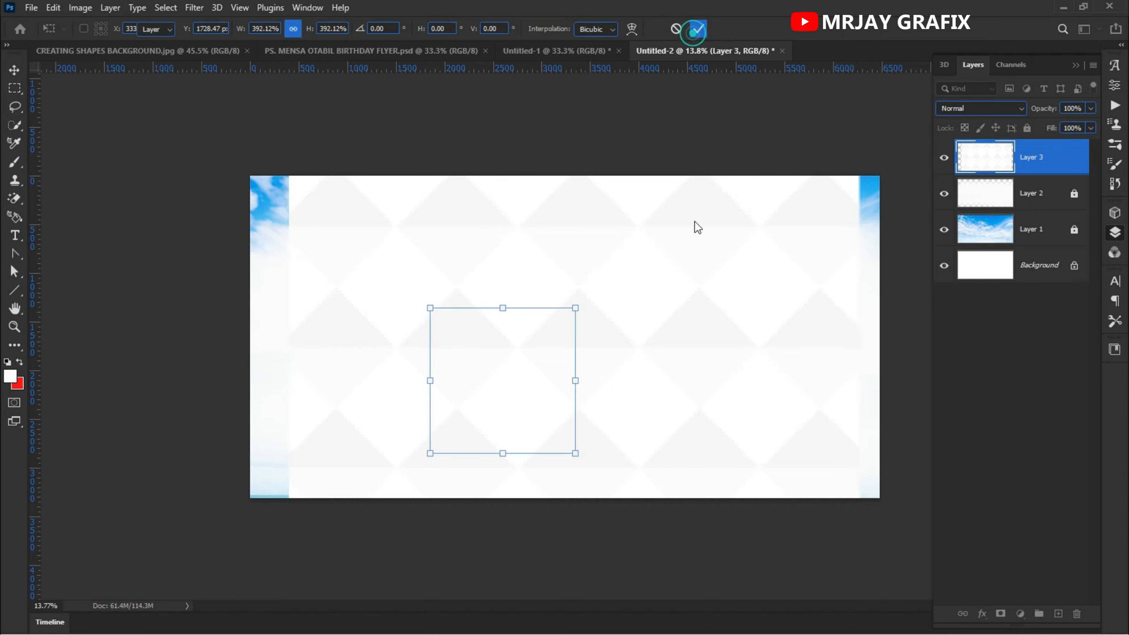
- Add a layer mask to the pattern layer and paint black with a 1600 px brush to hide the pattern at the top and bottom
drag(1000, 626, 1005, 562)
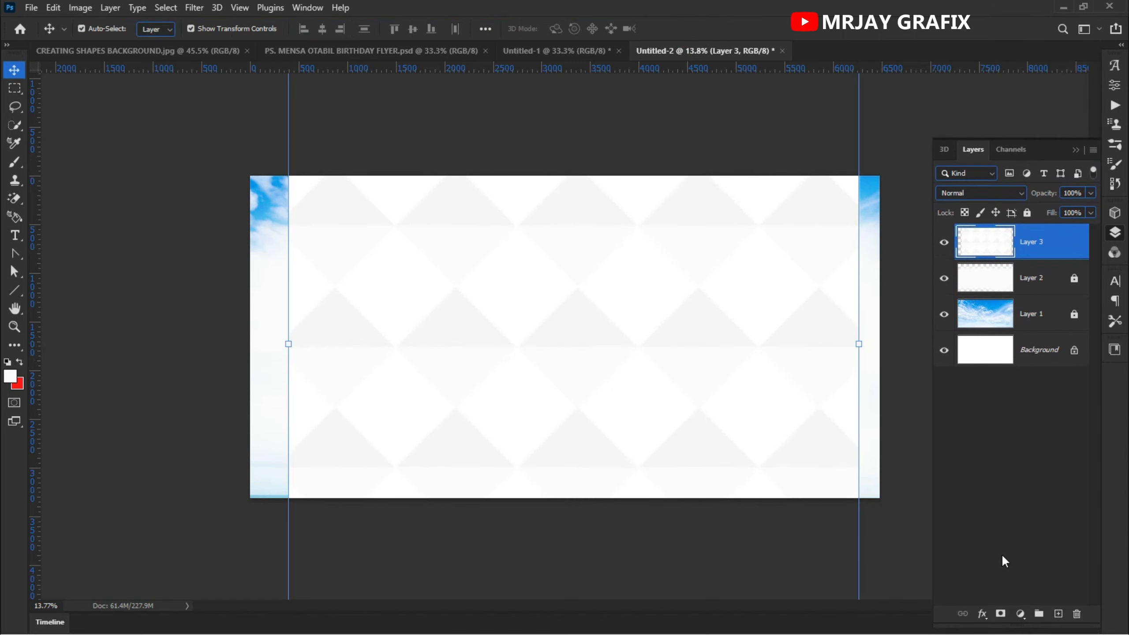
click(1001, 614)
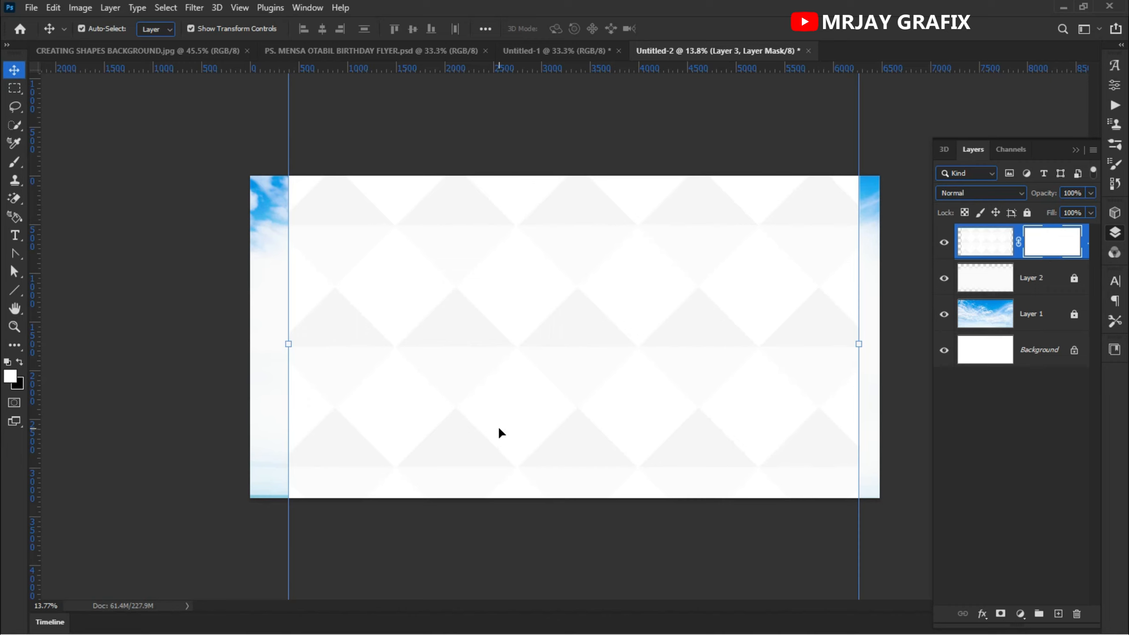
click(19, 361)
key(b)
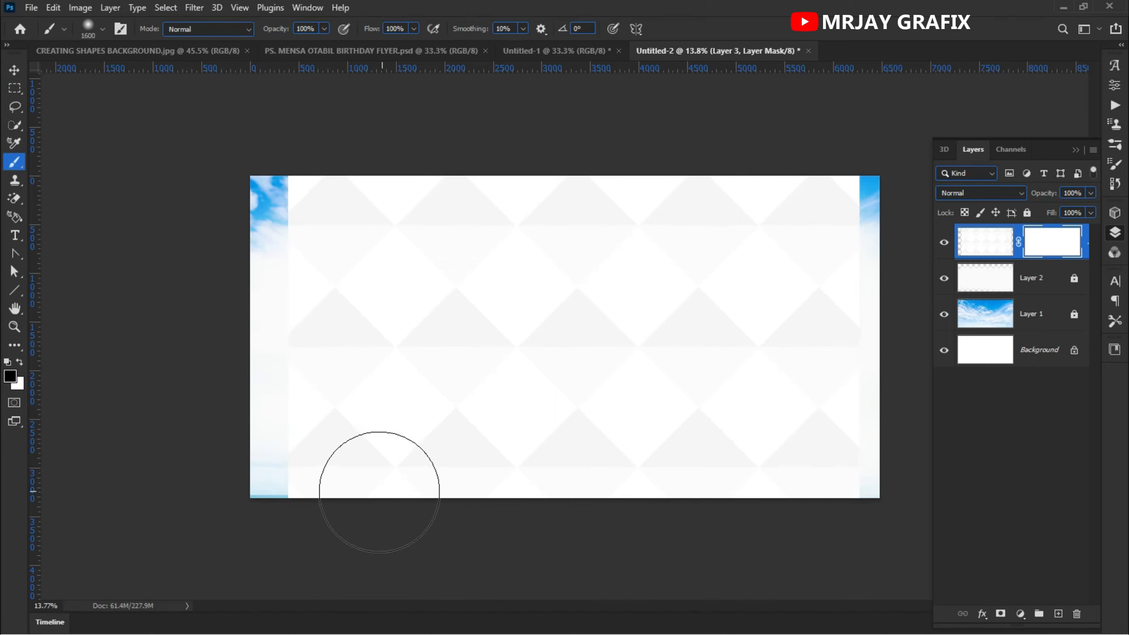
mouse_move(294, 502)
mouse_down()
mouse_move(264, 486)
mouse_move(700, 482)
mouse_move(633, 474)
mouse_up()
mouse_move(233, 452)
mouse_down()
mouse_move(812, 464)
mouse_move(412, 413)
mouse_up()
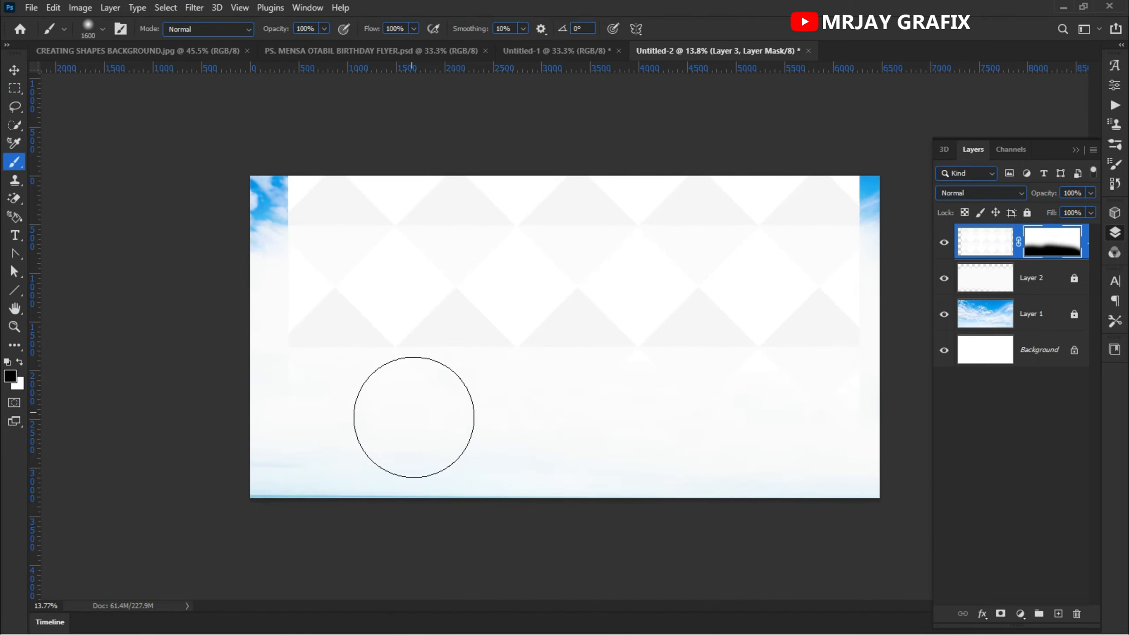
mouse_move(210, 169)
mouse_down()
mouse_move(940, 189)
mouse_move(293, 192)
mouse_up()
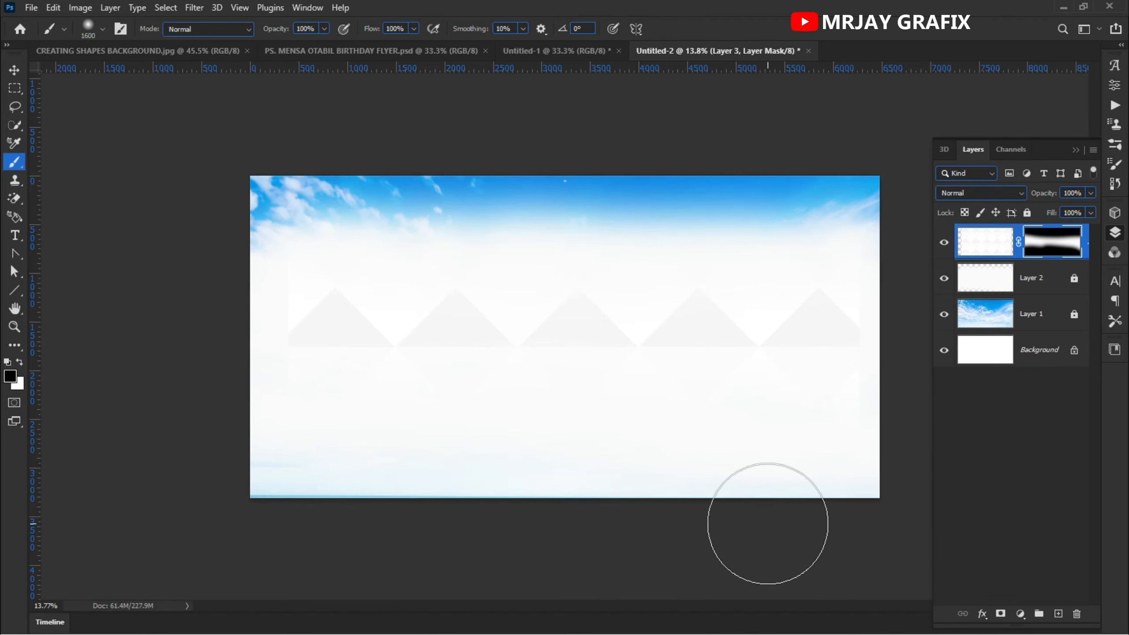
- Paint black on the mask along the left and right edges to fade the pattern at the sides
click(14, 69)
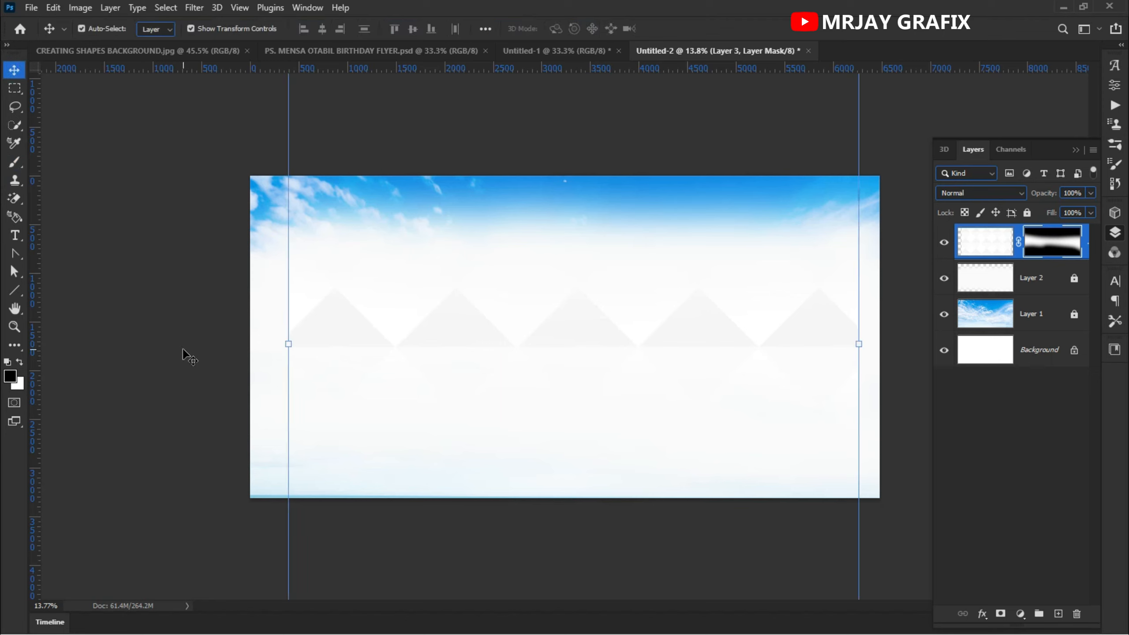
key(b)
drag(251, 221, 254, 411)
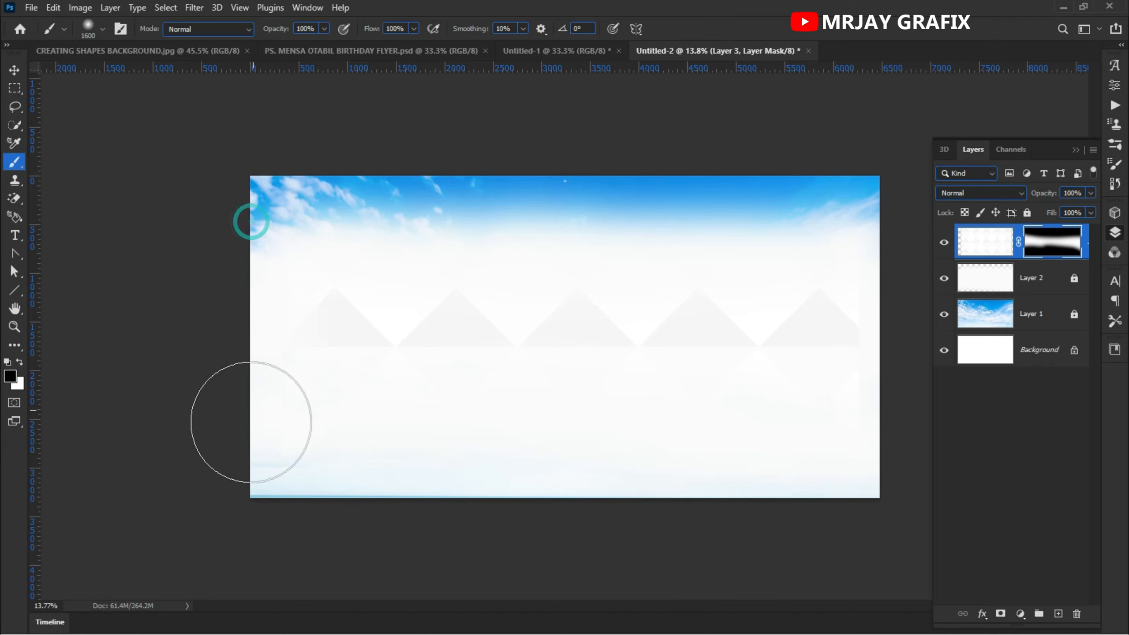
drag(891, 215, 880, 512)
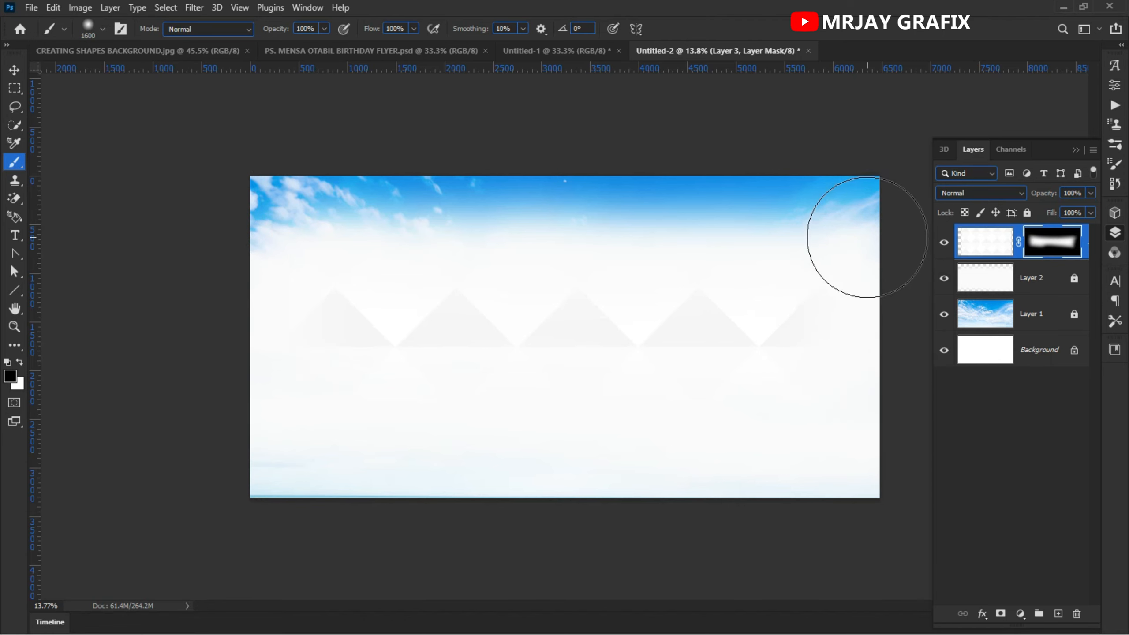
click(13, 71)
scroll(525, 321, down, 3)
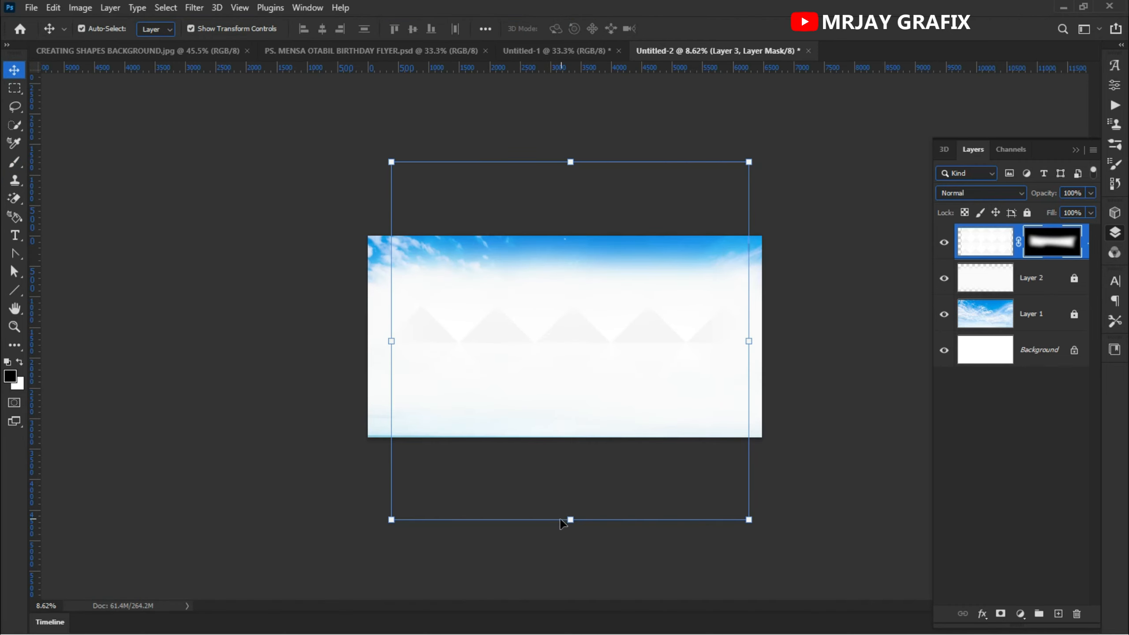
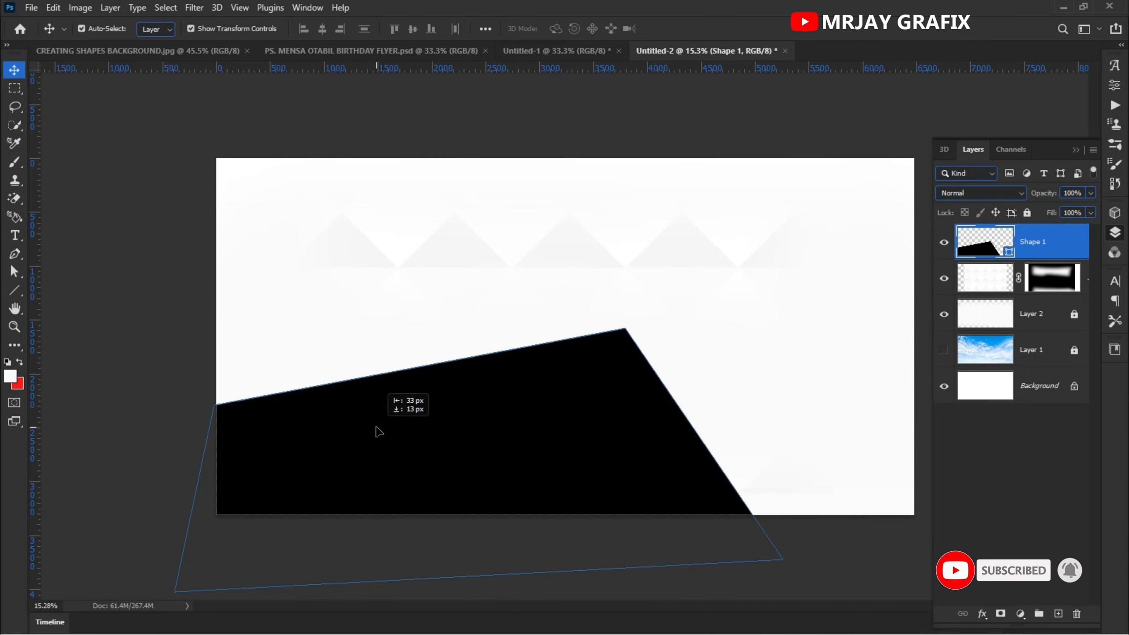
- Finish the angled four-point shape and set its fill colour to #001448
click(151, 374)
click(373, 478)
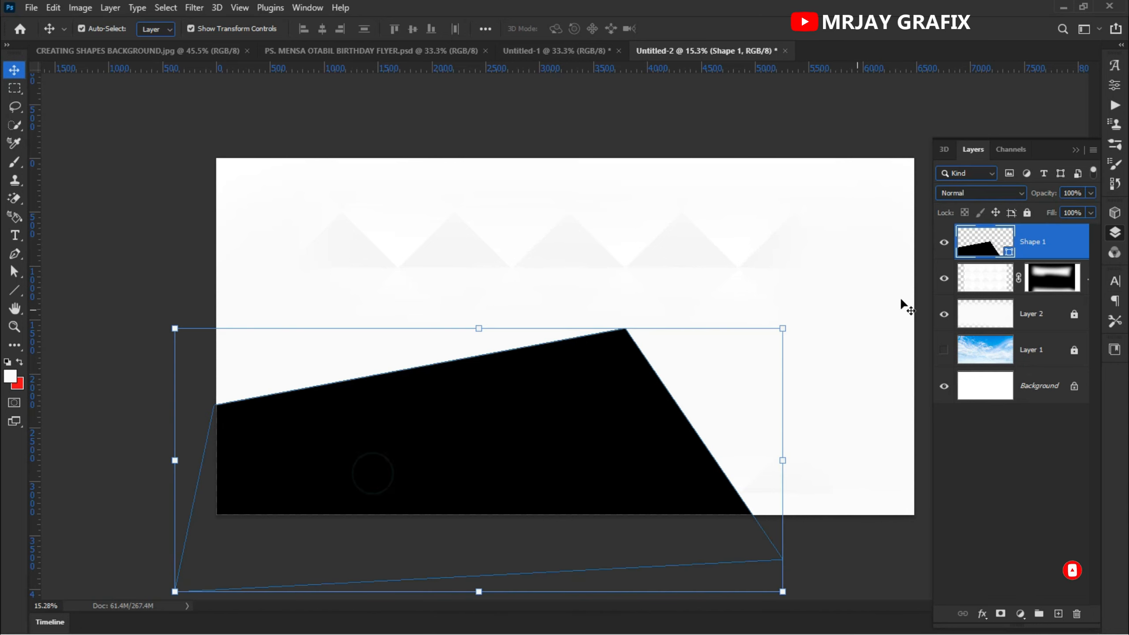
double_click(1008, 252)
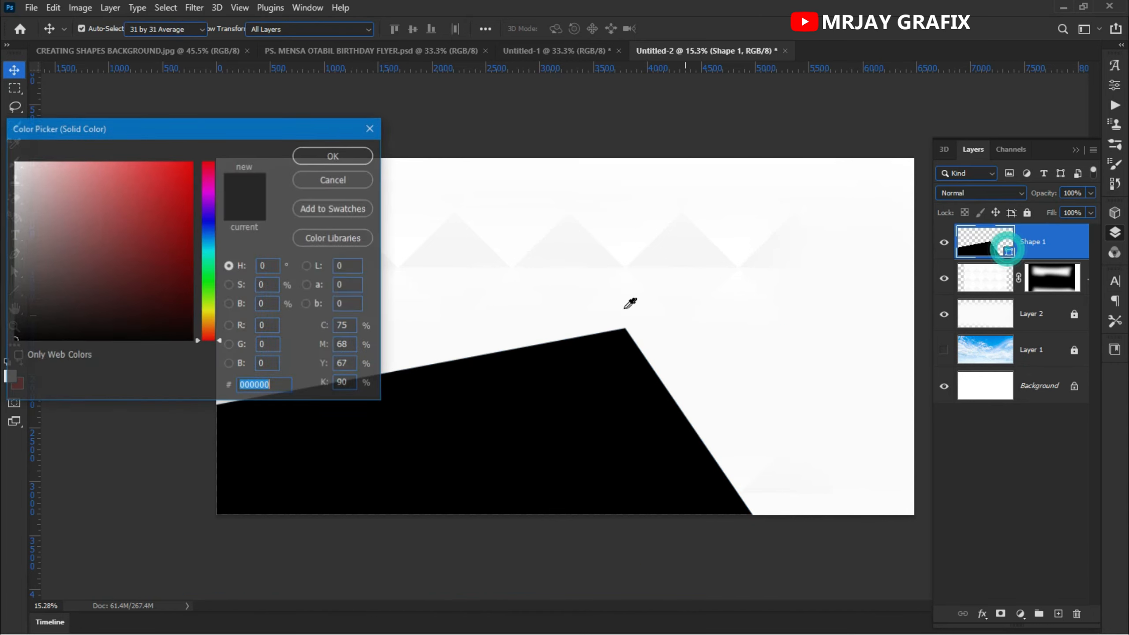
drag(266, 131, 481, 141)
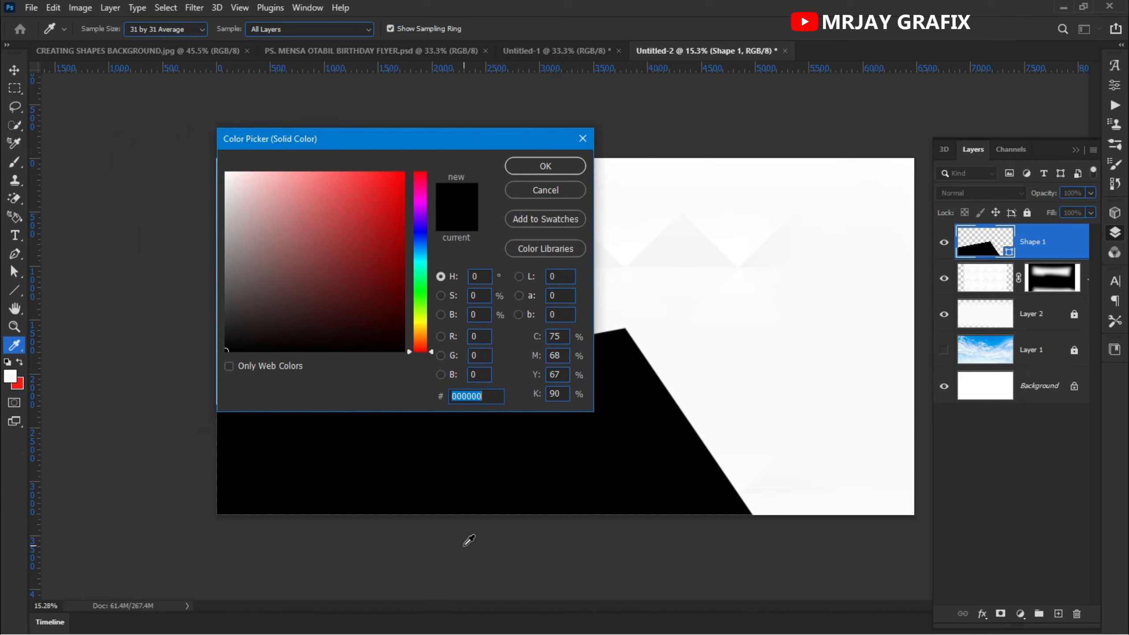
text(001448)
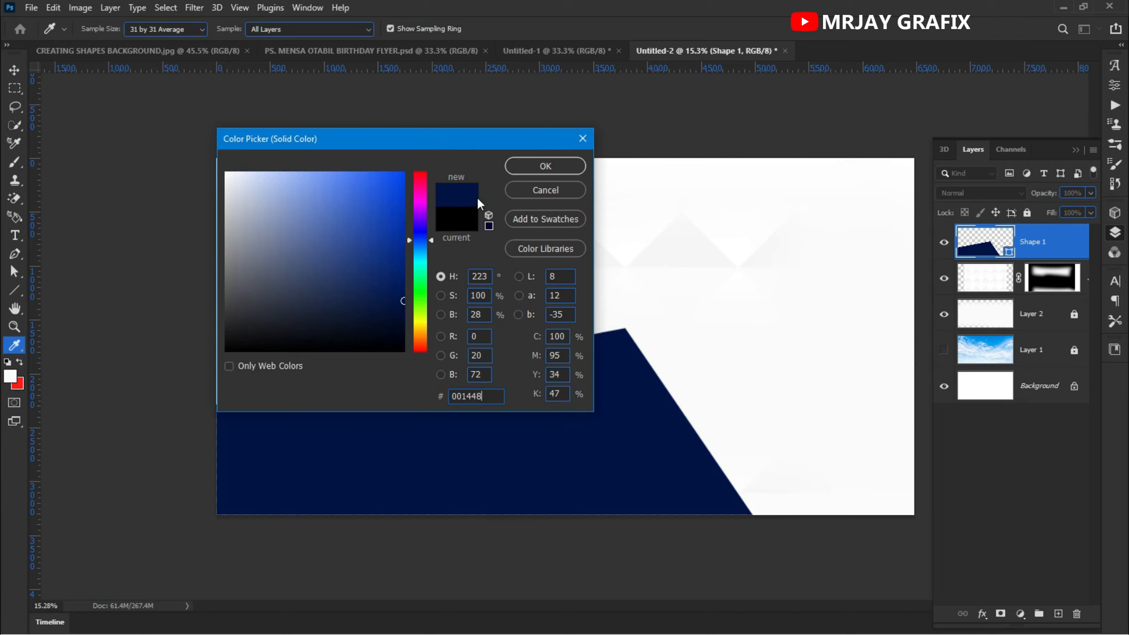
click(561, 167)
- Add a new empty layer above the shape layer
key(v)
click(127, 190)
click(405, 471)
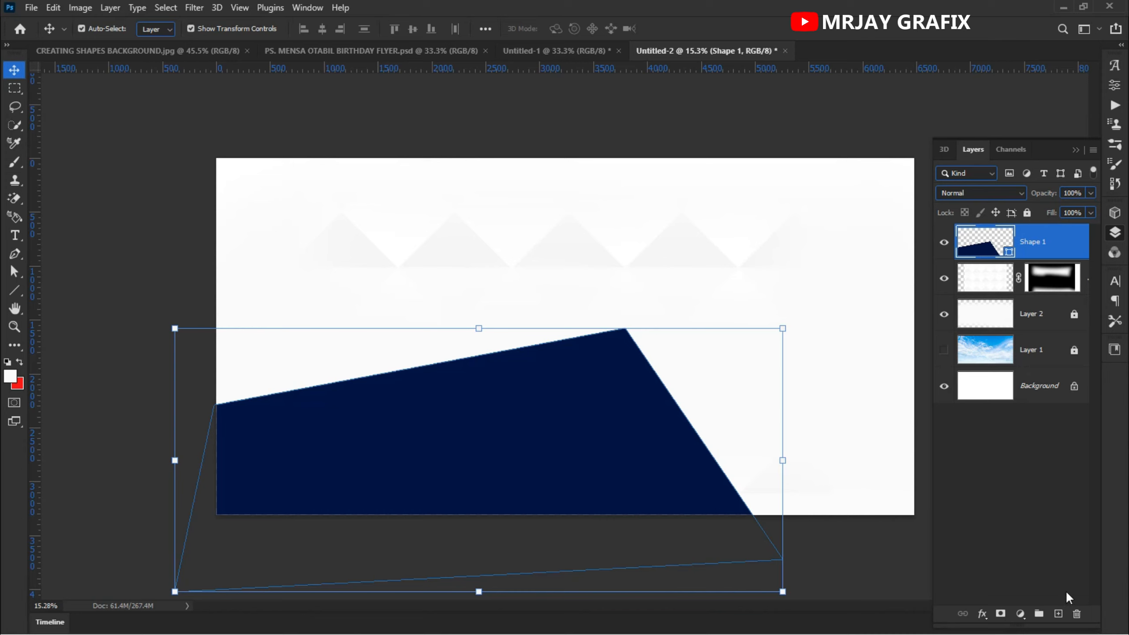
click(1059, 614)
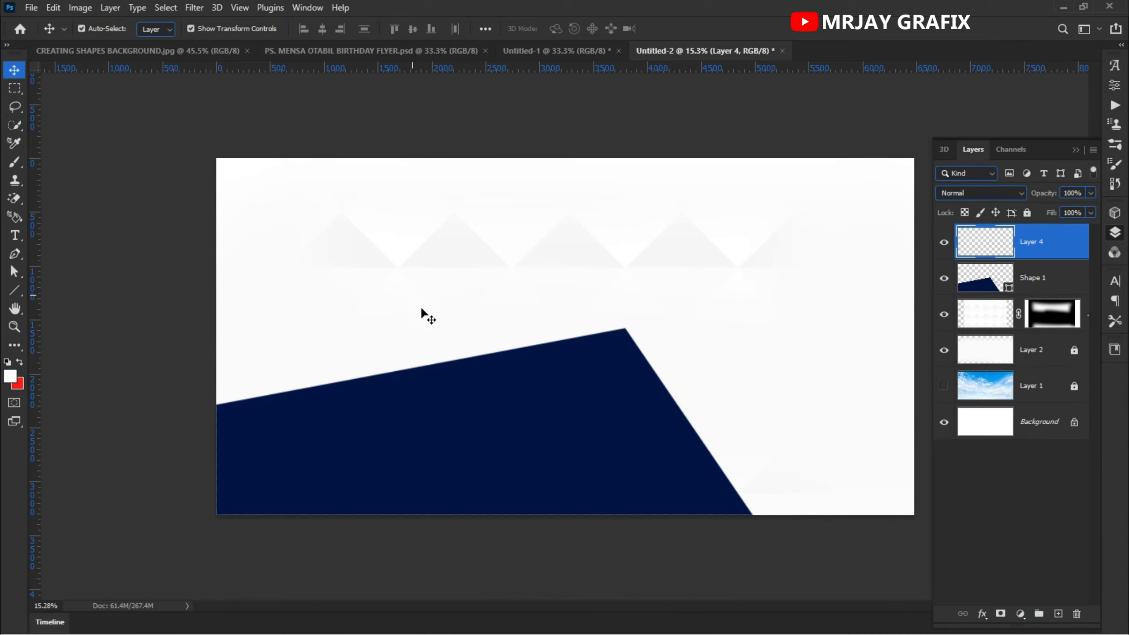
- Set the foreground colour to #010a2a
click(10, 378)
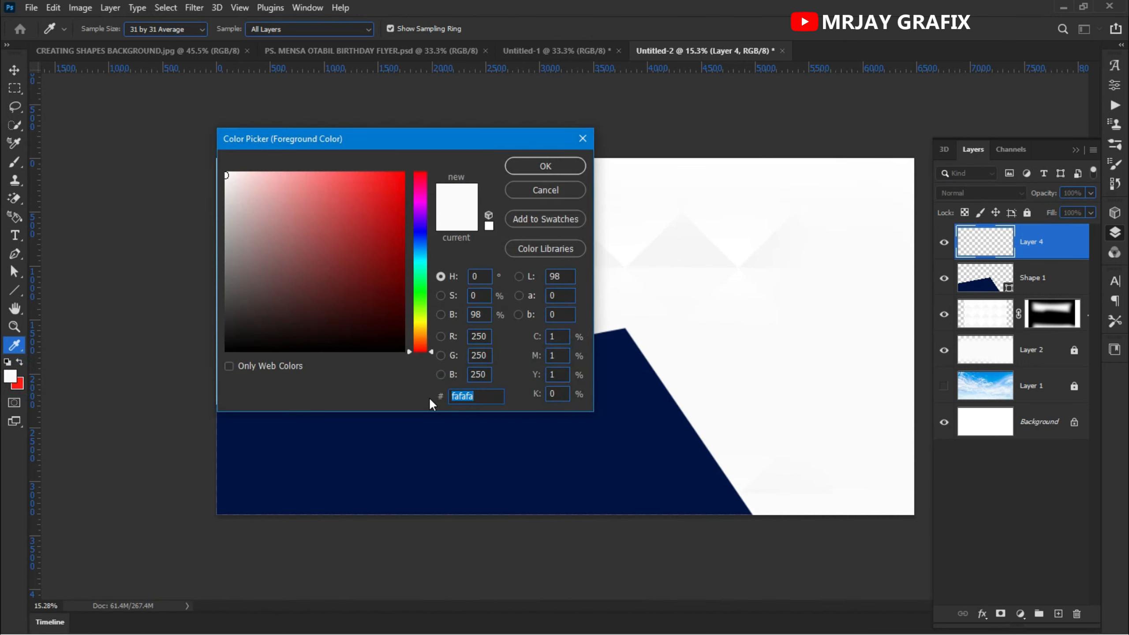
text(010)
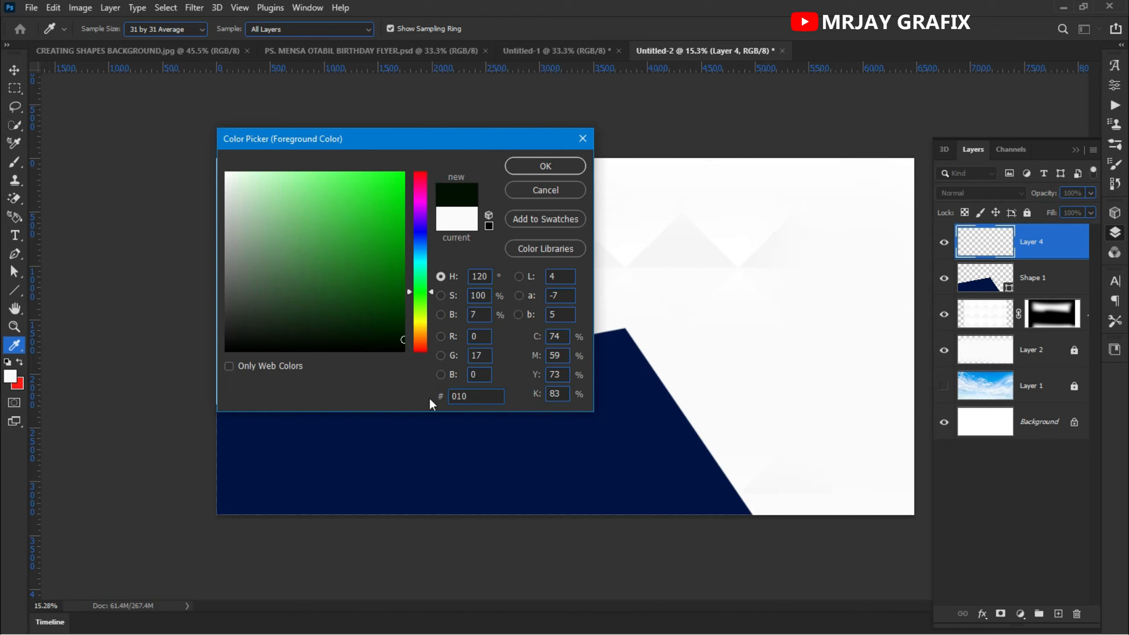
text(a2a)
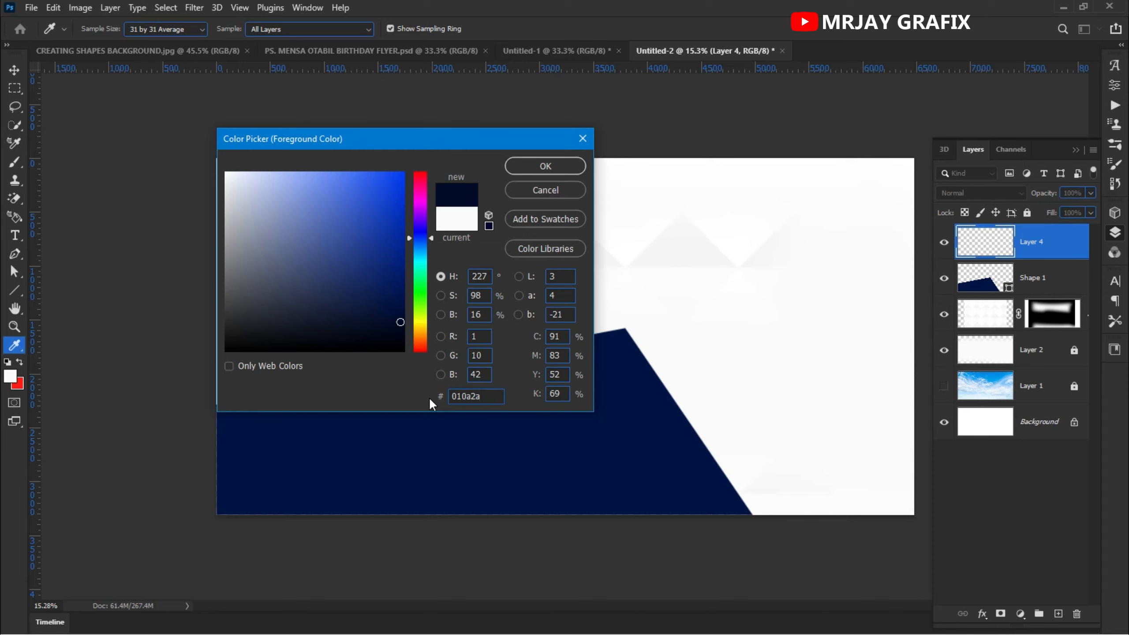
click(537, 164)
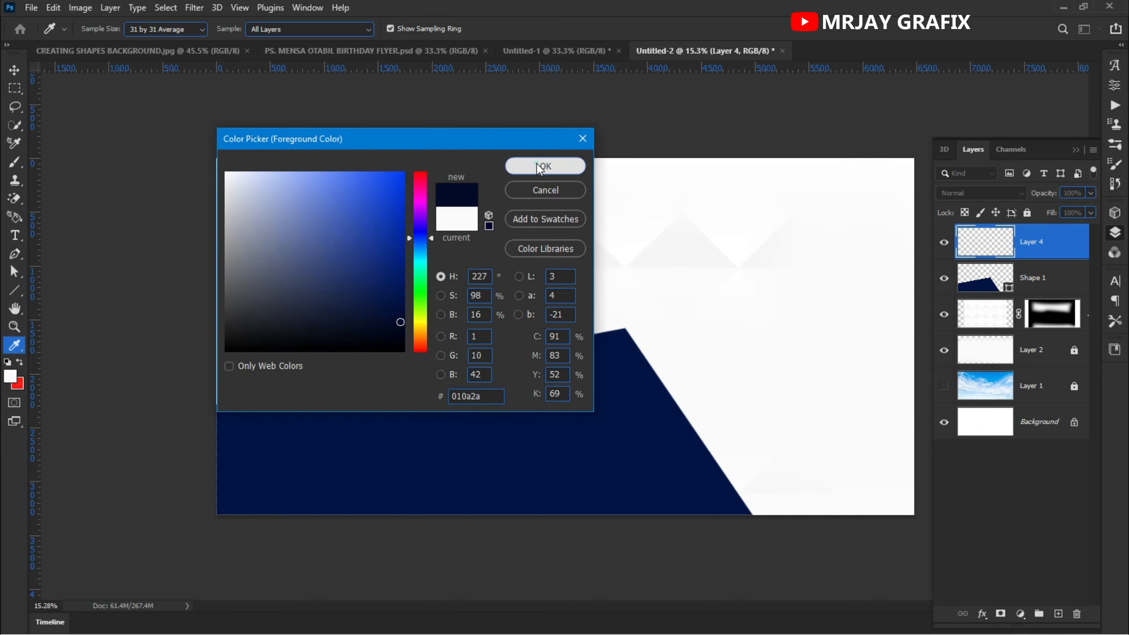
key(v)
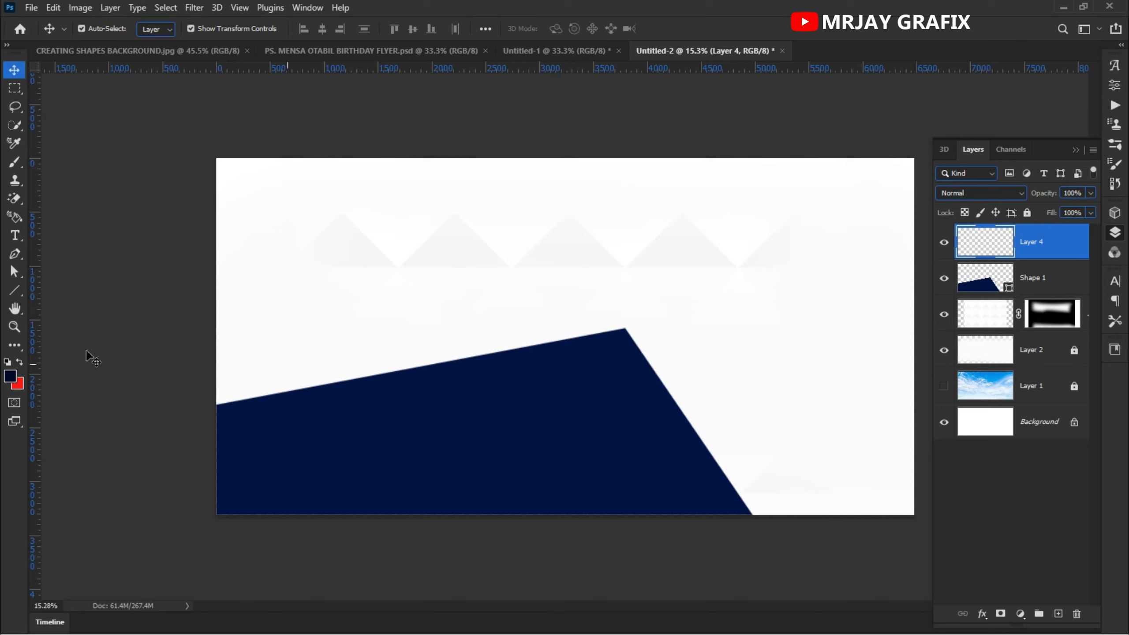
- Change the shape layer's fill colour to the foreground colour #010a2a
click(1043, 287)
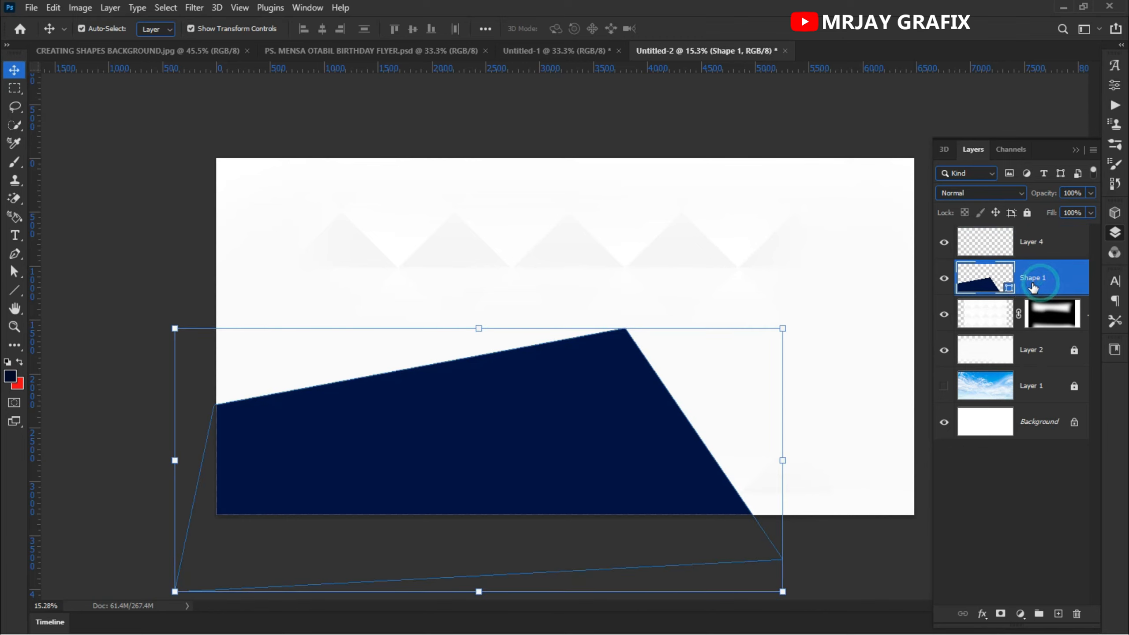
double_click(1007, 288)
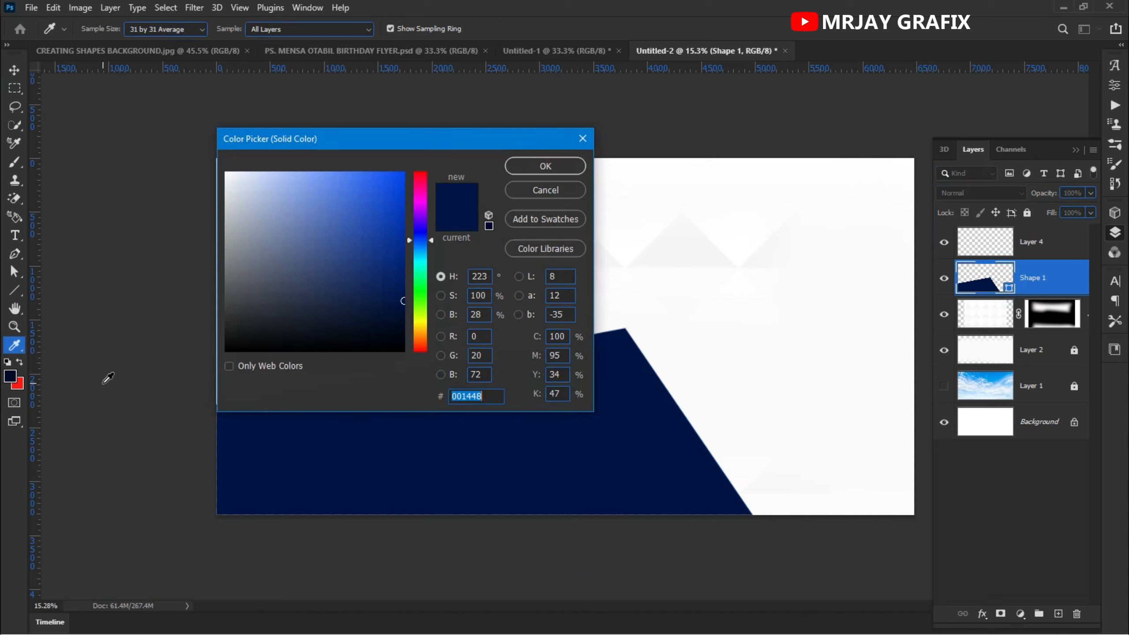
click(14, 372)
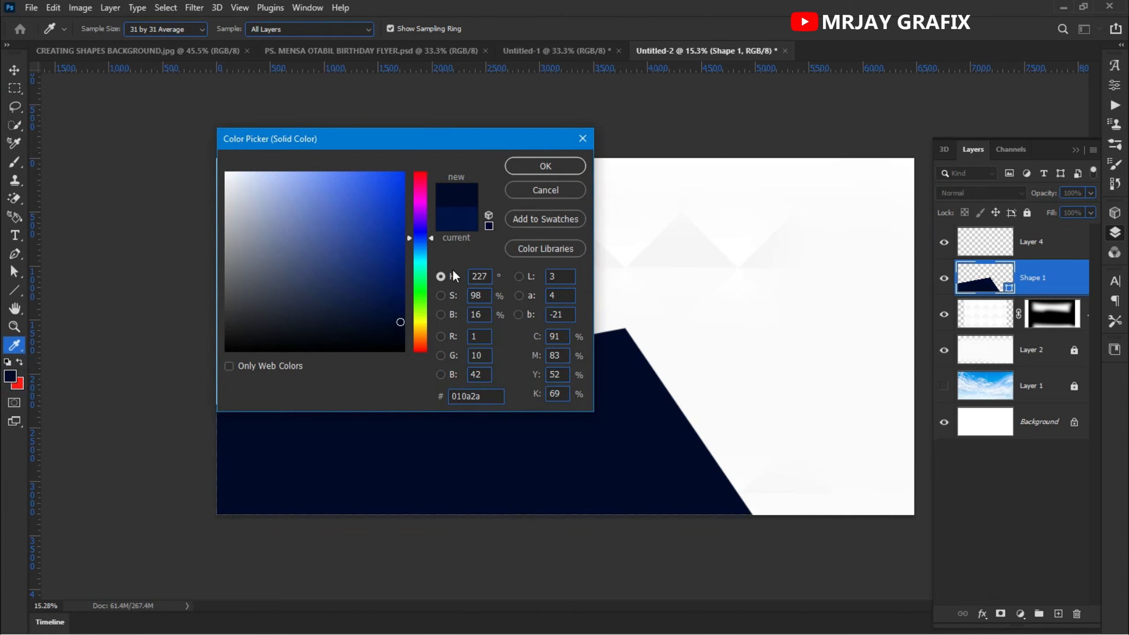
click(519, 166)
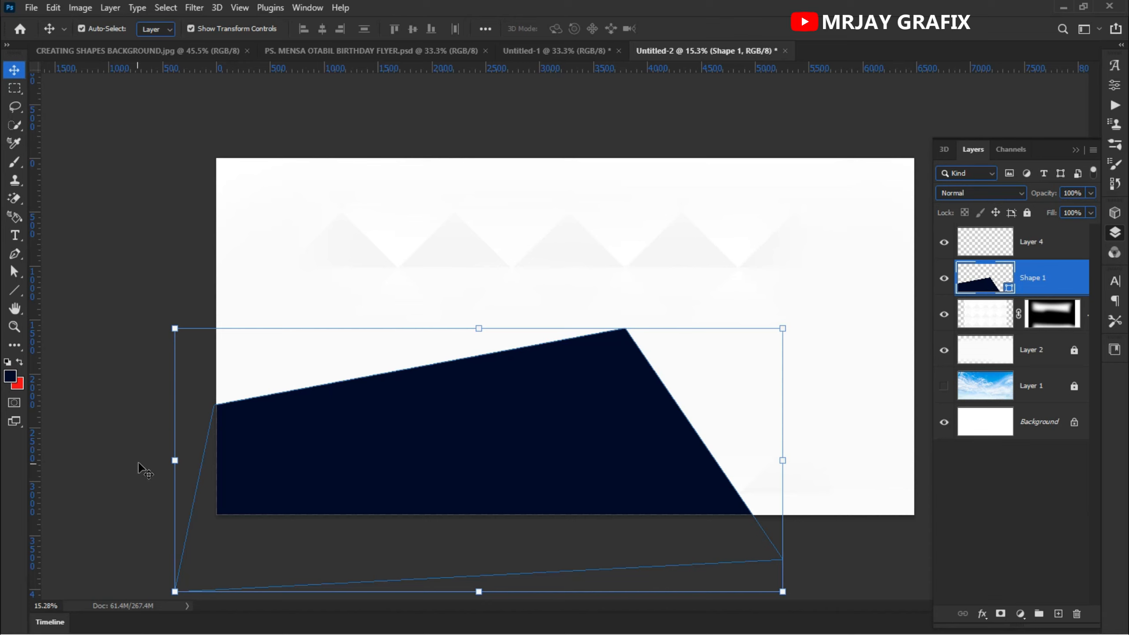
- Select the new empty layer and set the foreground colour to #001448
click(1022, 247)
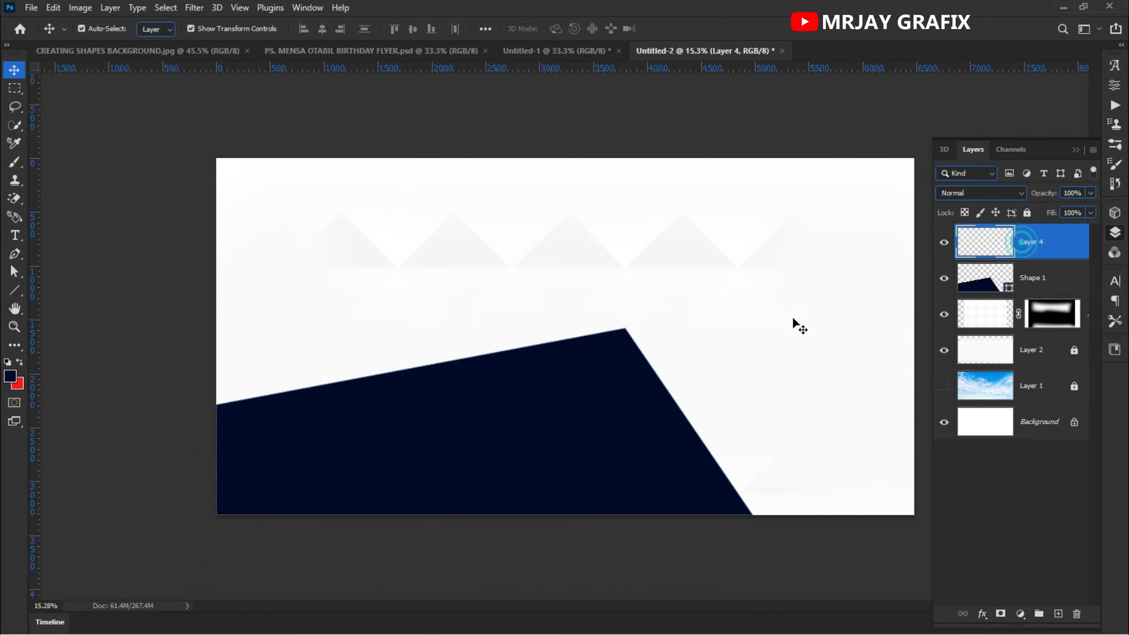
click(11, 377)
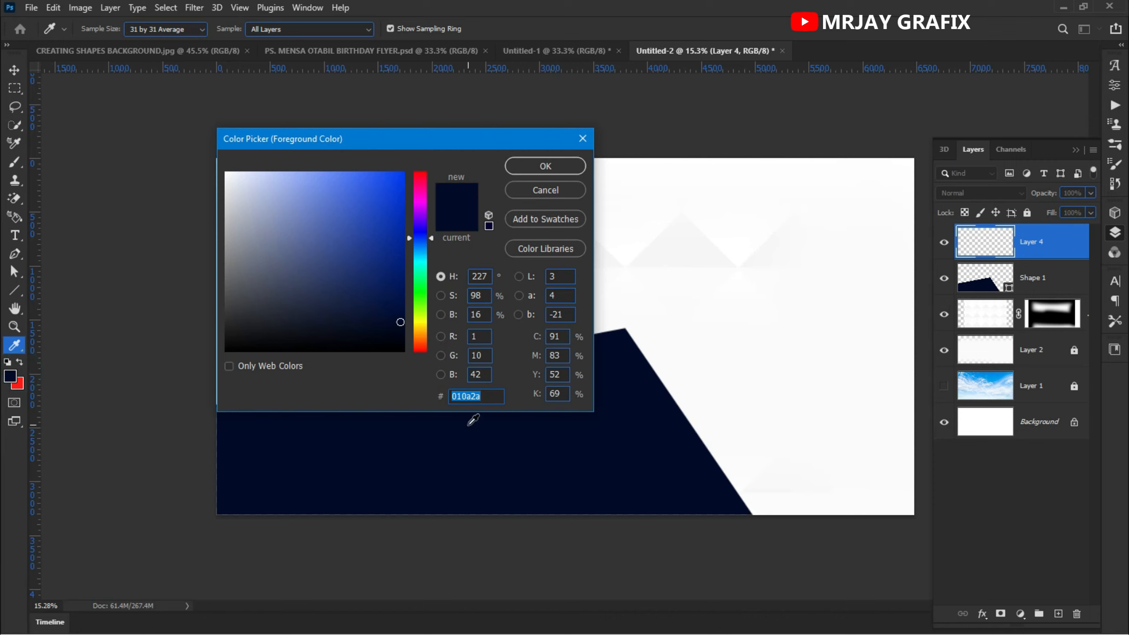
text(001)
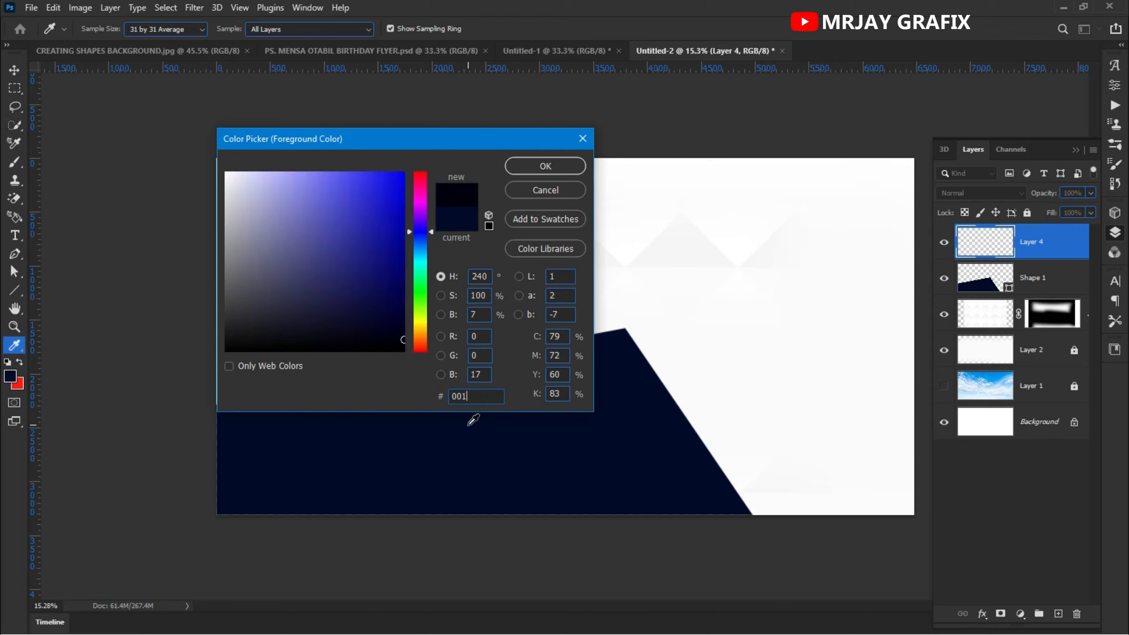
text(448)
click(546, 171)
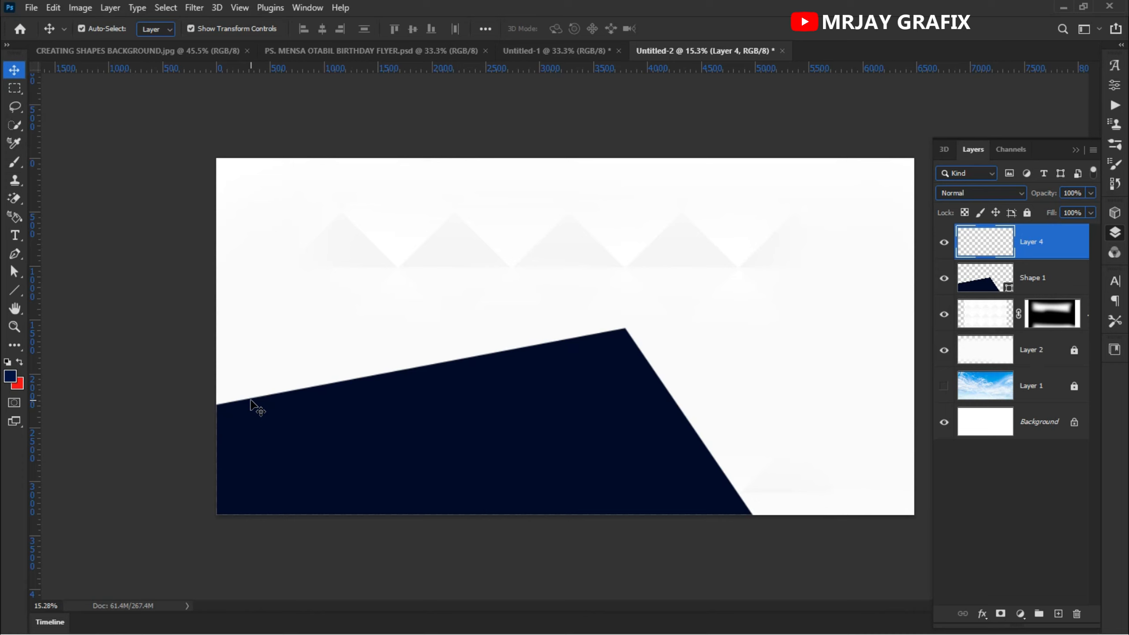
- Paint soft dabs with a 1900 px brush around the shape's upper right corner on the new layer
key(b)
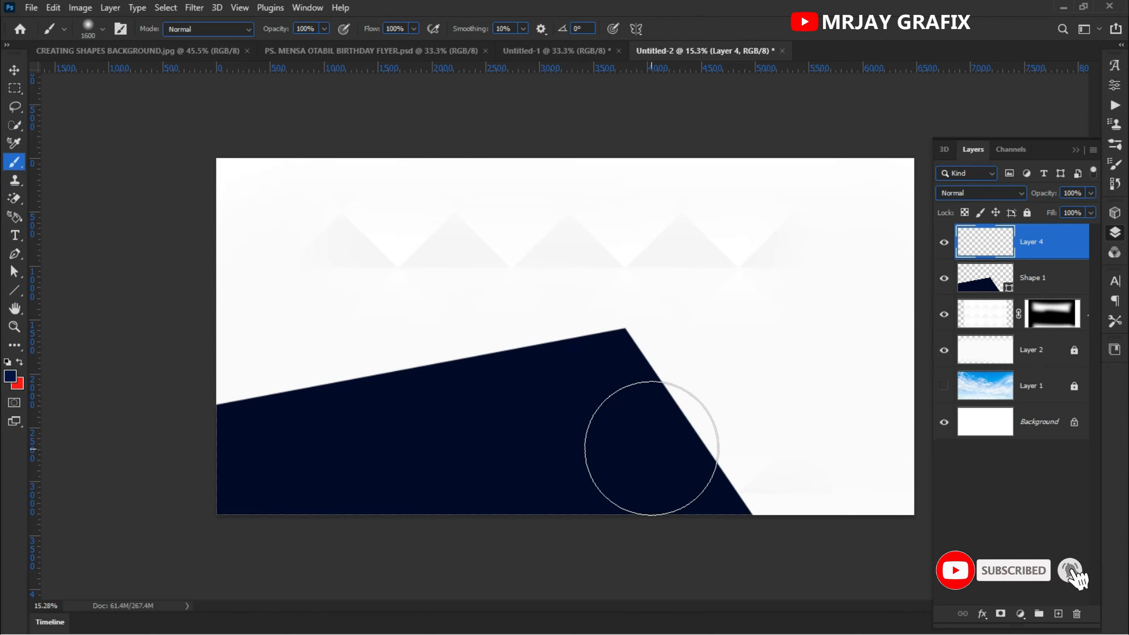
key(bracketright)
key(bracketright)
key(bracketright)
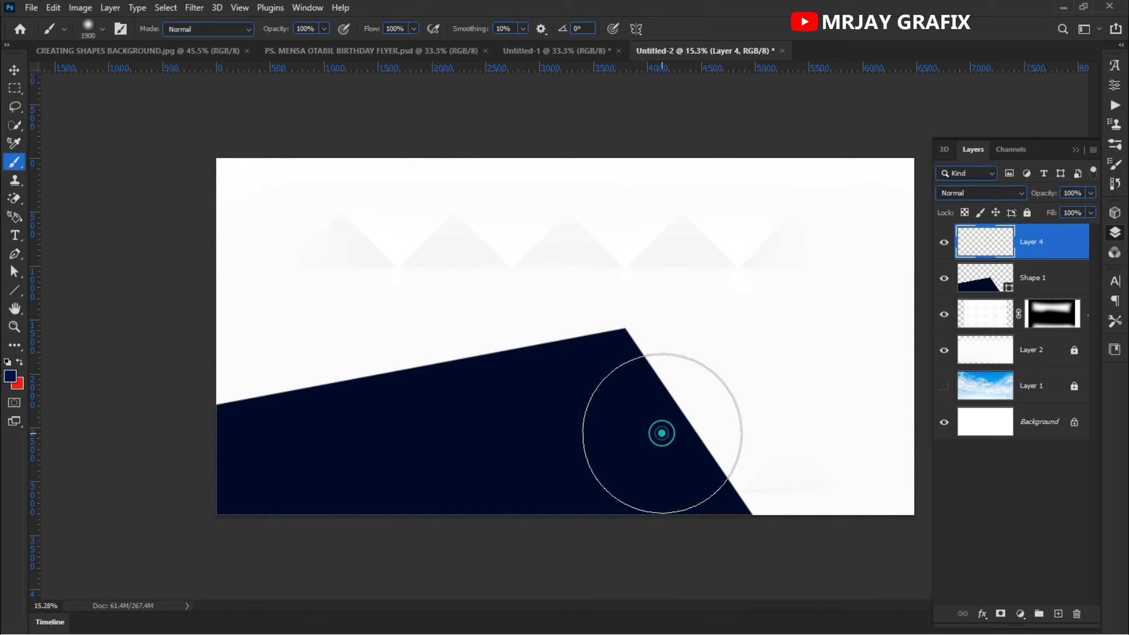
click(661, 433)
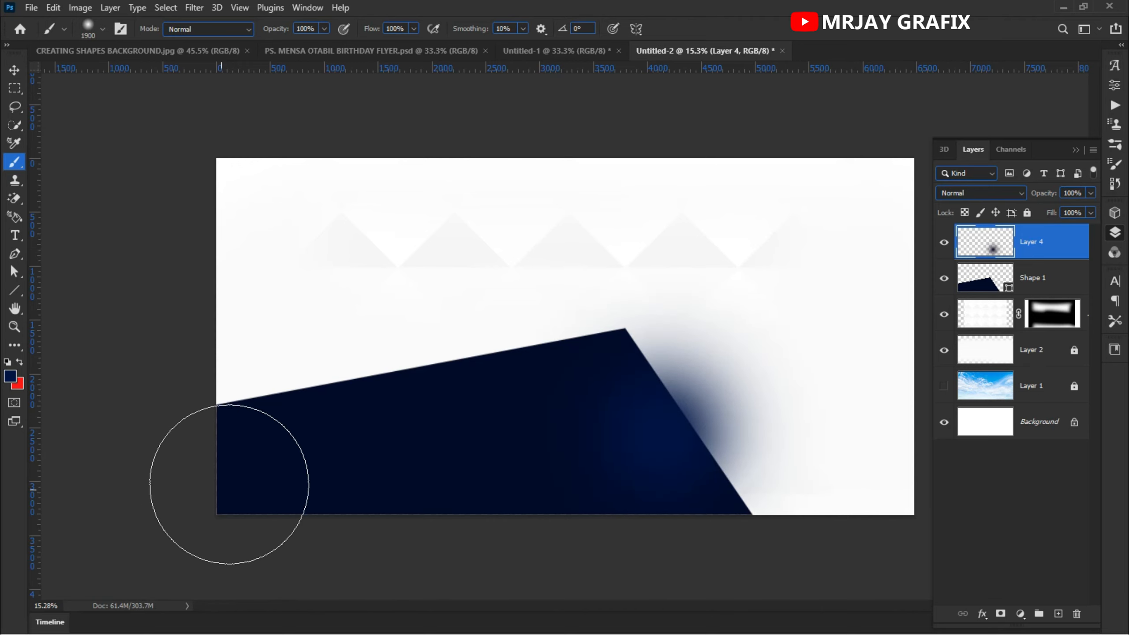
click(244, 509)
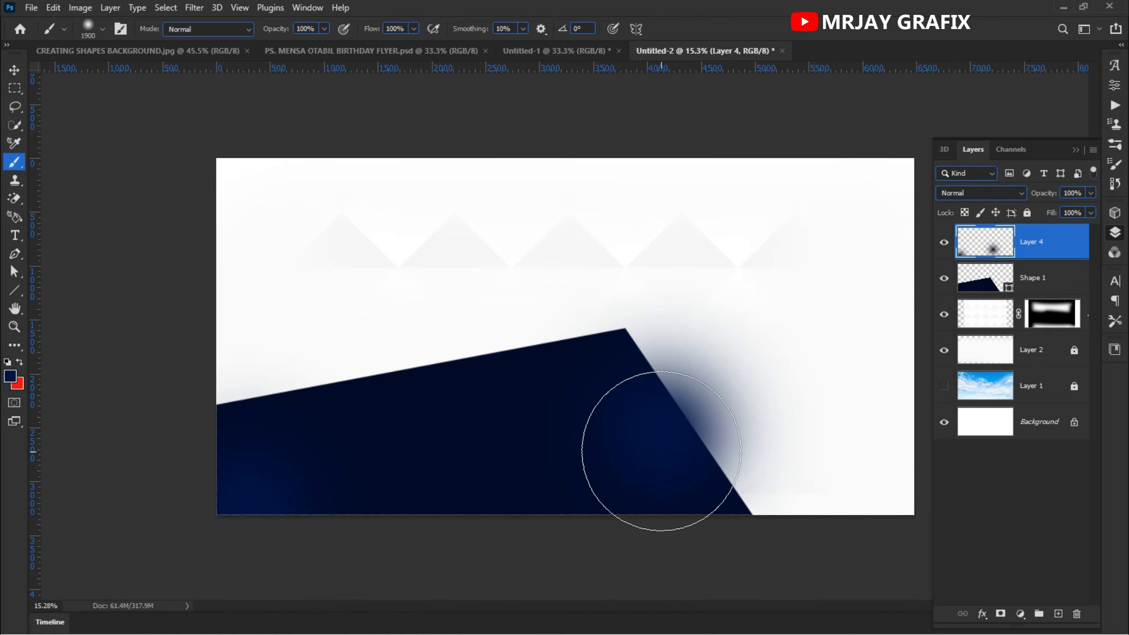
click(673, 446)
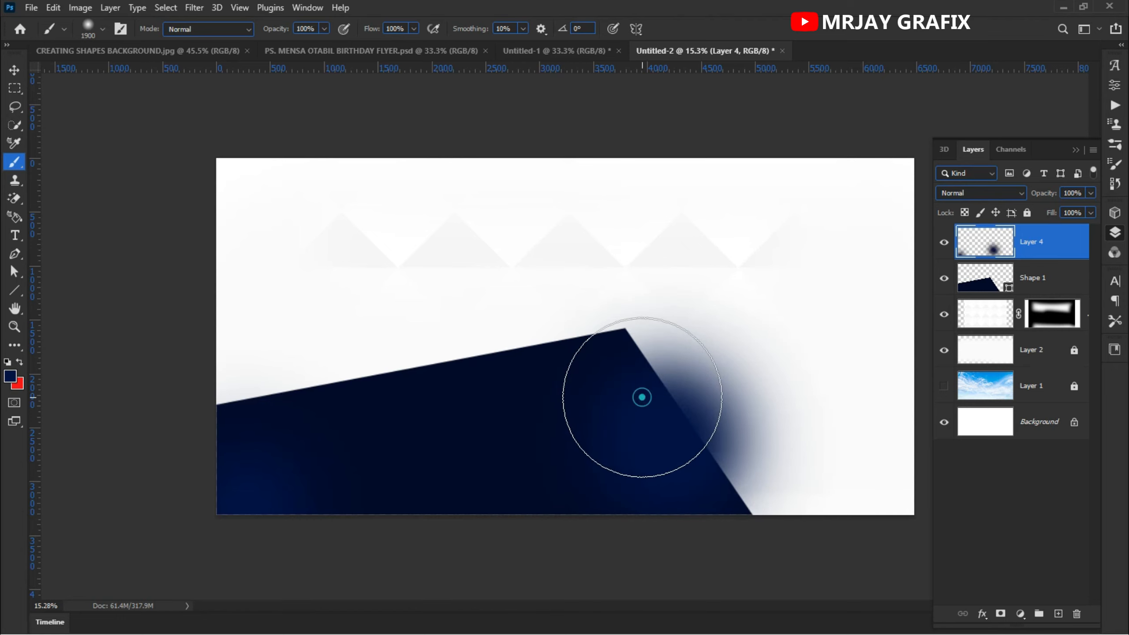
click(641, 392)
click(625, 373)
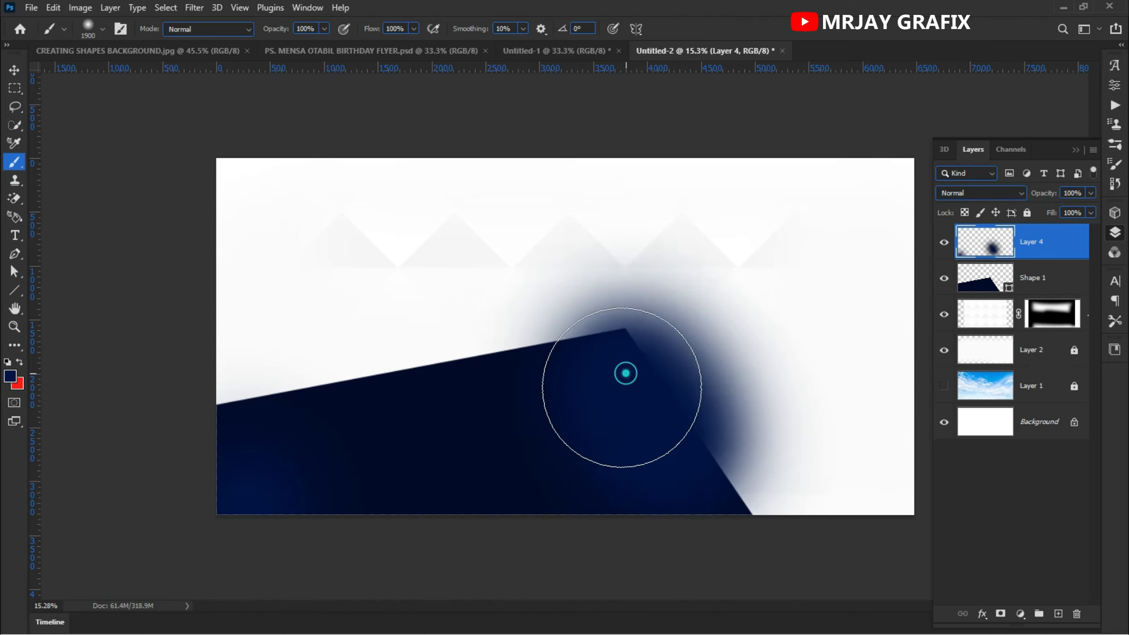
click(712, 503)
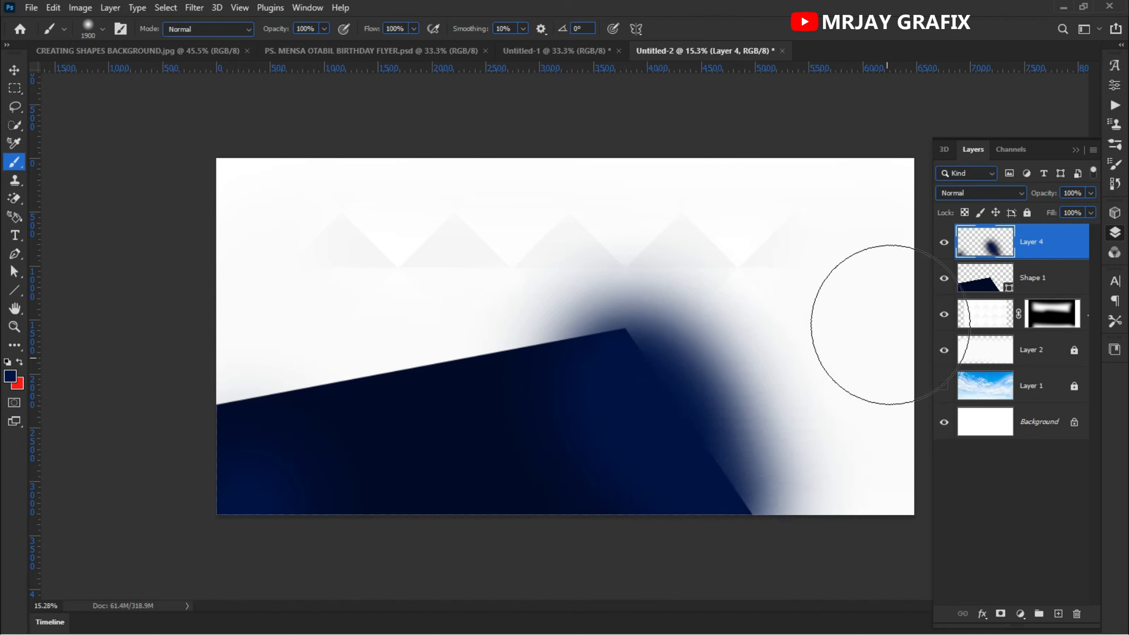
- Clip the painted layer to the shape layer below it with a clipping mask
right_click(1061, 240)
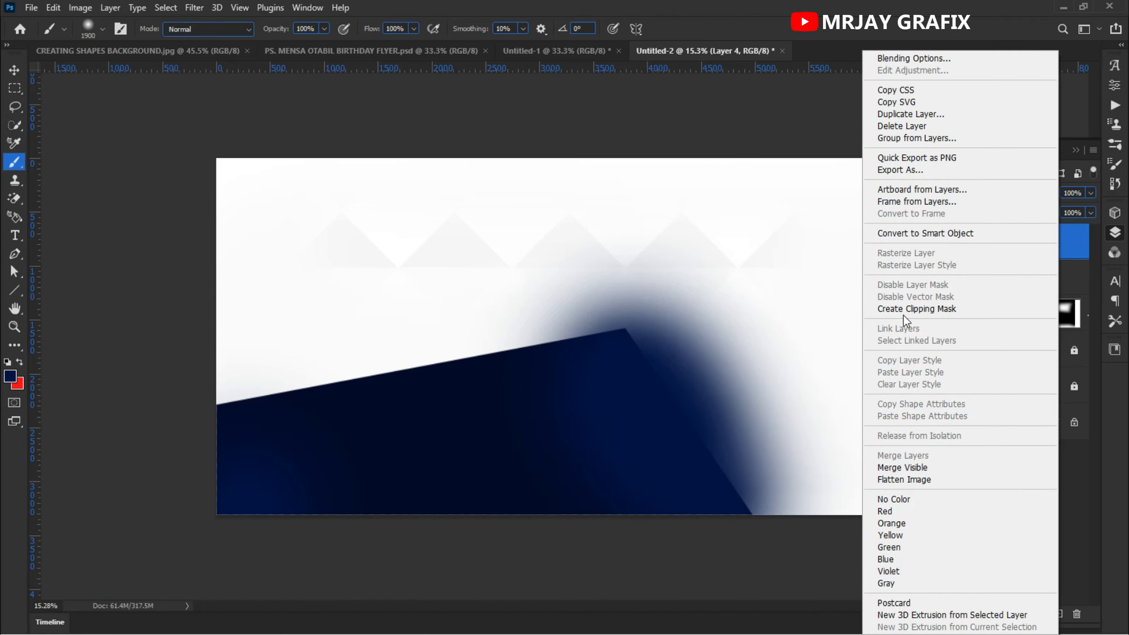
click(933, 307)
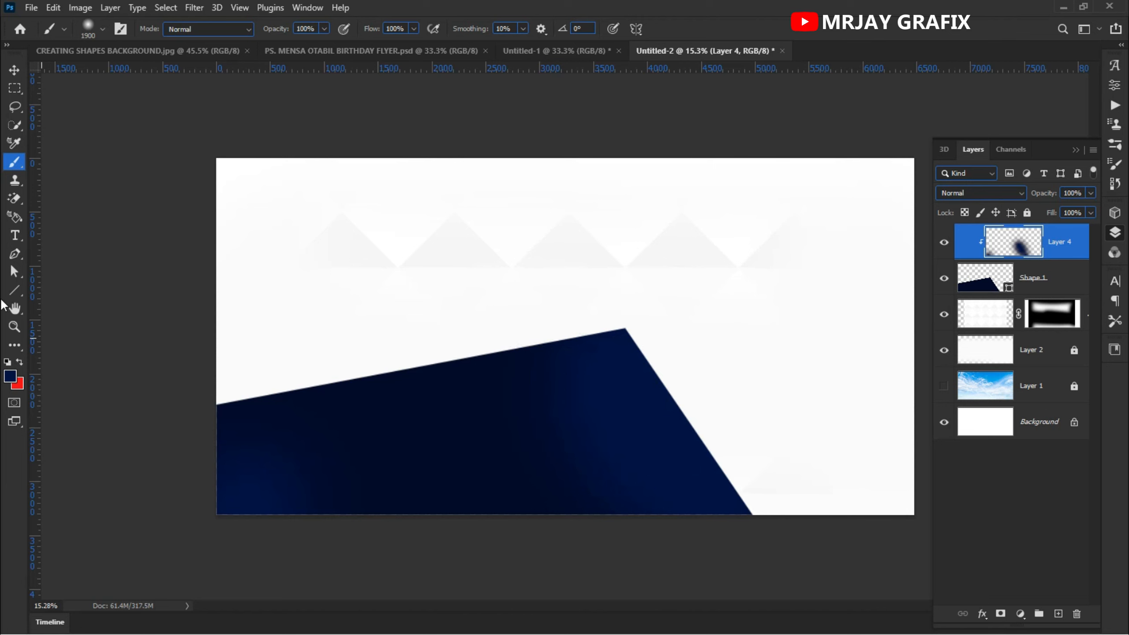
click(15, 70)
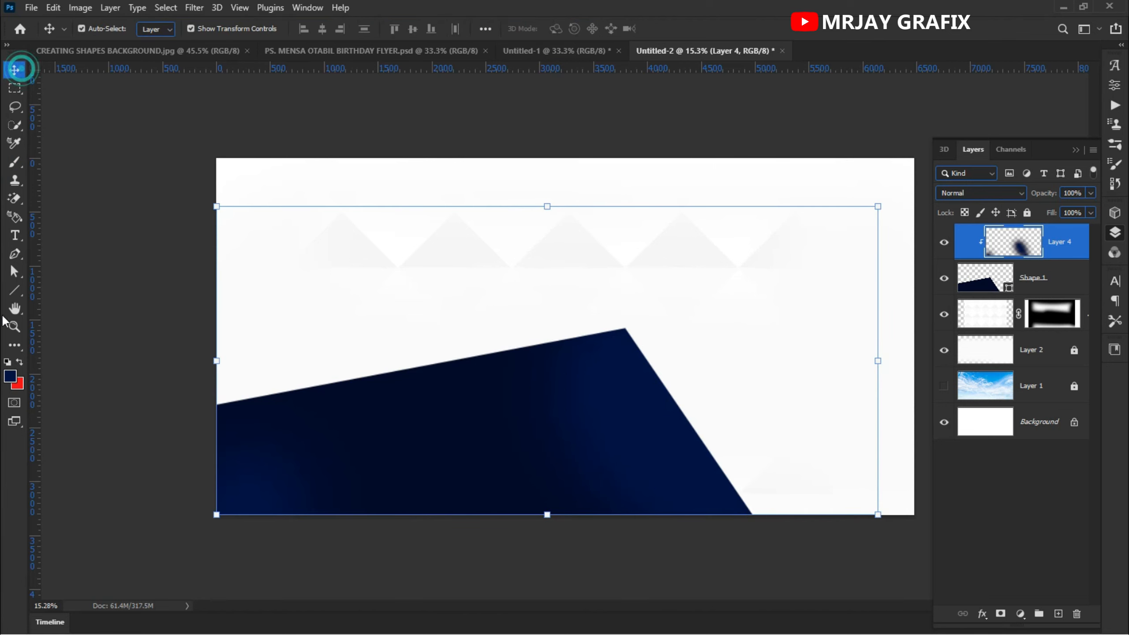
click(73, 330)
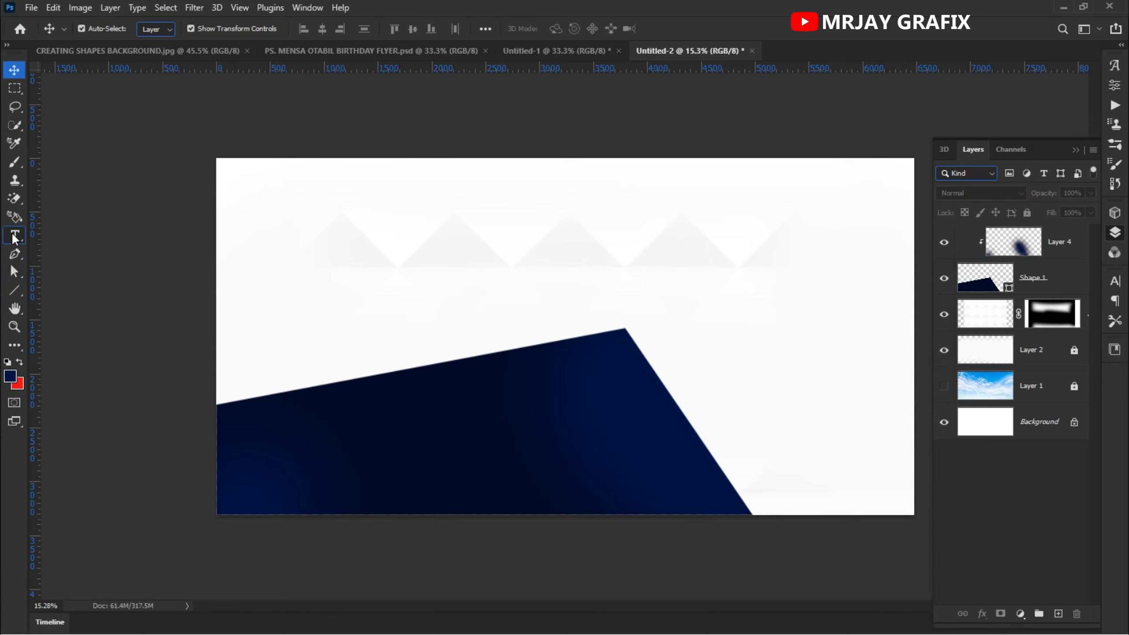
- Draw a second dark shape with the Pen tool above the masked layer, from the first shape's peak to the canvas's right edge and bottom
click(14, 253)
scroll(131, 346, down, 1)
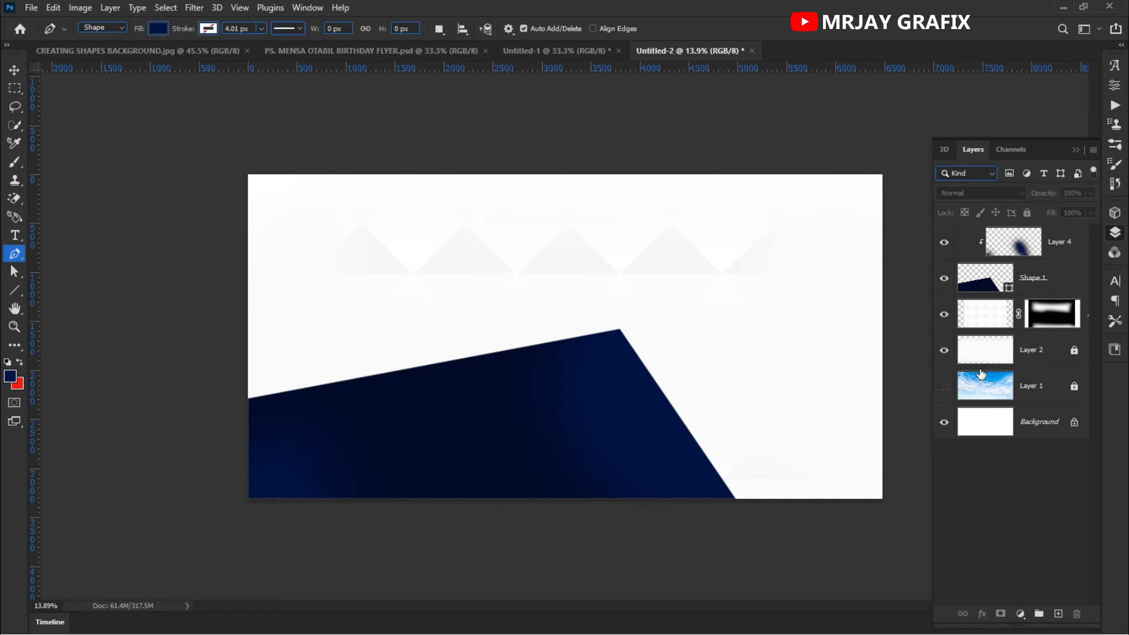
click(1056, 323)
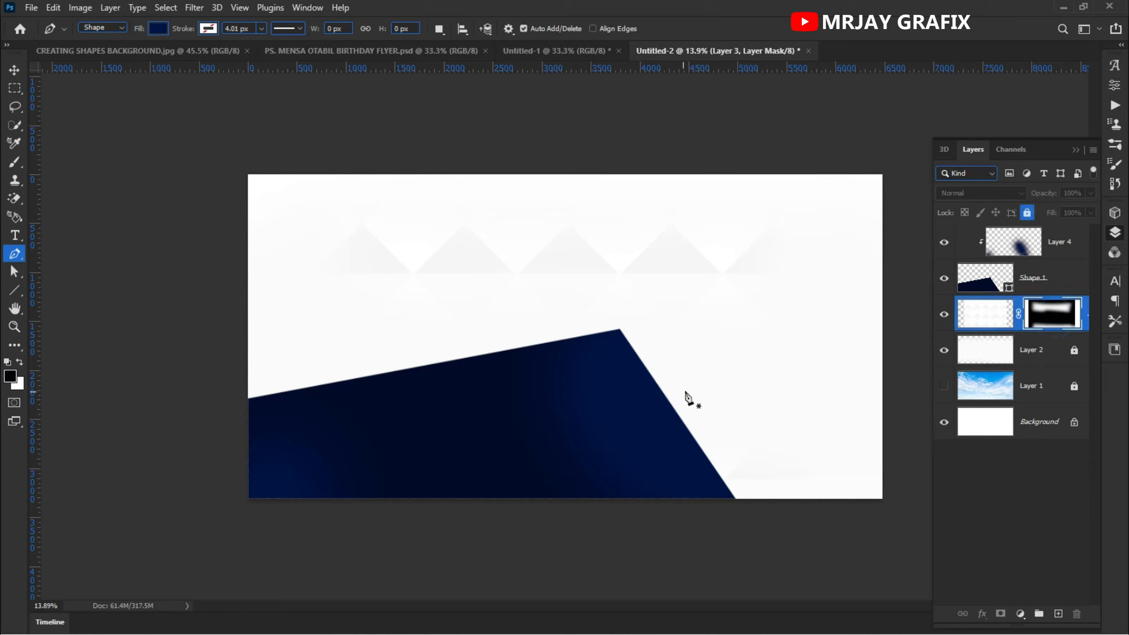
click(653, 385)
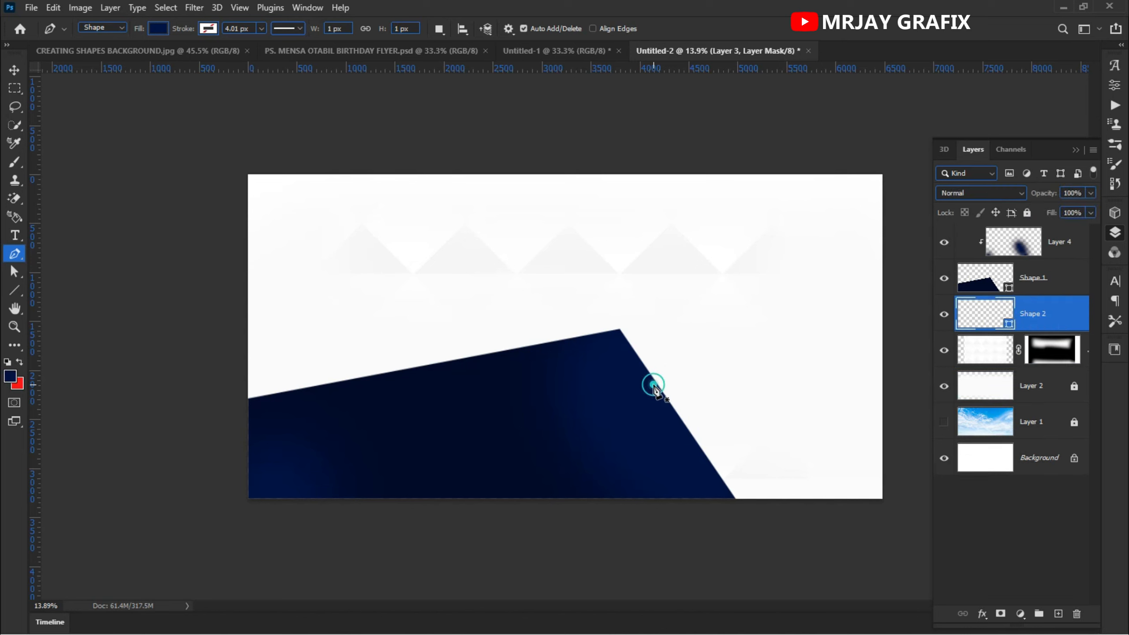
click(887, 329)
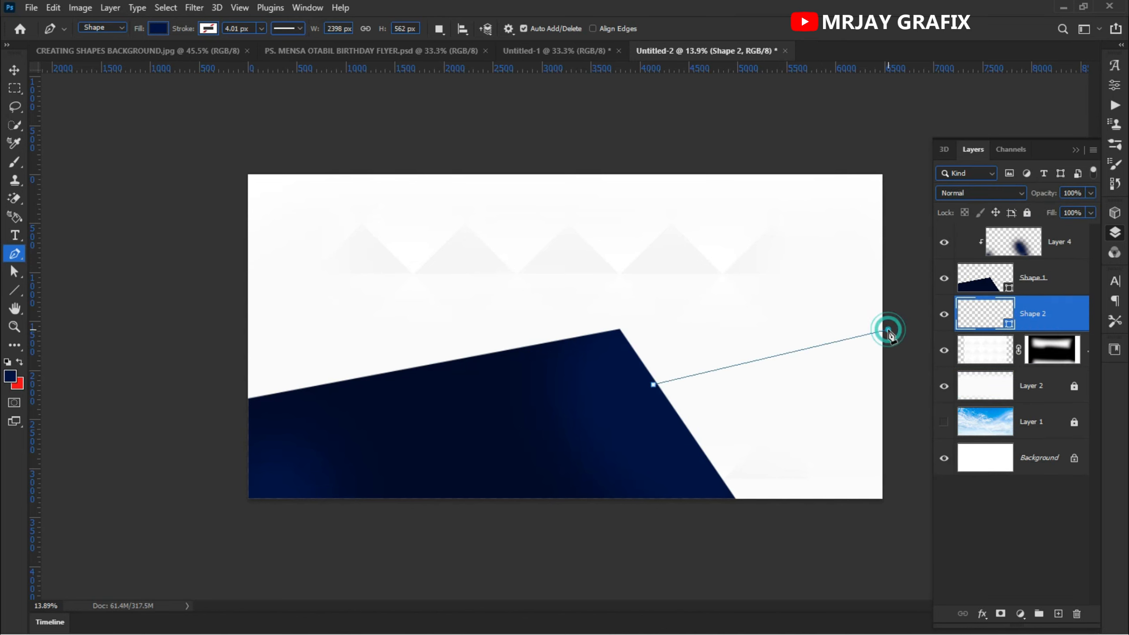
click(891, 513)
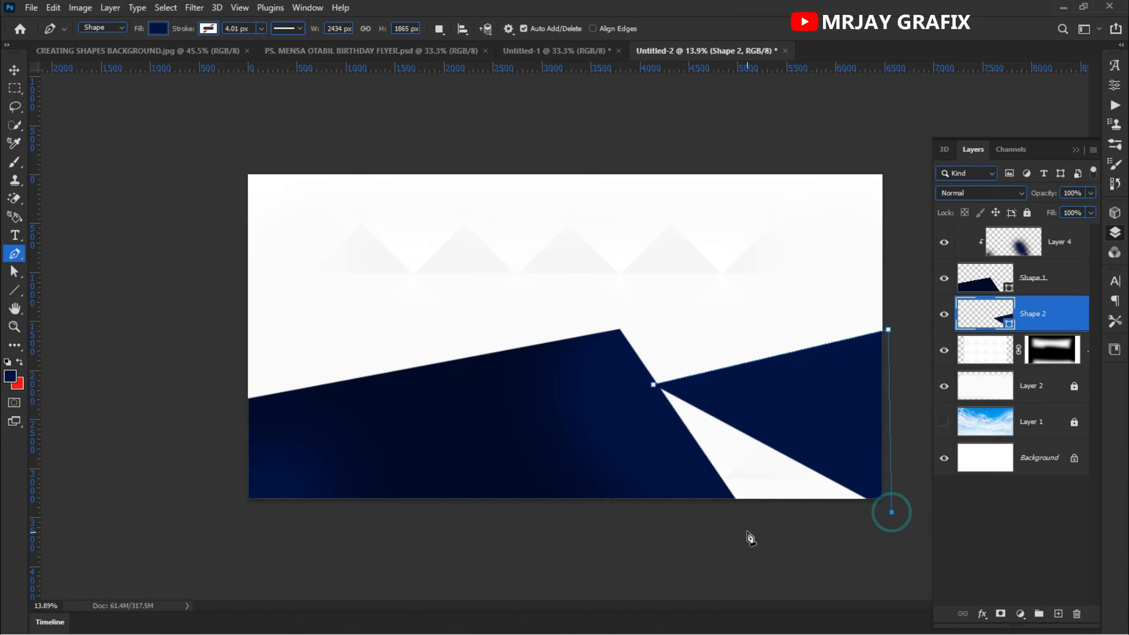
click(719, 513)
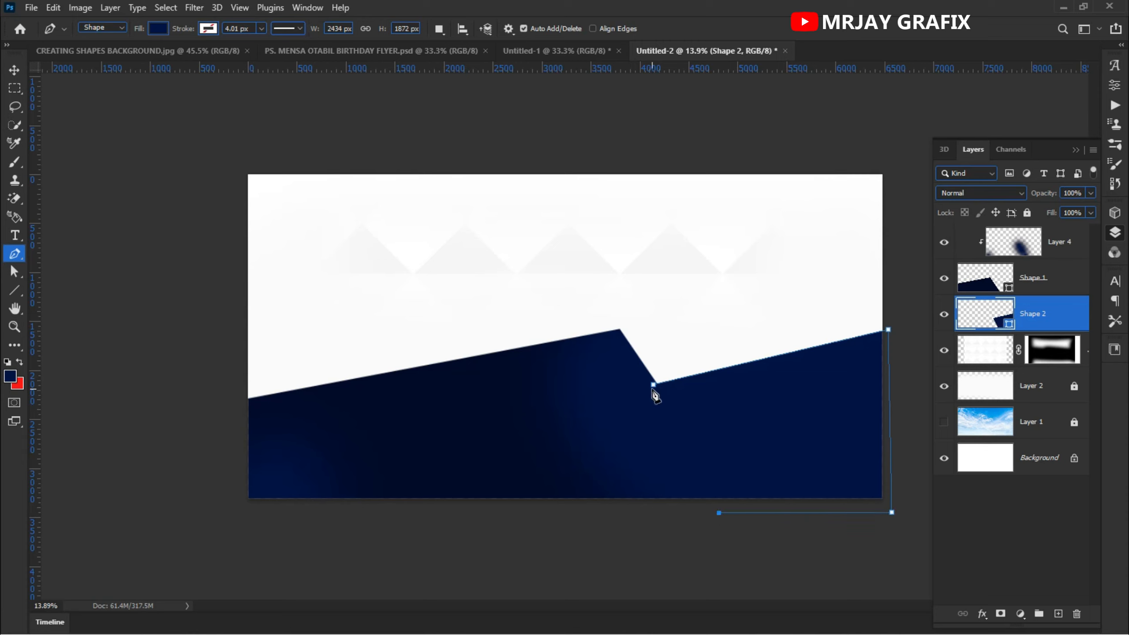
click(629, 417)
click(654, 385)
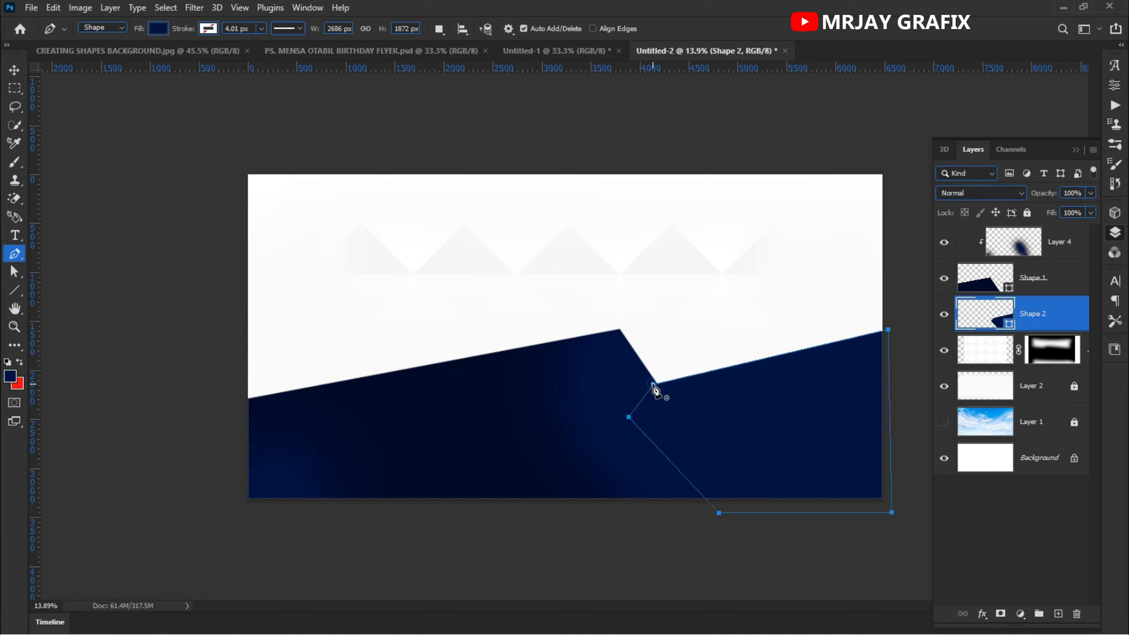
- Set the second shape's fill colour to #010b2e by sampling the first shape's navy
click(15, 70)
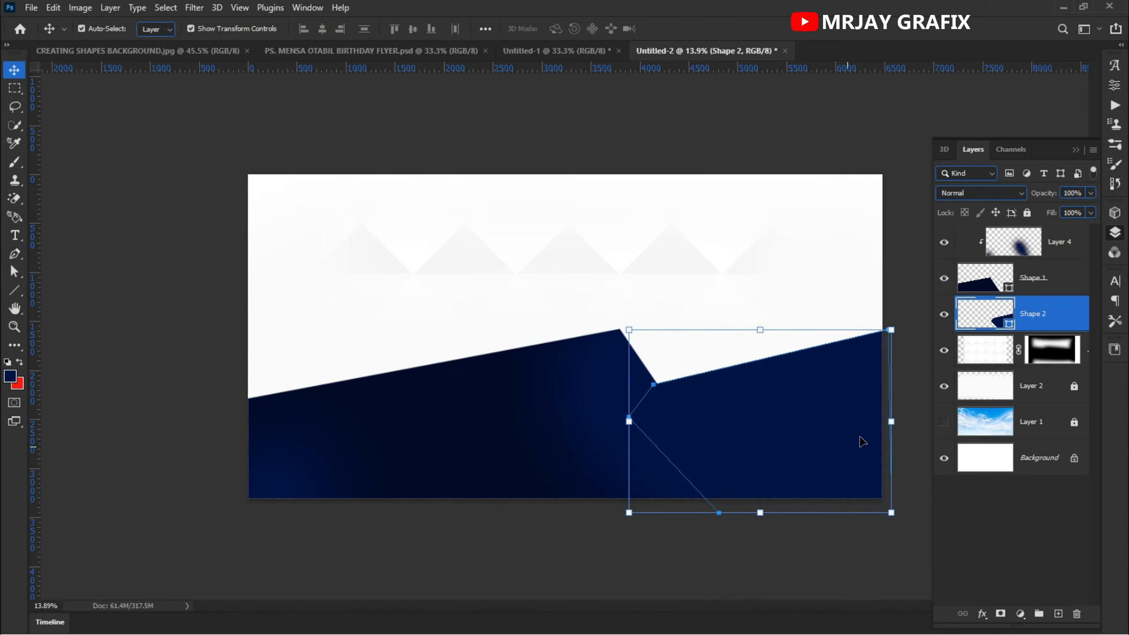
double_click(1008, 326)
click(540, 446)
click(539, 448)
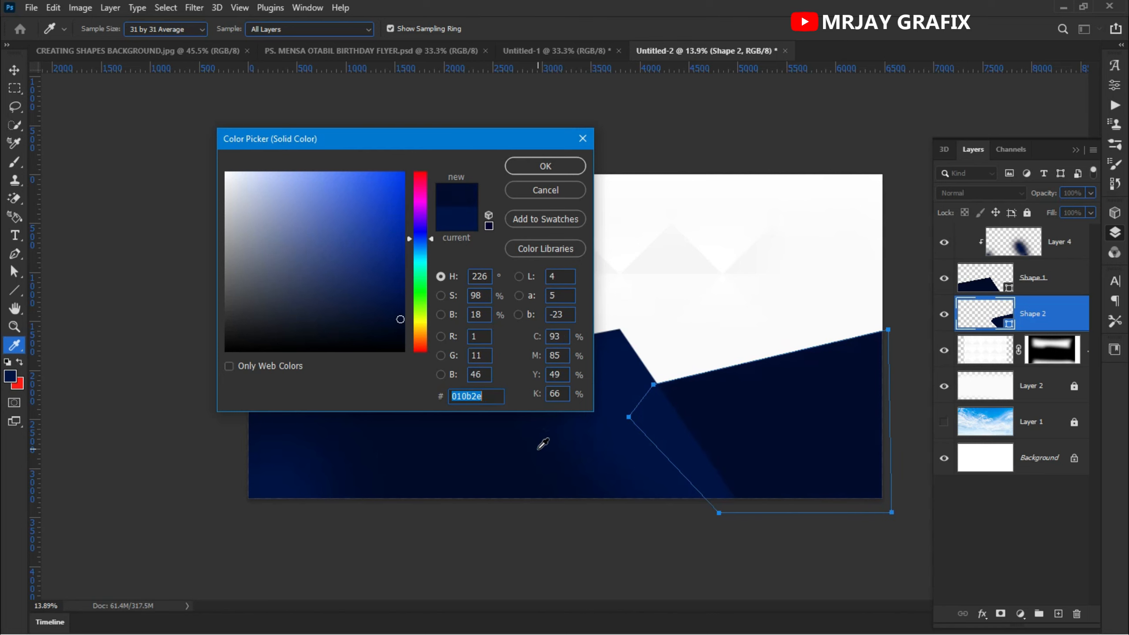
click(546, 166)
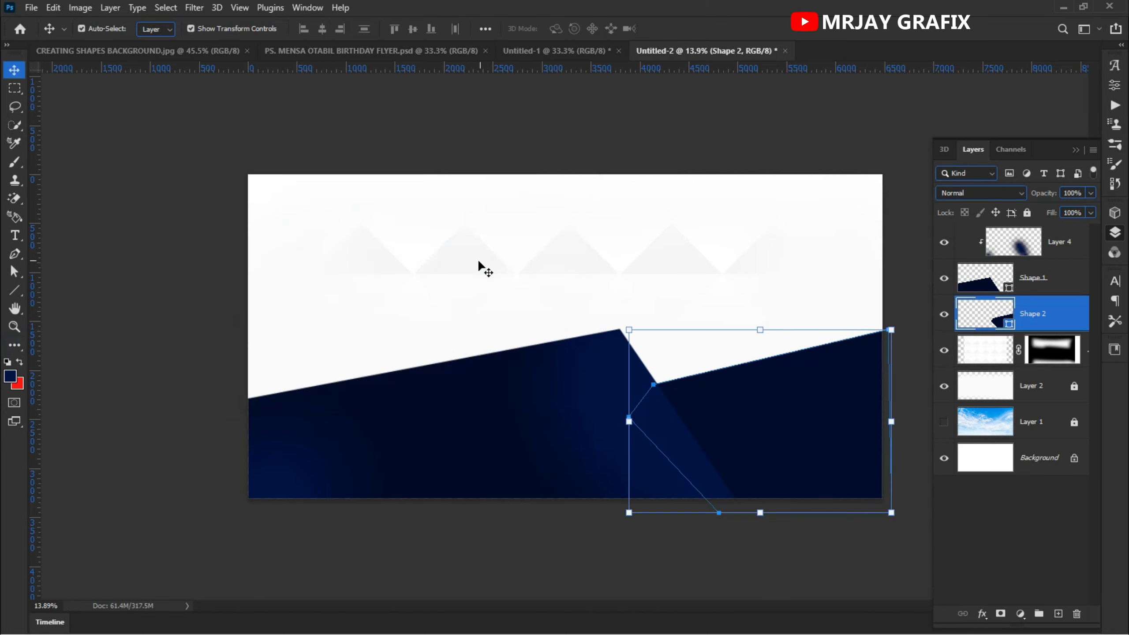
- Deselect the layer and set the foreground colour to #001448
click(417, 550)
click(417, 550)
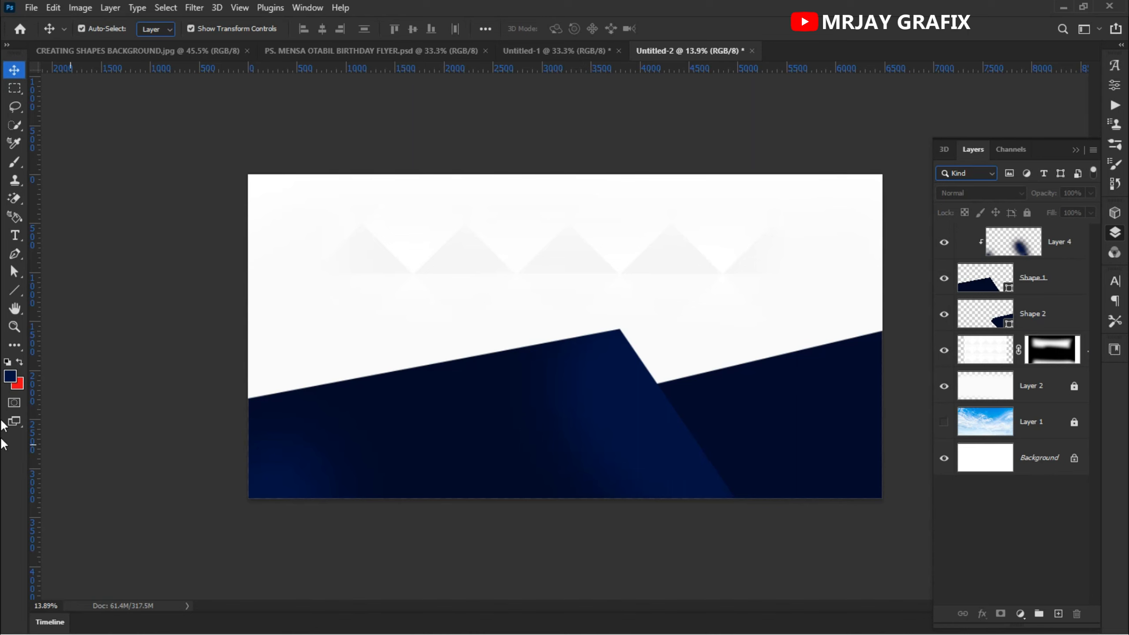
click(16, 376)
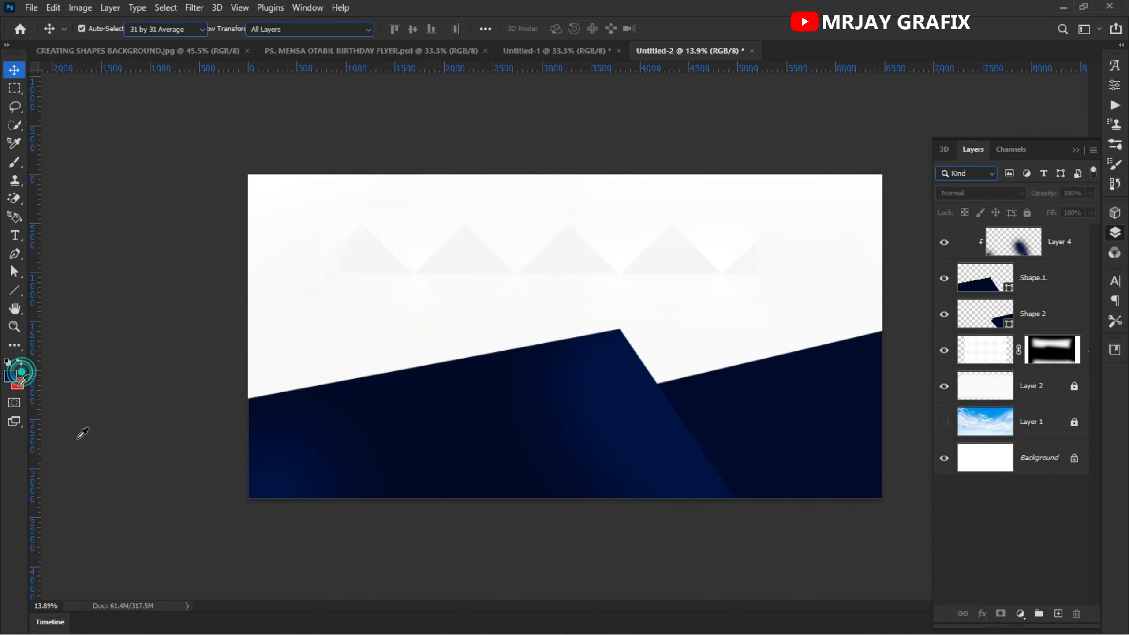
click(253, 494)
click(256, 494)
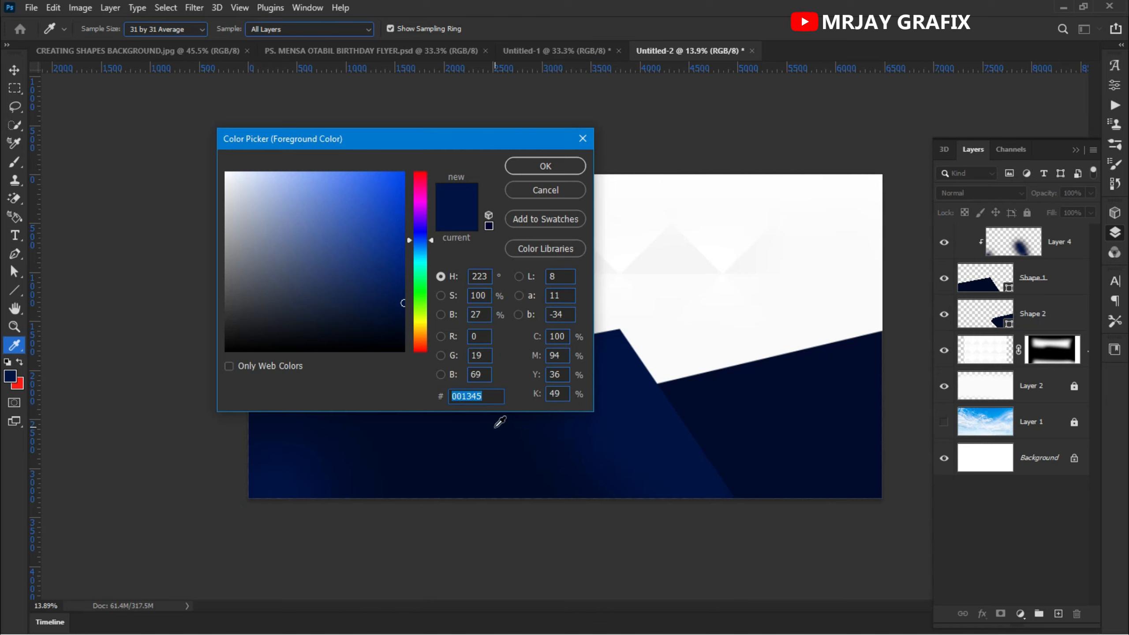
text(001448)
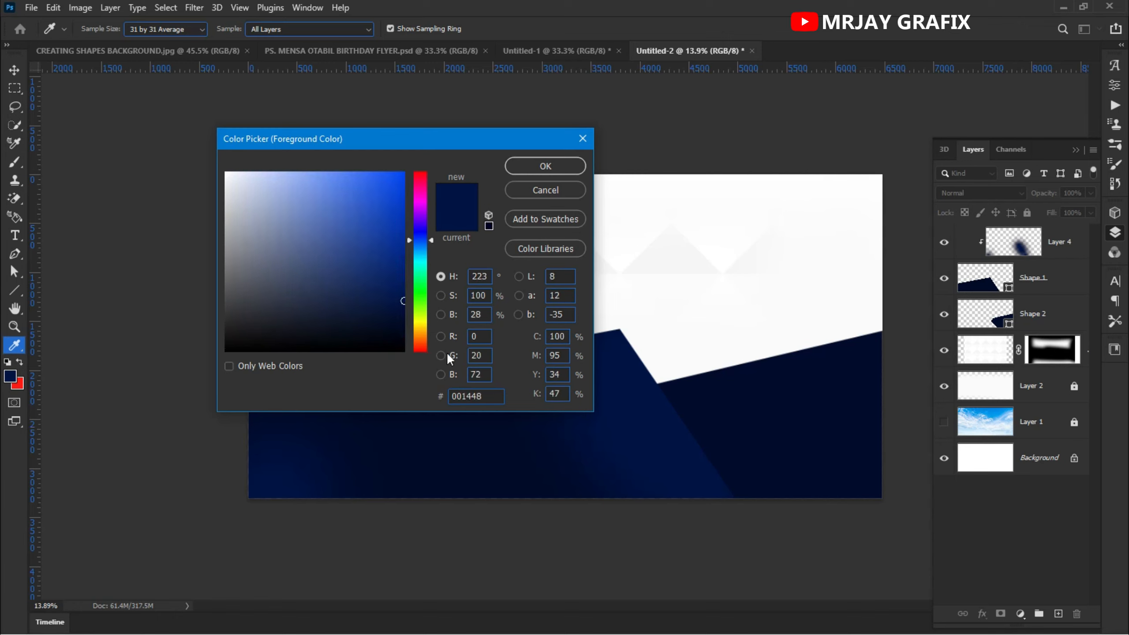
click(542, 165)
- Switch to the Brush tool and add a new empty layer above the second shape layer
key(v)
scroll(301, 428, down, 1)
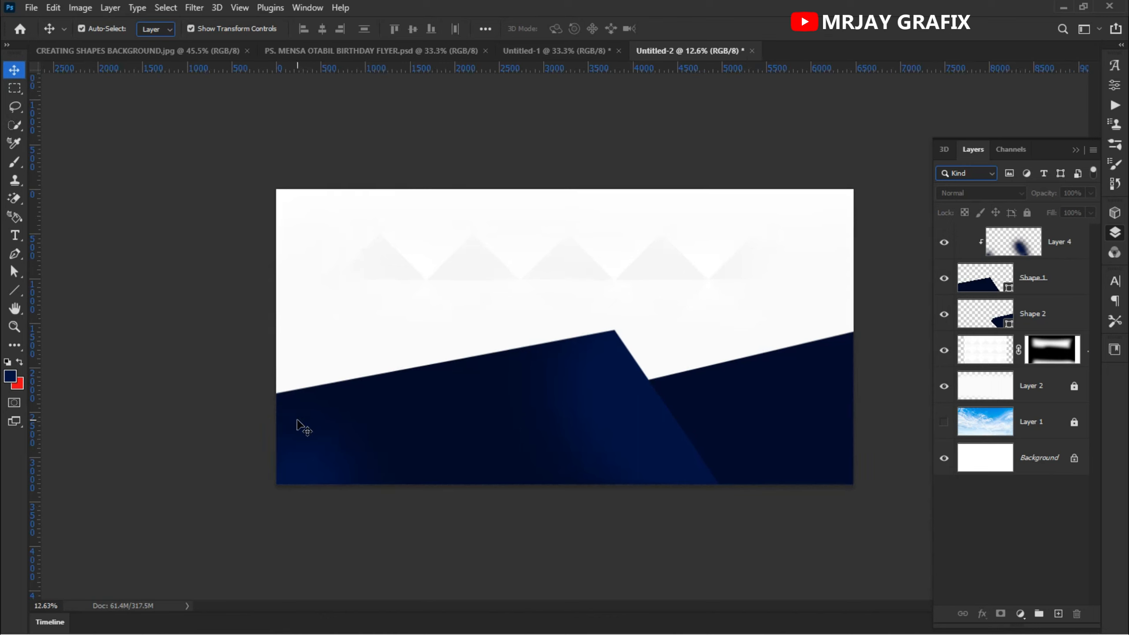
key(b)
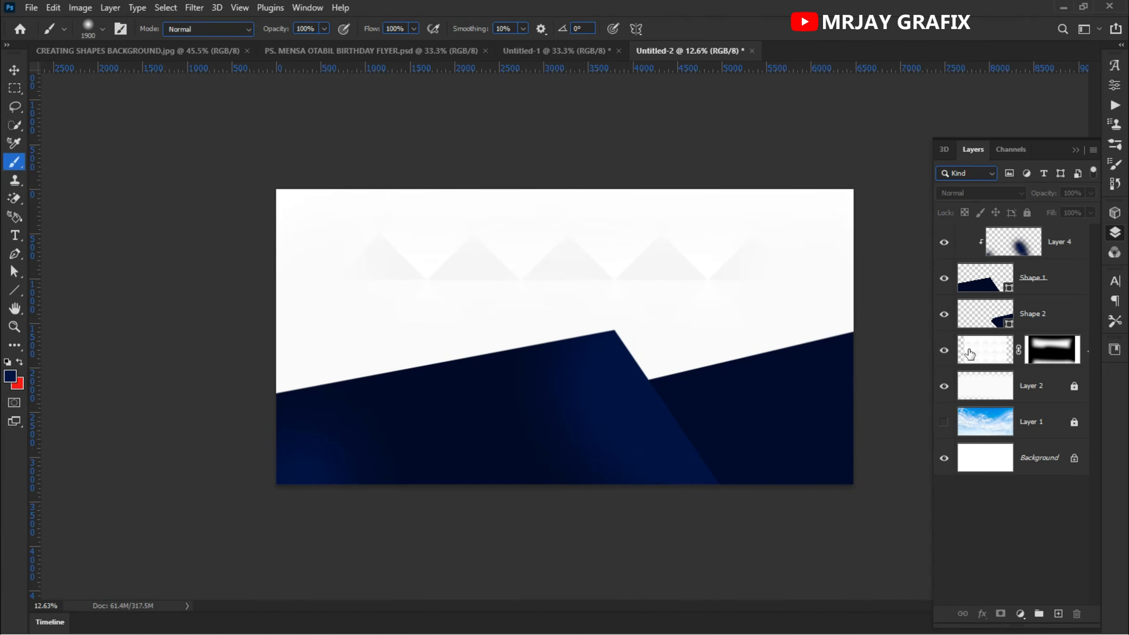
click(1035, 308)
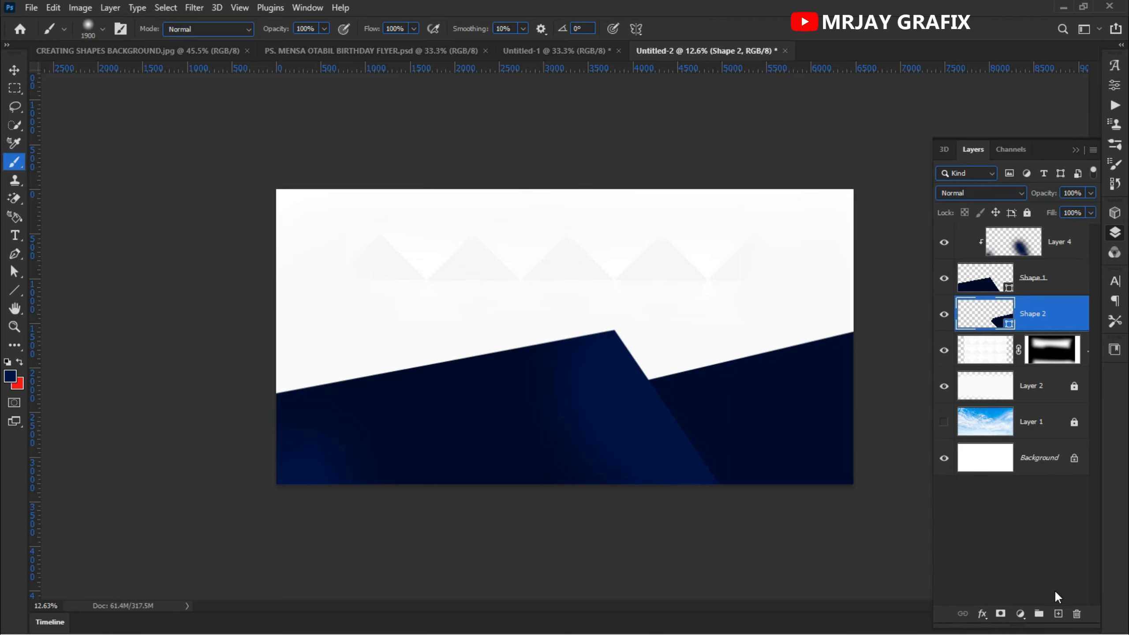
click(1058, 614)
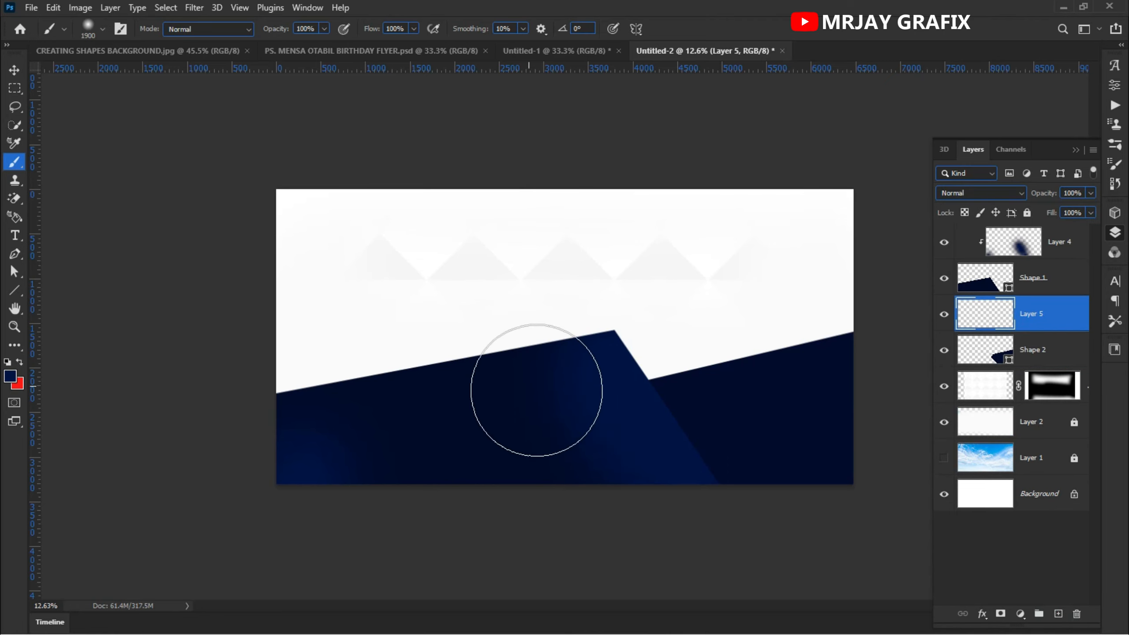
- Paint soft dabs with the 1900 px brush along the second shape's right side on the new layer
scroll(577, 401, down, 1)
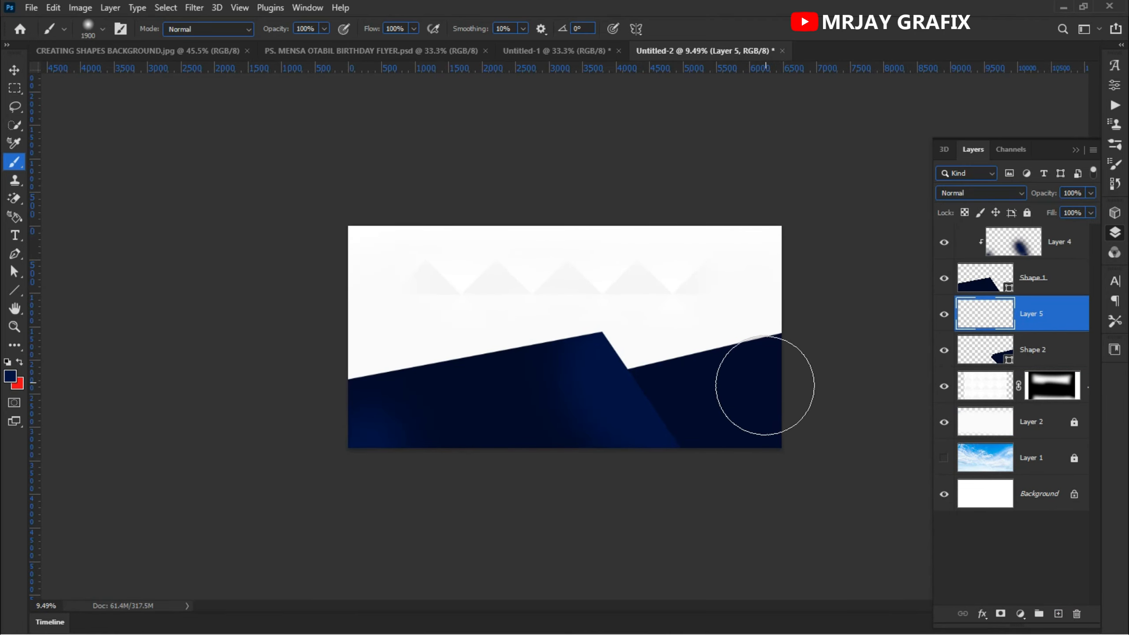
click(767, 419)
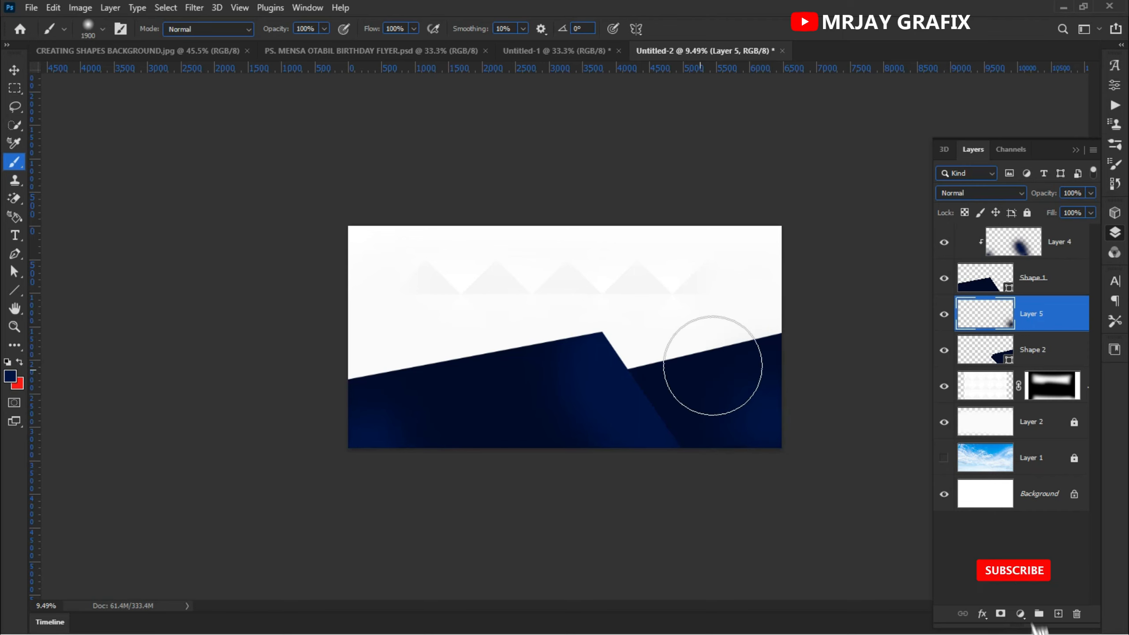
drag(647, 413, 575, 411)
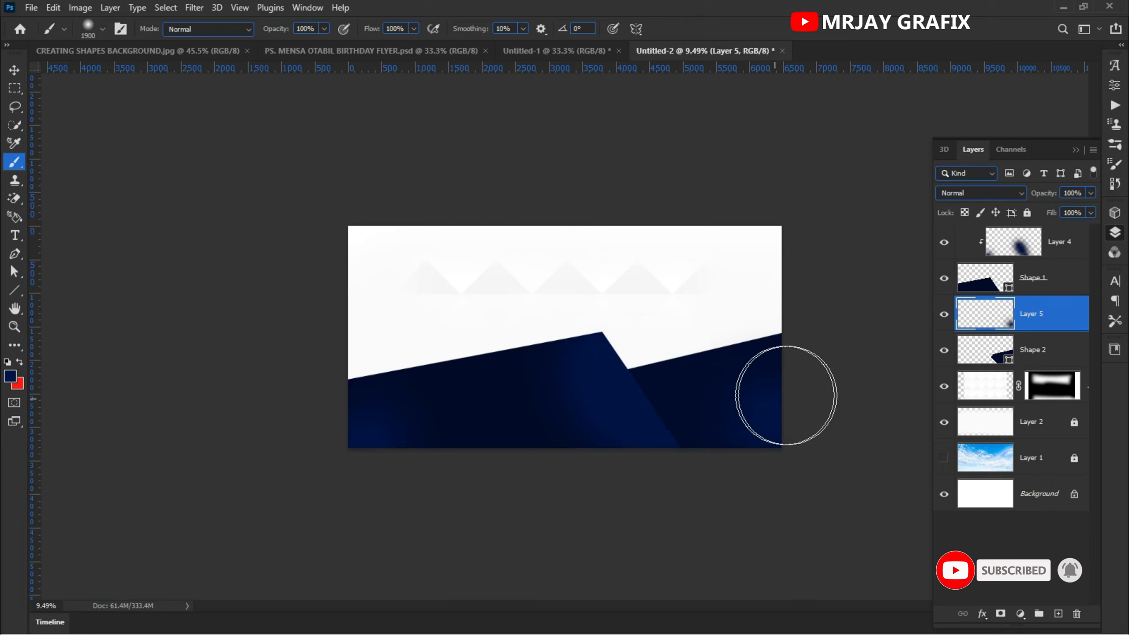
scroll(764, 391, up, 2)
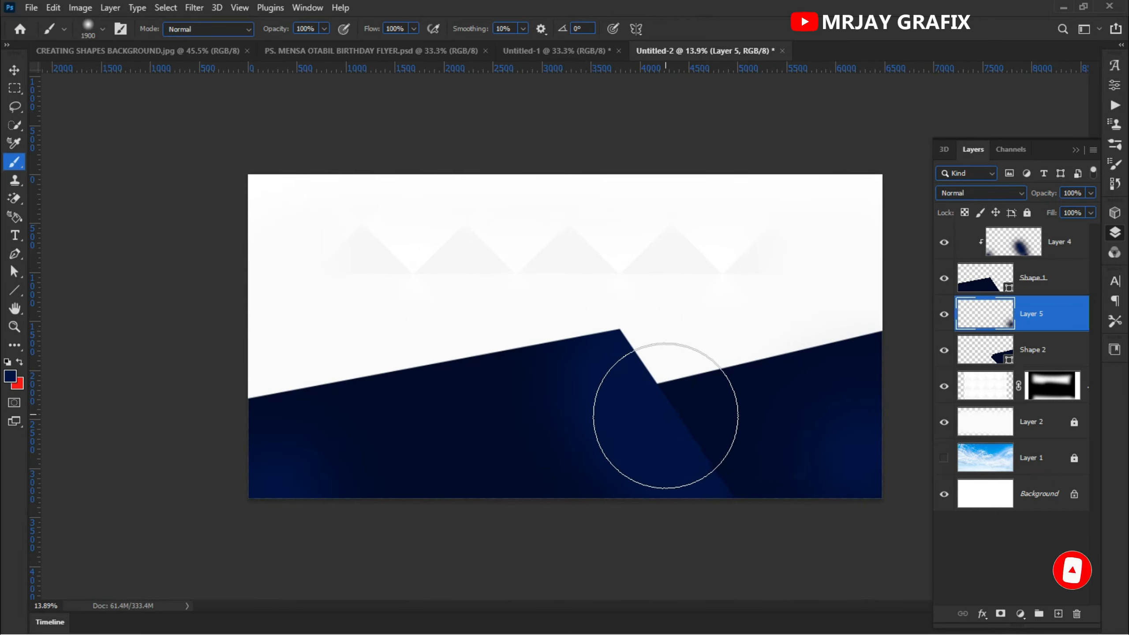
scroll(462, 407, down, 1)
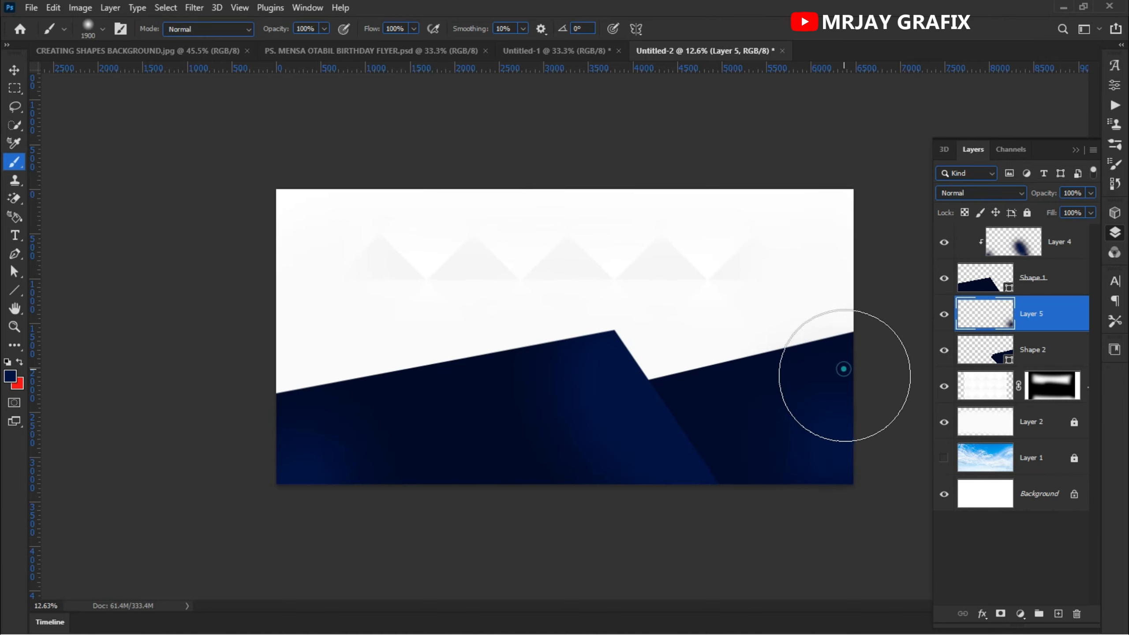
drag(844, 371, 806, 411)
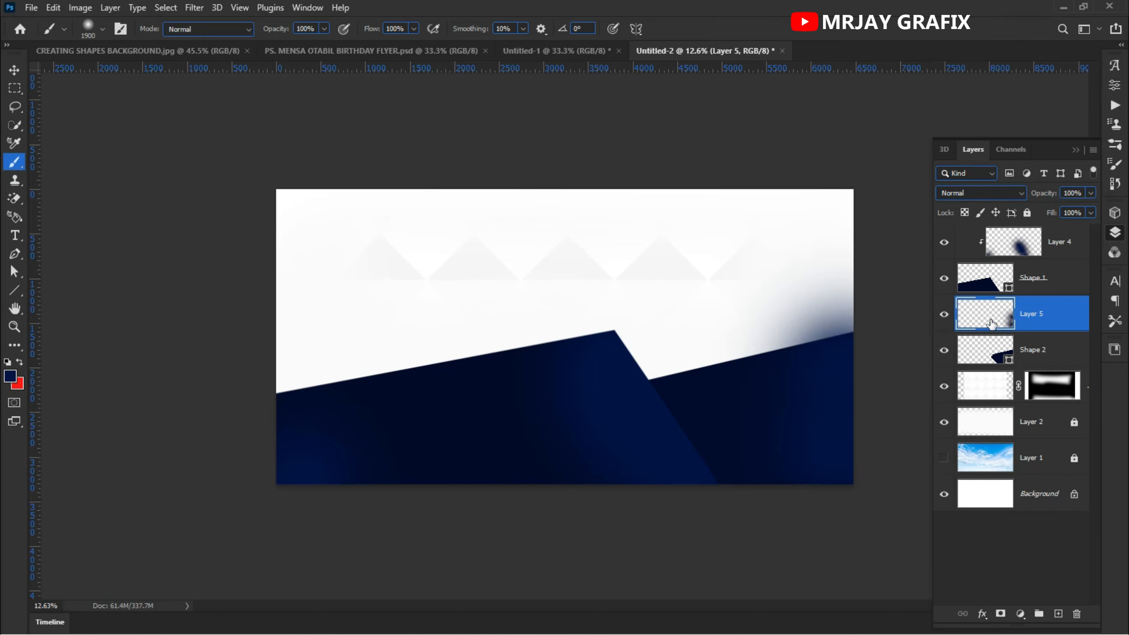
- Clip the newly painted layer to the second shape layer with a clipping mask
right_click(1060, 316)
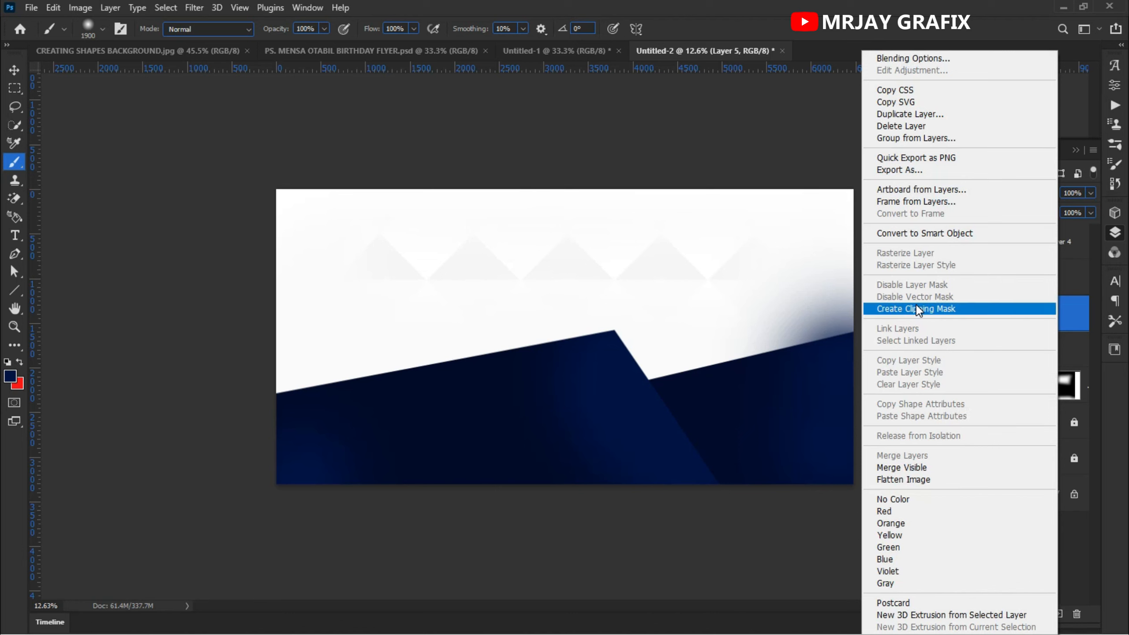
click(915, 305)
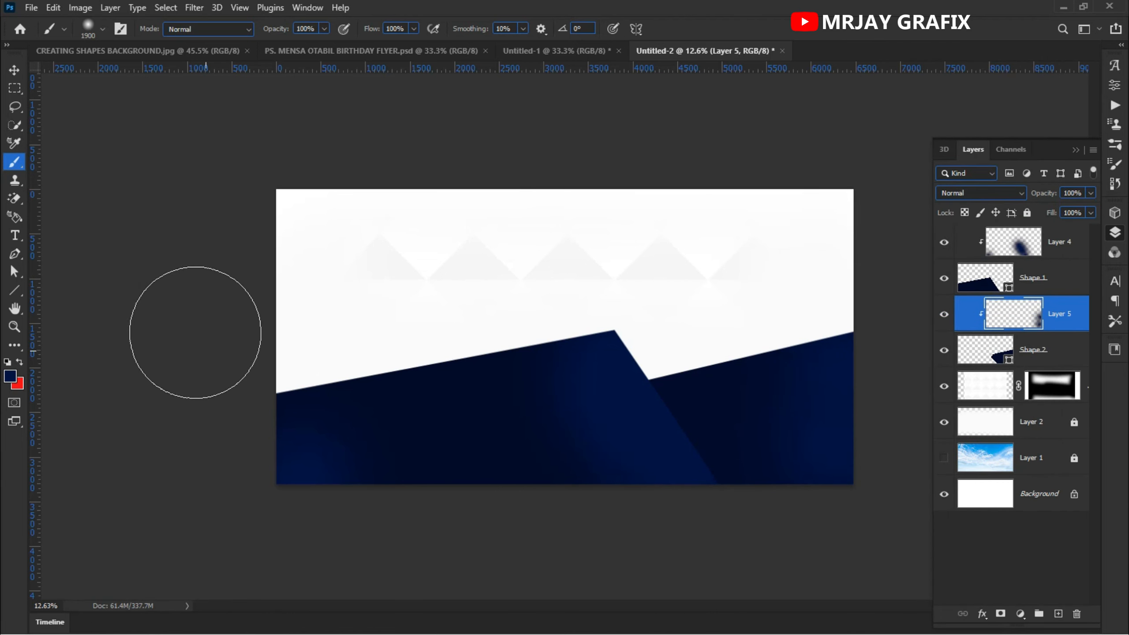
click(15, 71)
click(158, 350)
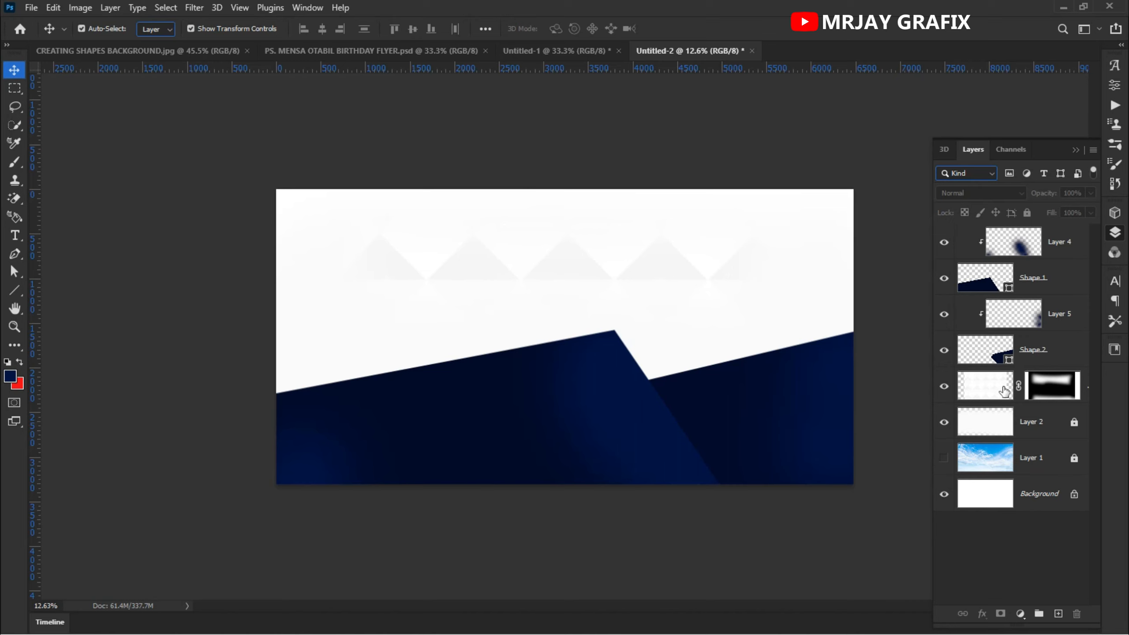
- Select the masked layer and start a third Pen shape from the first shape's peak to a point beyond the left canvas edge
click(984, 389)
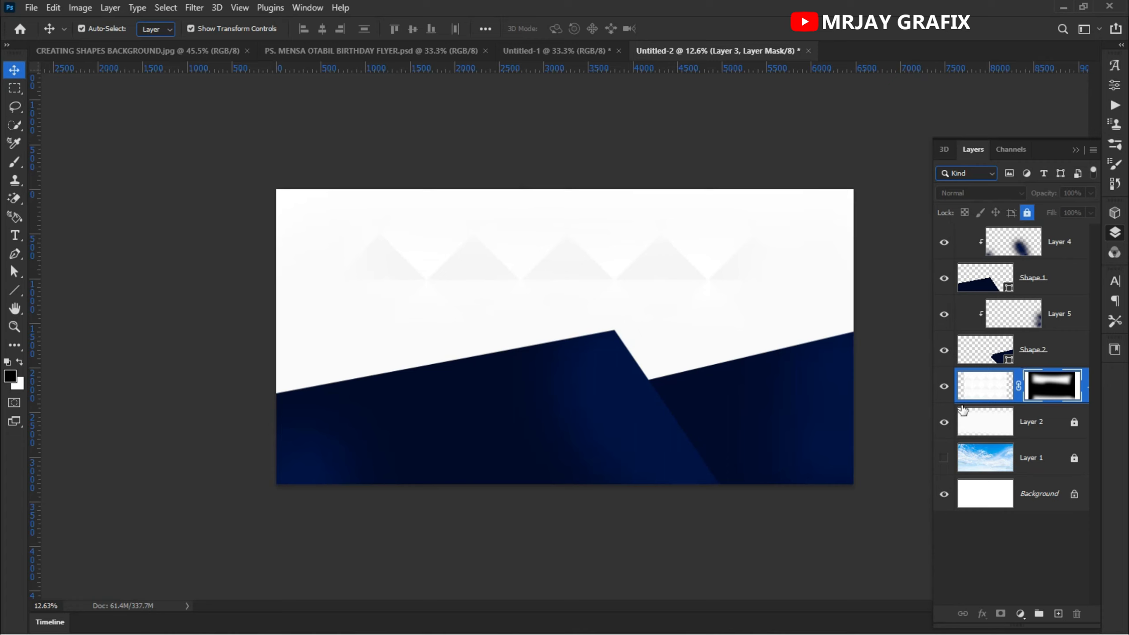
click(15, 235)
click(15, 253)
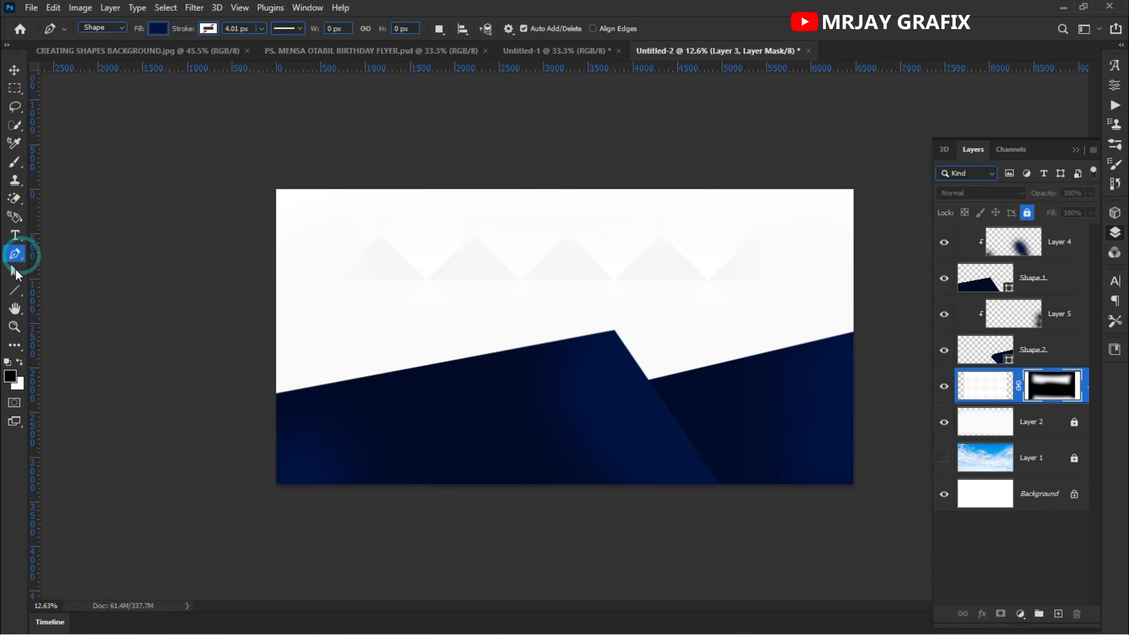
scroll(472, 365, up, 3)
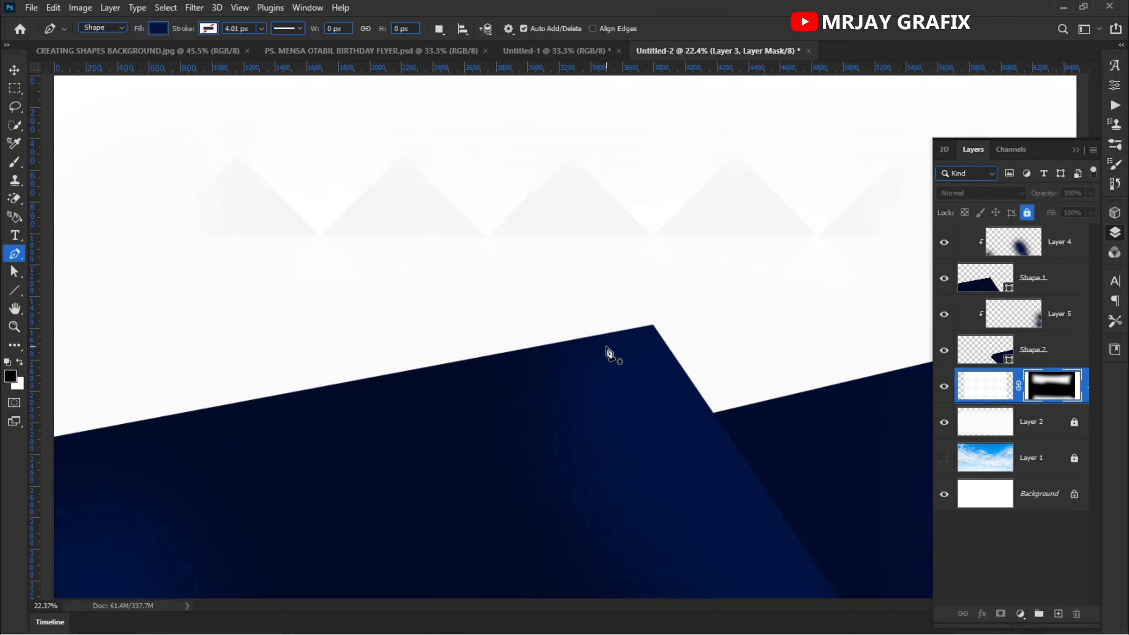
click(653, 329)
scroll(658, 342, down, 2)
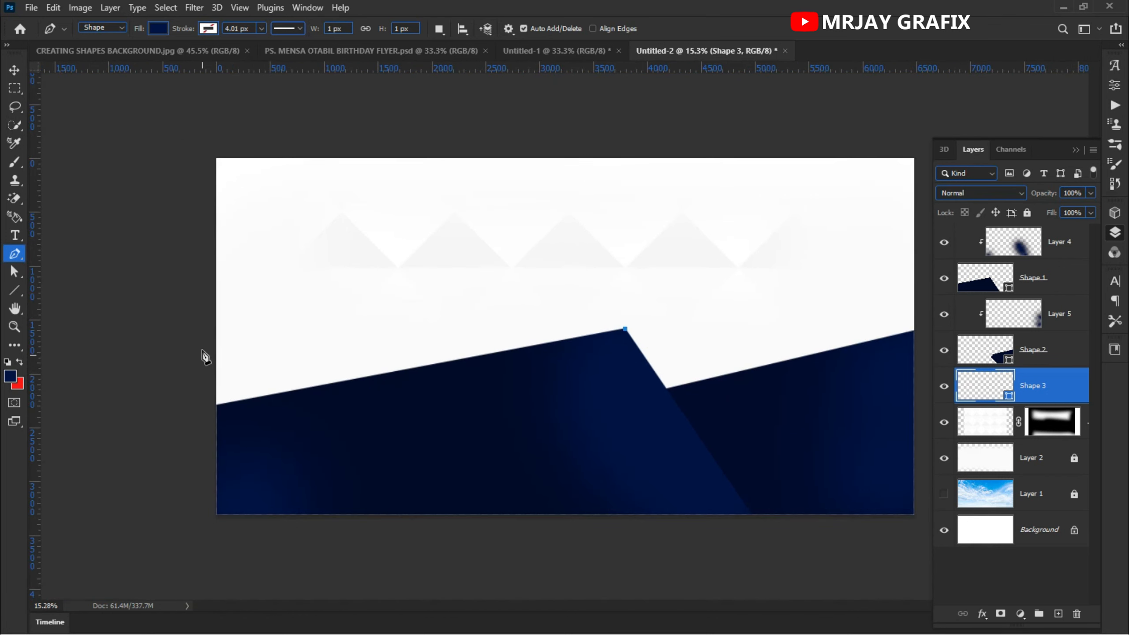
click(203, 348)
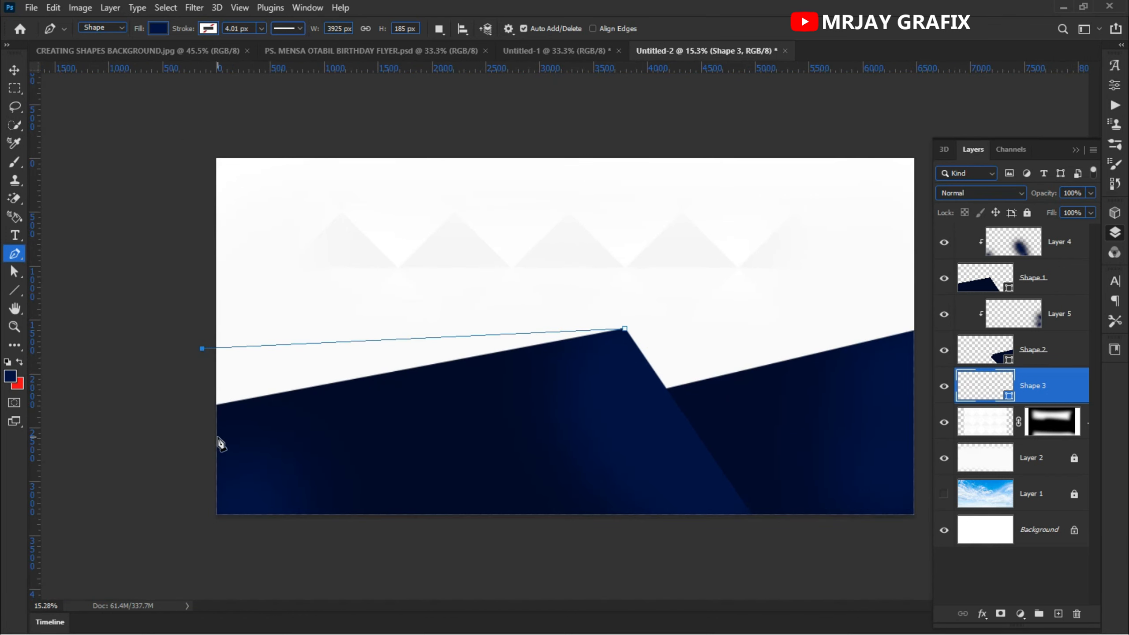
- Nudge the left anchor downward and close the third shape with points at the lower left and middle back to the peak
key(Down)
key(Down)
key(Down)
key(Down)
key(Down)
key(Down)
key(Down)
key(Down)
key(Down)
key(Down)
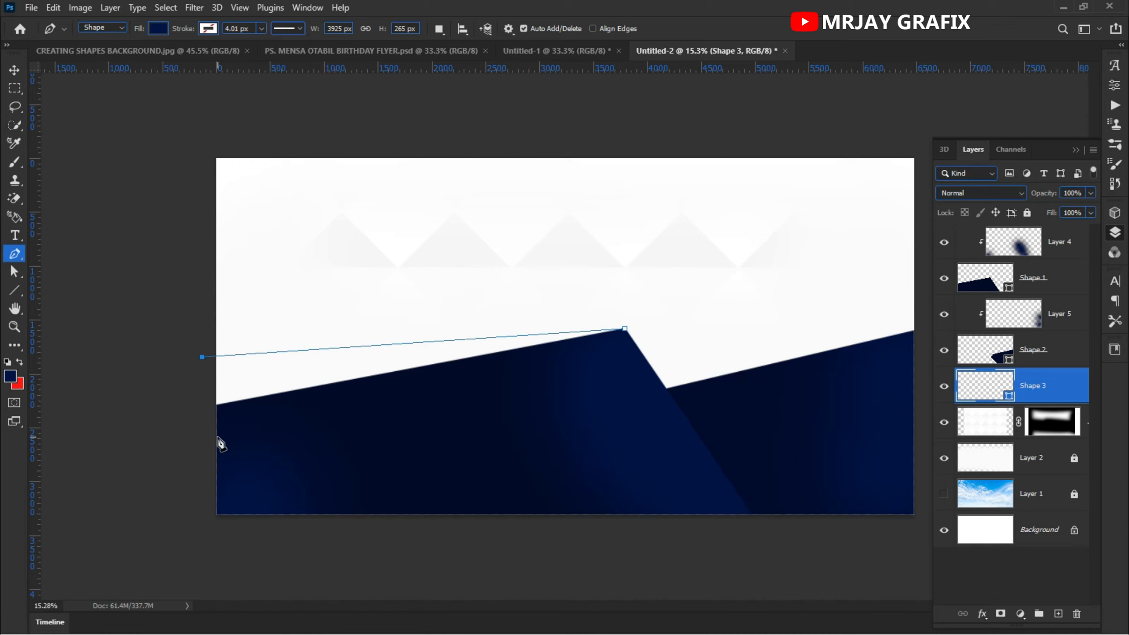
key(Down)
key(Down)
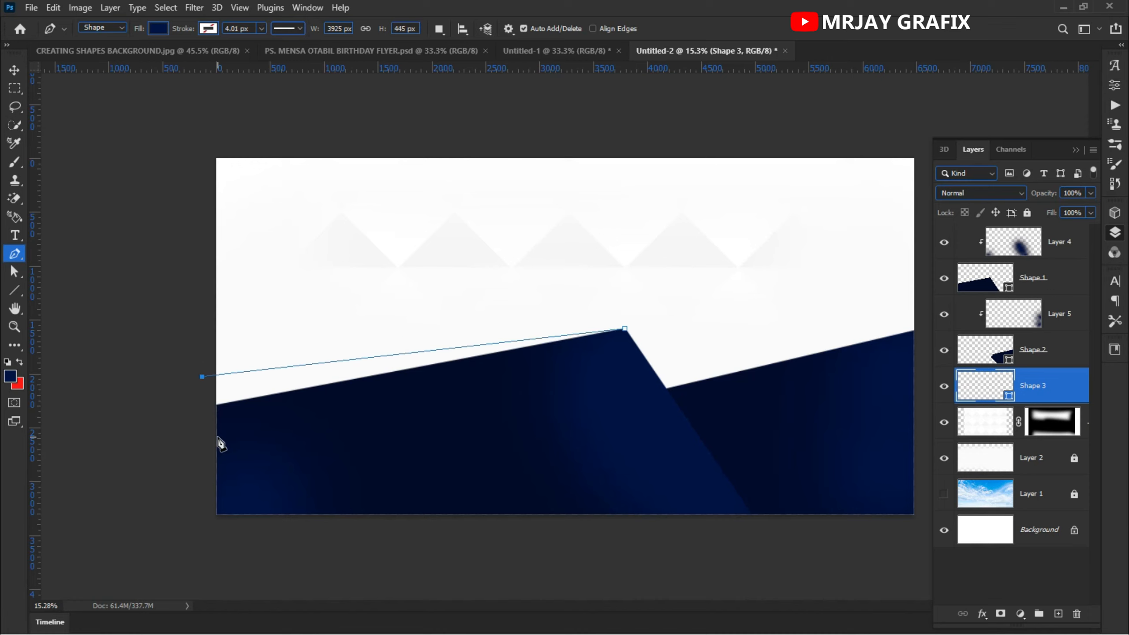
key(Down)
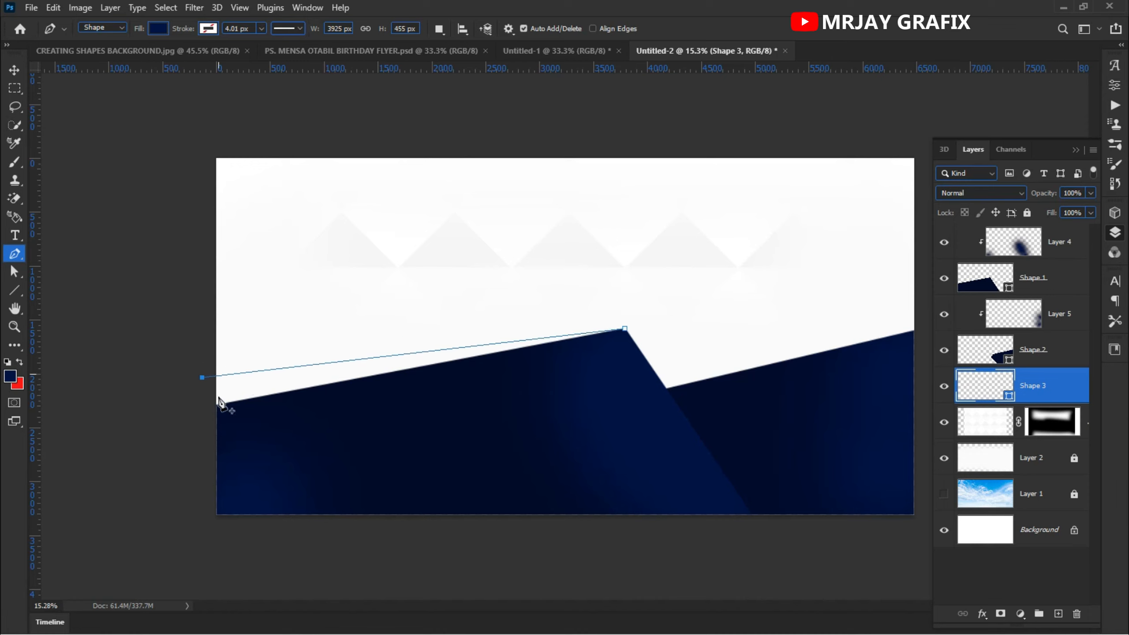
click(211, 444)
click(547, 398)
click(624, 330)
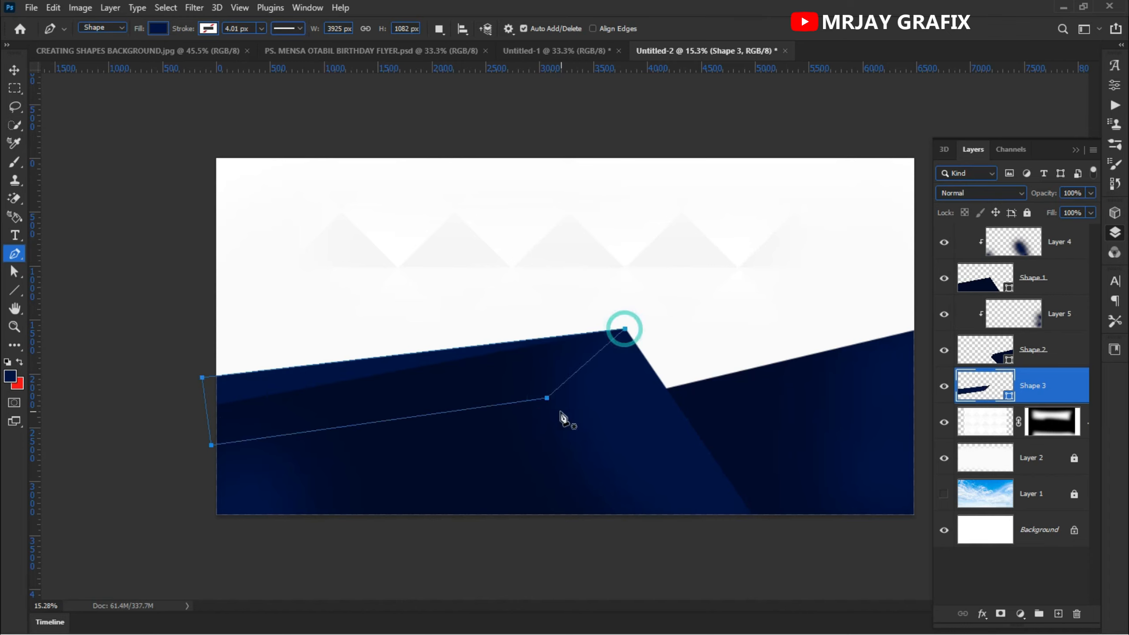
- Add a Gradient Overlay layer style to the third shape and reposition the gradient on the canvas
click(15, 70)
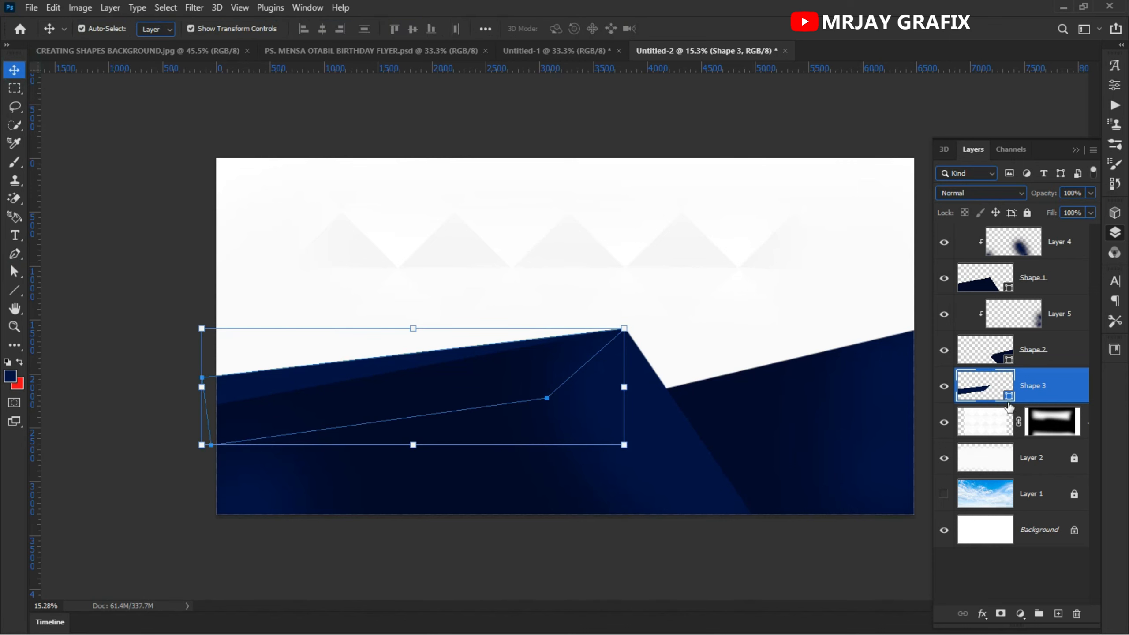
click(981, 616)
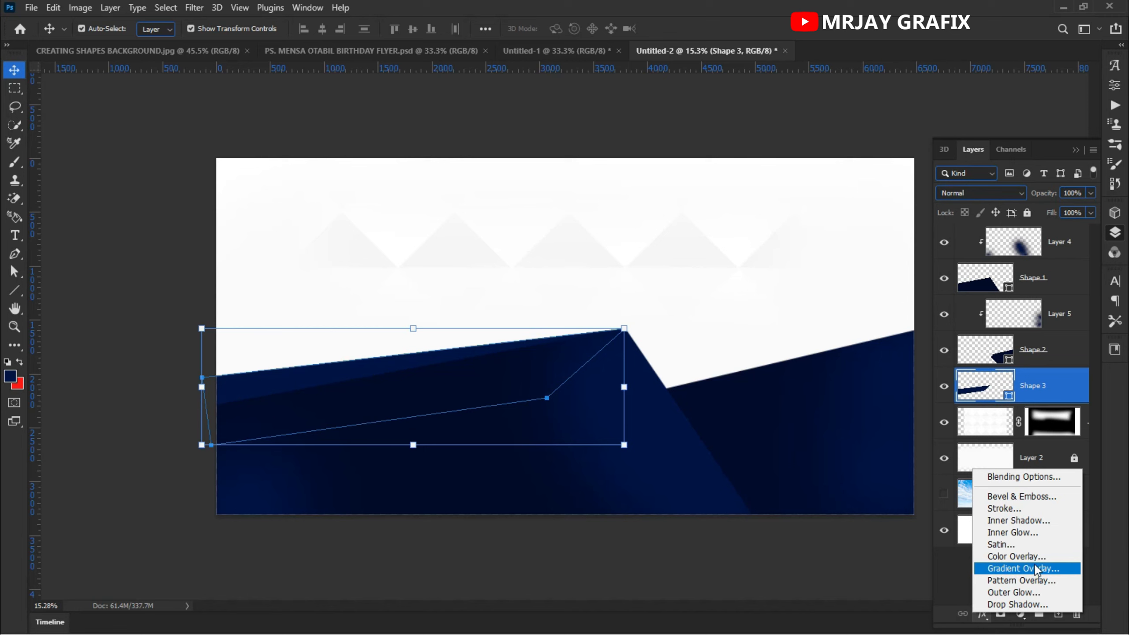
click(1029, 571)
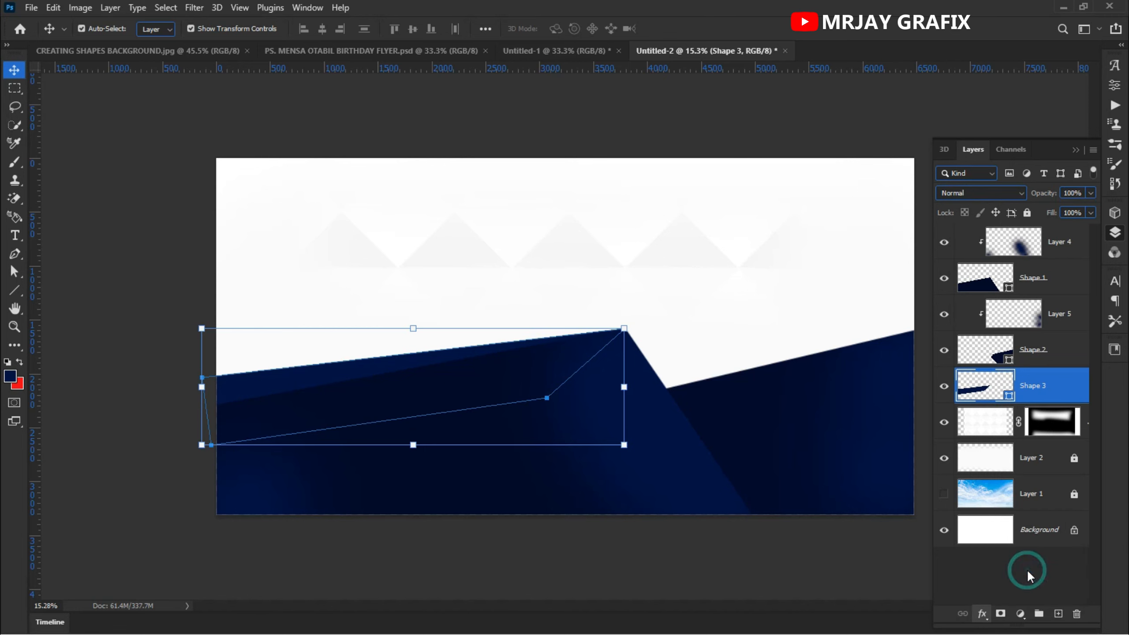
drag(329, 240, 635, 156)
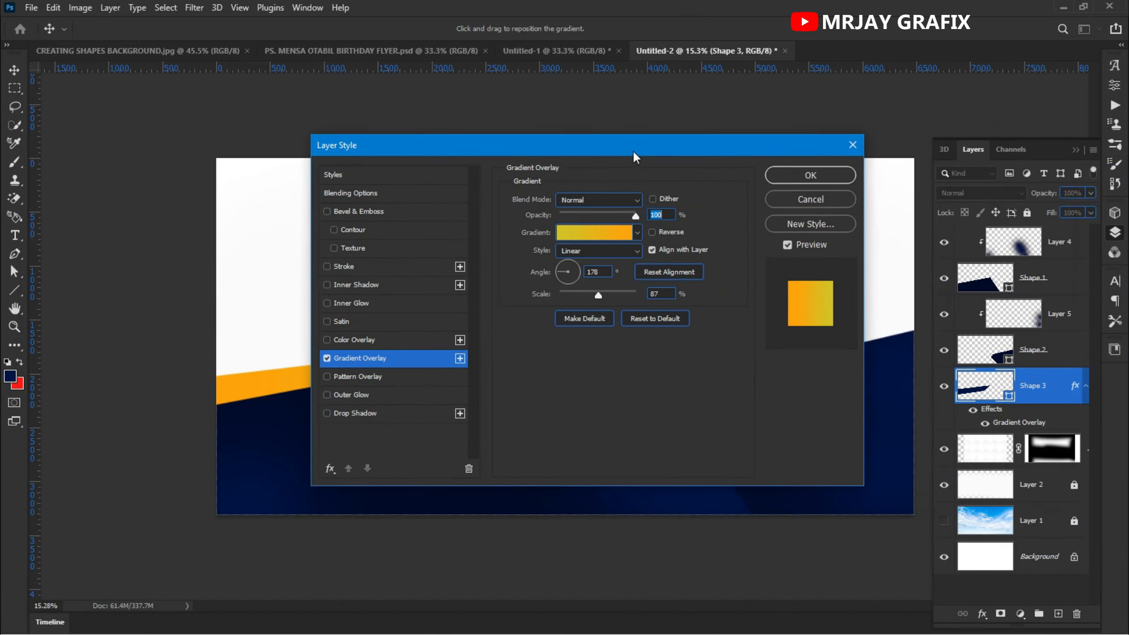
- Set the gradient's left stop color to yellow #dfc900
click(578, 232)
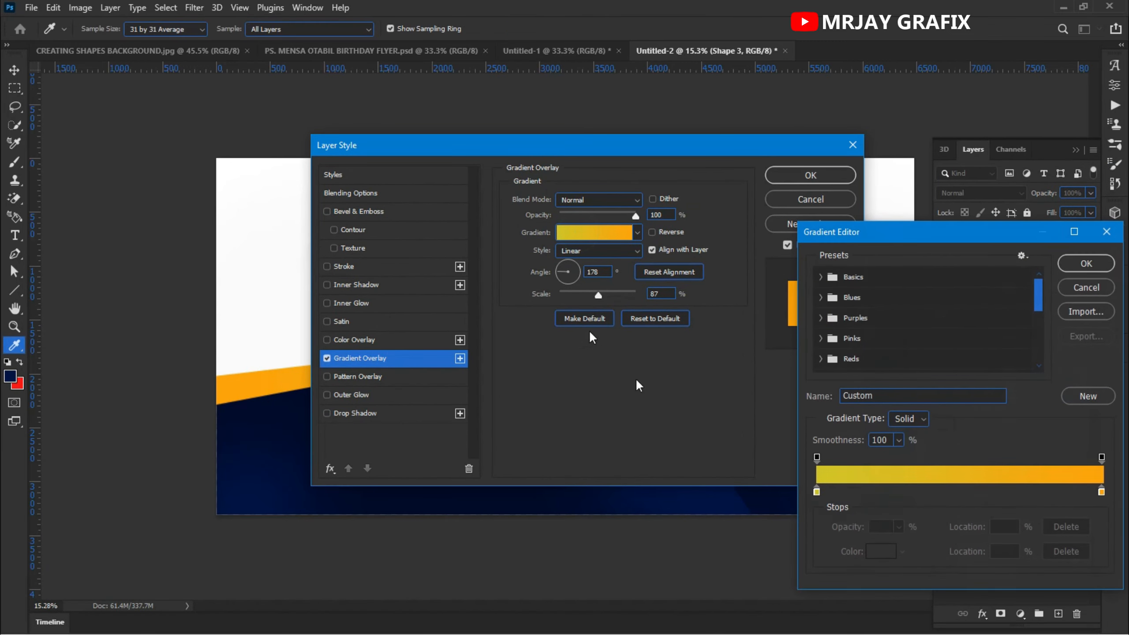
click(818, 494)
click(878, 556)
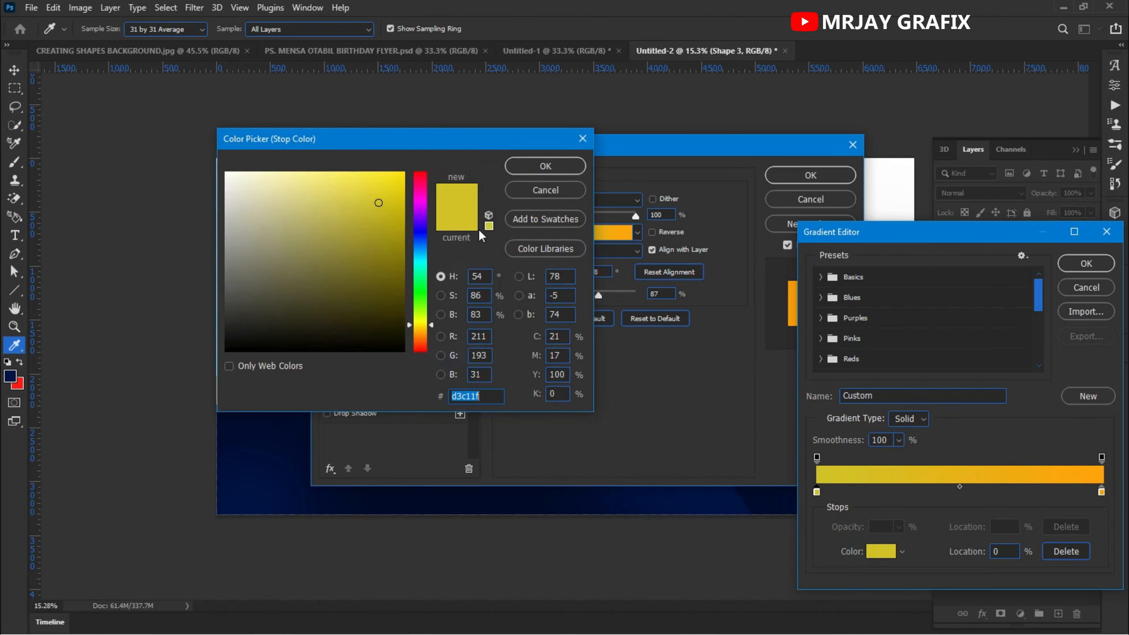
drag(380, 200, 403, 195)
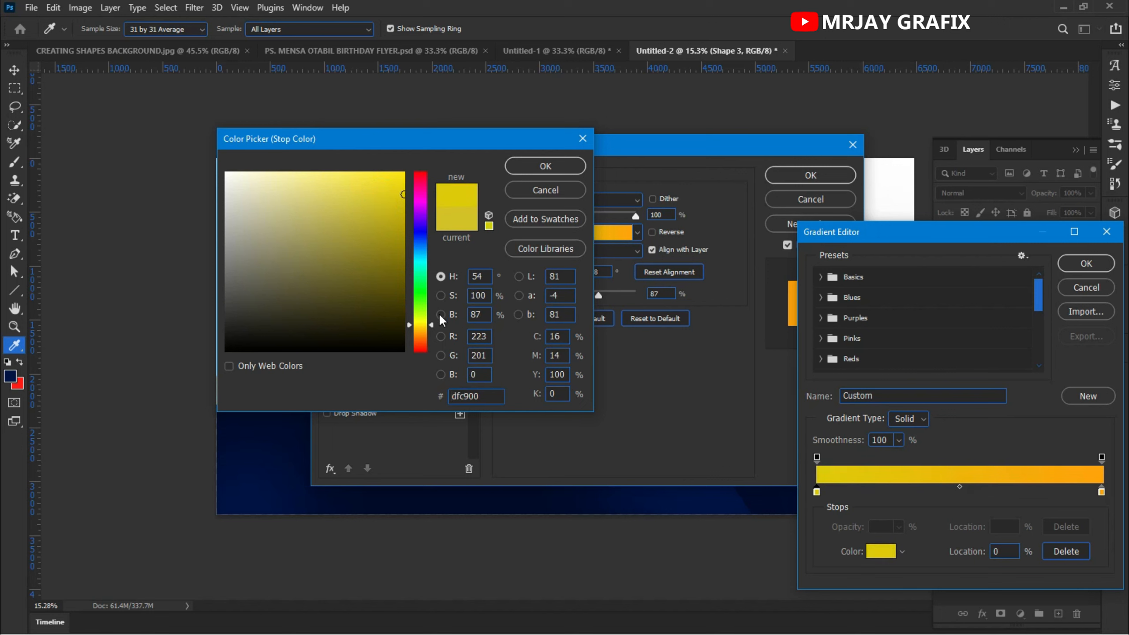
click(545, 166)
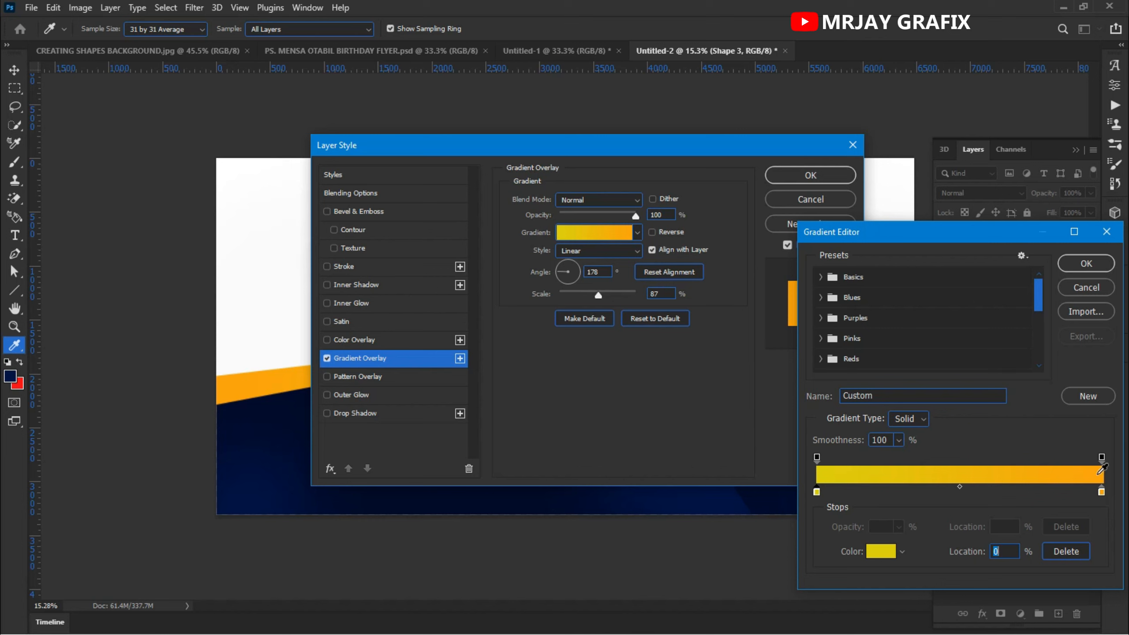
- Set the gradient's right stop color to orange #ff9000 and confirm the gradient and layer style
click(1102, 492)
click(881, 551)
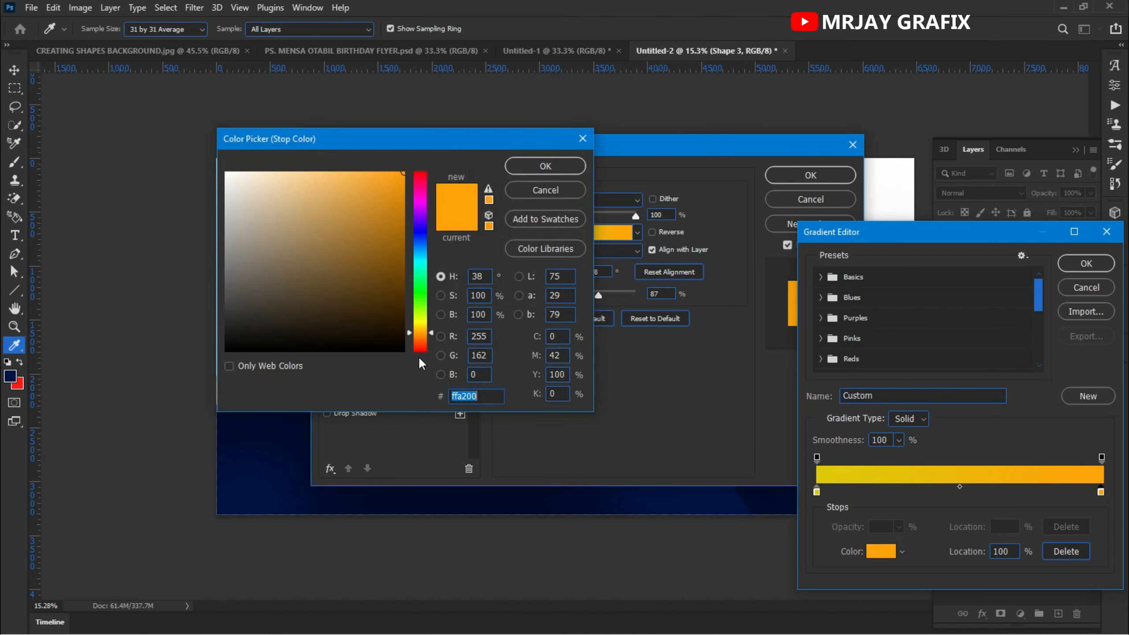
click(418, 336)
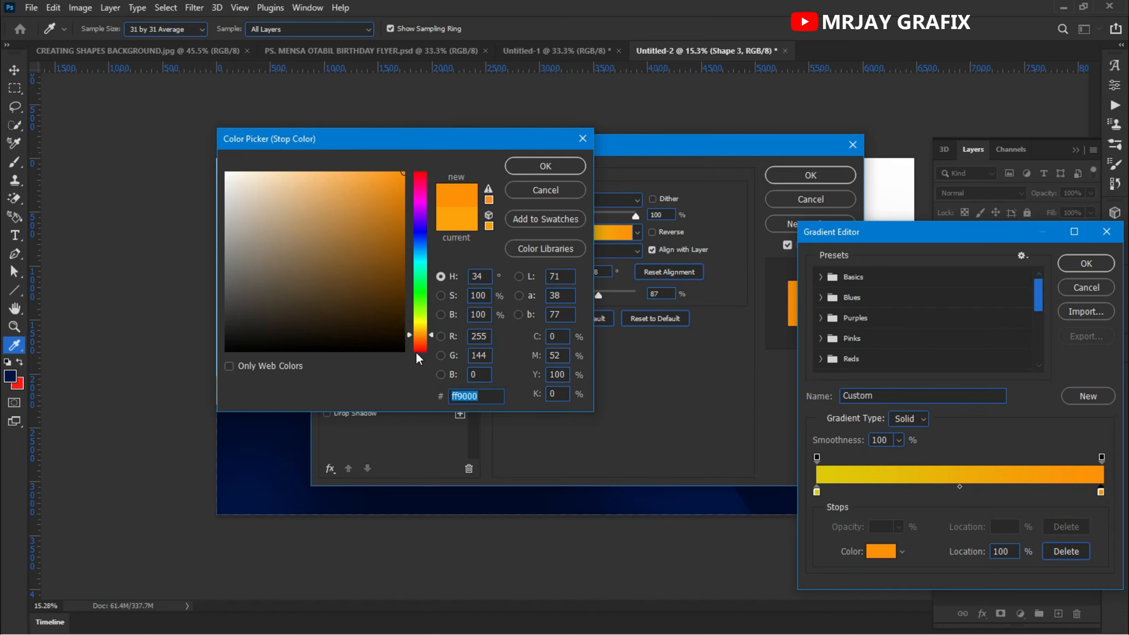
key(Return)
key(Return)
key(Return)
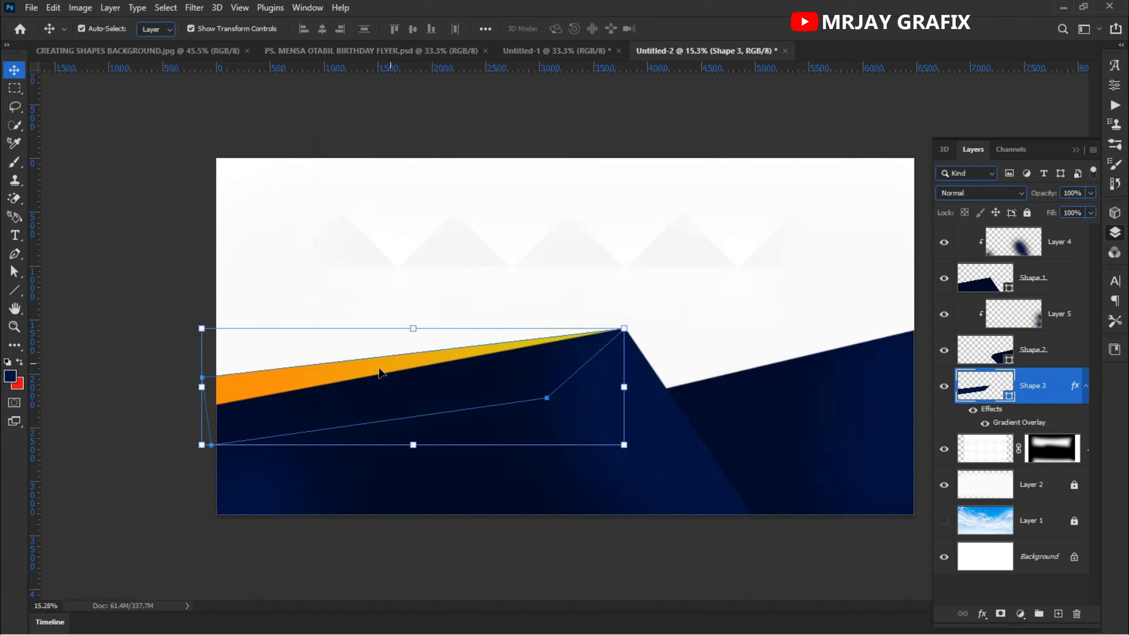
- Make red the foreground color, select the masked layer and start a fourth Pen shape at the canvas's right edge
click(120, 187)
scroll(580, 445, down, 1)
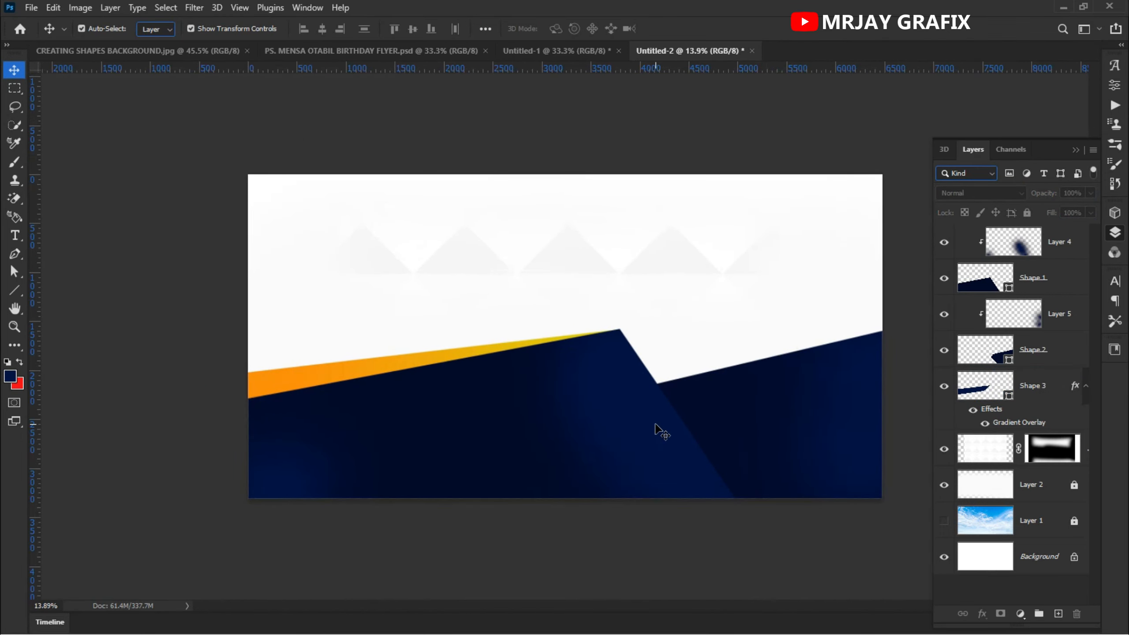
scroll(655, 429, up, 2)
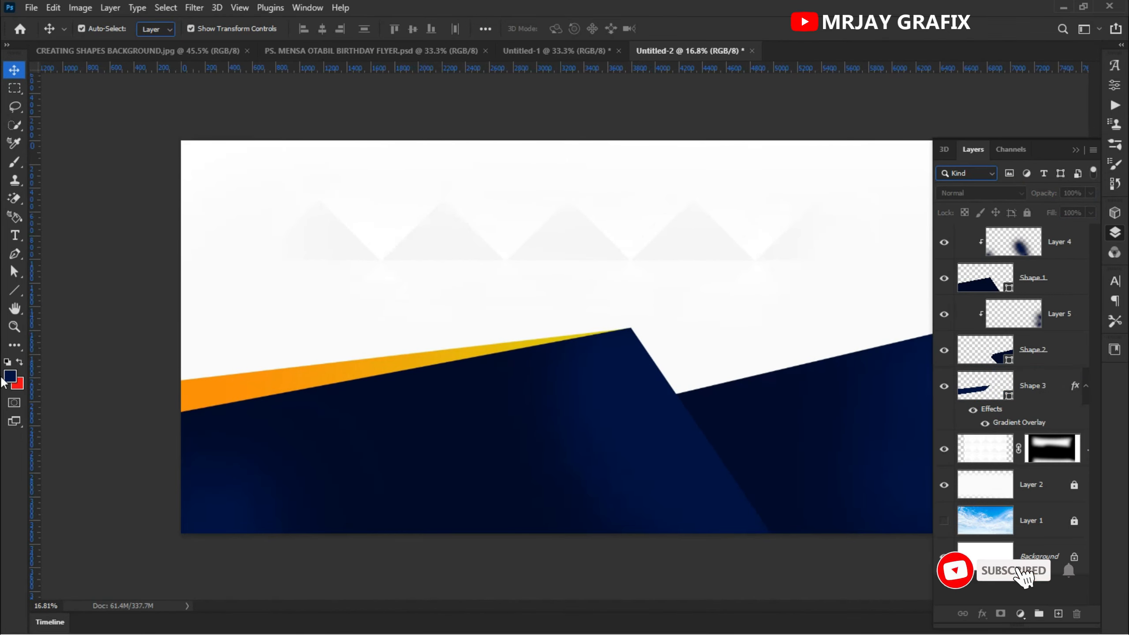
click(19, 361)
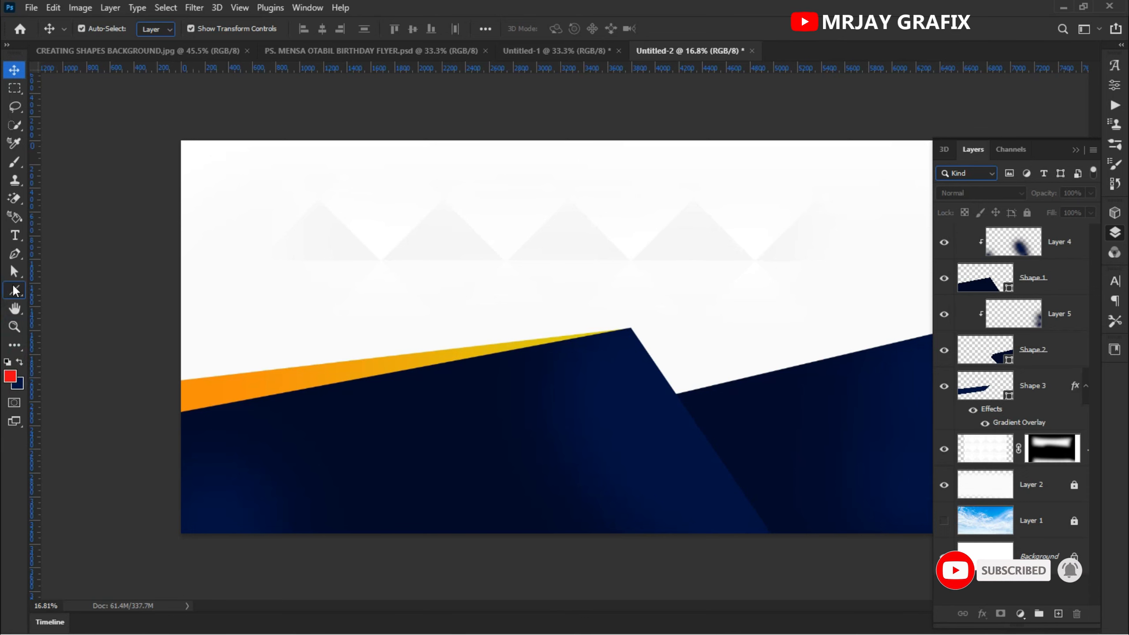
click(15, 253)
scroll(573, 460, down, 2)
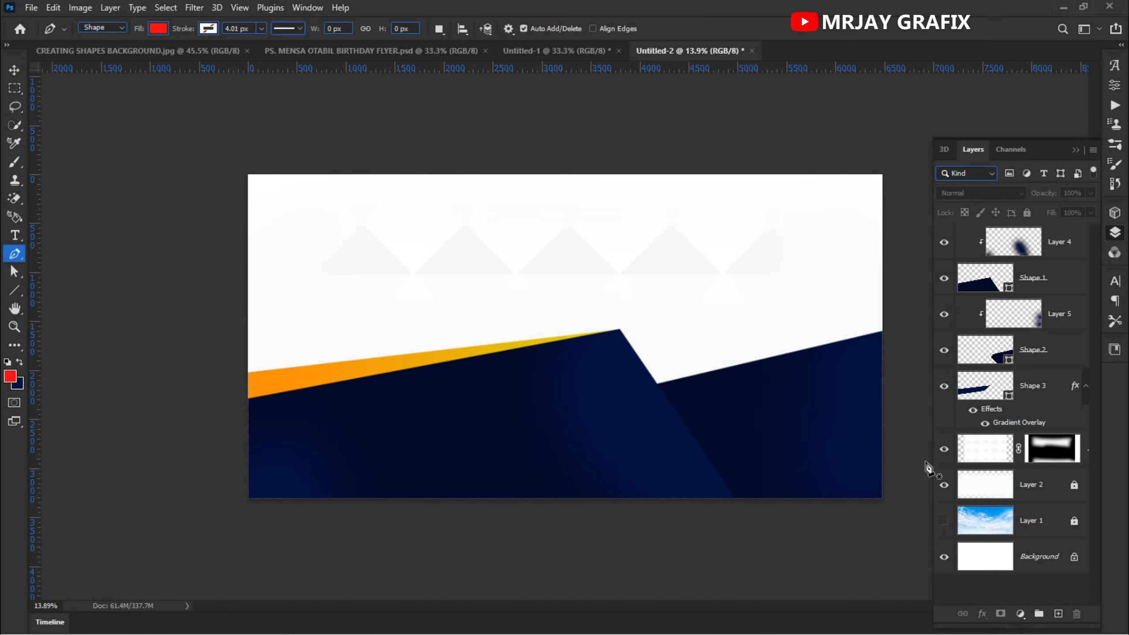
click(987, 449)
scroll(708, 403, down, 1)
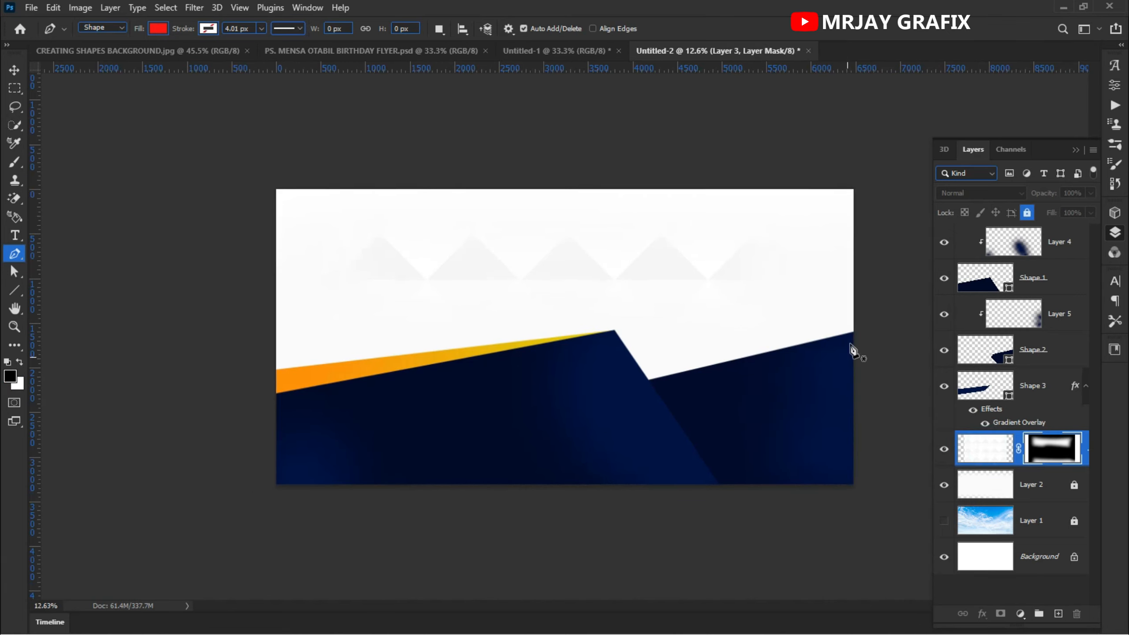
click(856, 290)
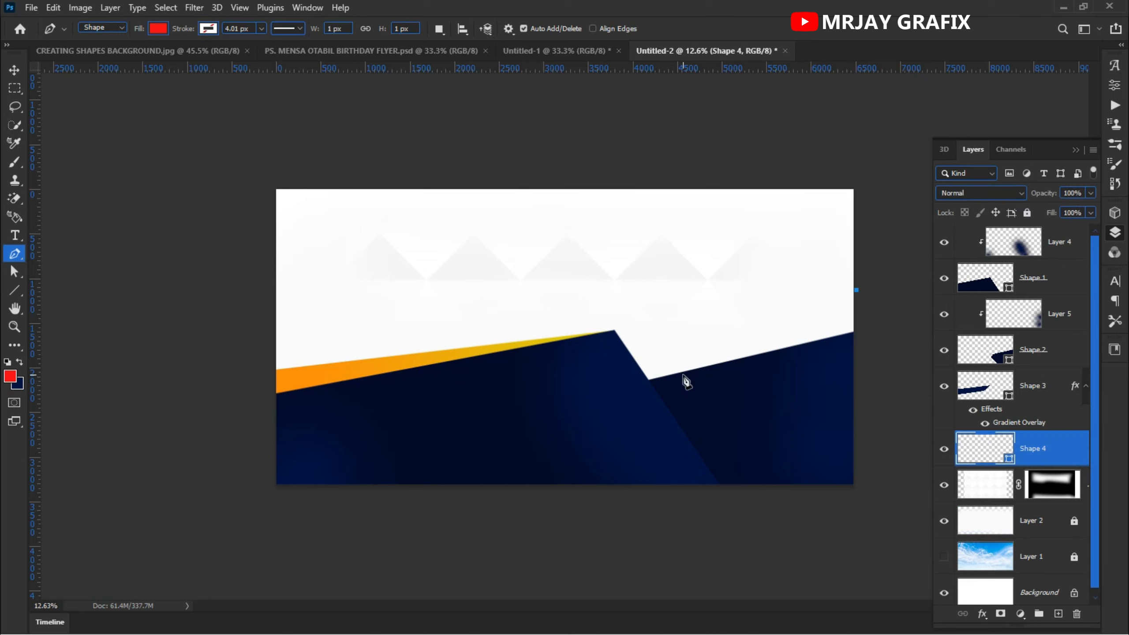
- Add points at the valley, lower middle and a curved point beyond the right edge, closing the red fourth shape
click(646, 382)
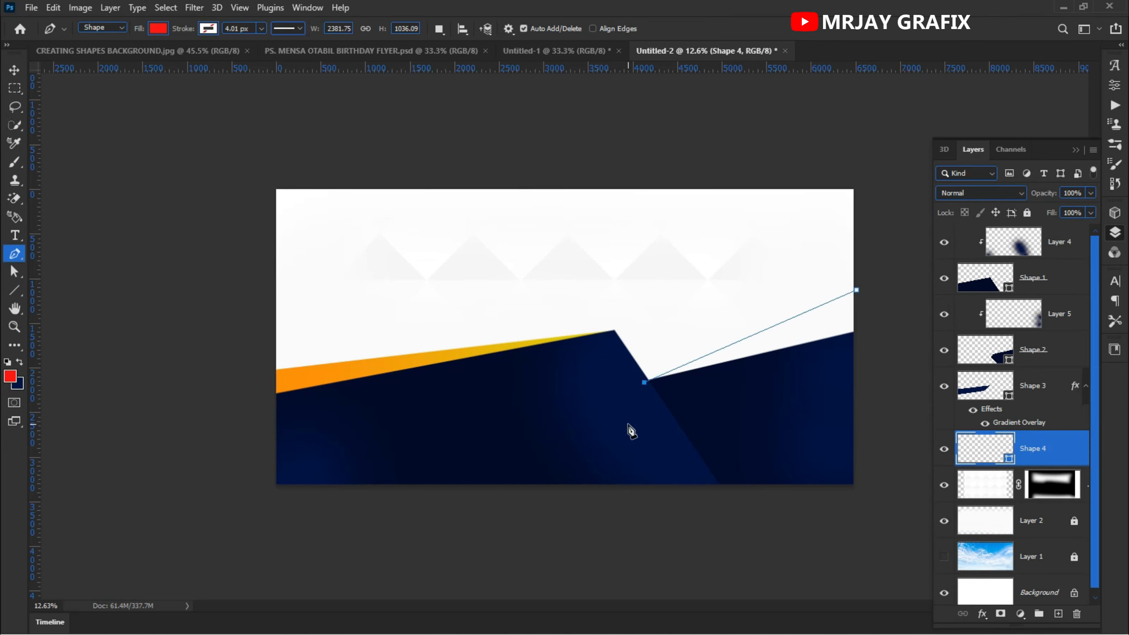
click(653, 421)
click(770, 404)
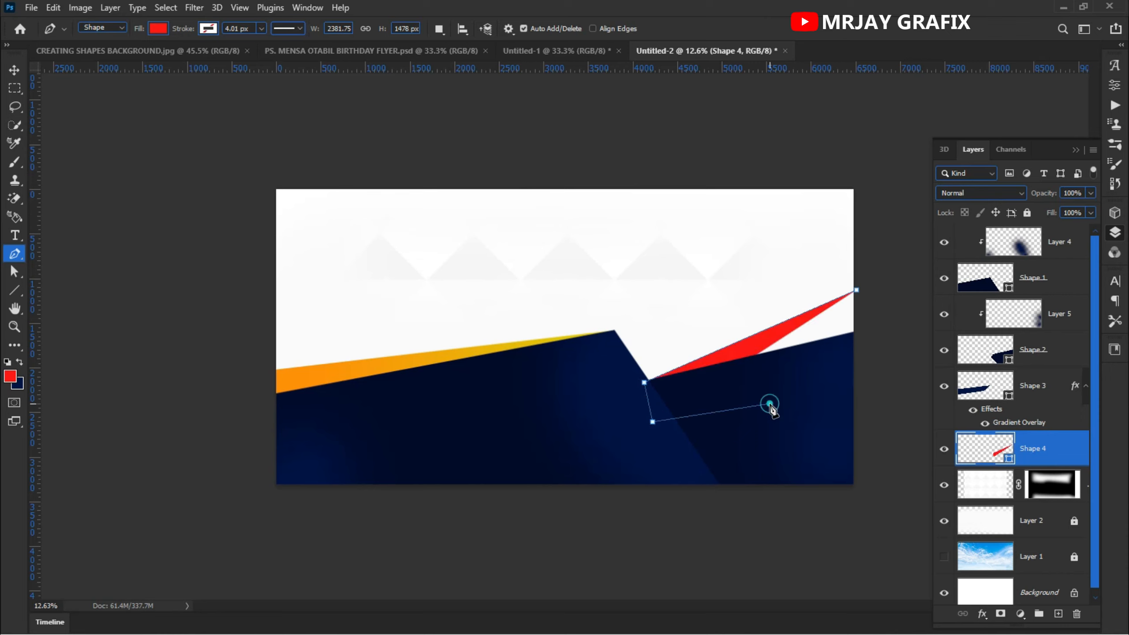
drag(845, 383, 883, 362)
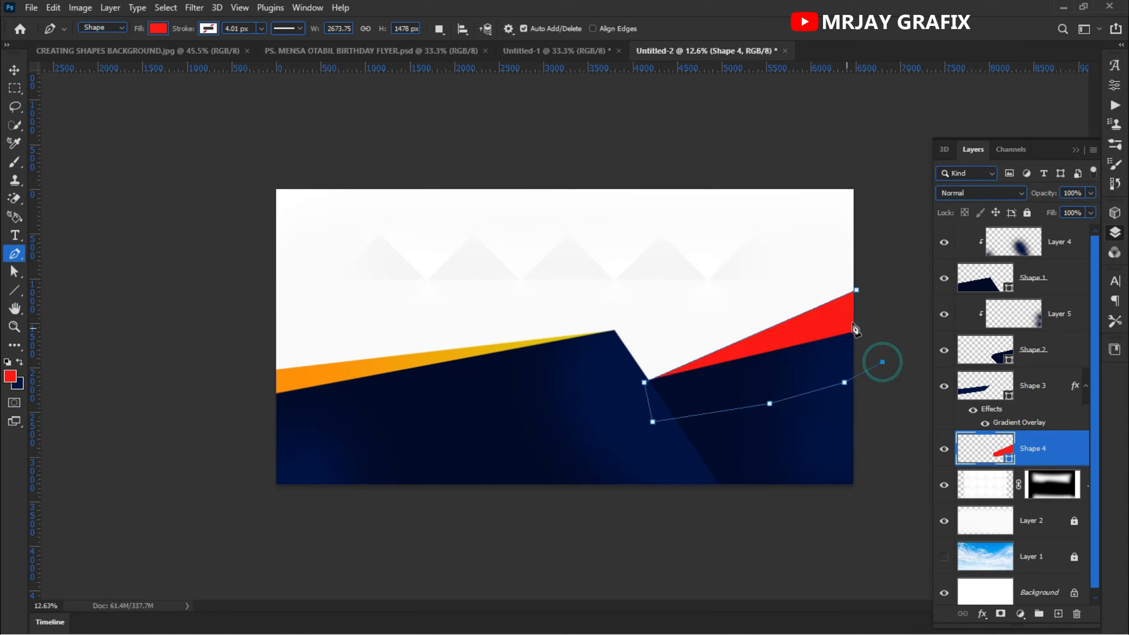
click(856, 292)
click(14, 69)
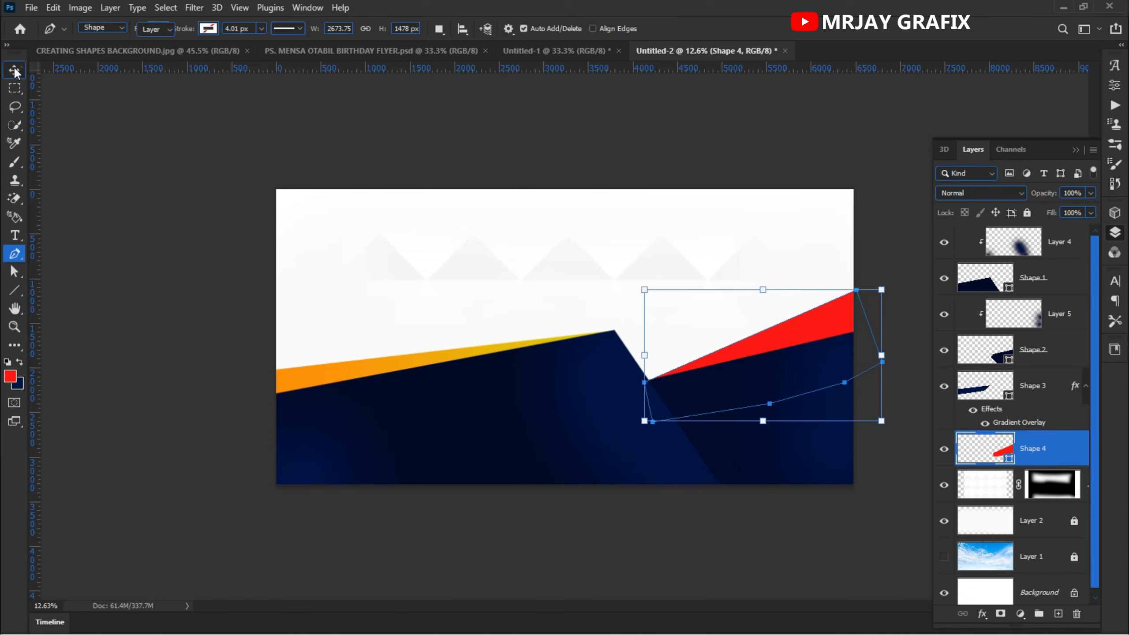
click(81, 273)
scroll(340, 391, down, 1)
scroll(476, 361, up, 2)
scroll(598, 353, down, 1)
scroll(676, 346, up, 1)
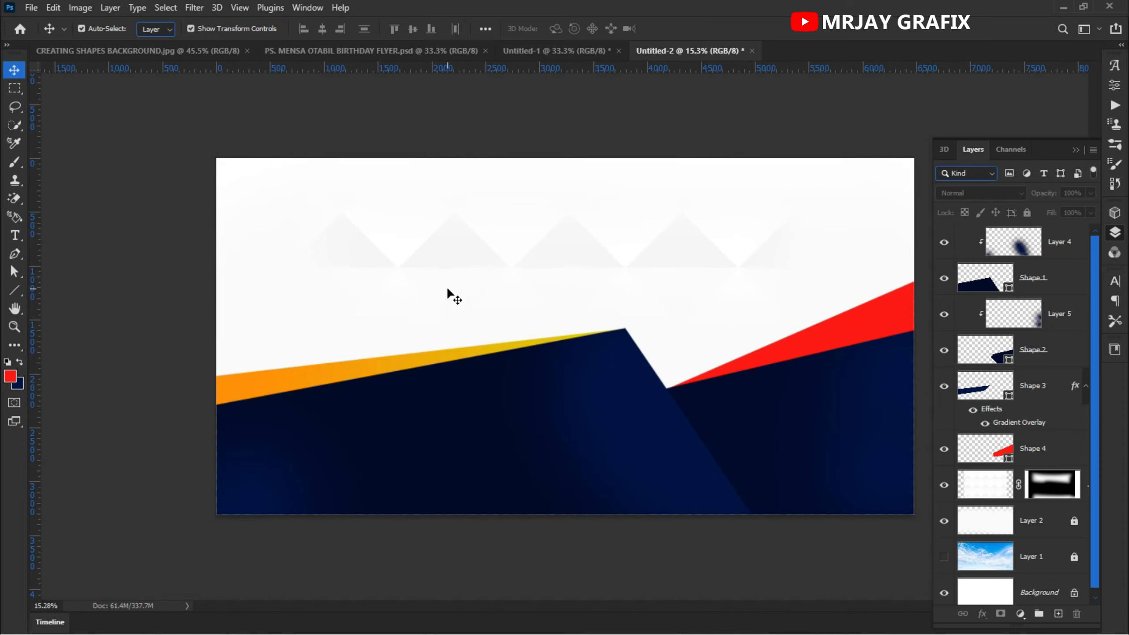
scroll(447, 288, up, 1)
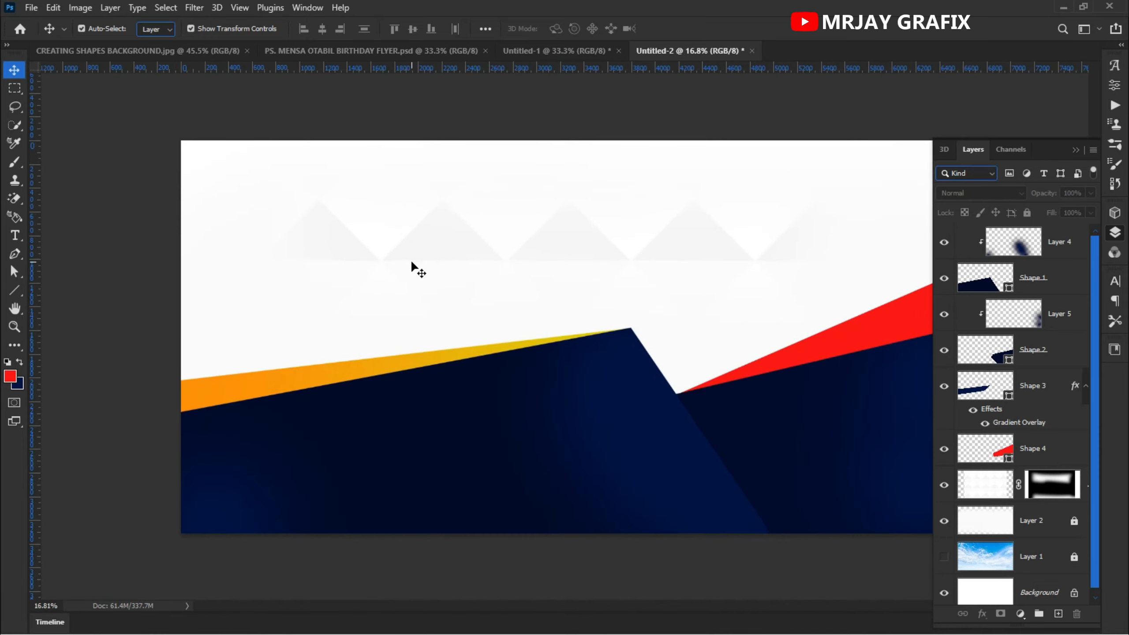
scroll(411, 263, down, 1)
- Switch to the birthday flyer document and hide the grayscale group to reveal the colored layers
click(539, 53)
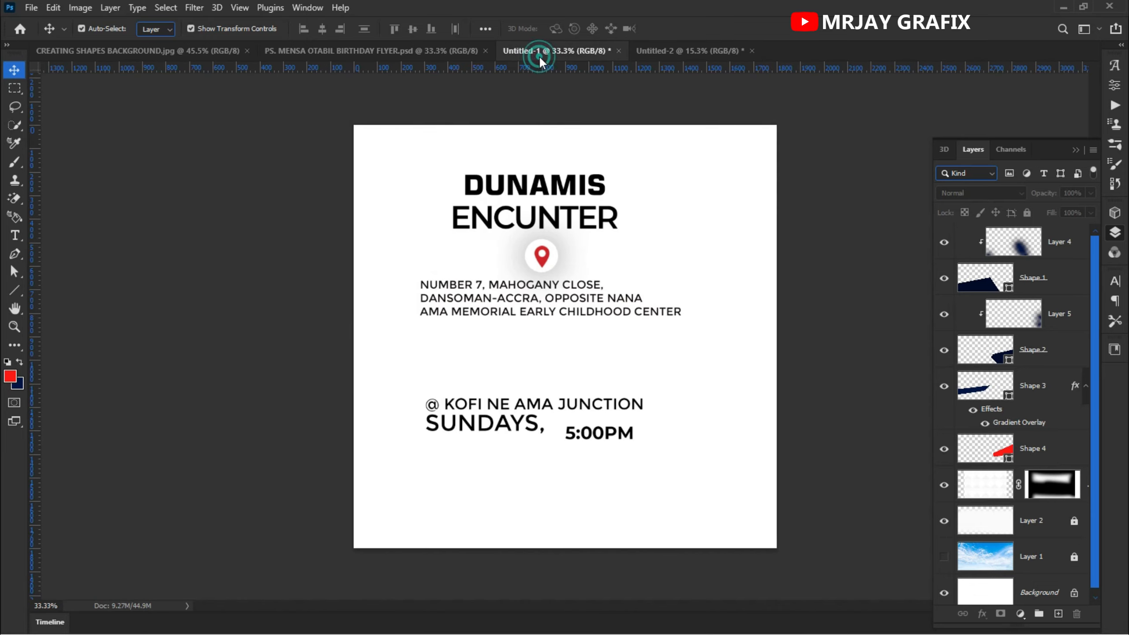
click(373, 51)
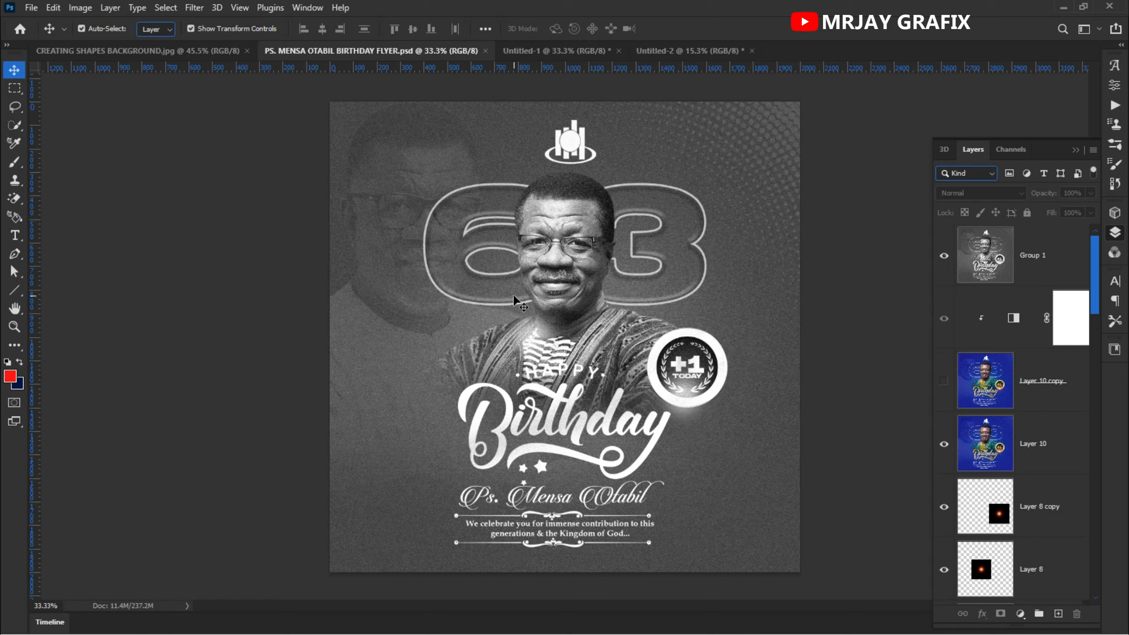
click(574, 140)
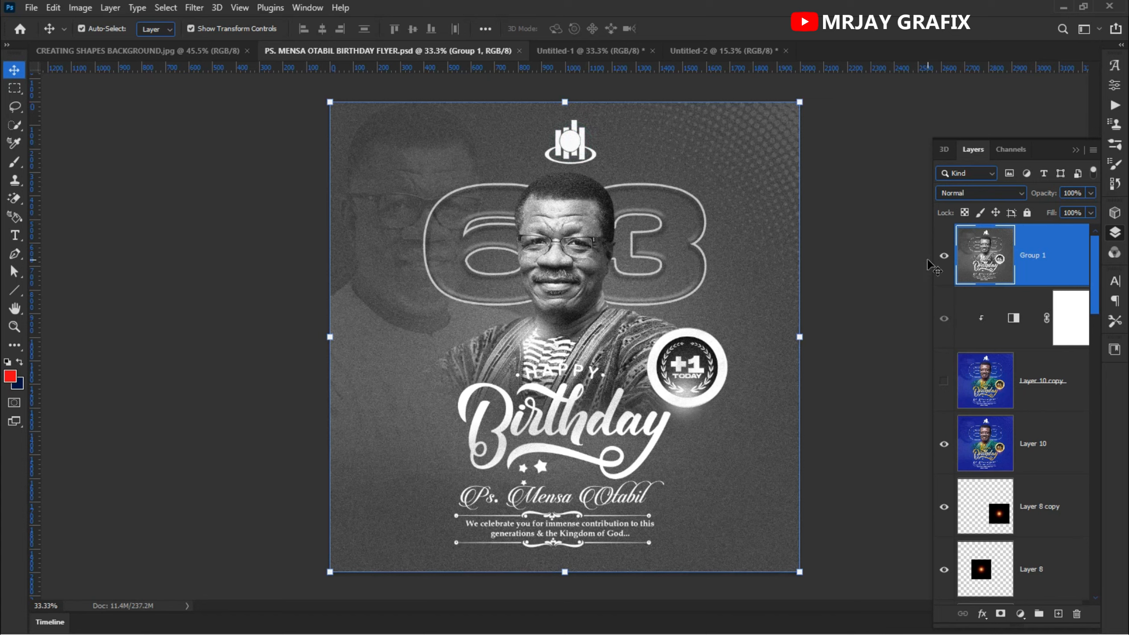
click(943, 256)
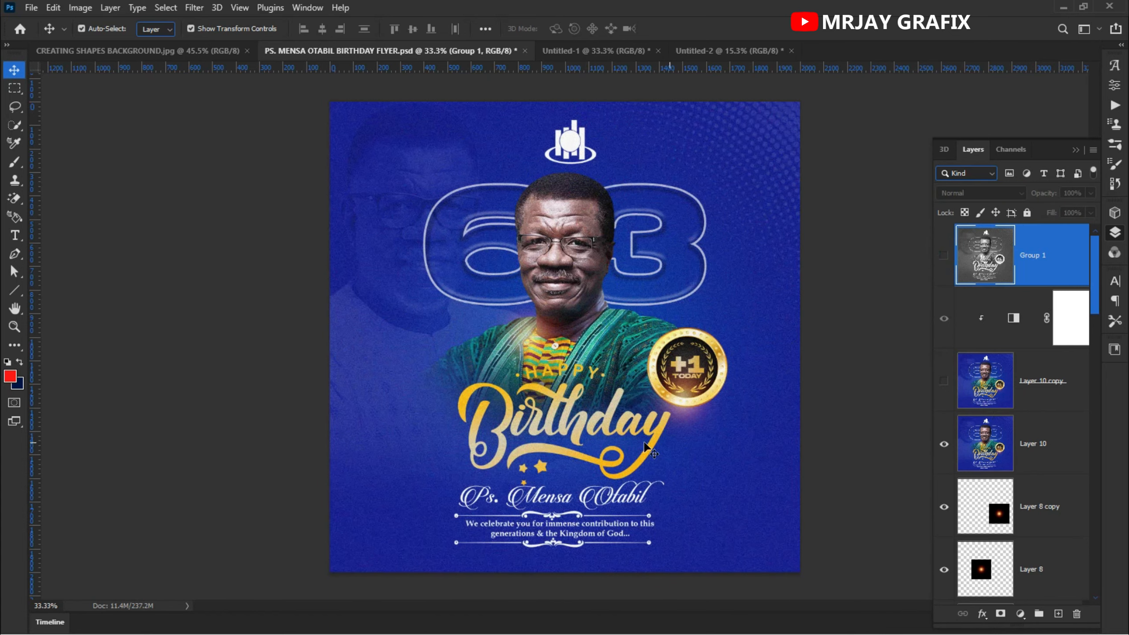
click(566, 267)
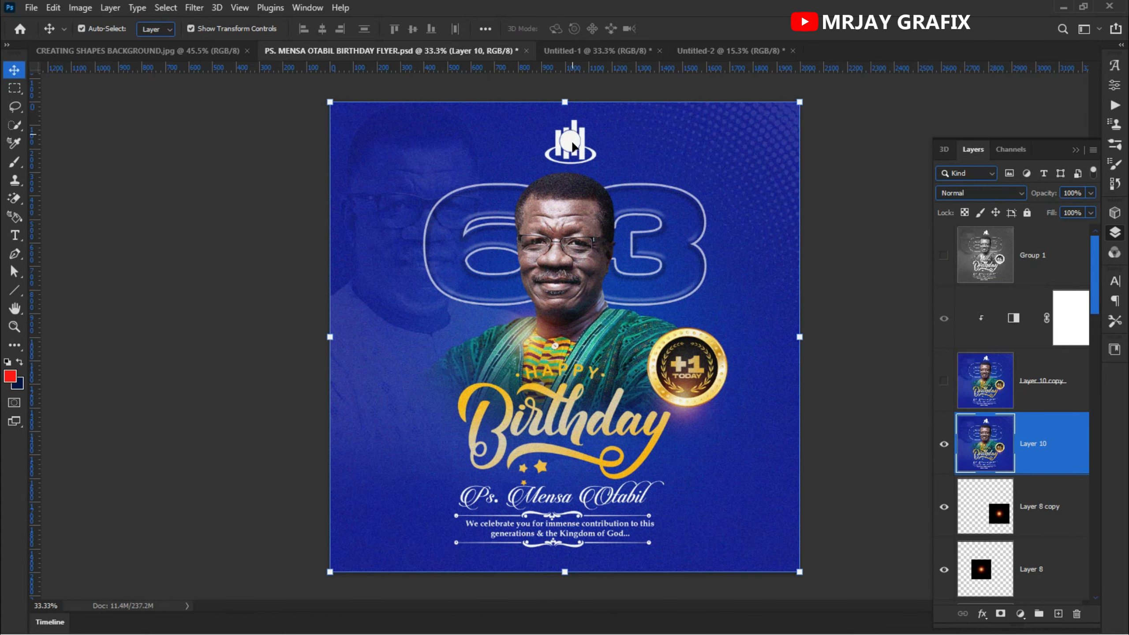
click(943, 445)
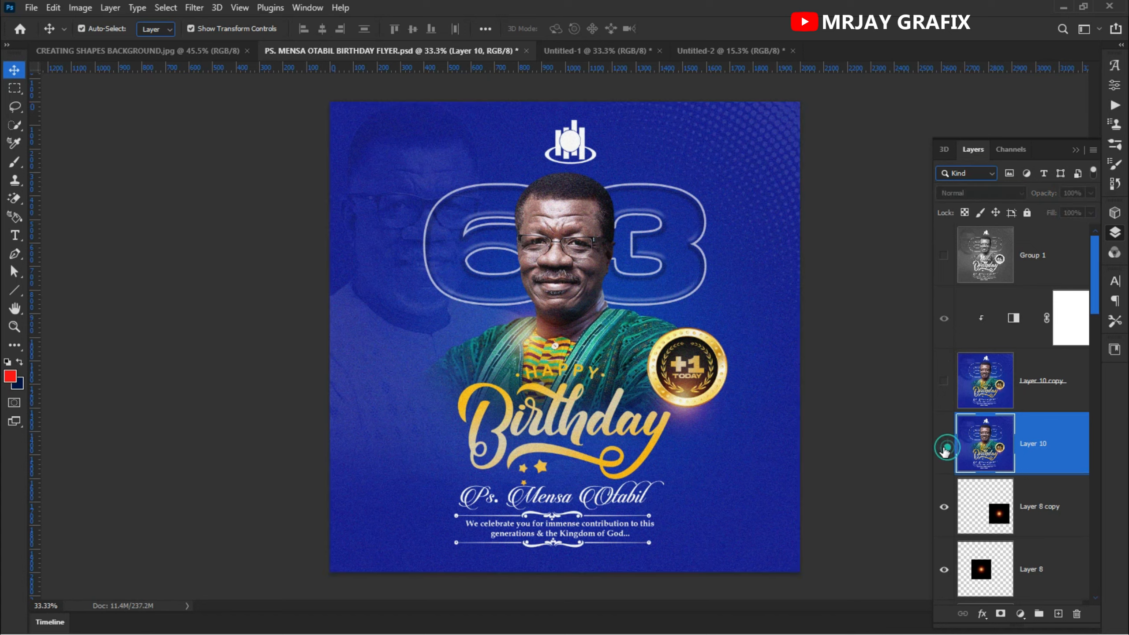
- Drag the portrait photo layer from the flyer into the banner and place it above the right-hand valley
click(561, 231)
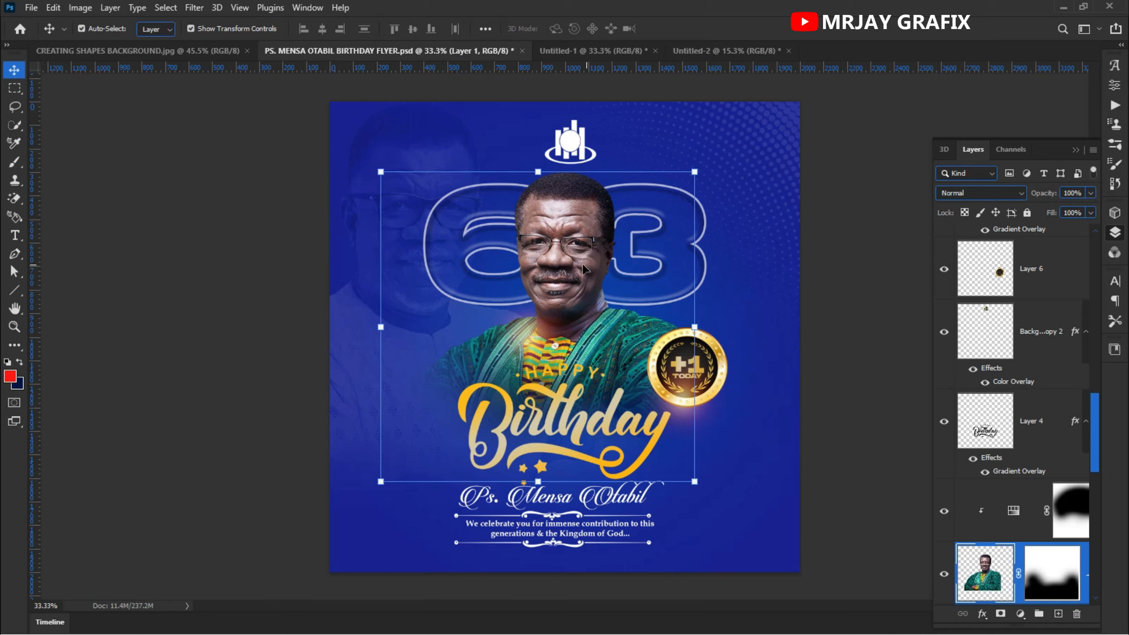
drag(576, 266, 437, 263)
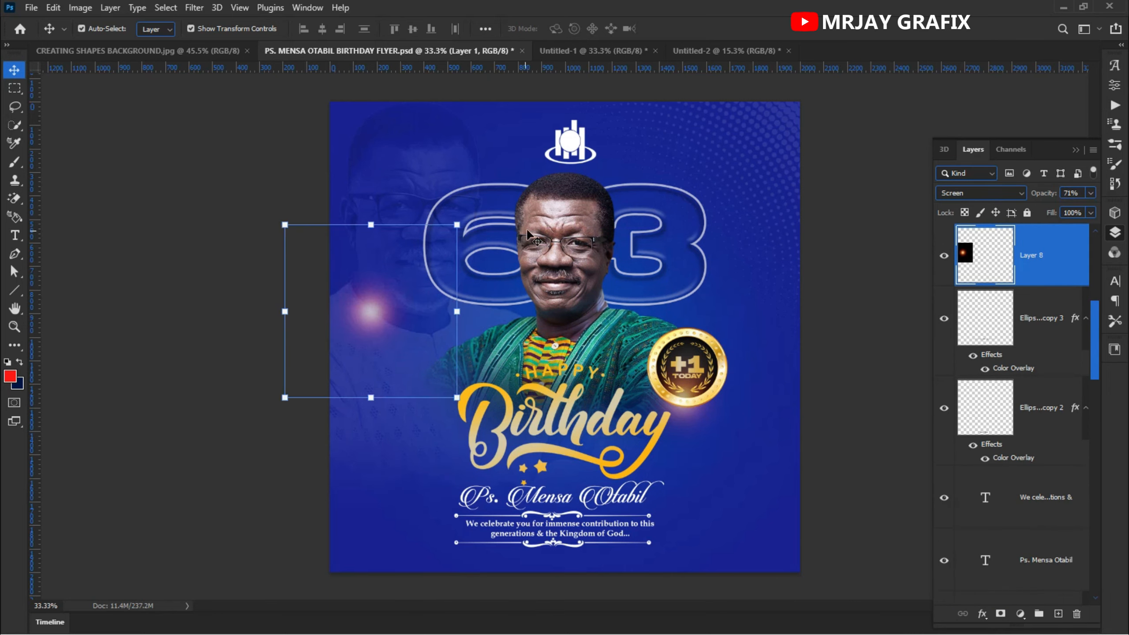
click(544, 229)
drag(544, 229, 582, 54)
drag(411, 51, 671, 186)
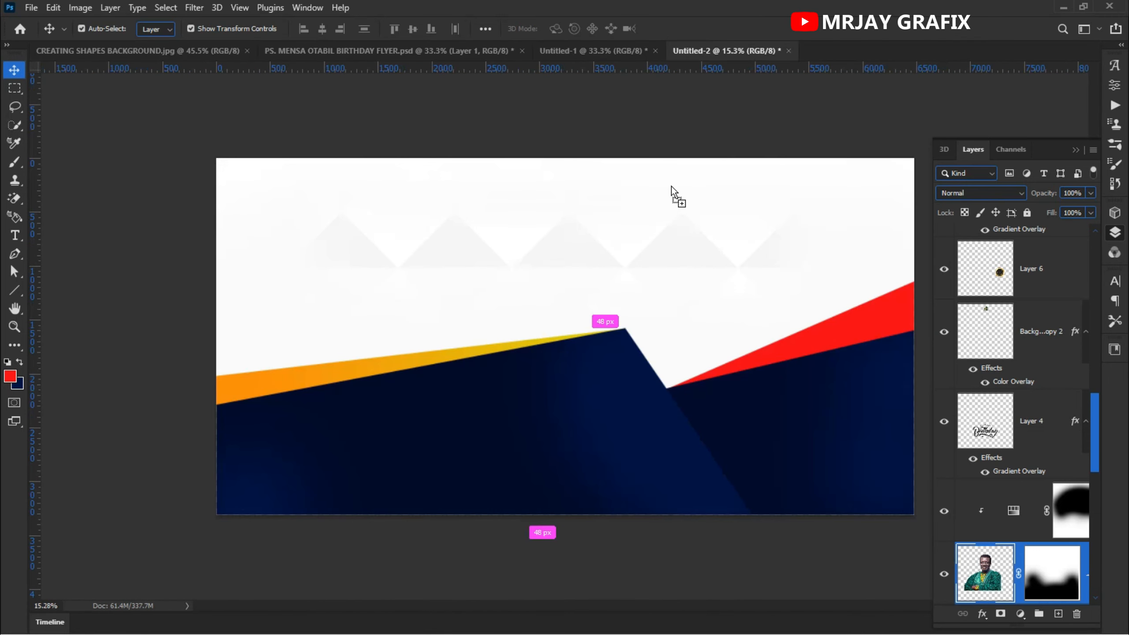
drag(693, 327, 694, 327)
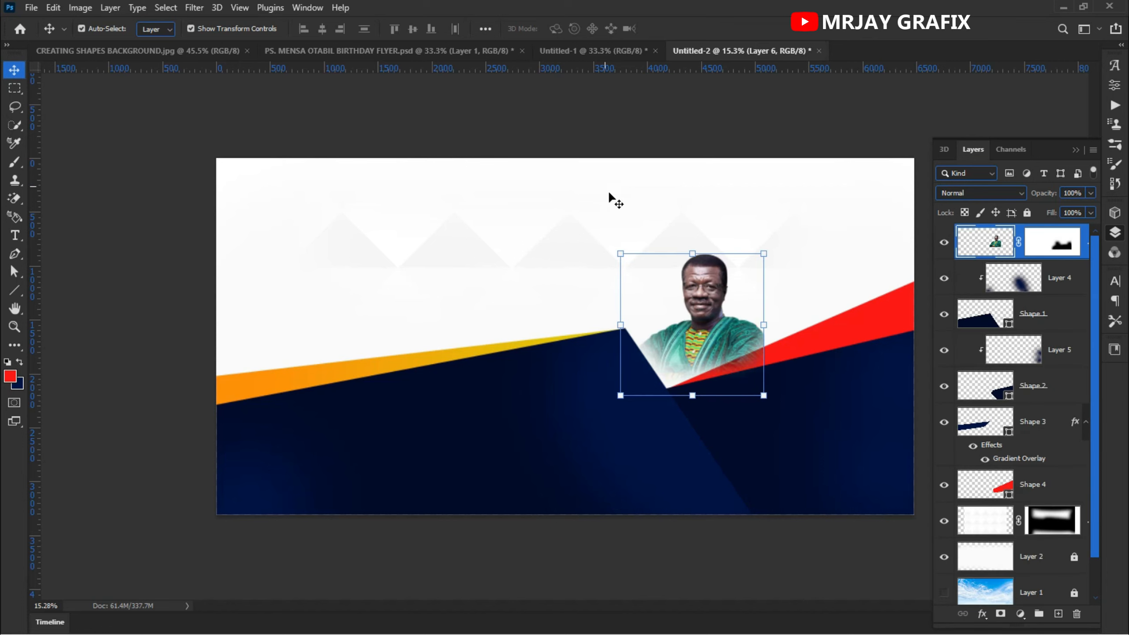
- Save the banner as a Photoshop file named PASTOR MENSAH OTABIL on the computer
click(613, 104)
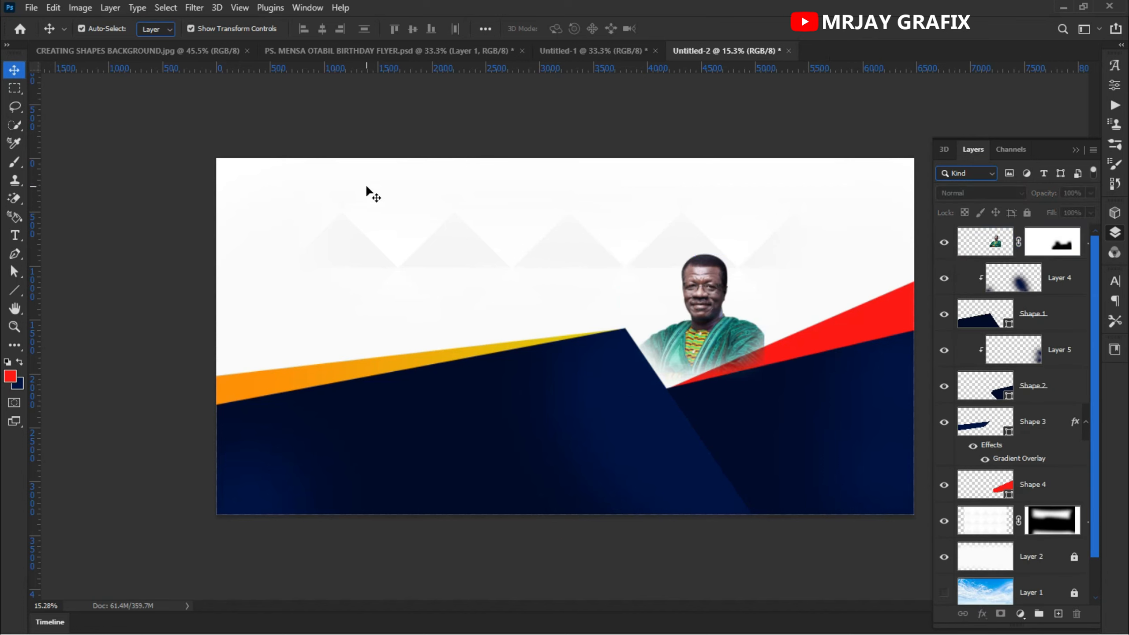
key(ctrl+s)
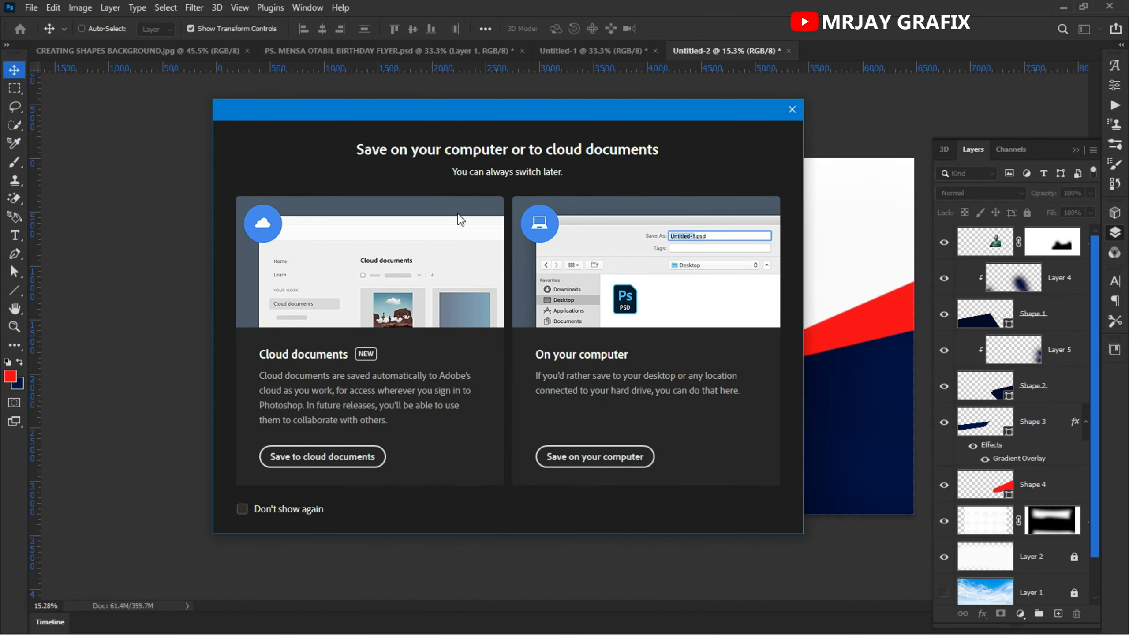
click(561, 454)
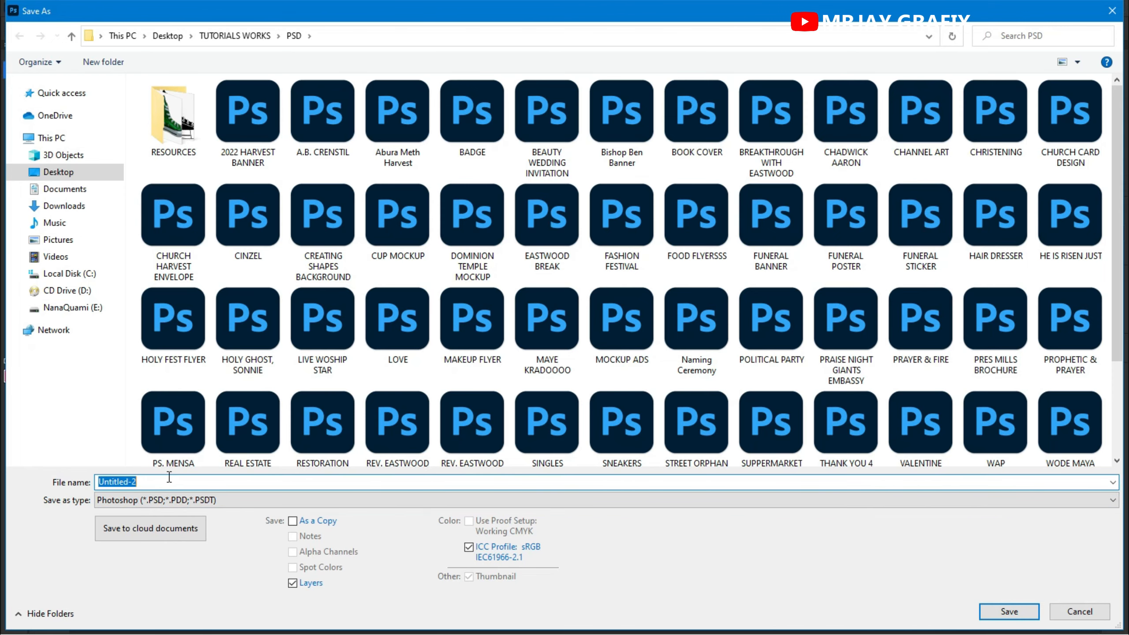
text(P)
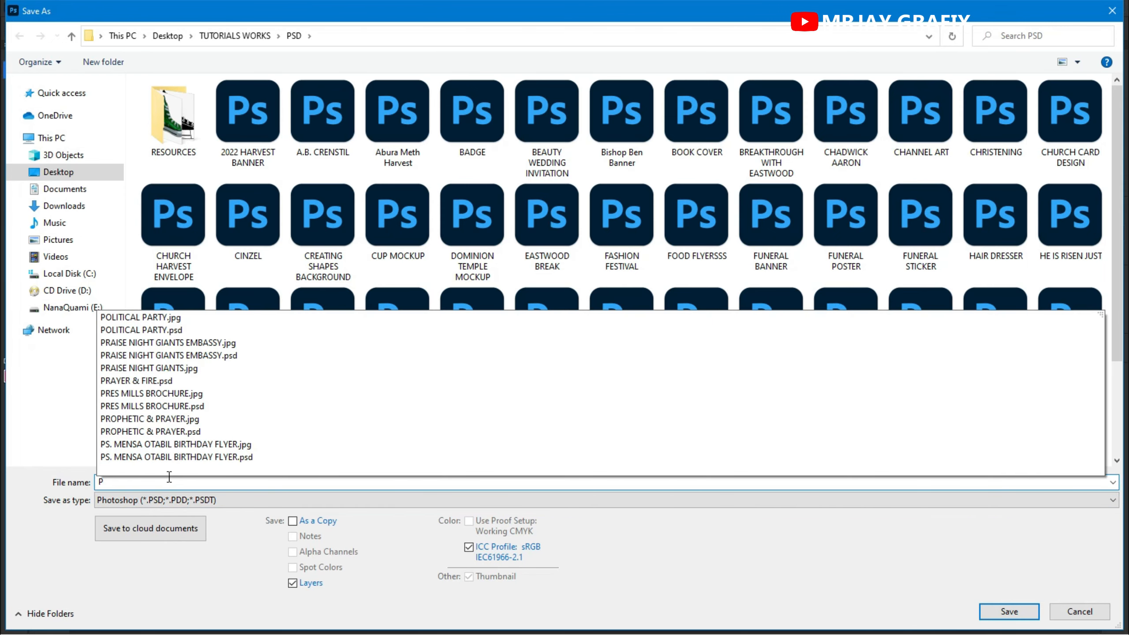
text(ASTOR MENSAH OTABIL)
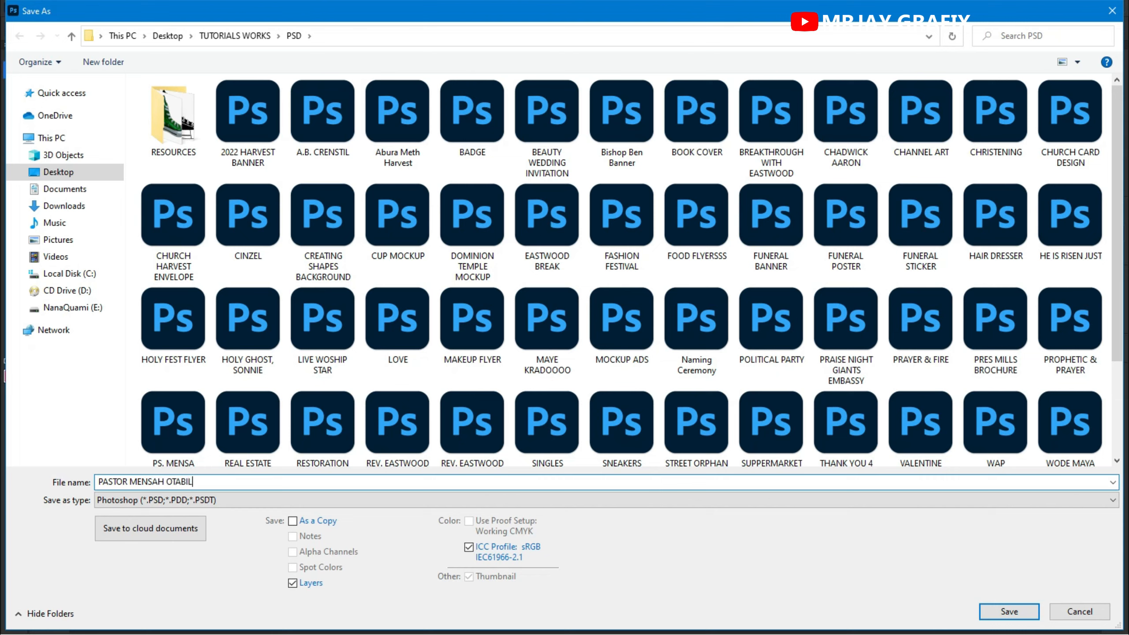
key(Return)
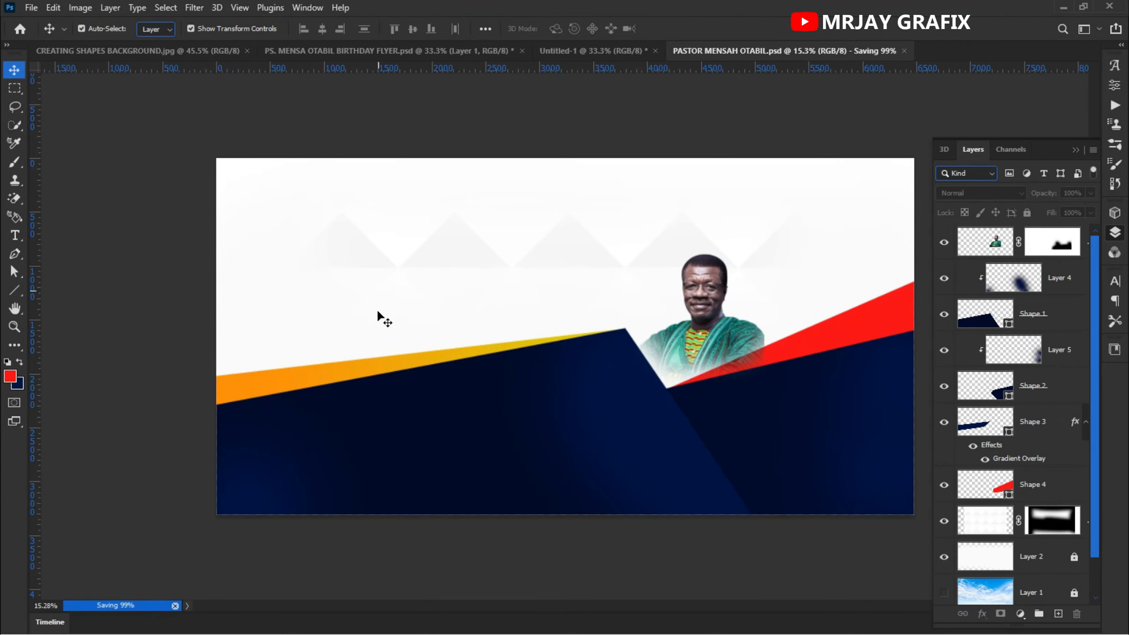
- Enlarge the portrait to about 175% of its size
click(702, 294)
drag(622, 254, 470, 192)
click(699, 29)
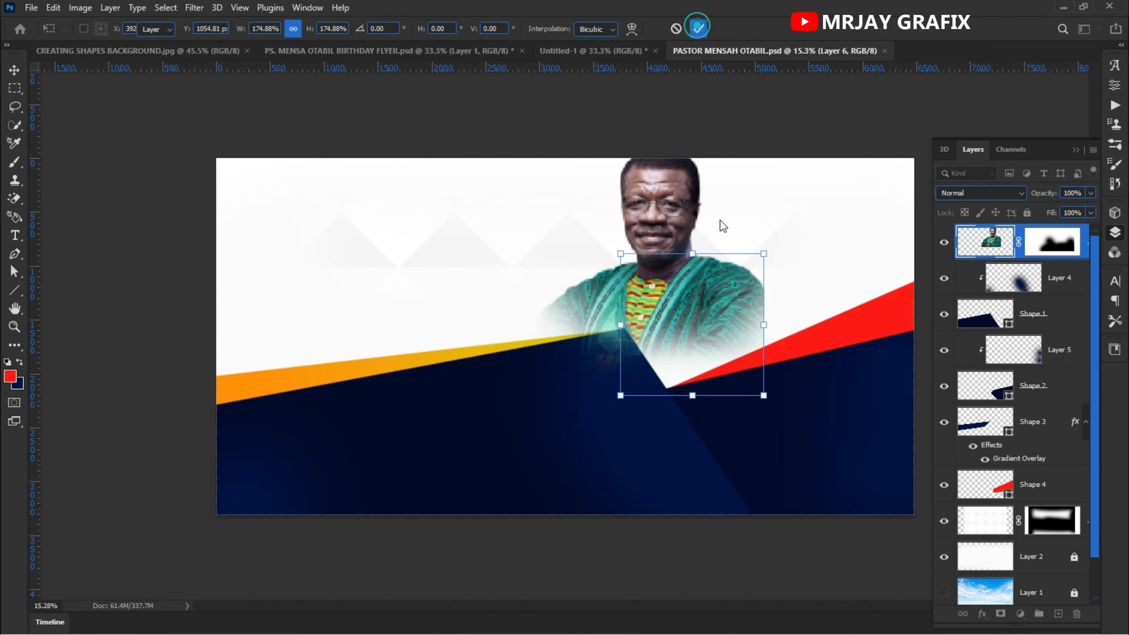
- Move the portrait layer beneath the shape layers and reposition and resize it behind the valley
drag(982, 242, 991, 496)
drag(675, 295, 690, 317)
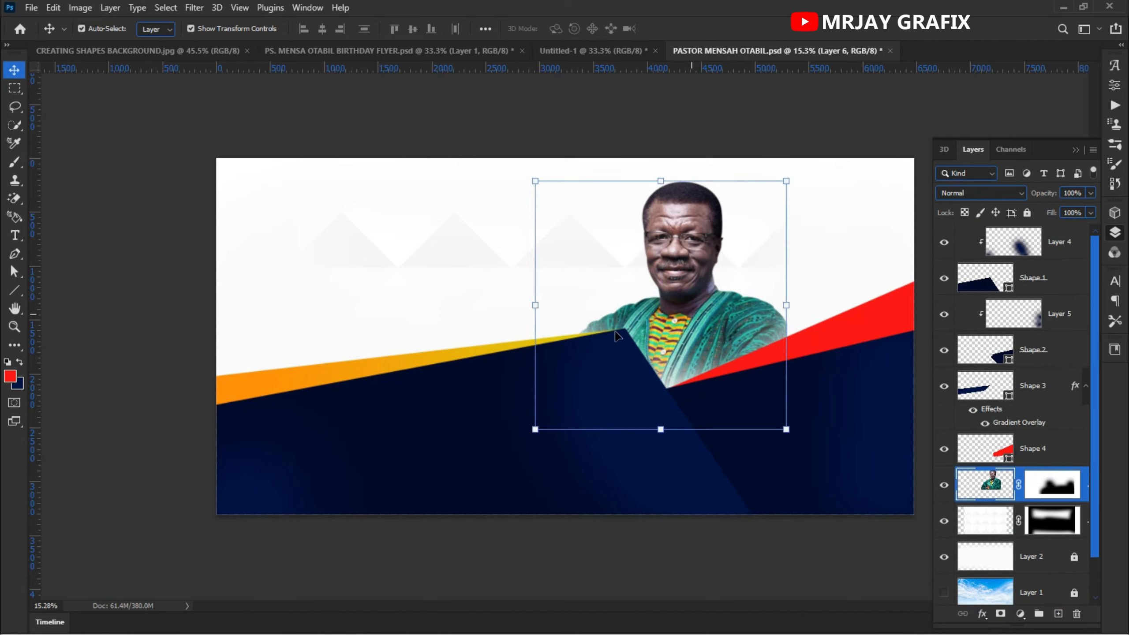
drag(528, 308, 515, 319)
drag(680, 309, 692, 312)
click(698, 29)
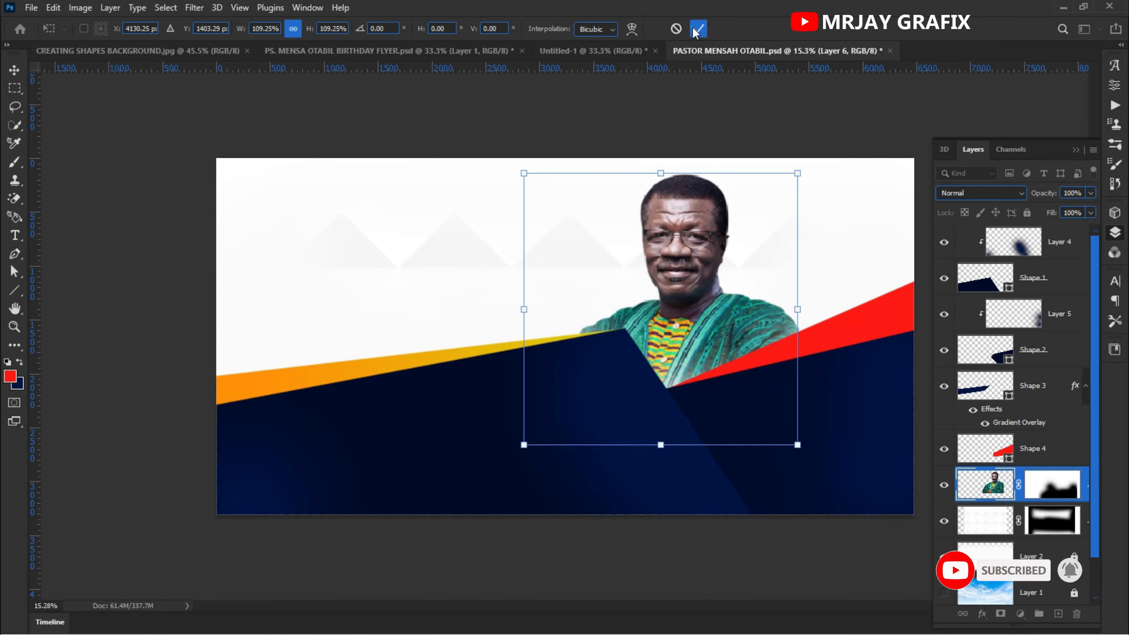
- Disable the portrait's layer mask
click(1055, 478)
right_click(1051, 483)
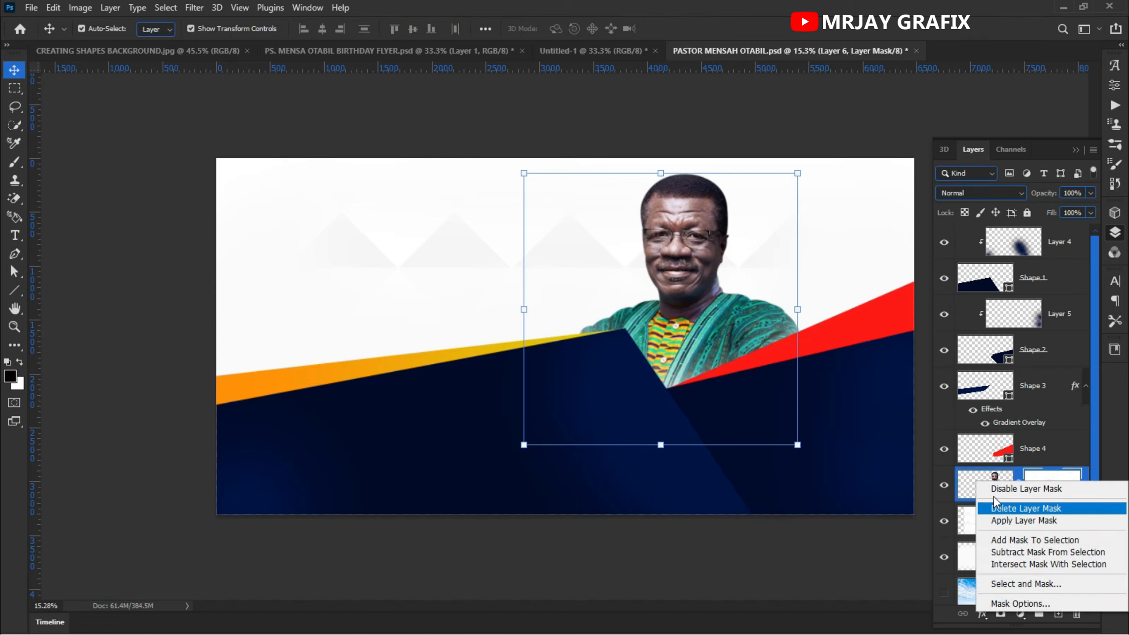
click(1018, 488)
click(456, 257)
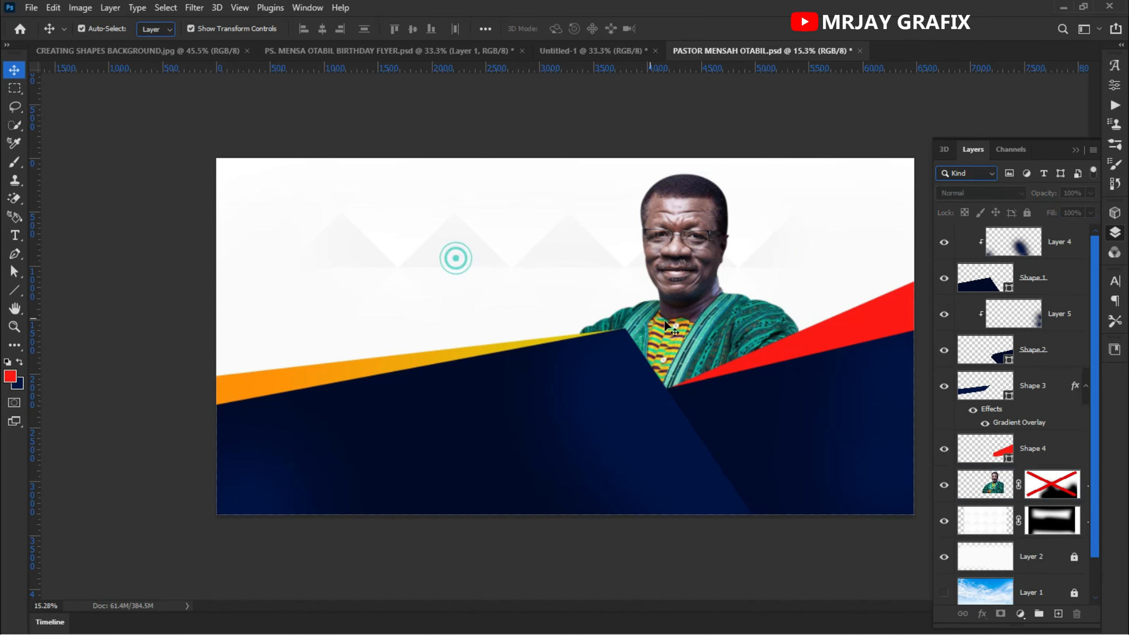
- Scale the portrait down to about 96.5% and shift it so it sits in the valley
mouse_move(758, 333)
mouse_down()
mouse_move(561, 258)
mouse_move(693, 307)
mouse_move(667, 336)
mouse_move(738, 331)
mouse_up()
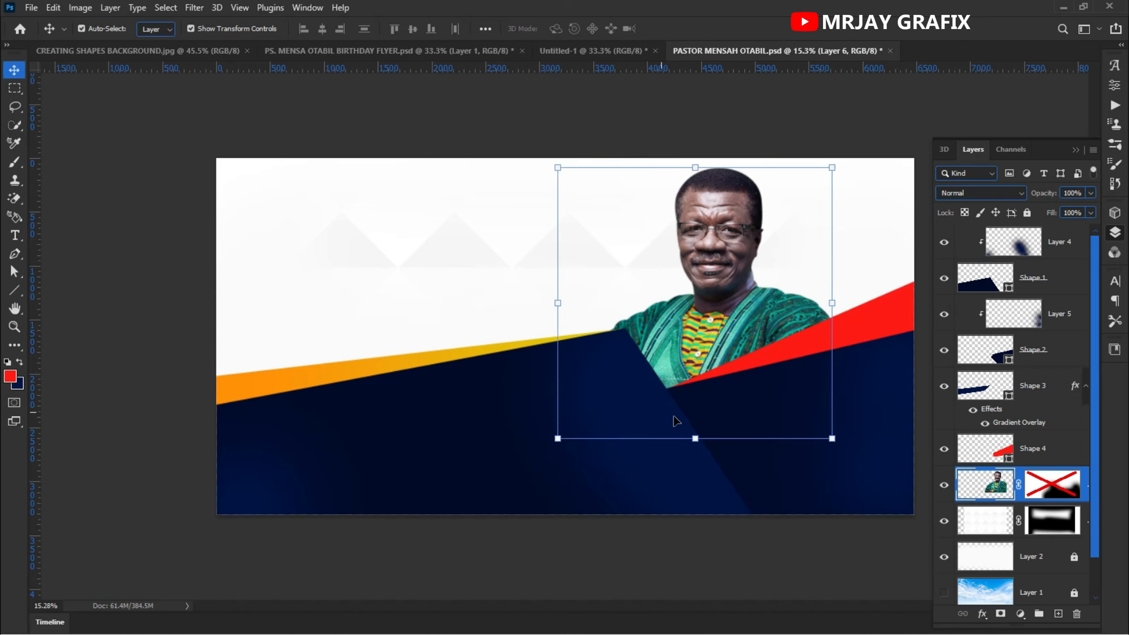
mouse_move(694, 437)
mouse_down()
mouse_move(682, 456)
mouse_move(685, 429)
mouse_up()
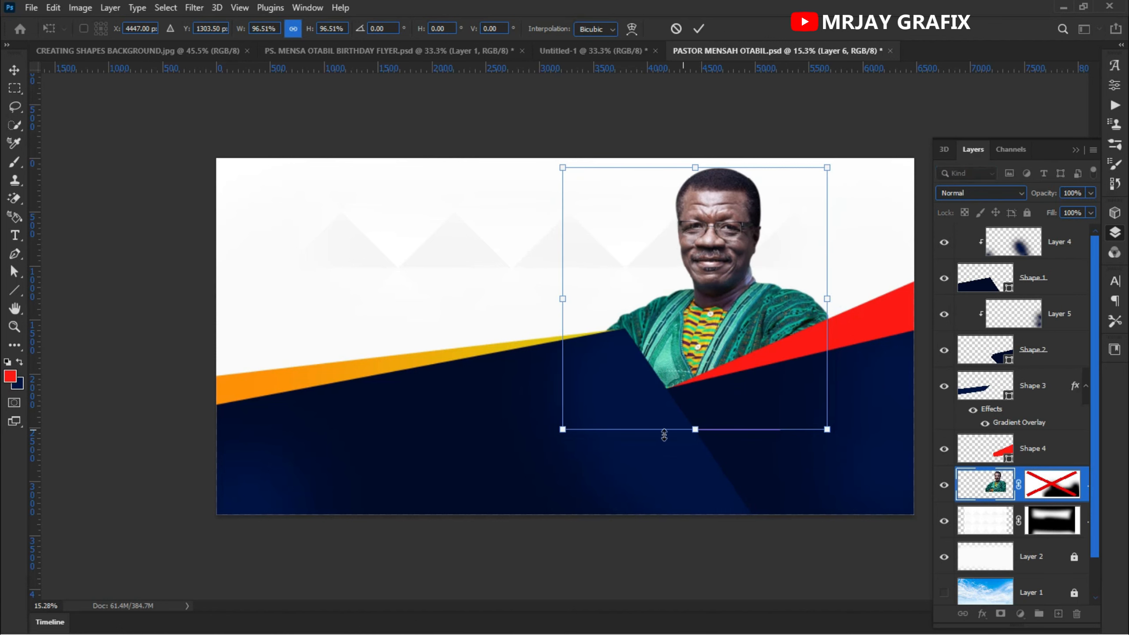
click(698, 28)
click(411, 249)
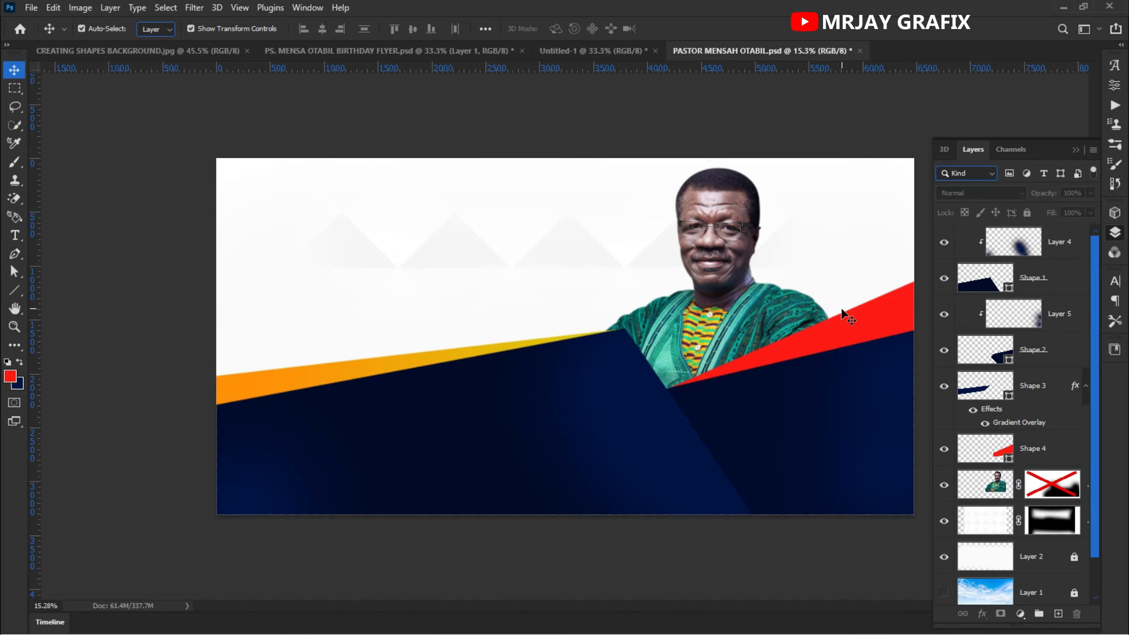
- Bring the logo layer from Untitled-1 into the banner's upper left and hide its Color Overlay effect
scroll(426, 411, down, 1)
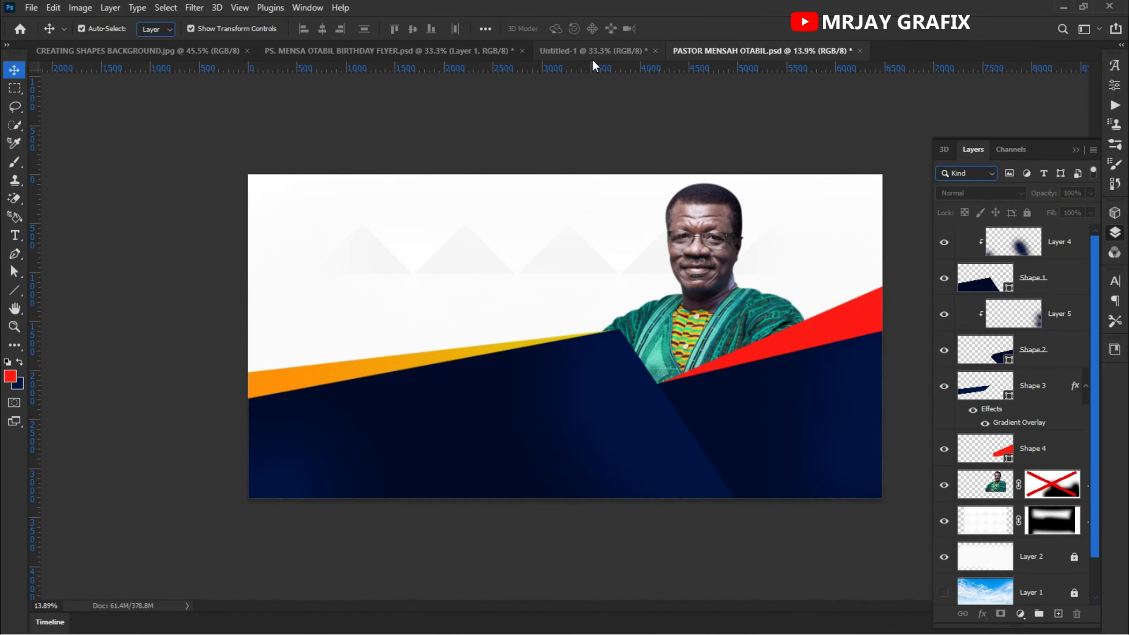
click(411, 52)
drag(581, 130, 376, 214)
key(Return)
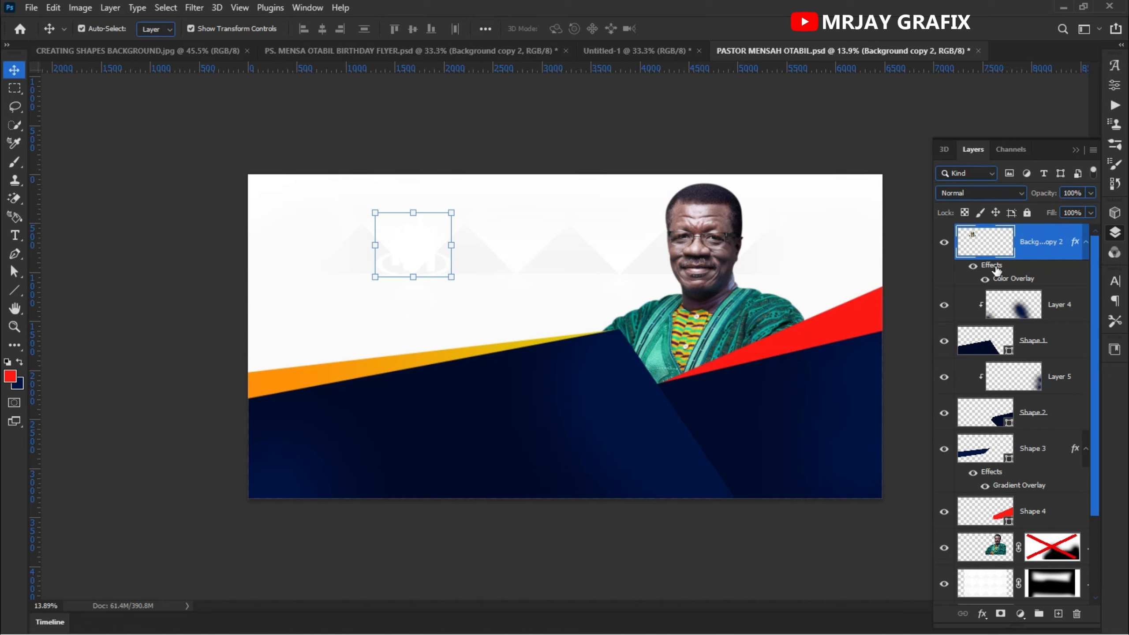
click(976, 270)
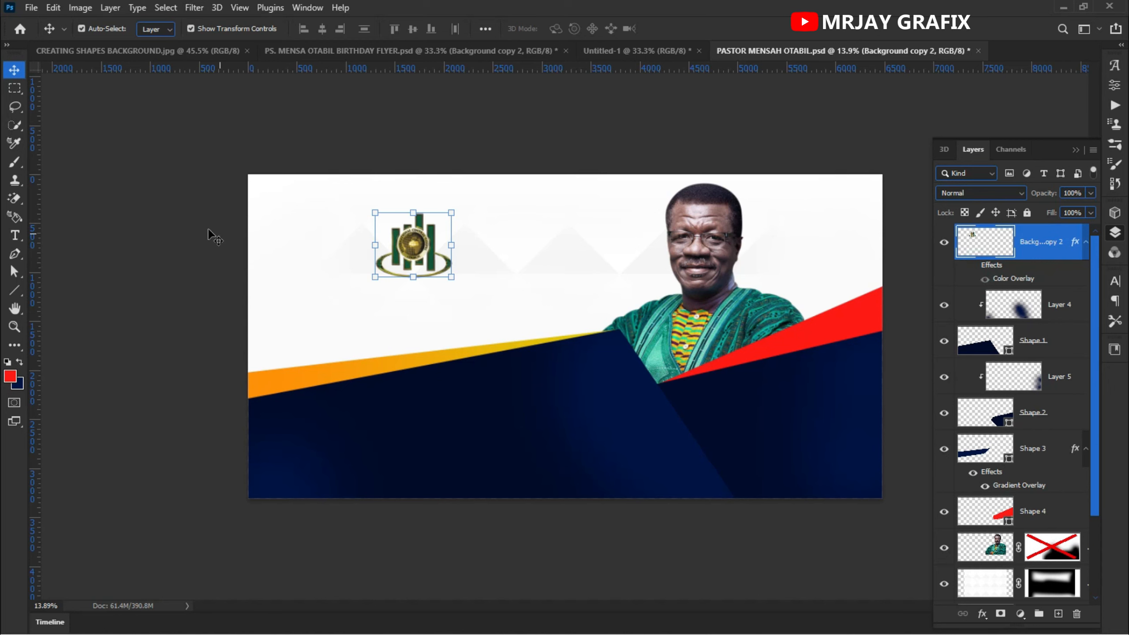
click(194, 217)
- Nudge the logo slightly right and up
scroll(386, 272, up, 3)
scroll(386, 272, down, 2)
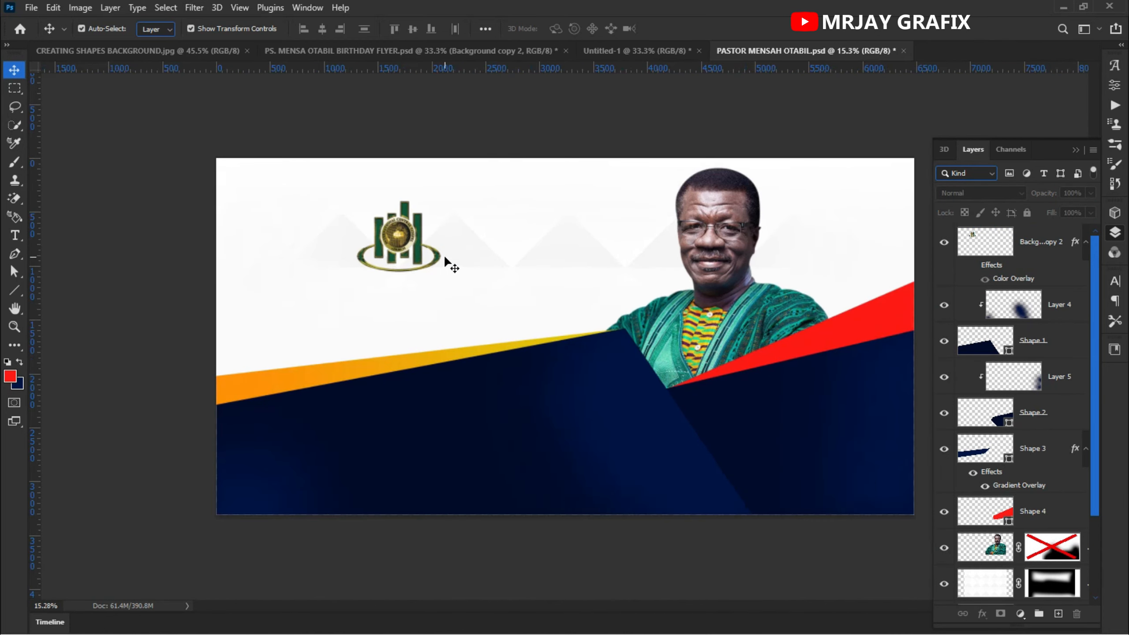
drag(407, 244, 421, 236)
scroll(289, 289, down, 2)
scroll(580, 398, up, 1)
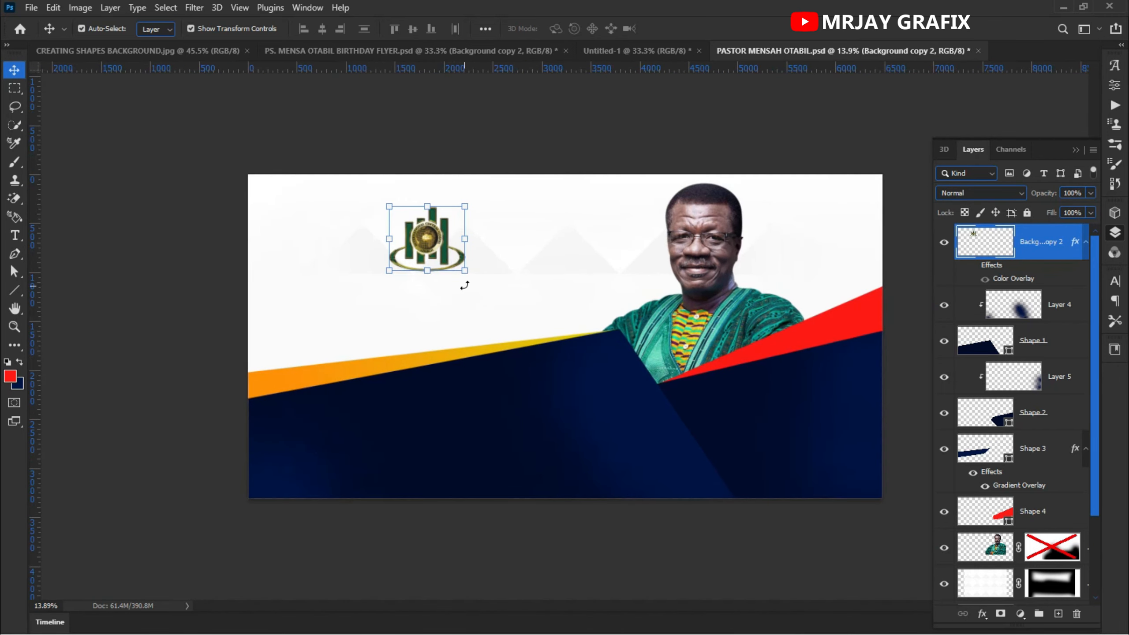
scroll(442, 228, up, 3)
scroll(432, 219, down, 1)
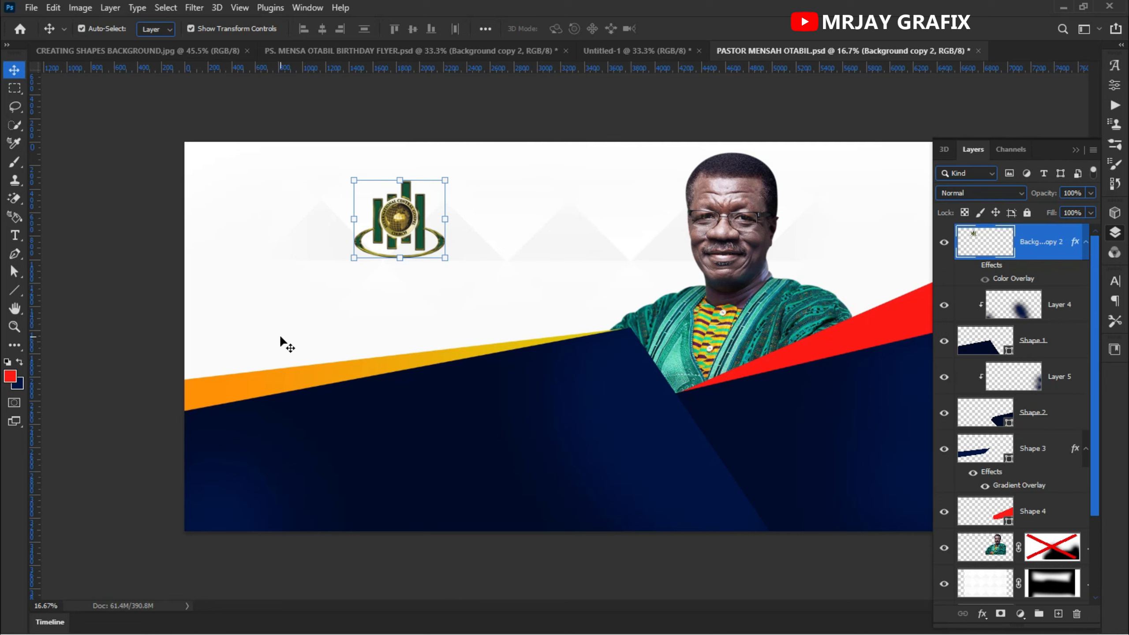
- Select all the navy, gradient and red shape layers with their clipped layers and group them
drag(226, 350, 226, 428)
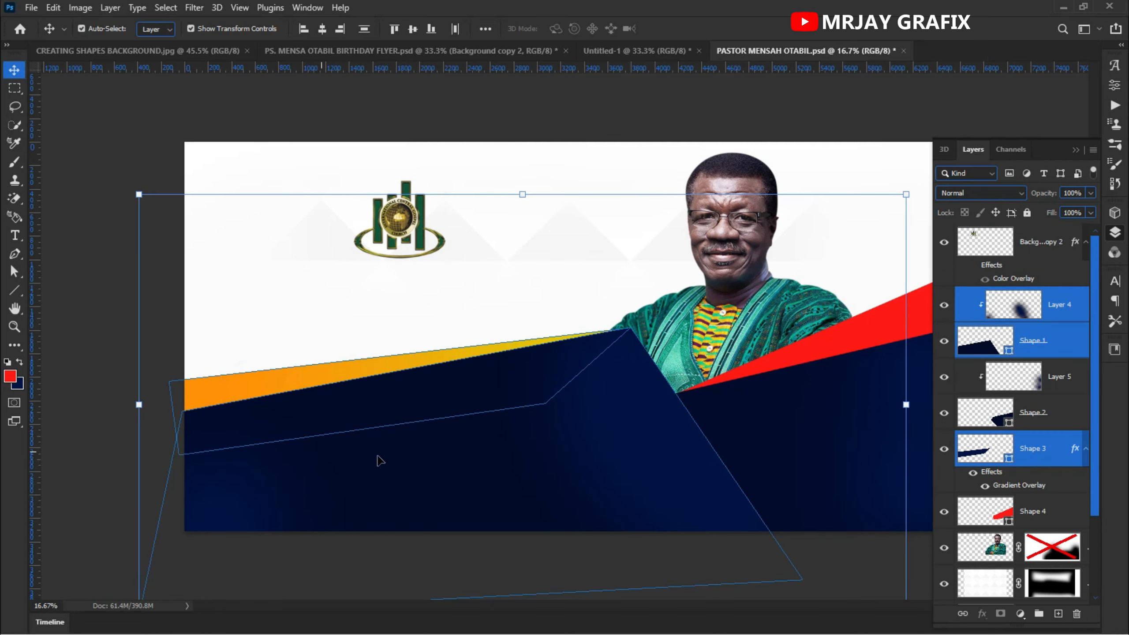
click(252, 308)
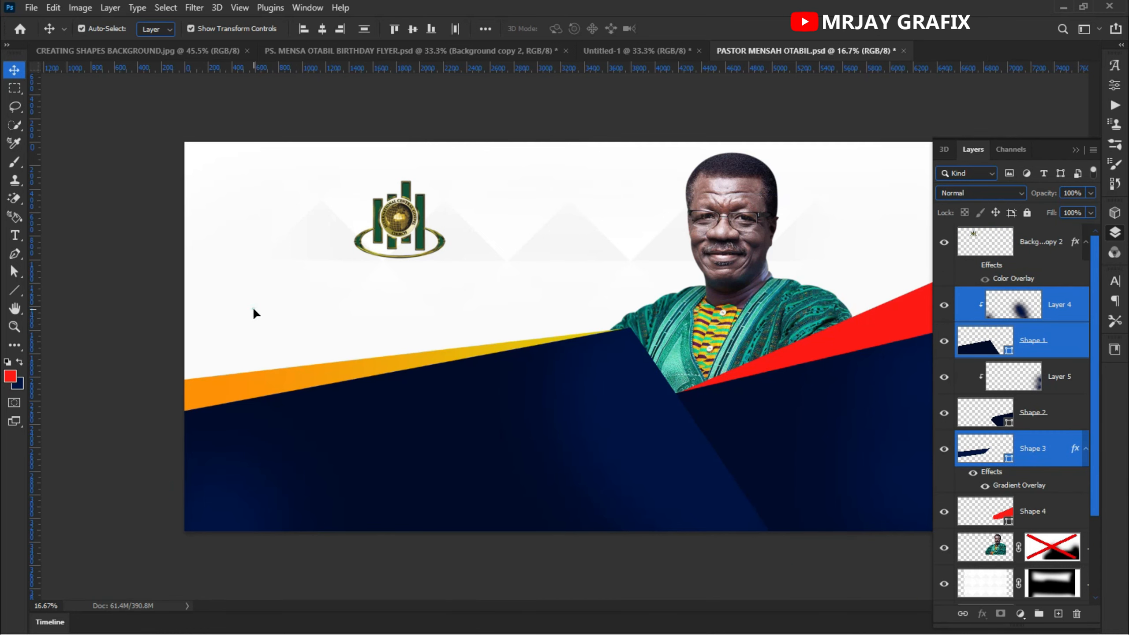
drag(257, 343, 263, 416)
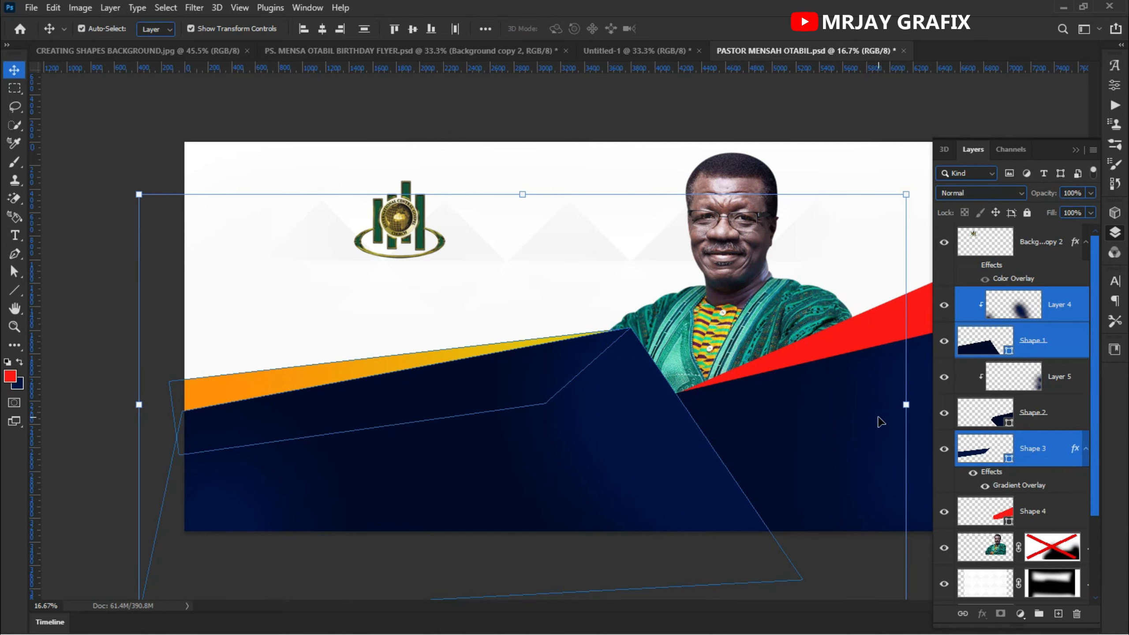
shift+click(844, 340)
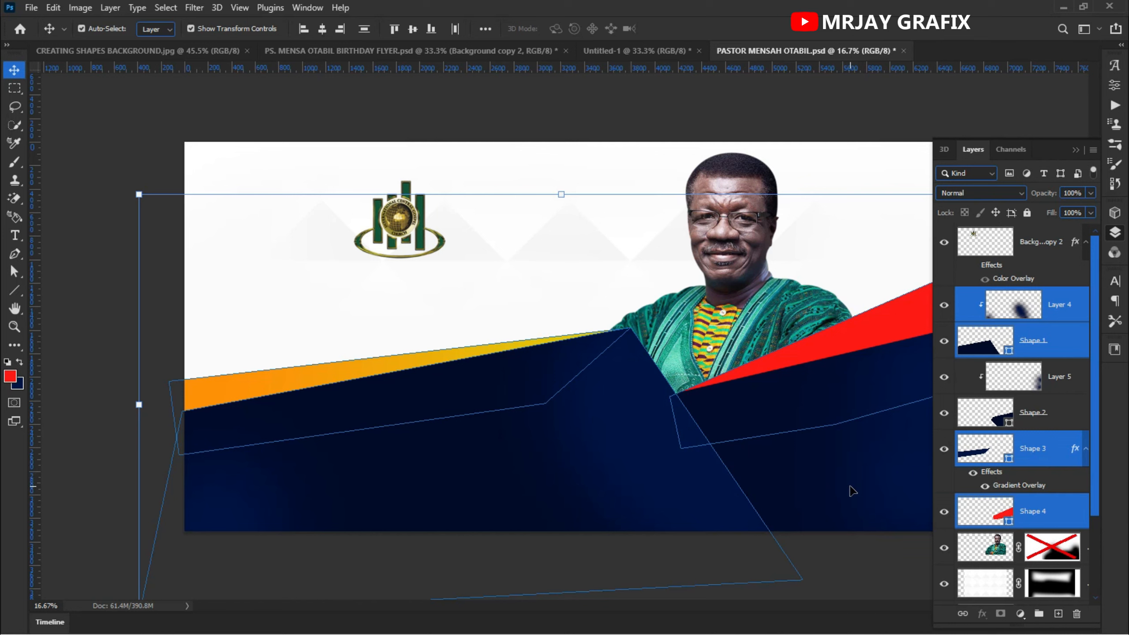
shift+click(887, 561)
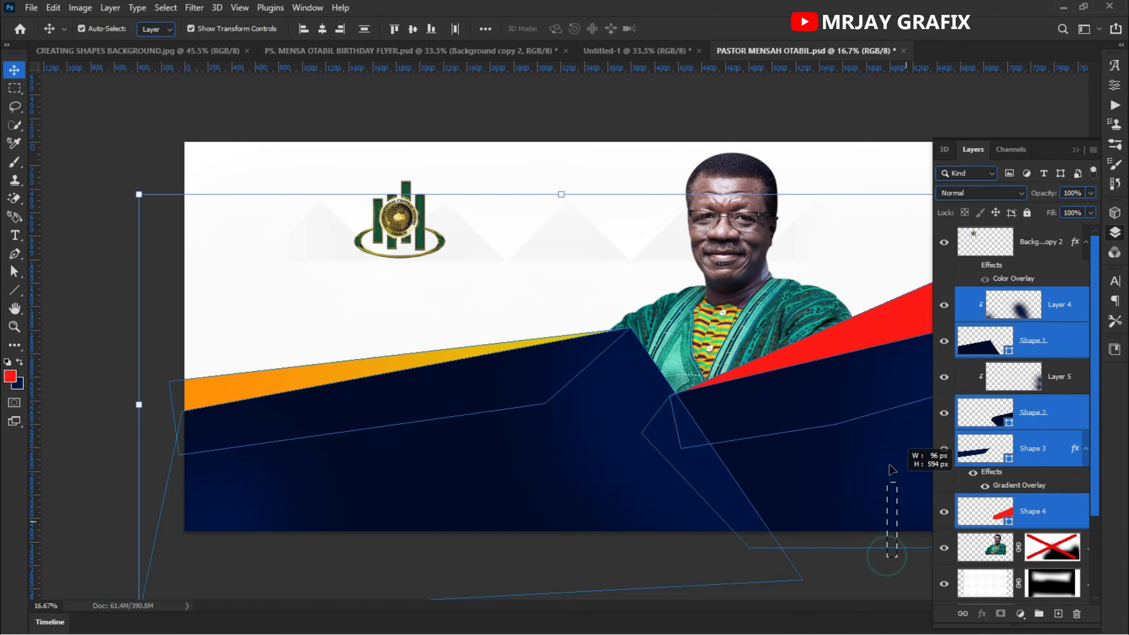
shift+click(855, 319)
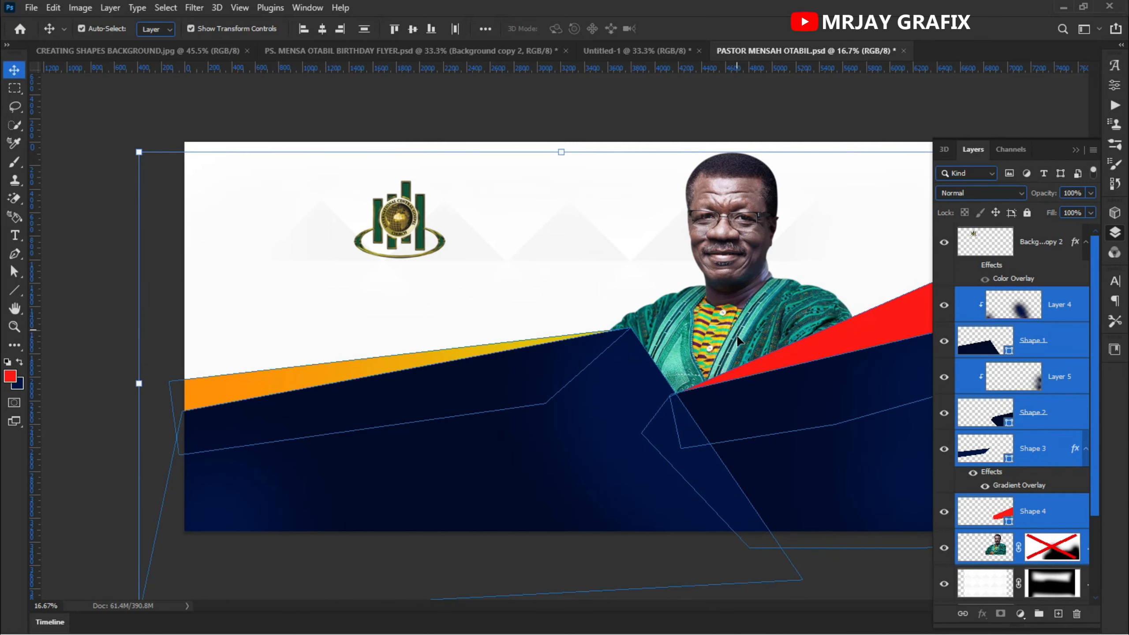
ctrl+click(983, 554)
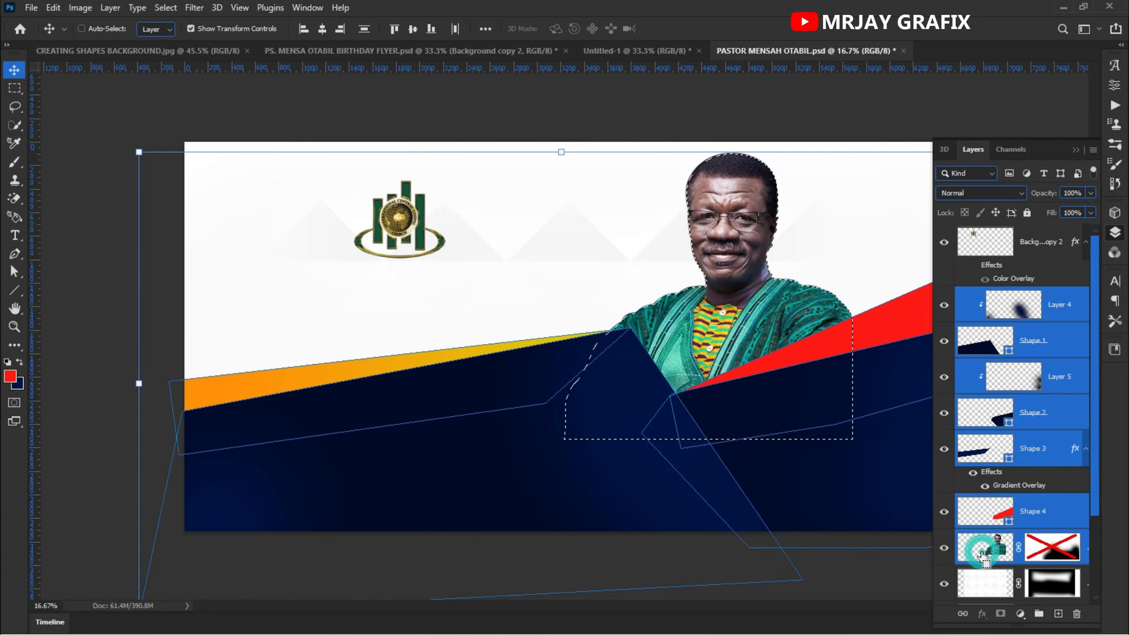
key(ctrl+d)
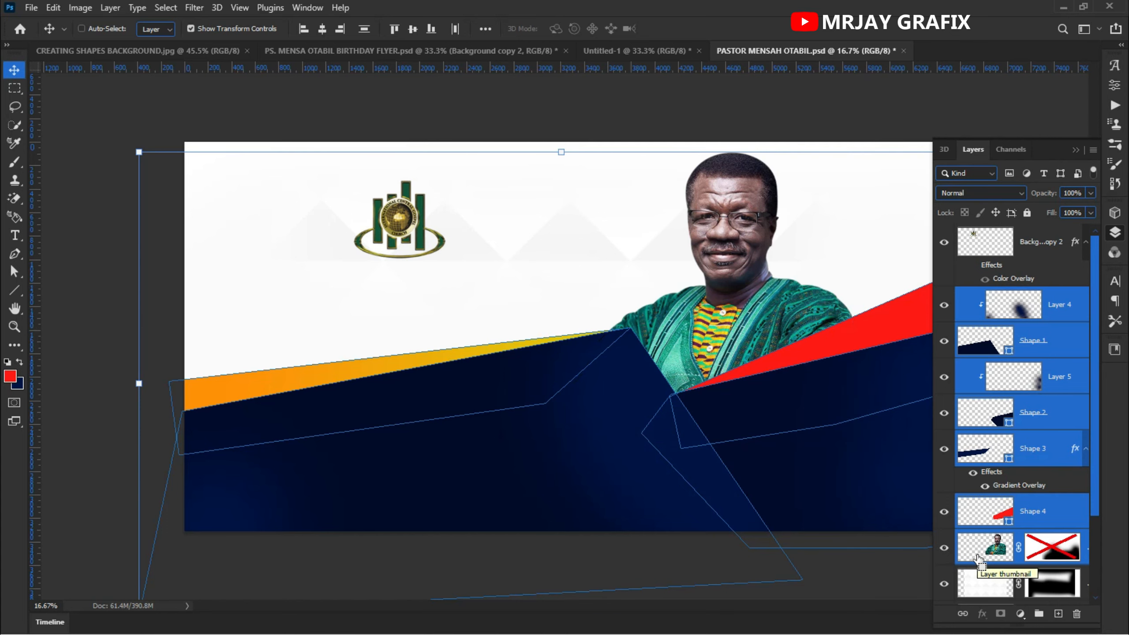
key(ctrl+comma)
key(ctrl+comma)
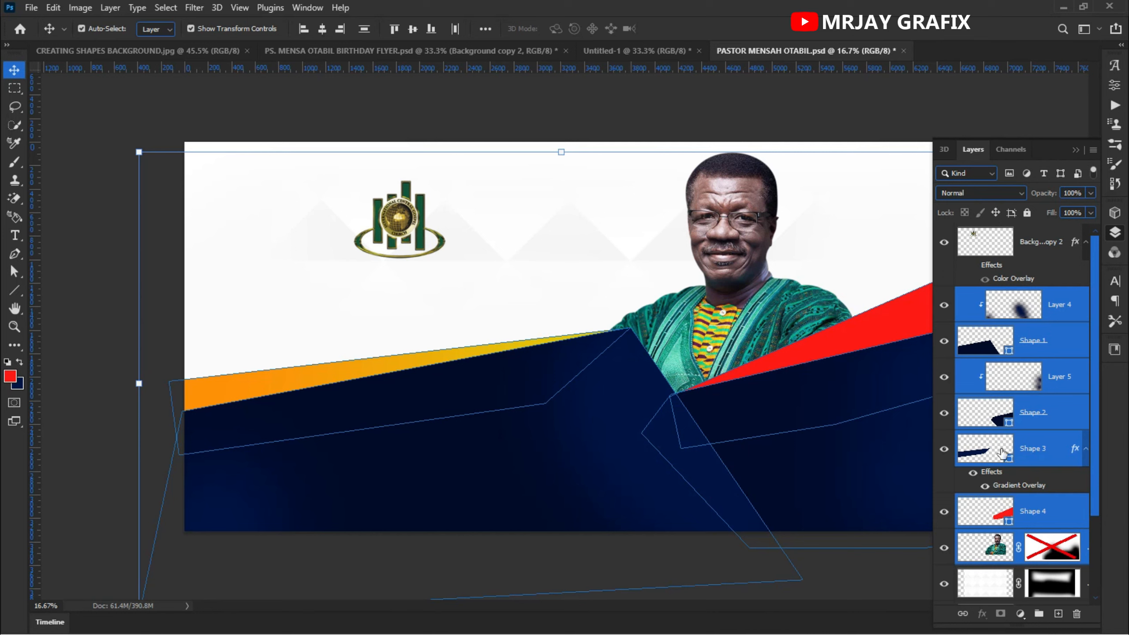
shift+click(757, 284)
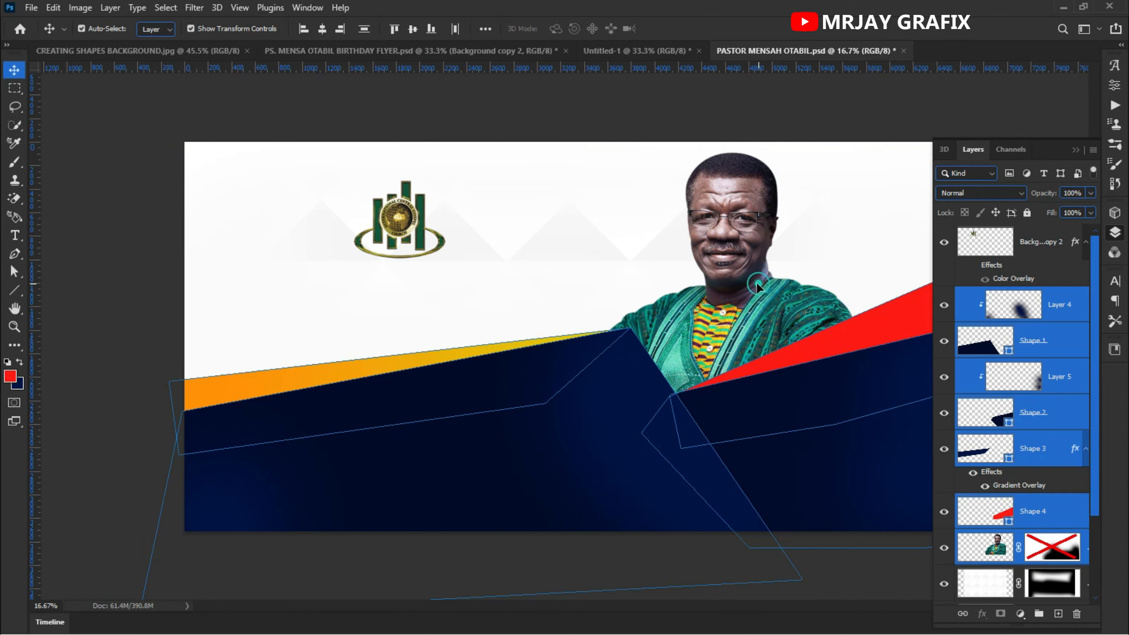
key(ctrl)
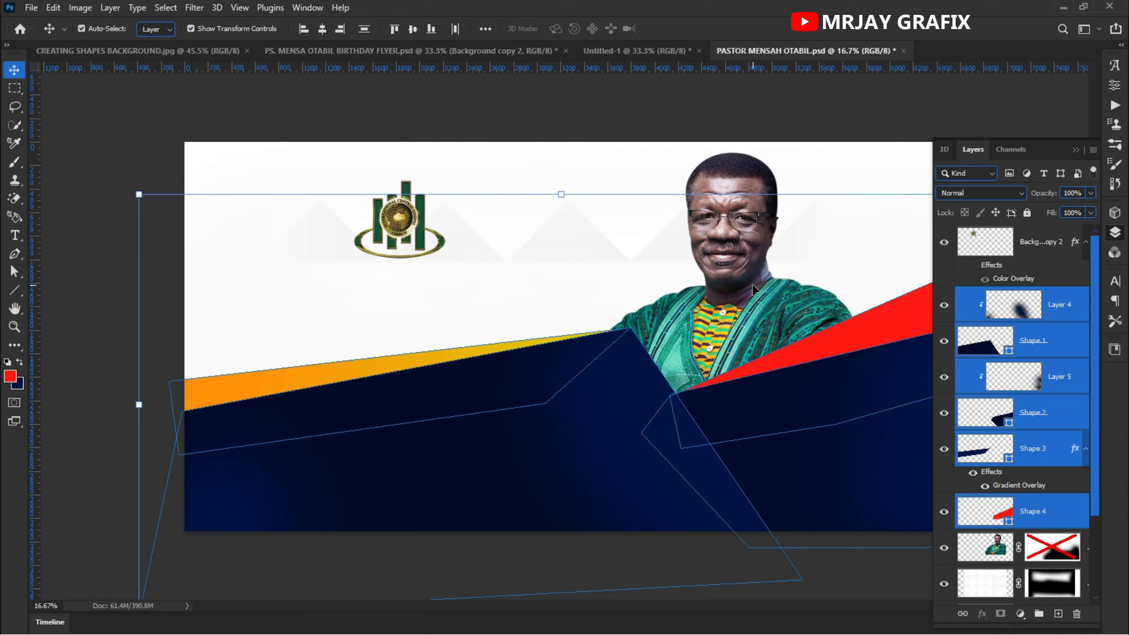
key(ctrl+g)
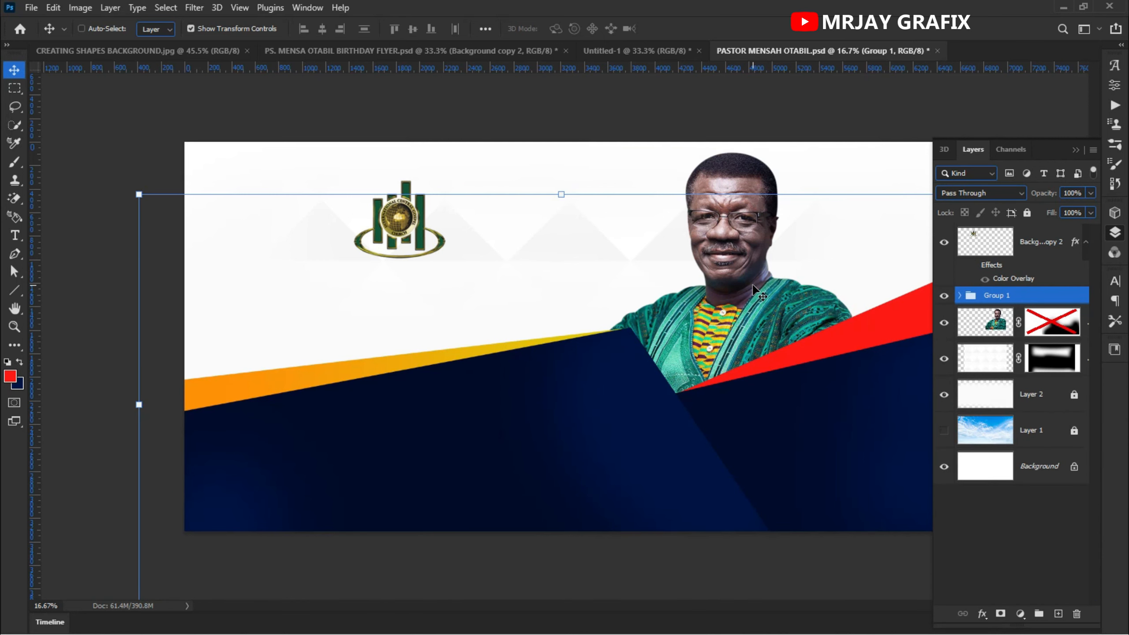
- Duplicate the shapes group, hide the original Group 1 and expand the copy
key(ctrl+j)
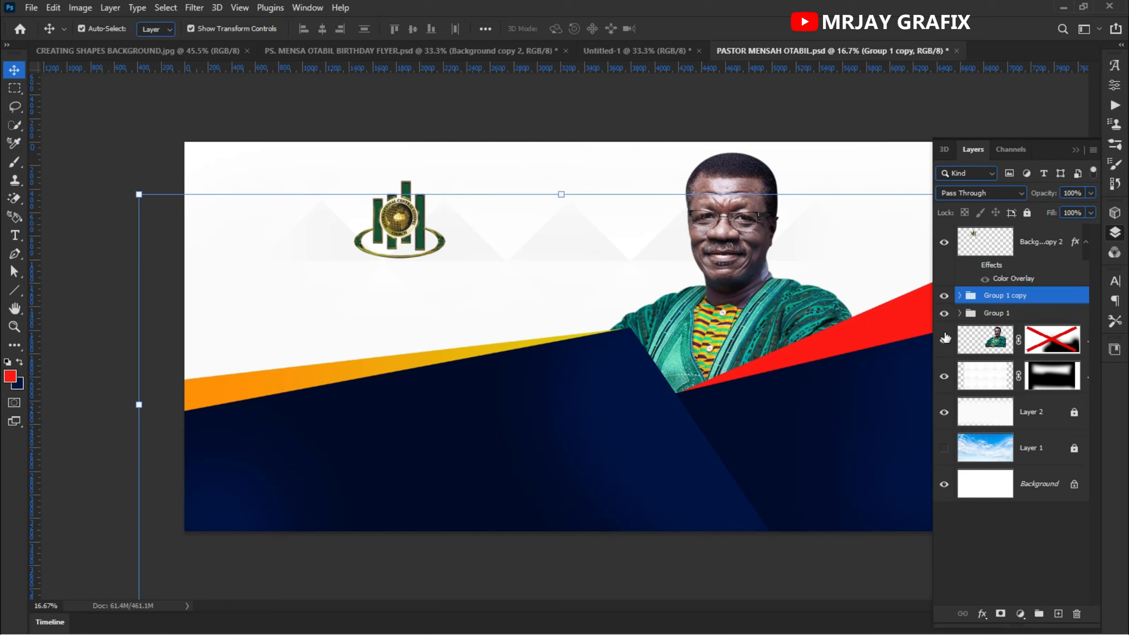
click(944, 314)
click(91, 284)
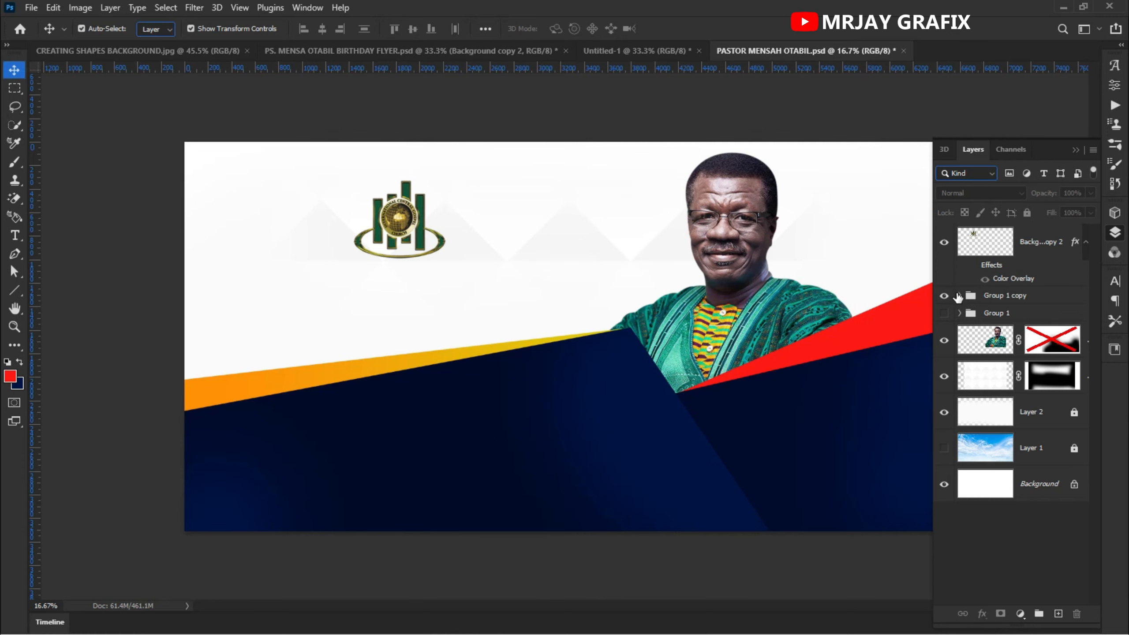
click(959, 296)
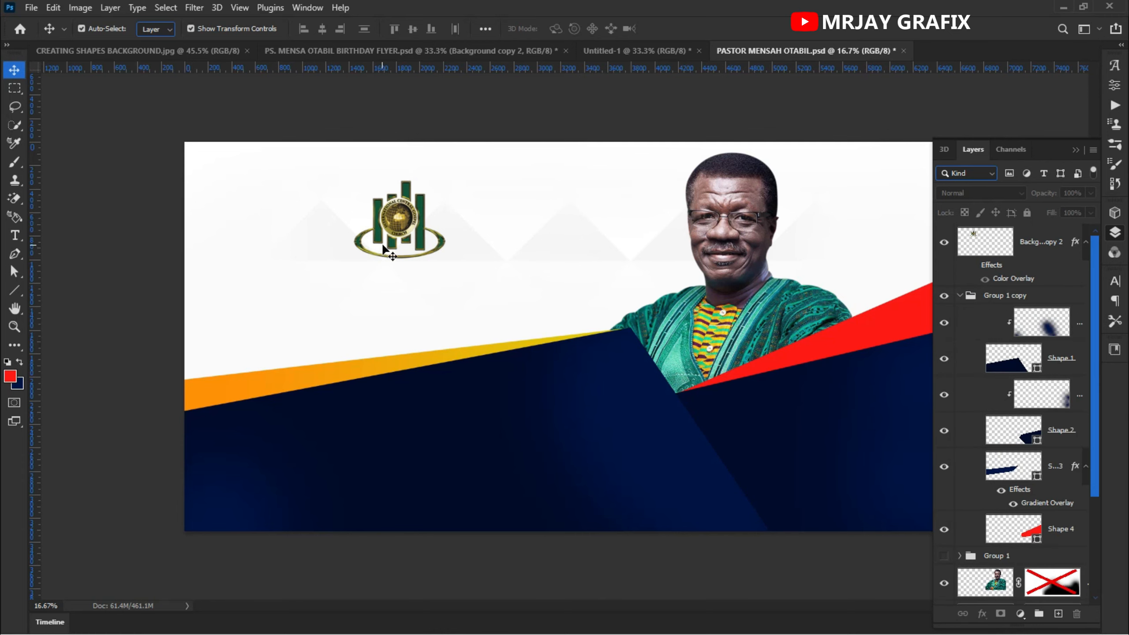
scroll(383, 246, up, 2)
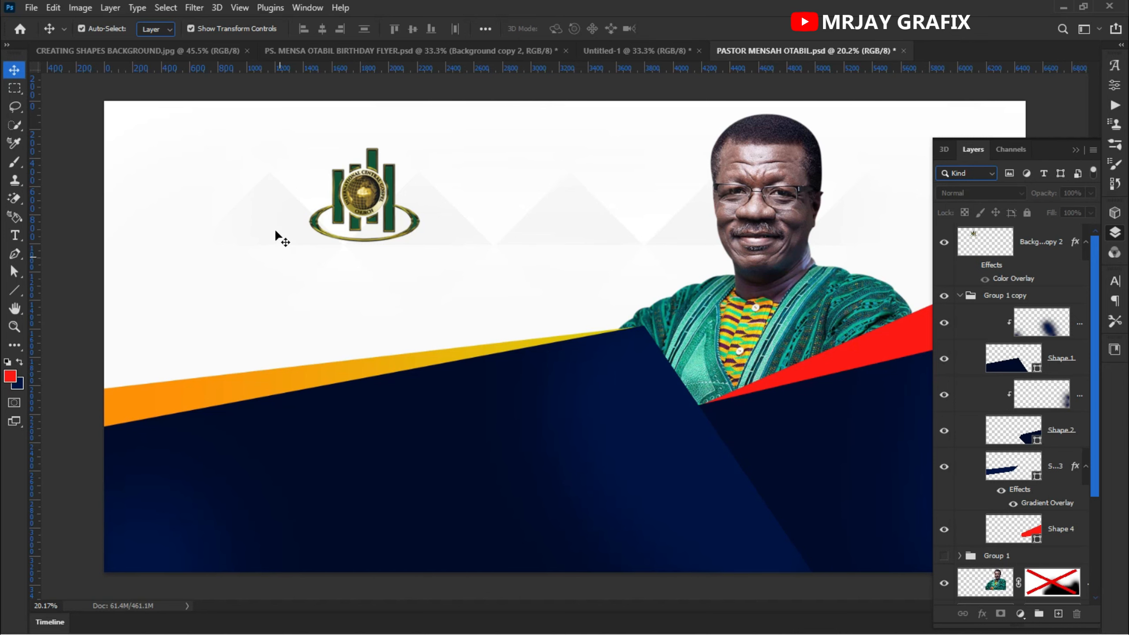
scroll(277, 235, down, 2)
scroll(541, 249, up, 1)
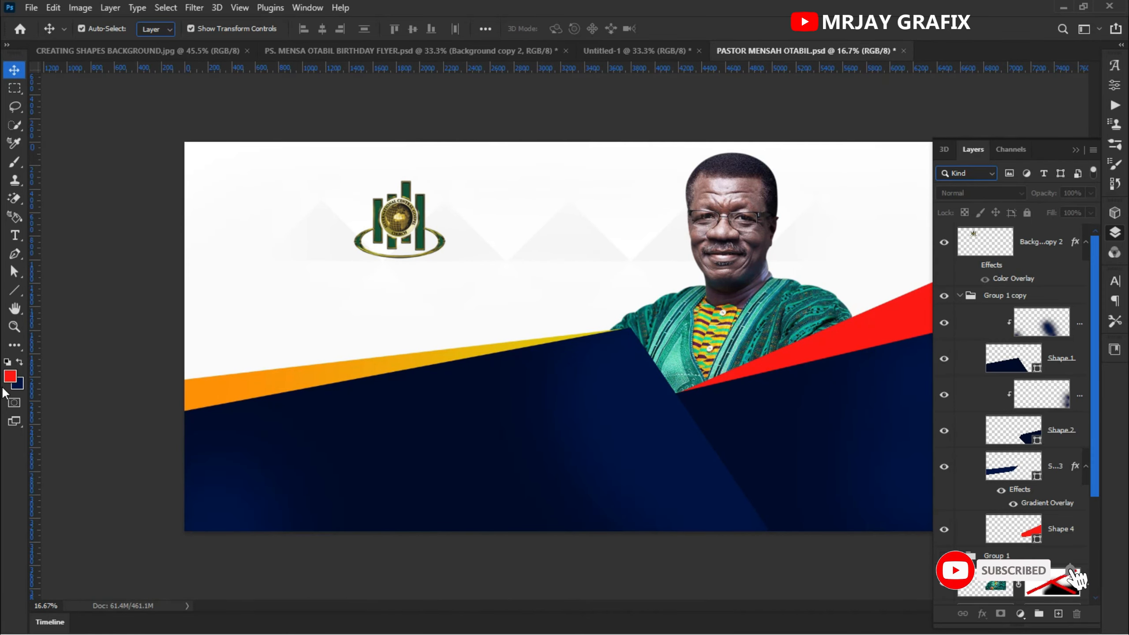
click(10, 377)
drag(394, 138, 385, 338)
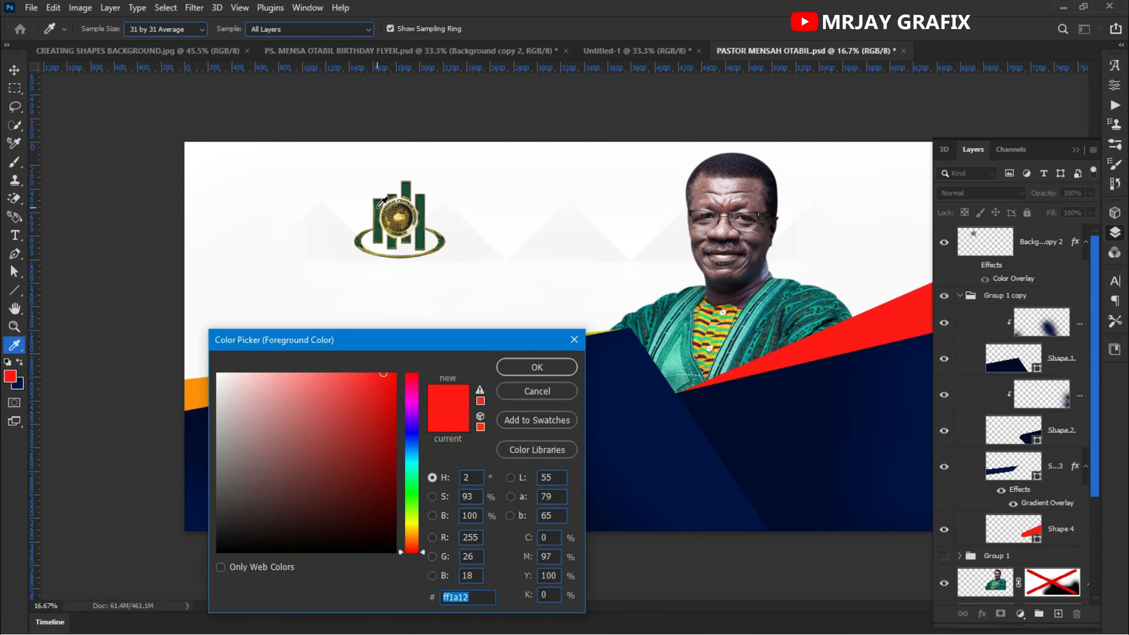
click(382, 202)
click(383, 203)
click(378, 207)
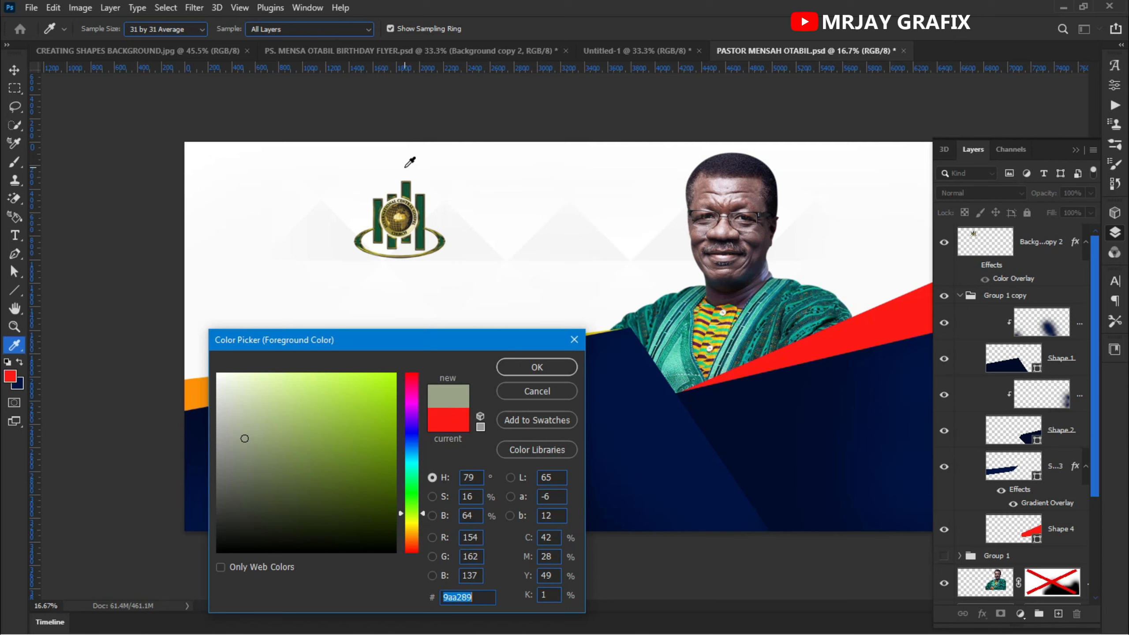
click(537, 391)
key(v)
click(10, 377)
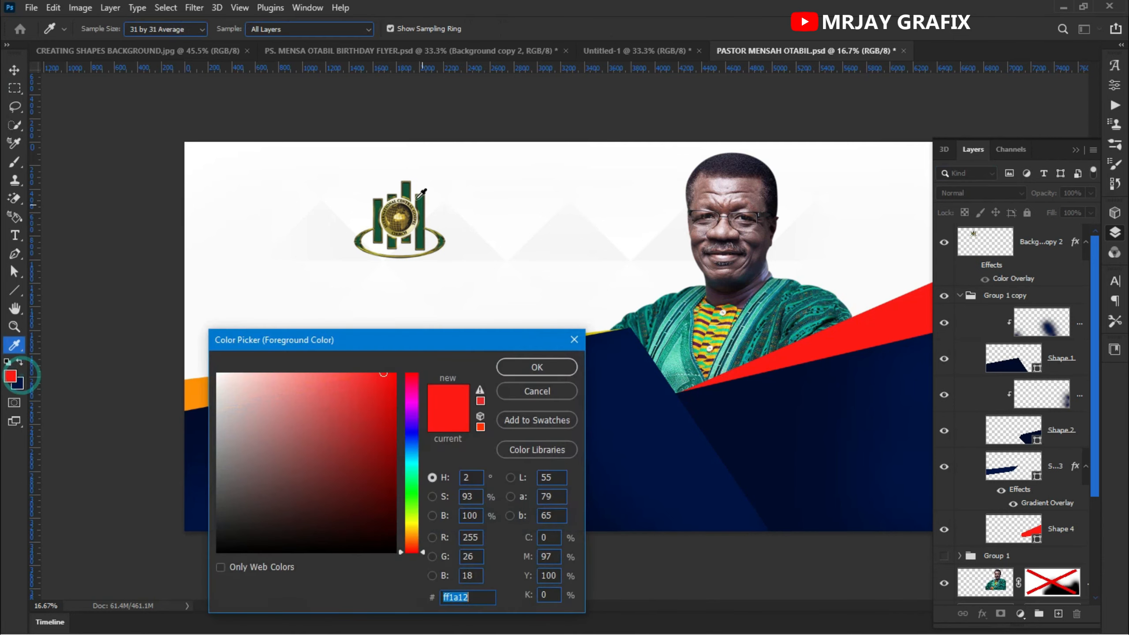
click(382, 202)
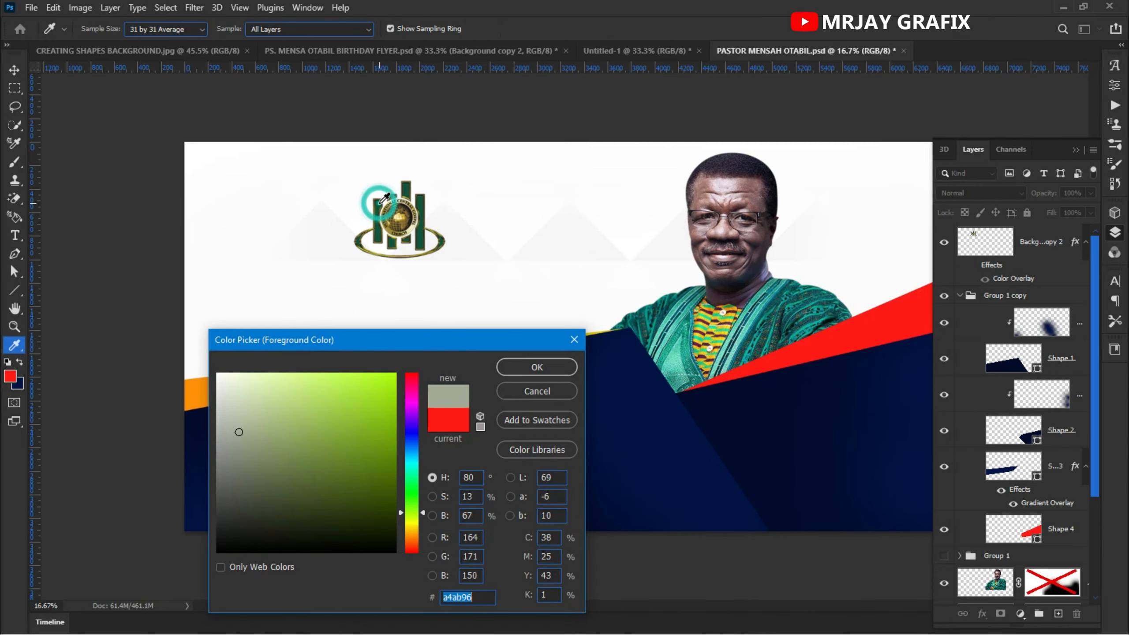
click(538, 391)
key(v)
click(464, 411)
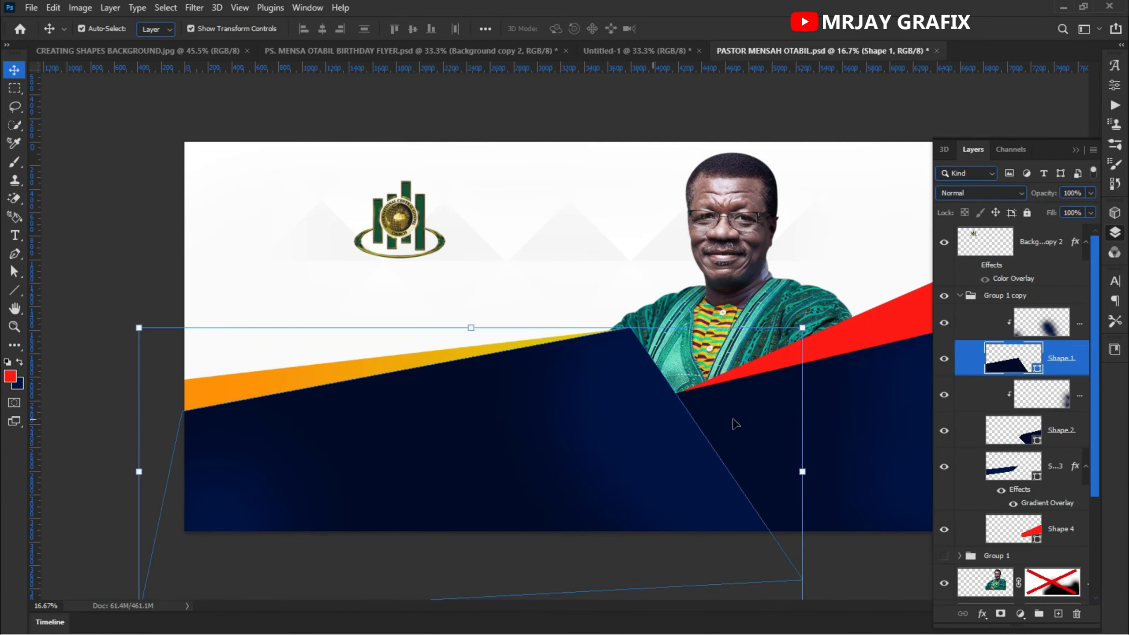
double_click(1038, 368)
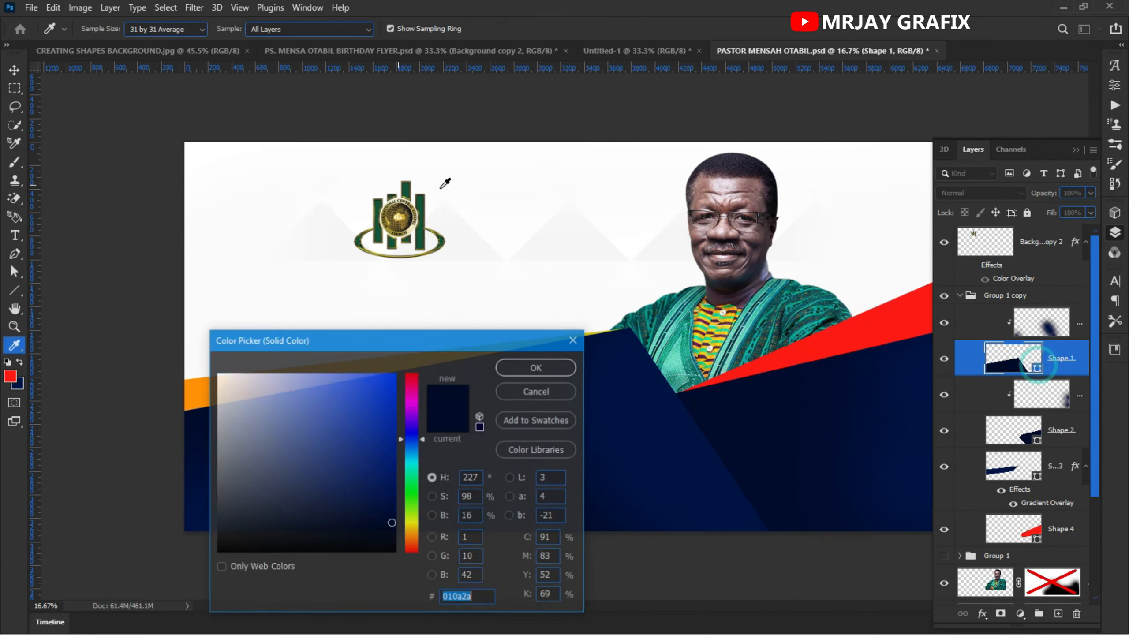
click(422, 198)
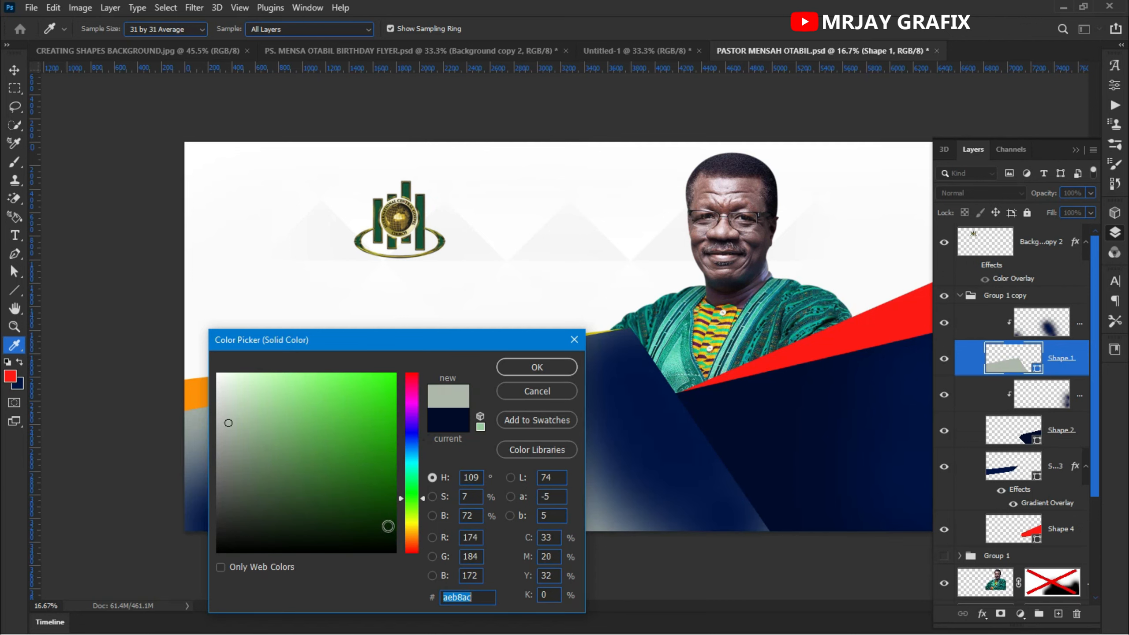
click(388, 526)
drag(361, 349, 379, 333)
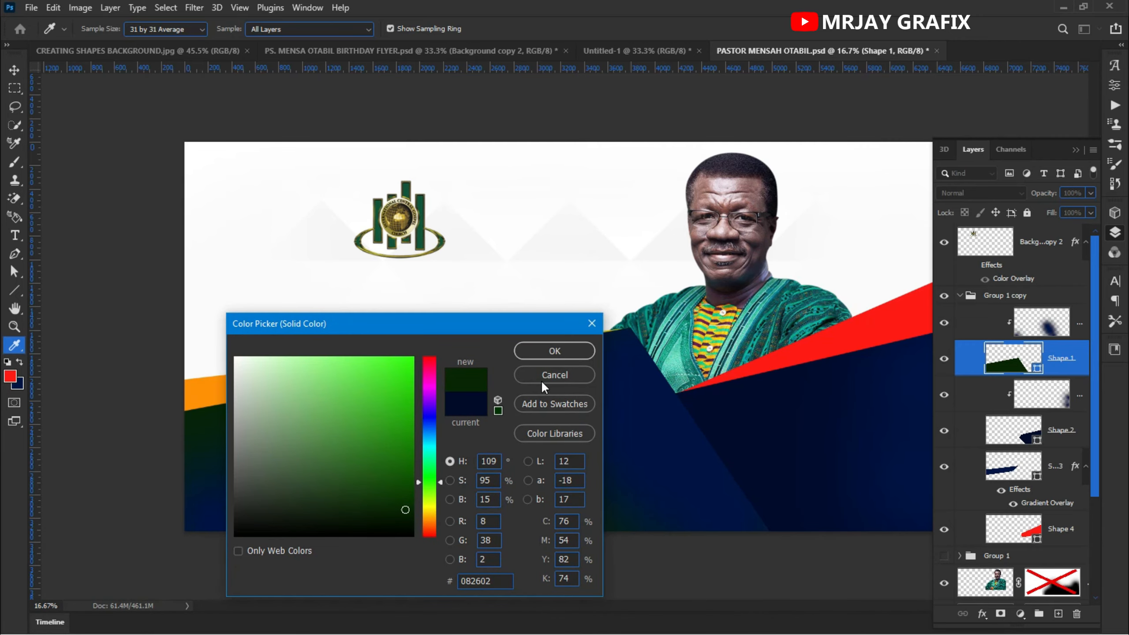
click(544, 377)
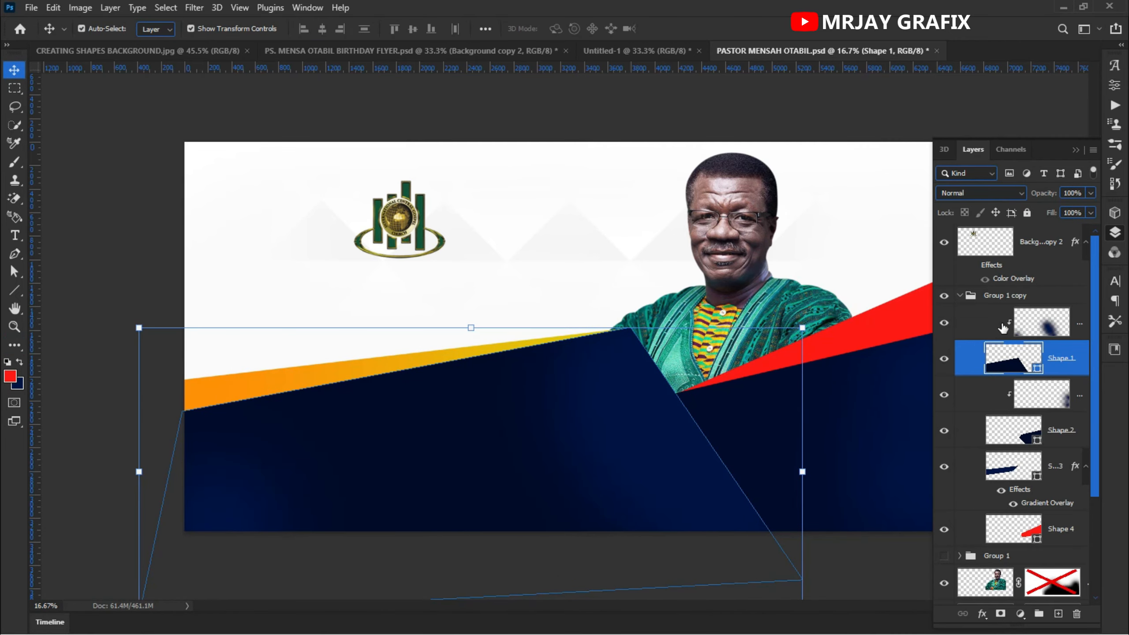
- Raise Shape 1 in Group 1 copy and delete the shading layer clipped beneath it
key(ctrl+bracketright)
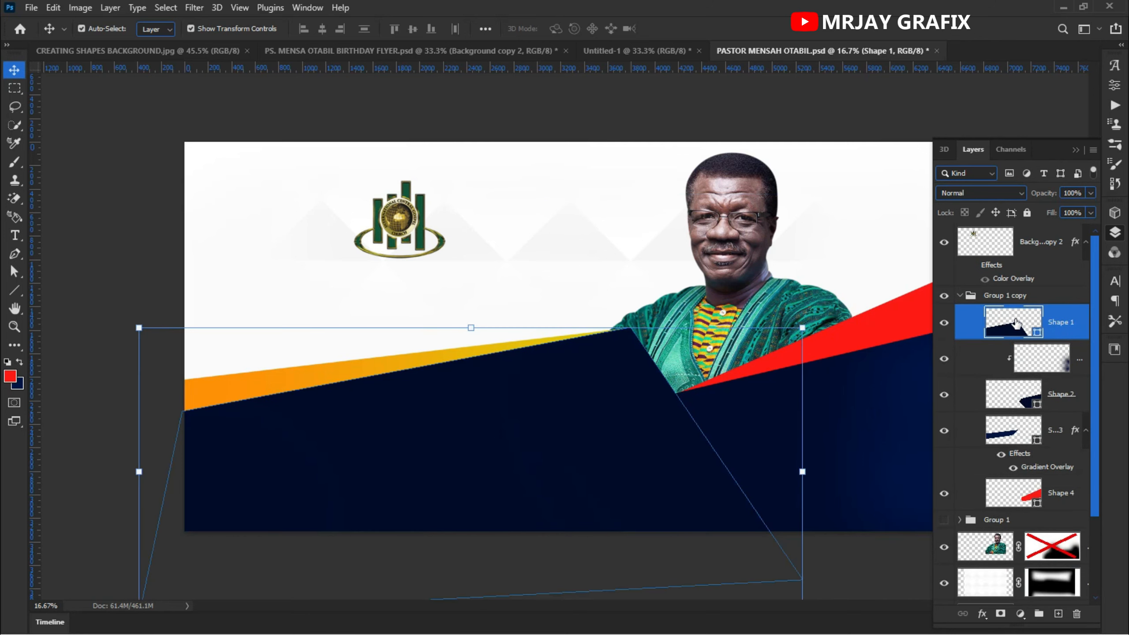
click(1038, 361)
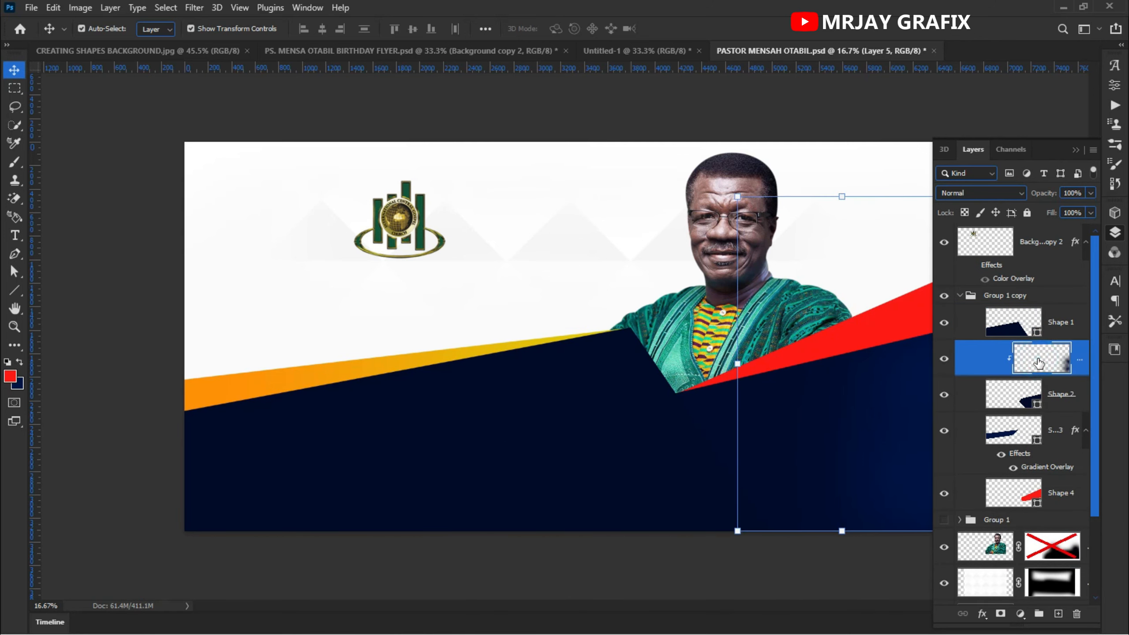
key(Delete)
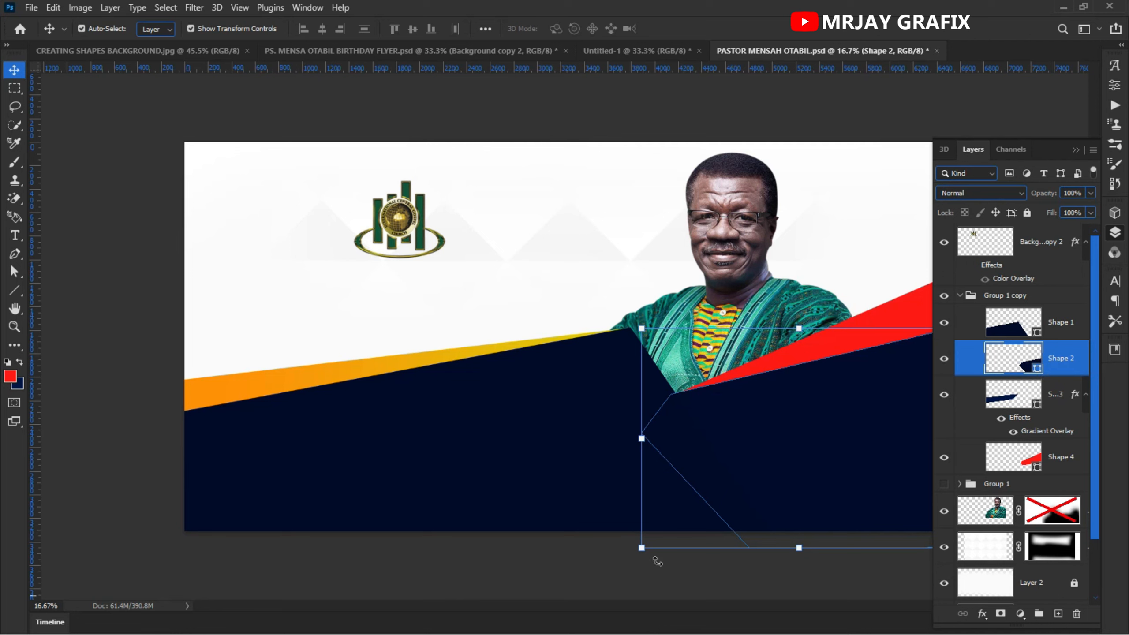
- Toggle the gradient shape layer's visibility off and on to compare the navy shapes
click(587, 573)
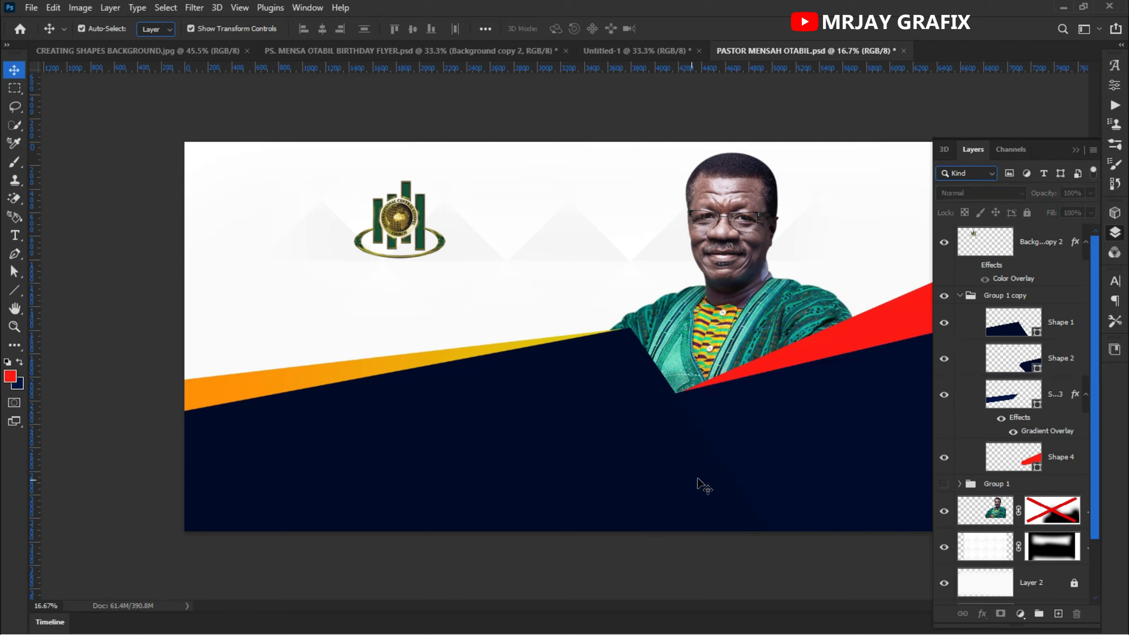
click(729, 443)
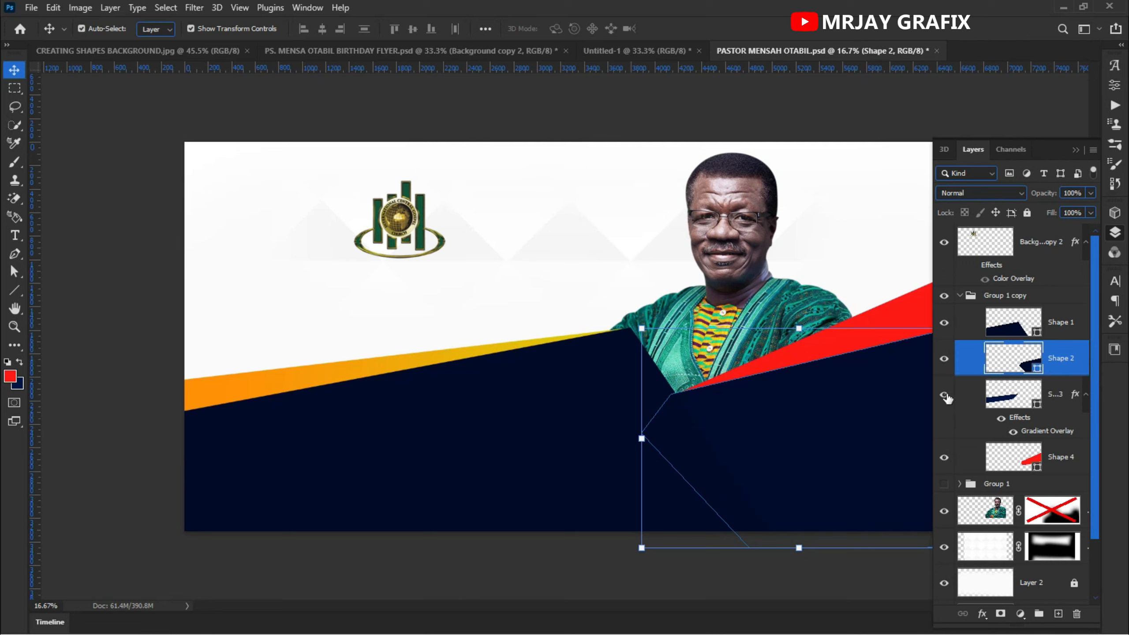
click(943, 359)
click(943, 359)
click(247, 573)
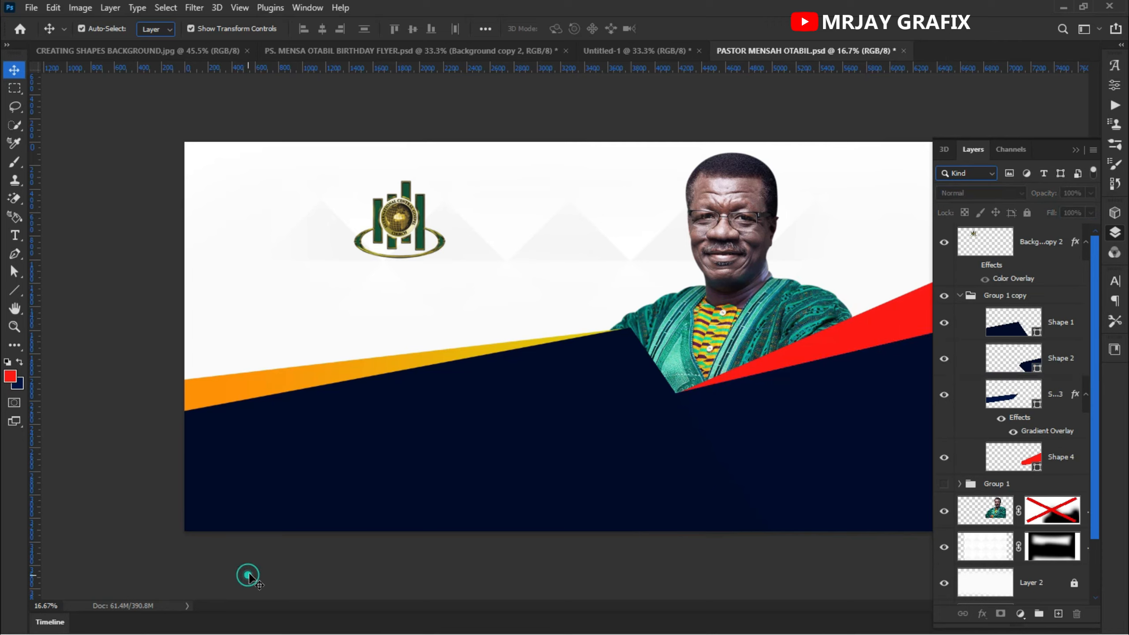
- Convert the logo layer to a smart object and scale it up larger in the banner's upper left
key(ctrl+minus)
key(ctrl+plus)
key(ctrl+plus)
click(408, 210)
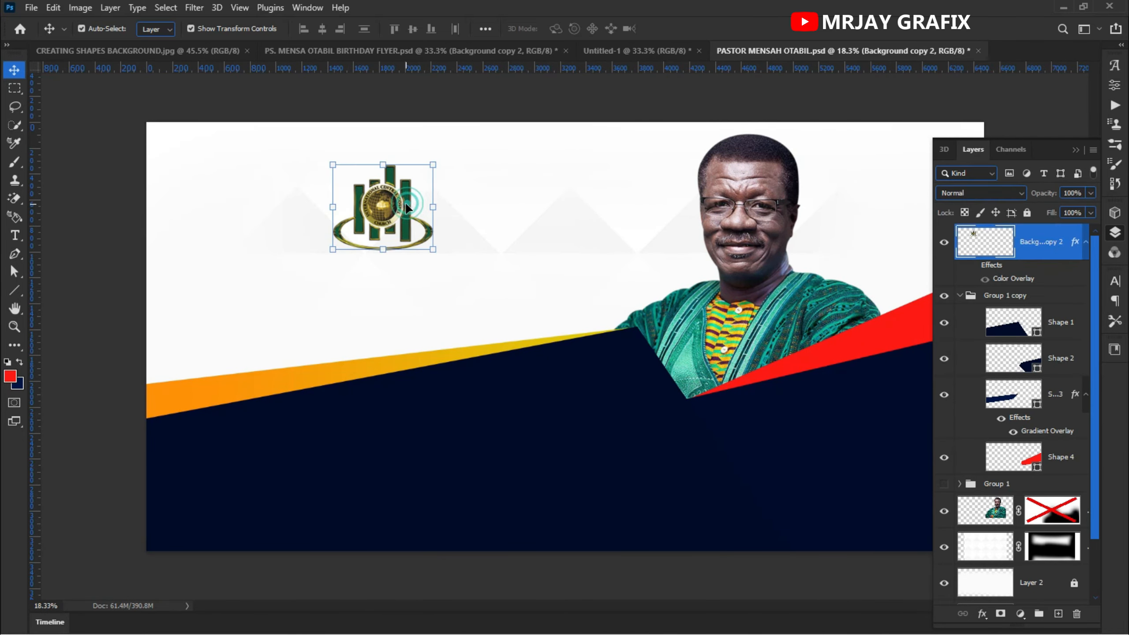
right_click(1010, 243)
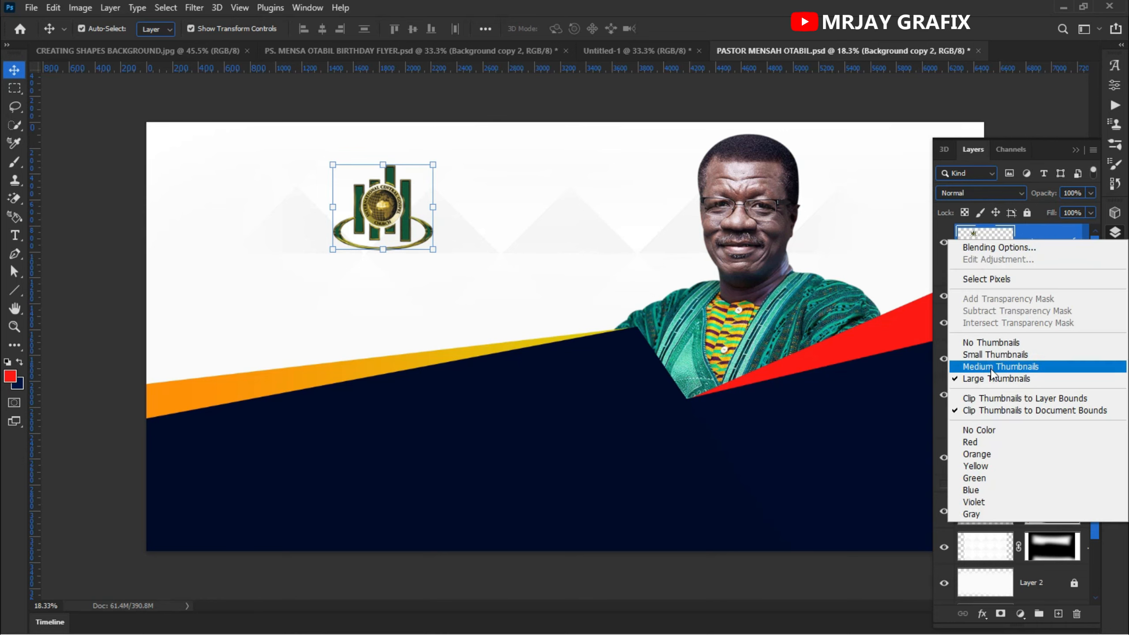
right_click(1040, 236)
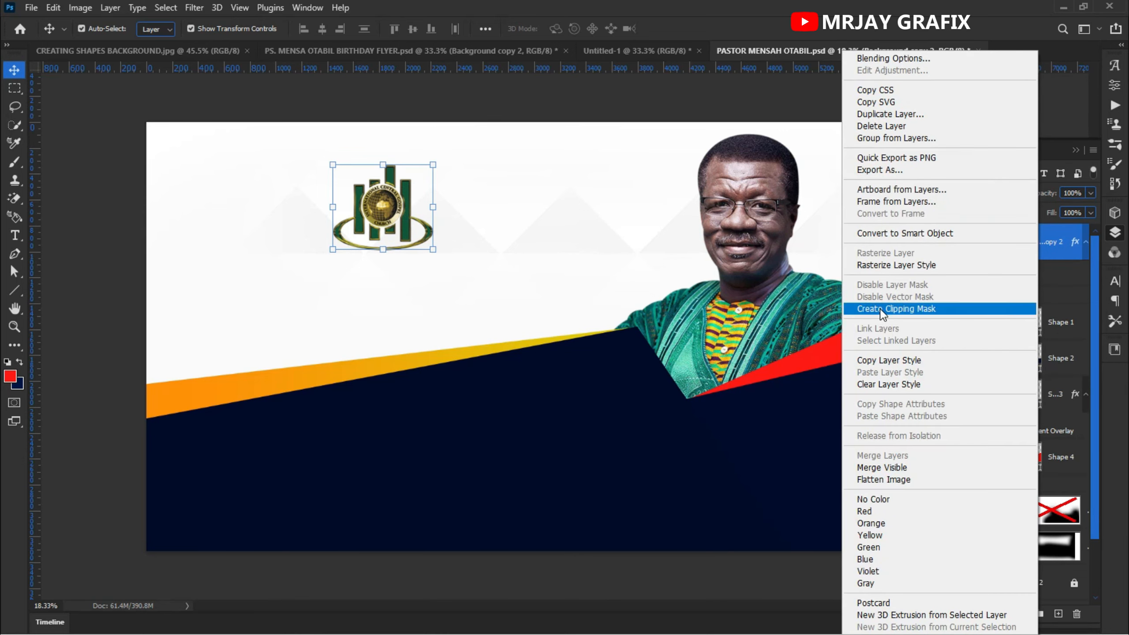
click(894, 232)
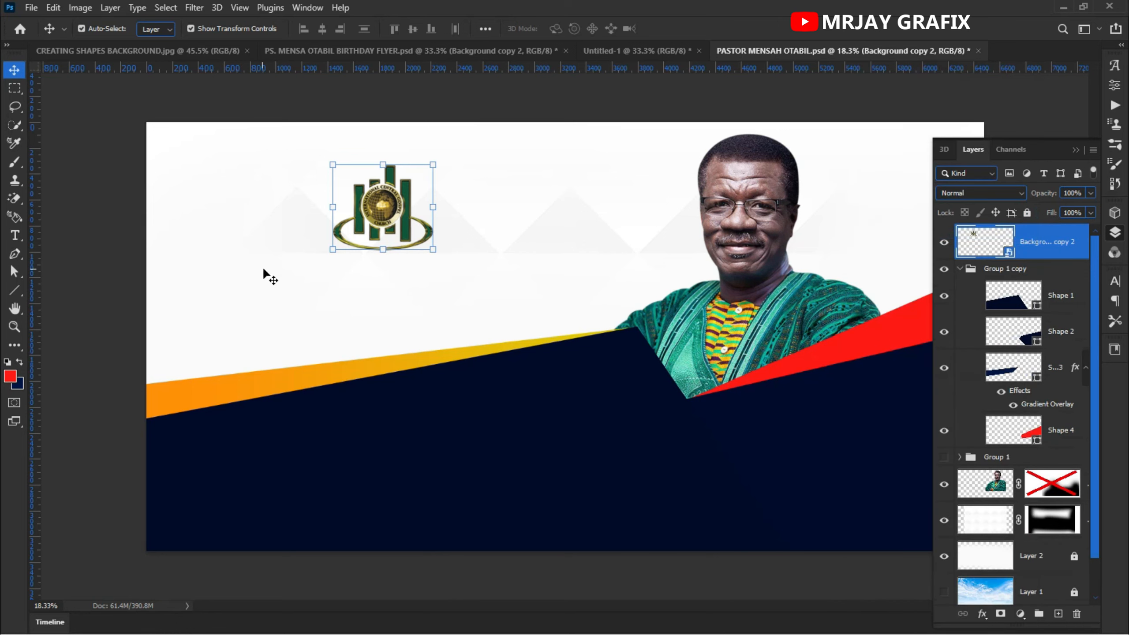
drag(381, 249, 347, 303)
key(Return)
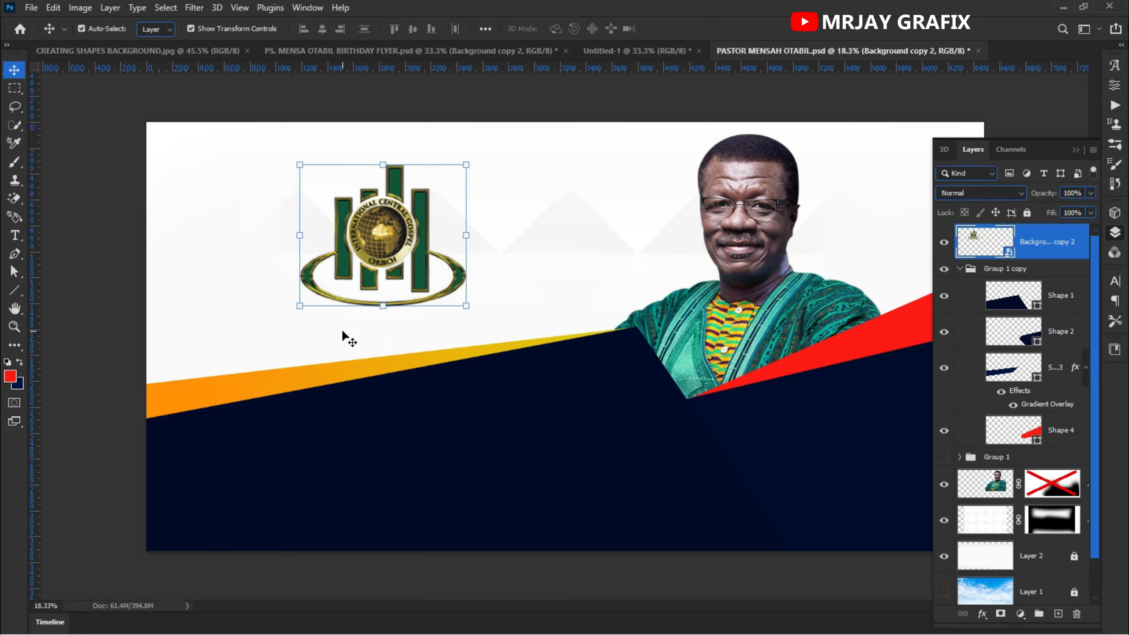
click(130, 297)
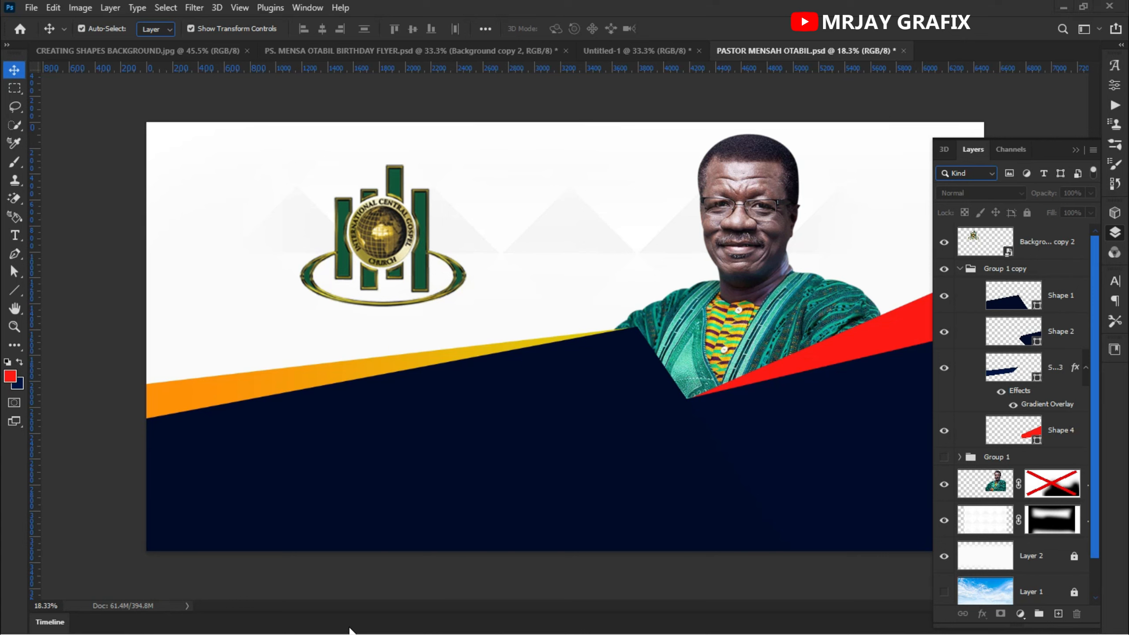
- Switch to File Explorer and search the NanaQuami (E:) drive for icgc
key(super)
mouse_move(325, 625)
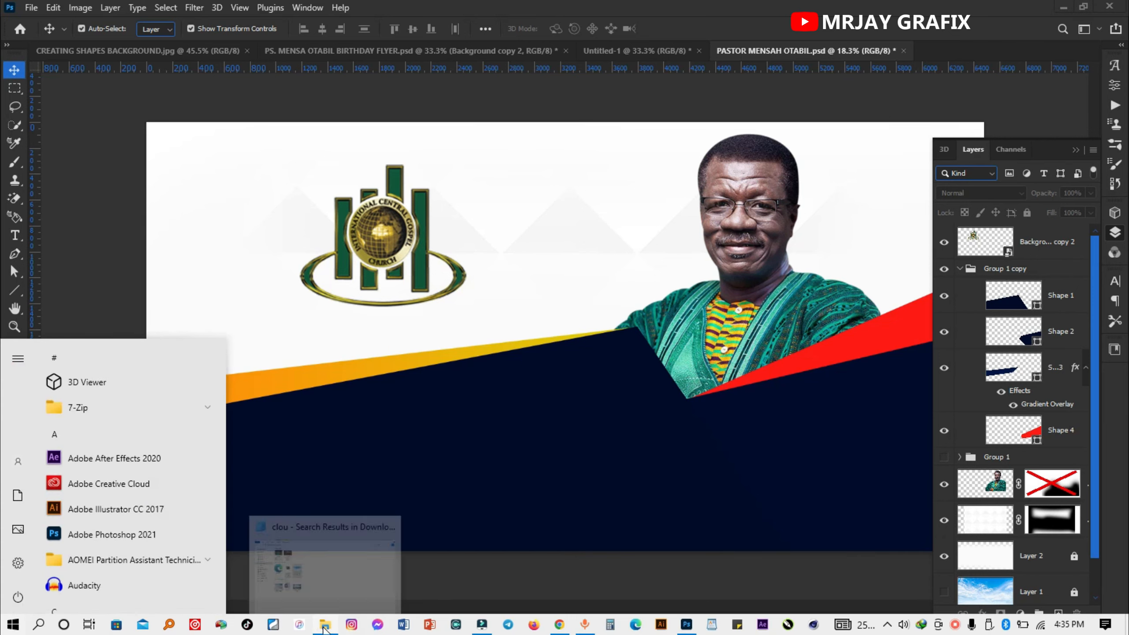
click(326, 582)
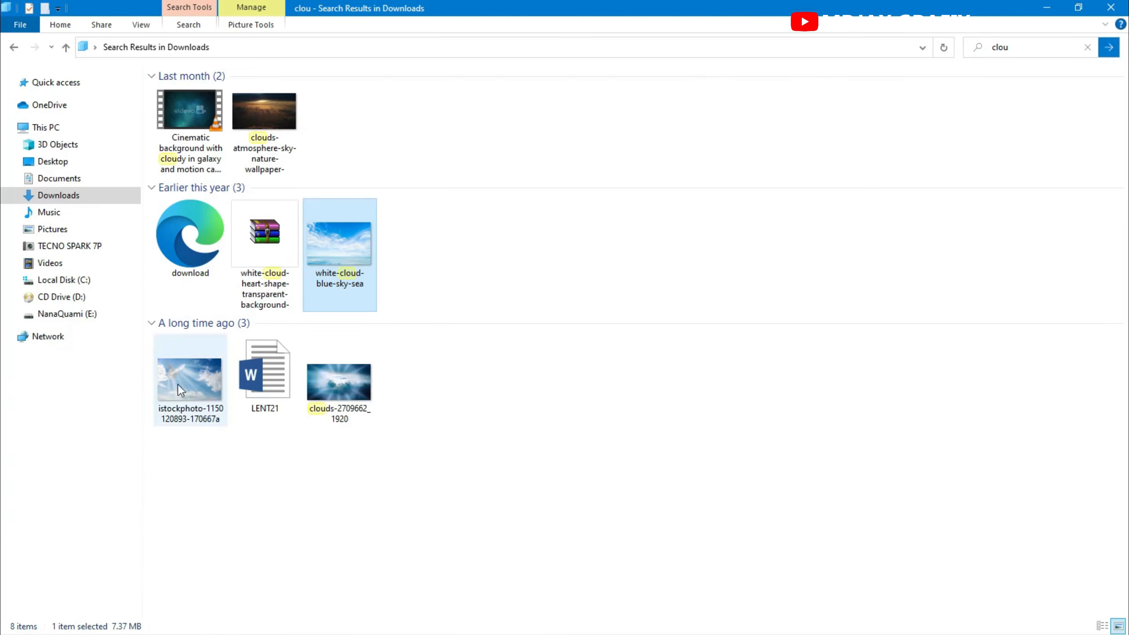
click(67, 314)
click(1020, 48)
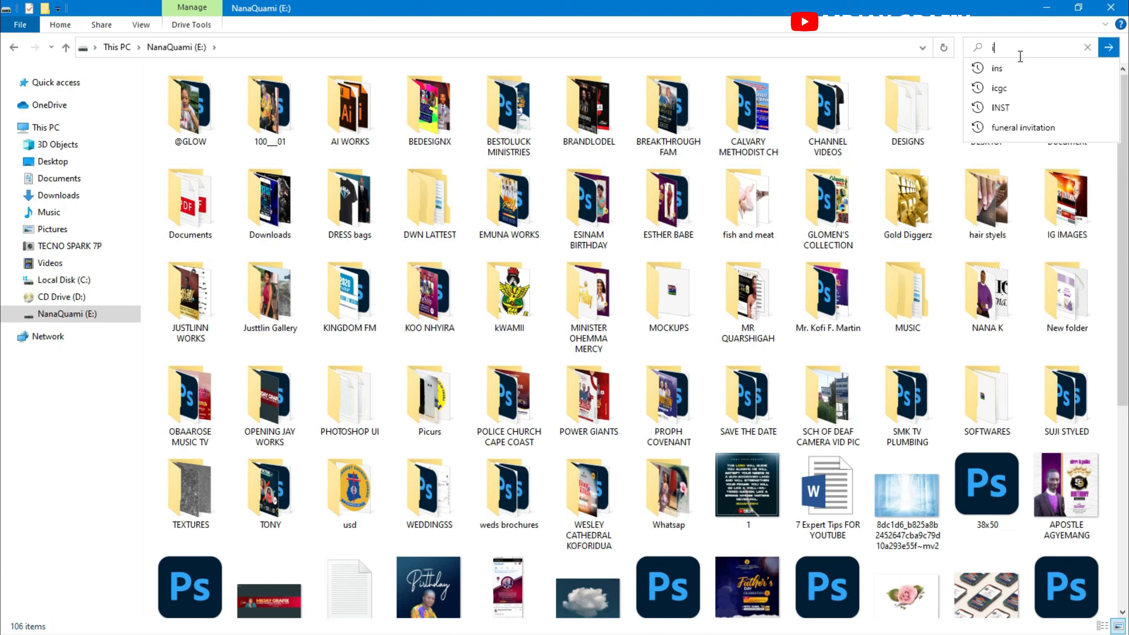
text(cgc)
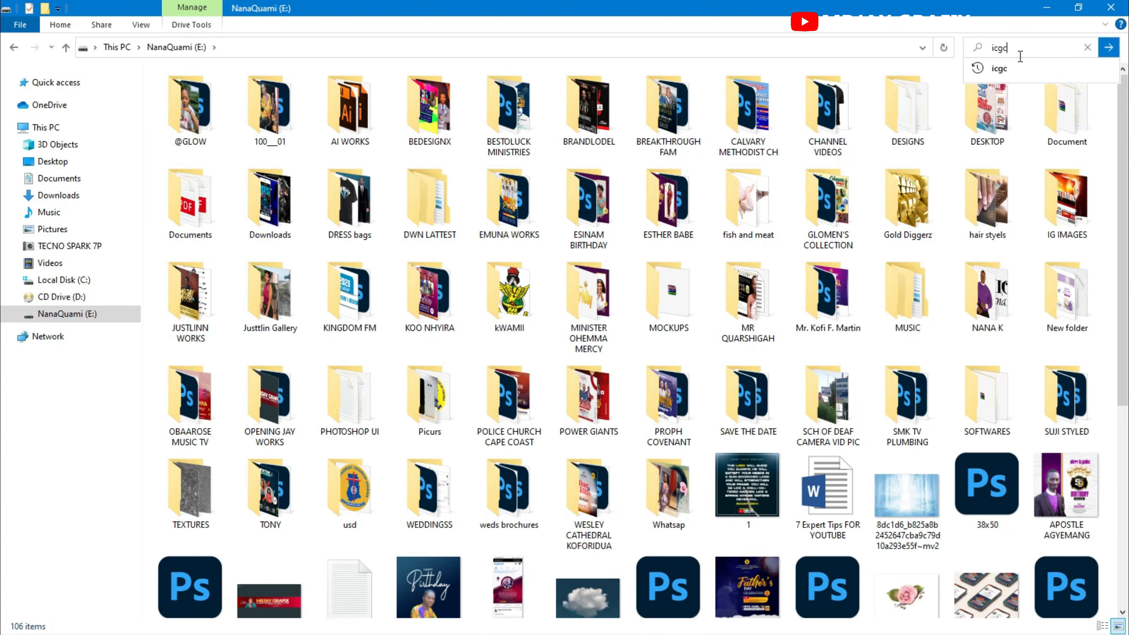
click(1109, 47)
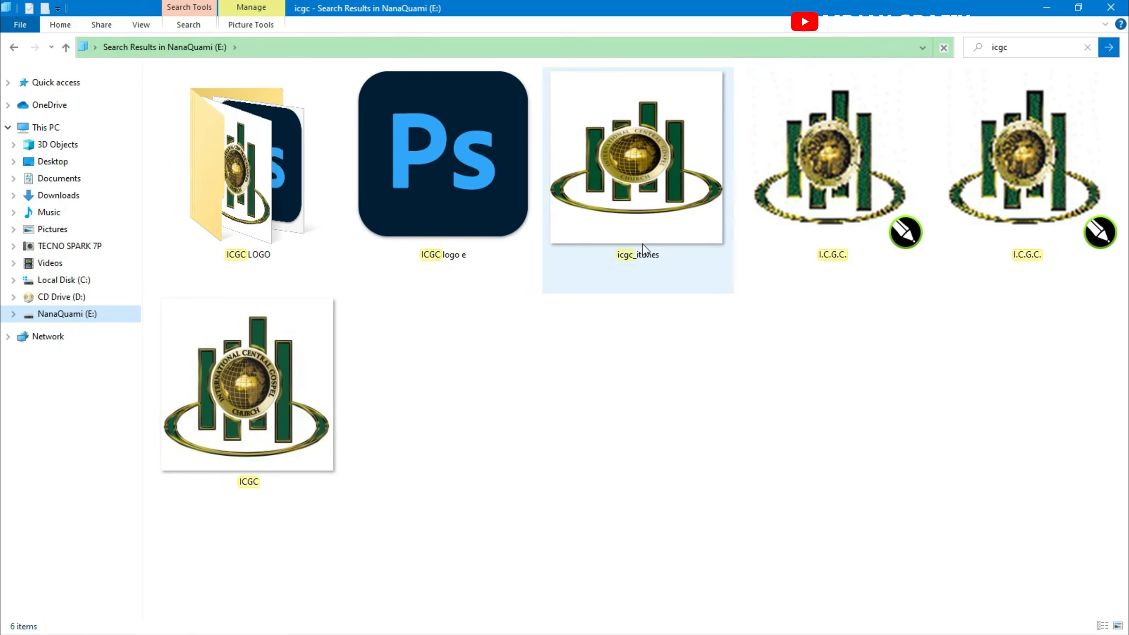
- Open icgc_itunes.png in the photo viewer and snap it side by side with Photoshop
click(652, 217)
double_click(645, 196)
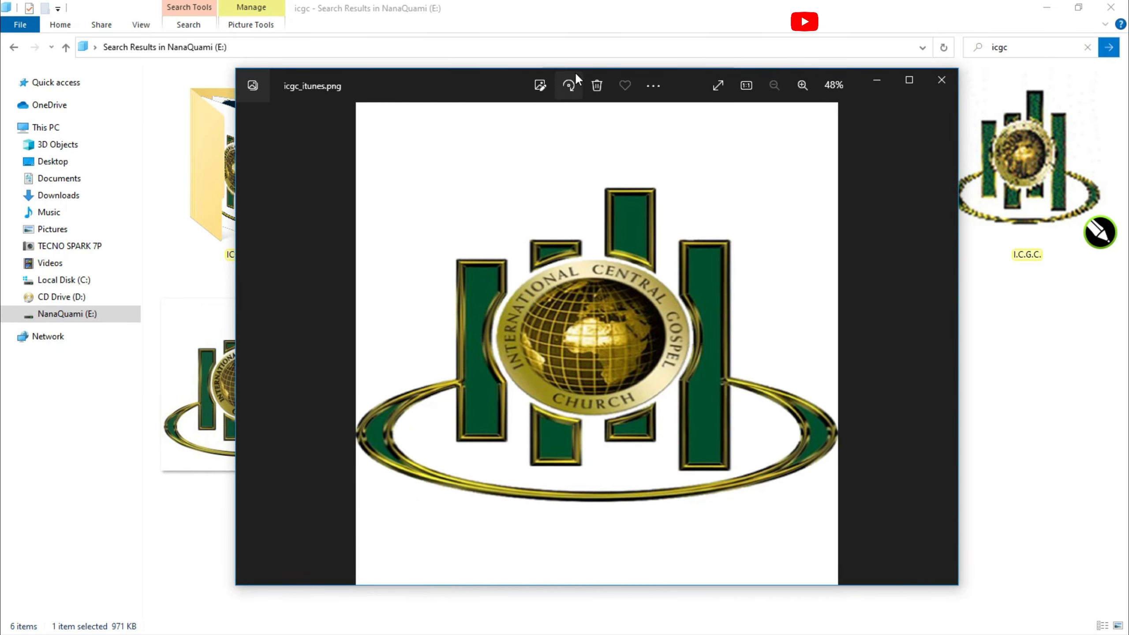
drag(496, 82, 1128, 44)
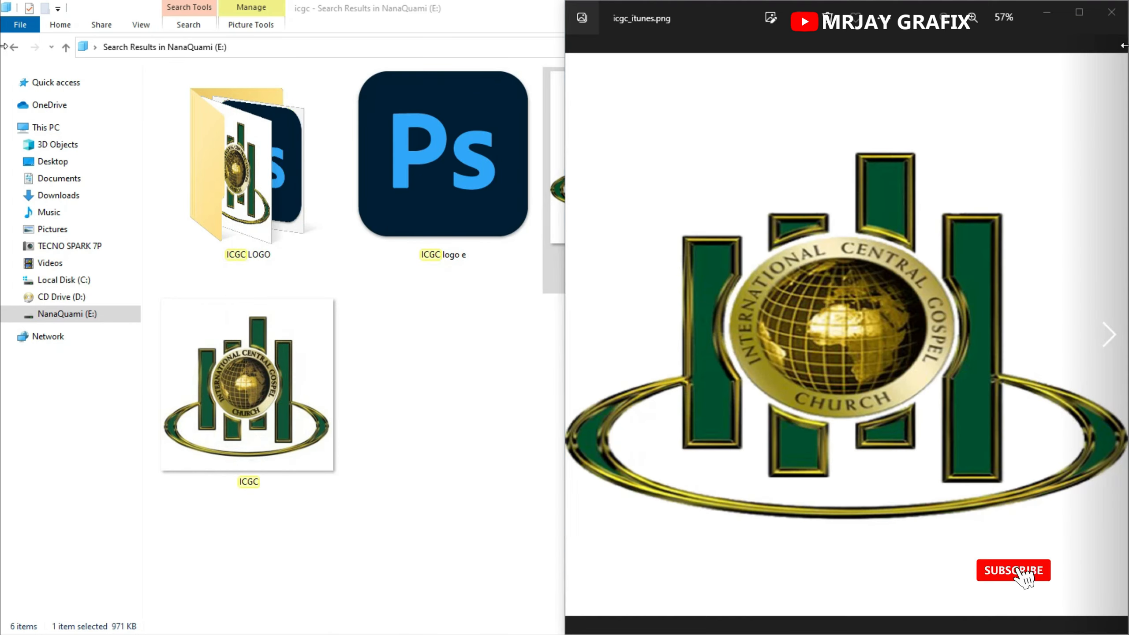
click(373, 189)
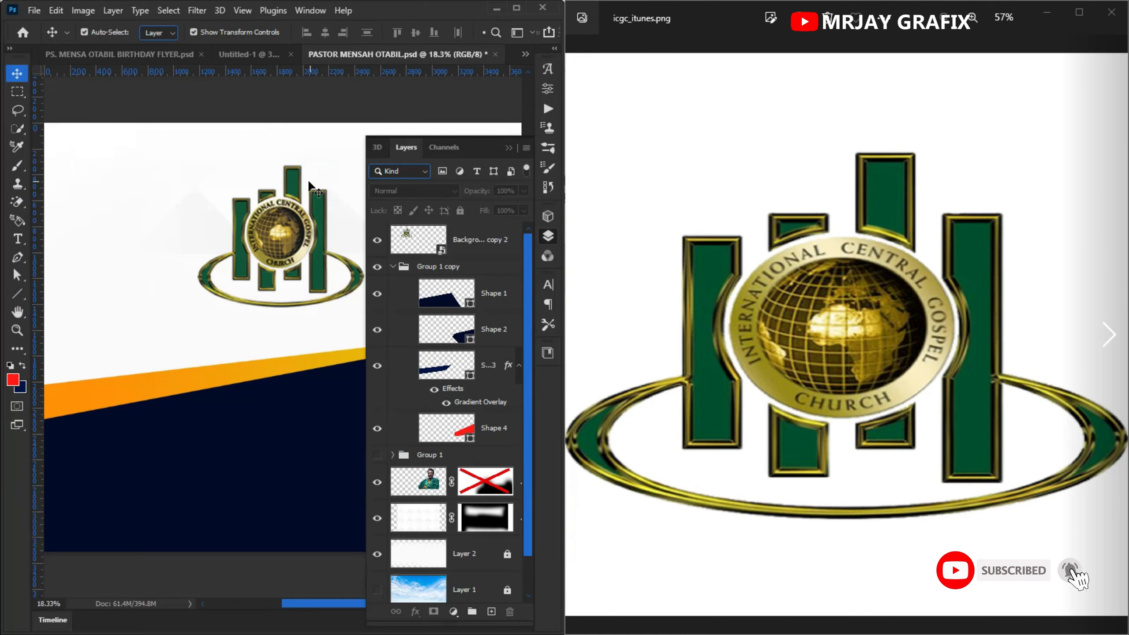
- Set the foreground color to the logo's green, 004f2f, sampled from the reference image
click(12, 379)
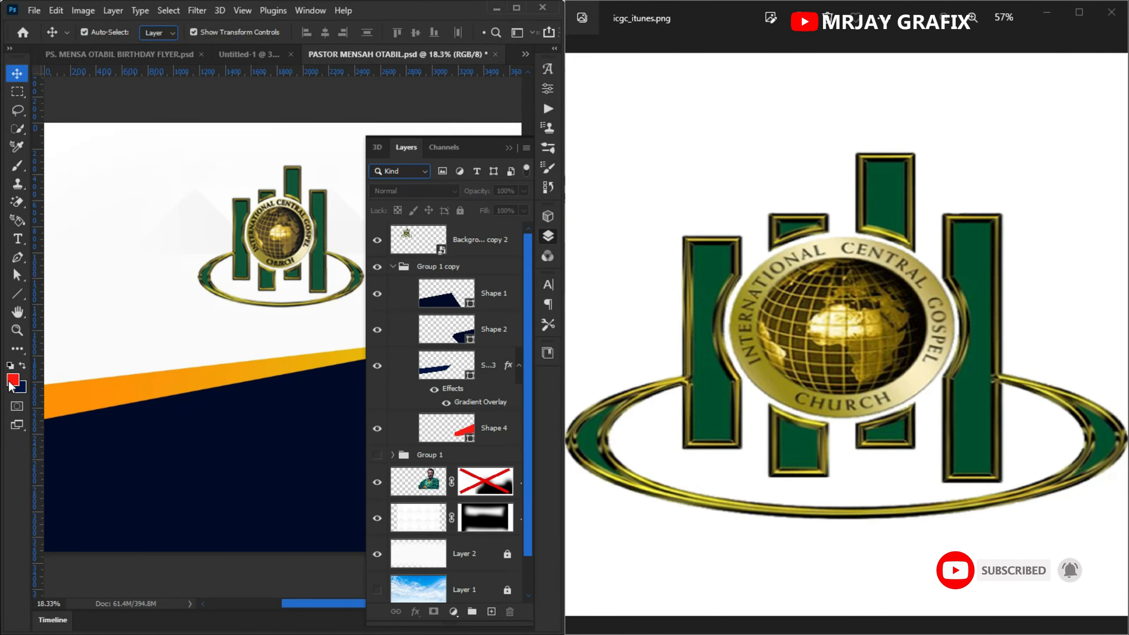
drag(189, 454, 717, 414)
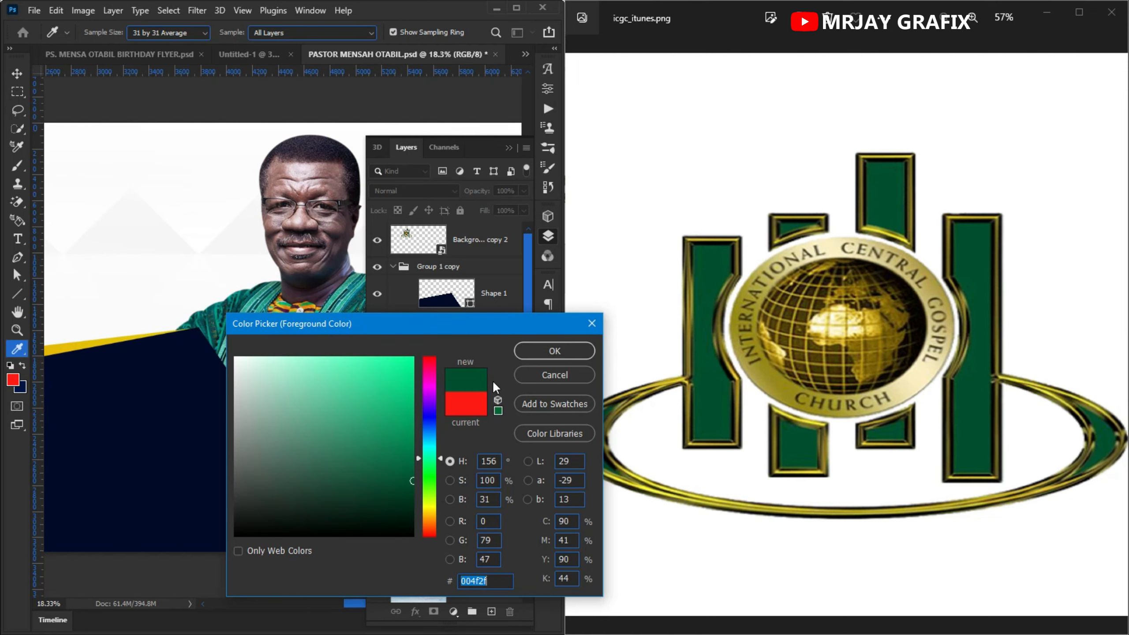
click(575, 351)
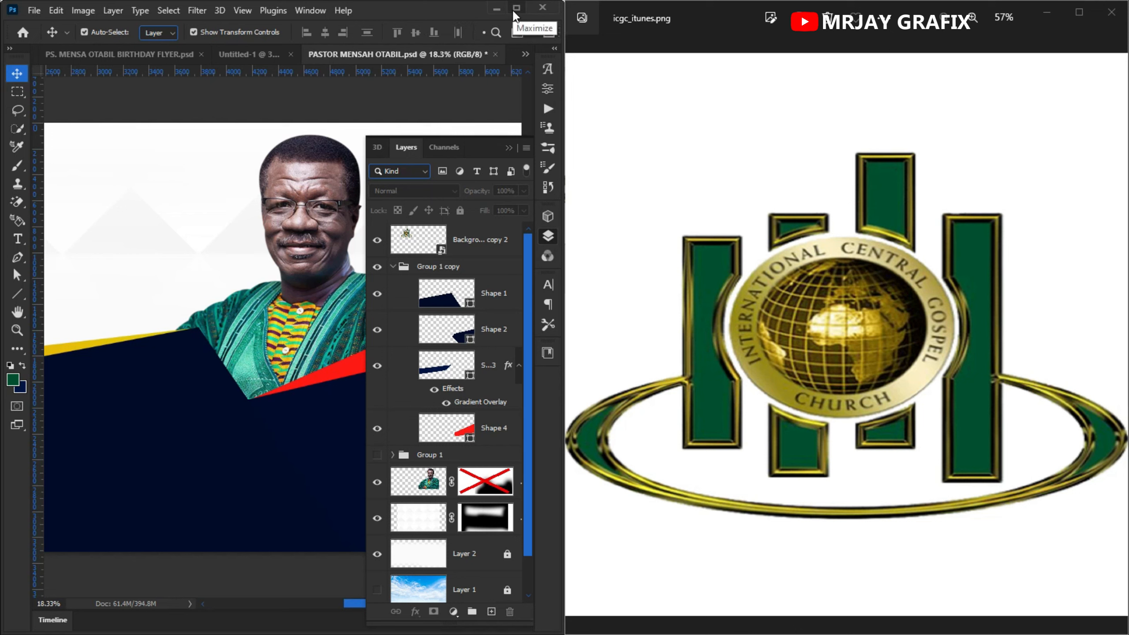
- Recolor Shape 1 to the logo green 004f2f, sampling it from the reference image
click(131, 393)
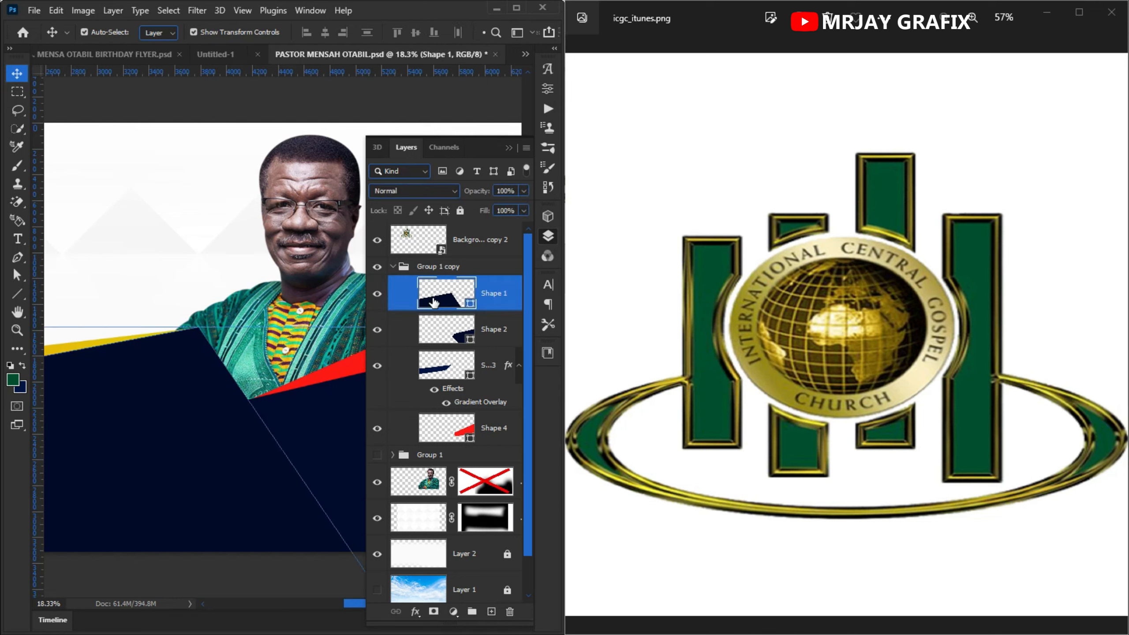
double_click(470, 305)
drag(191, 407, 601, 416)
drag(182, 405, 712, 427)
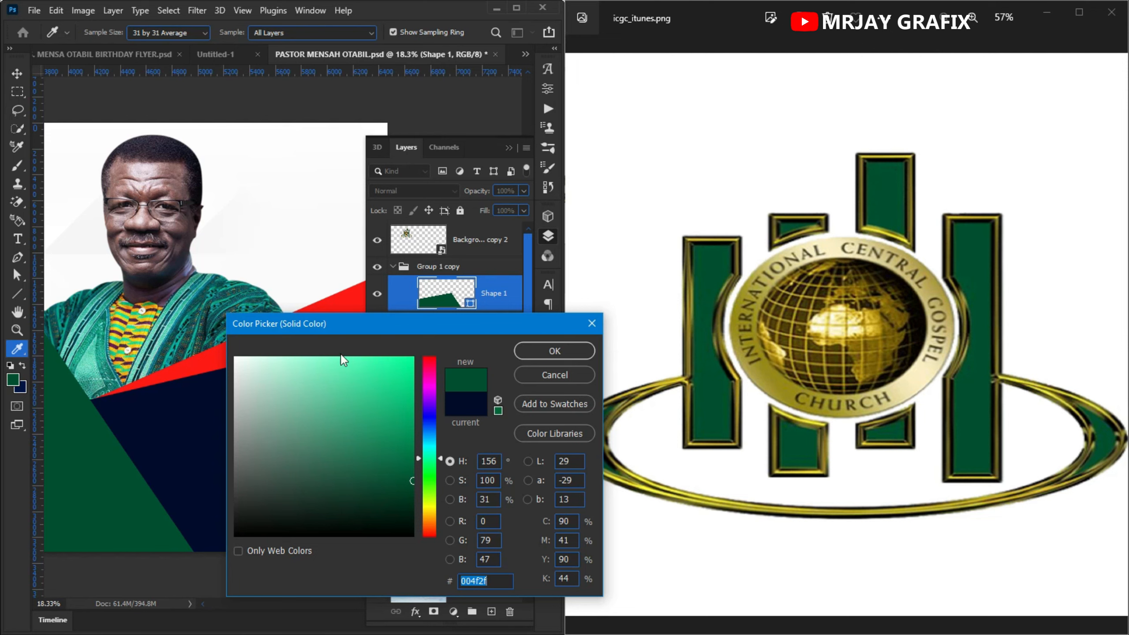
click(547, 363)
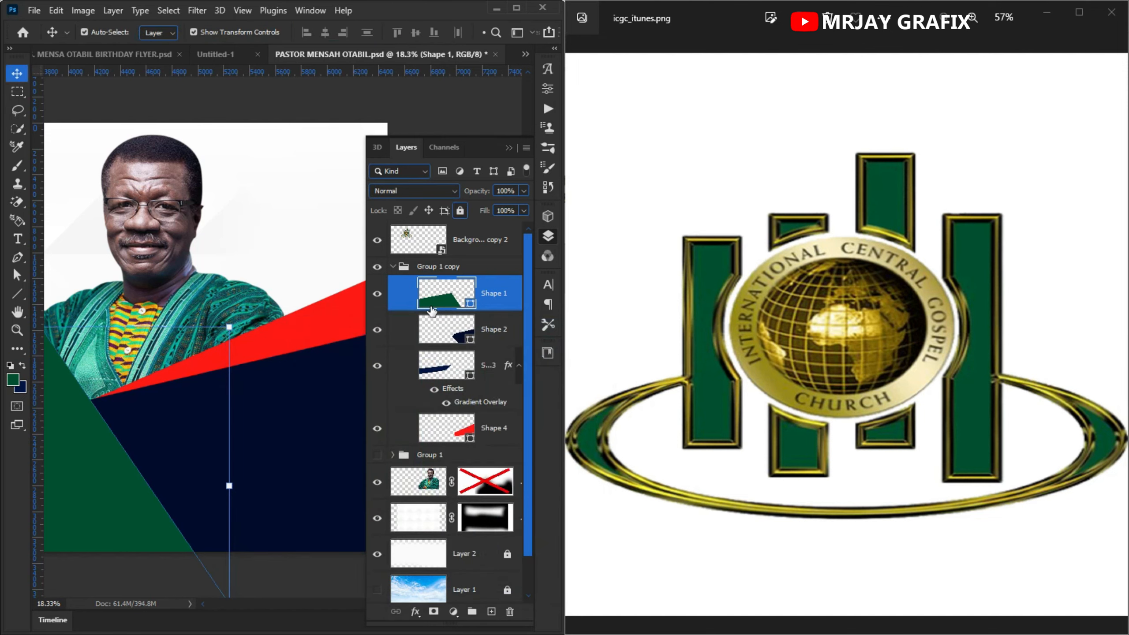
- Recolor Shape 2 to the same green 004f2f, sampling it from the banner
click(467, 340)
double_click(468, 340)
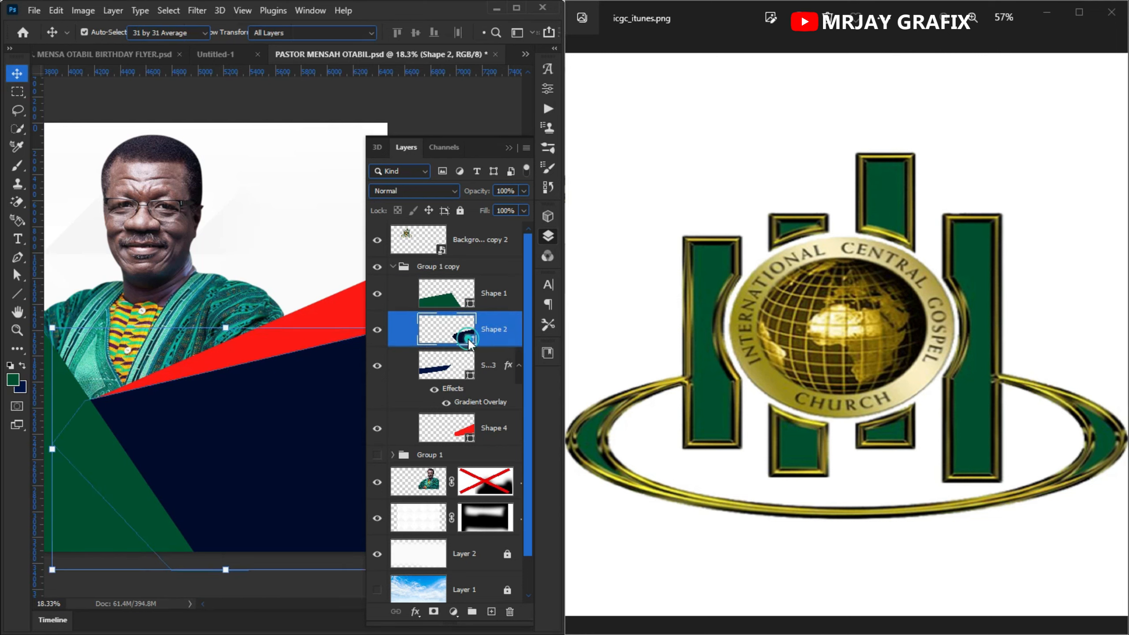
click(116, 488)
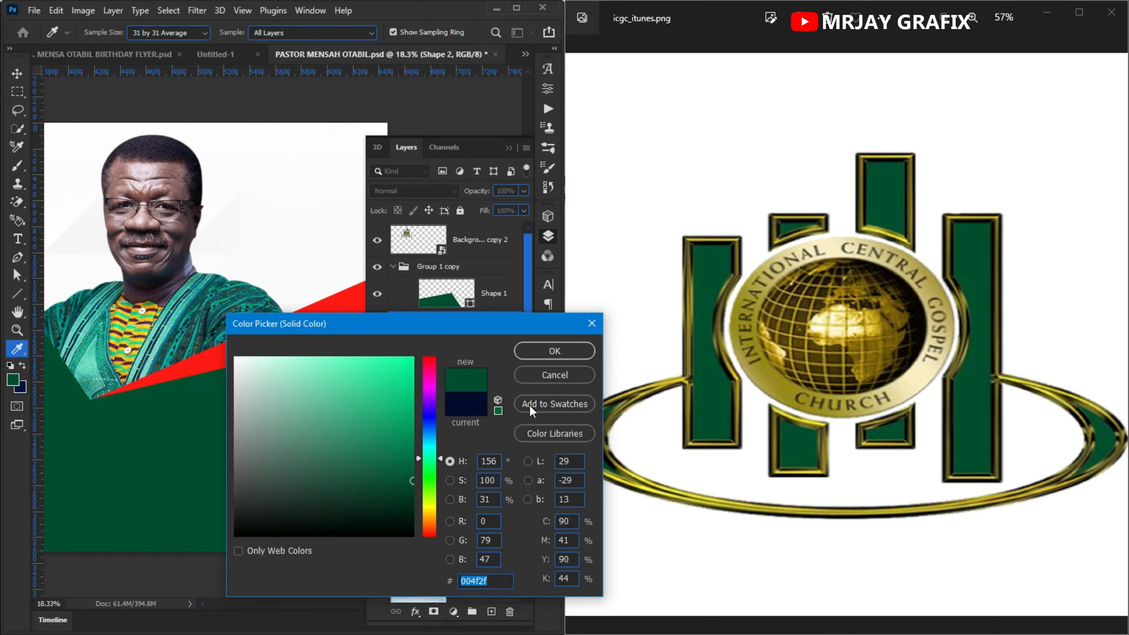
click(538, 356)
key(v)
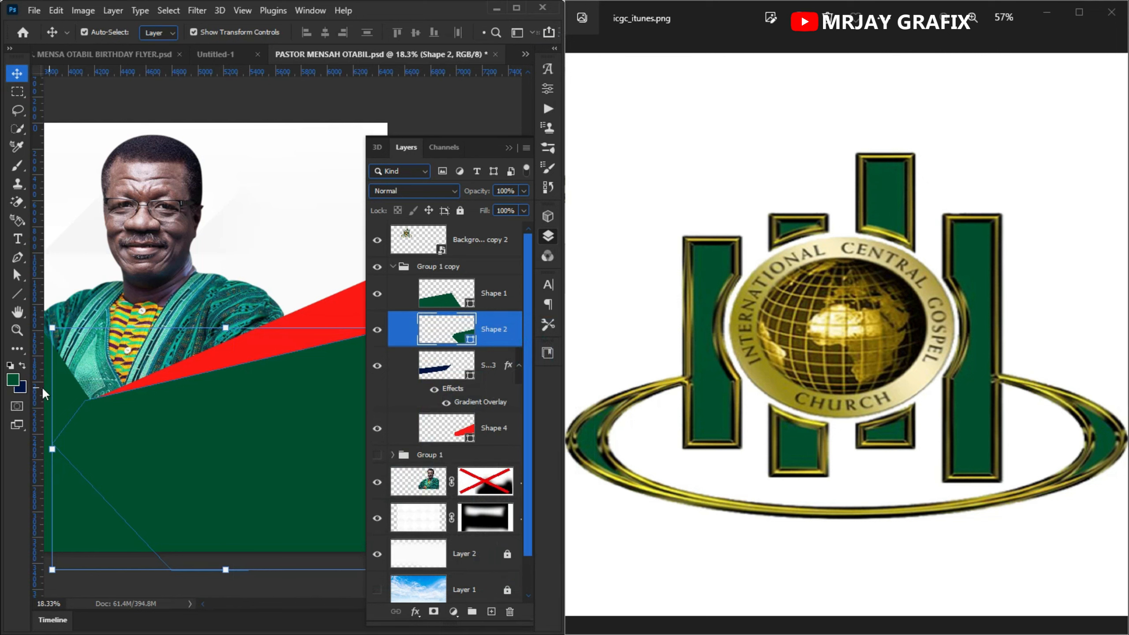
- Recolor the red Shape 4 to the logo's gold, a38e25, sampled from the reference image
click(289, 345)
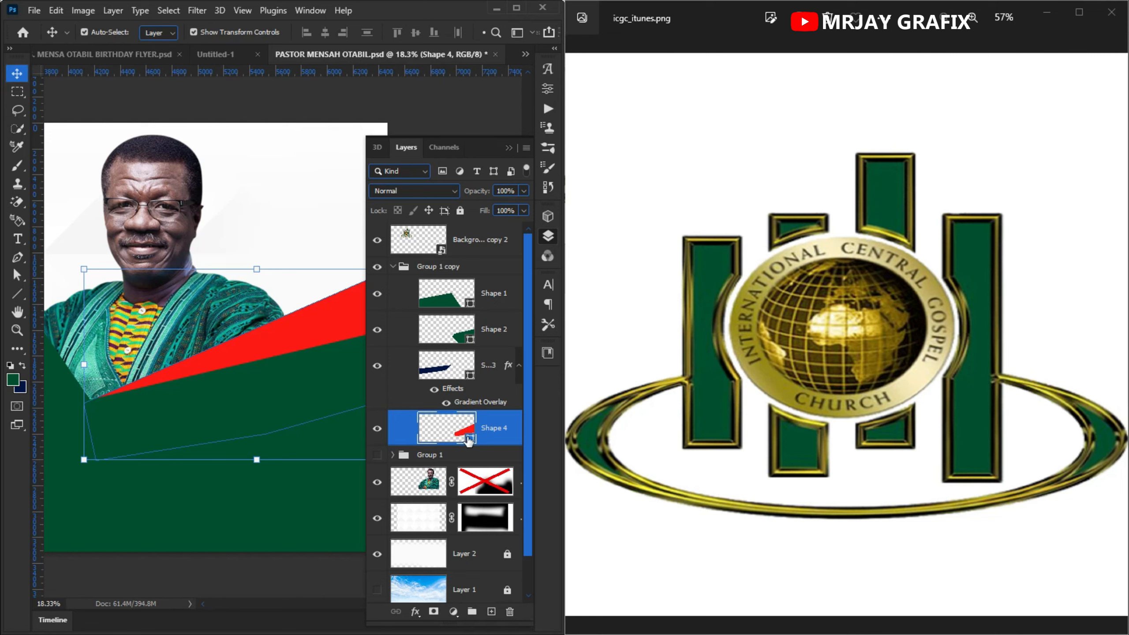
double_click(469, 440)
drag(194, 485, 781, 386)
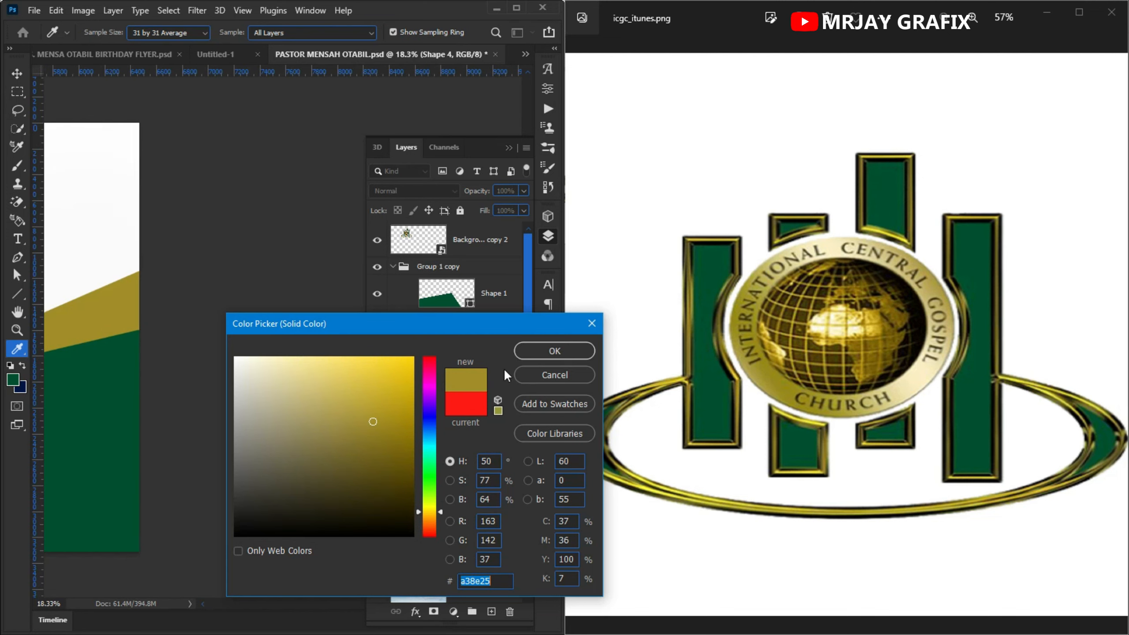
click(535, 359)
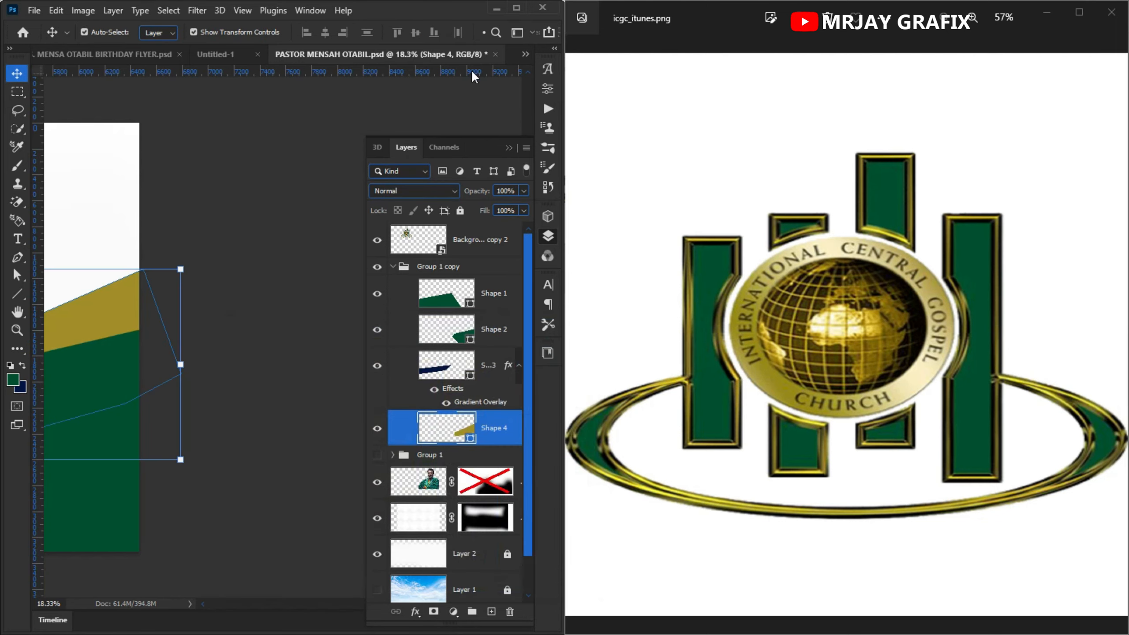
- Add a new empty layer above Shape 1 and clip it to Shape 1 as a clipping mask
click(514, 8)
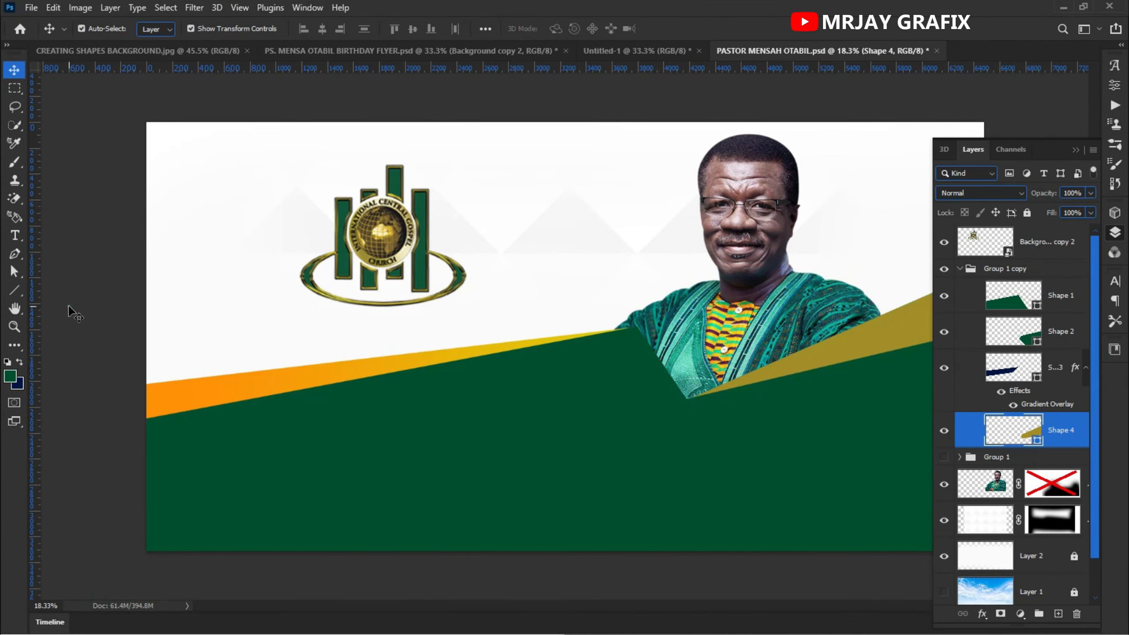
click(74, 314)
key(ctrl+0)
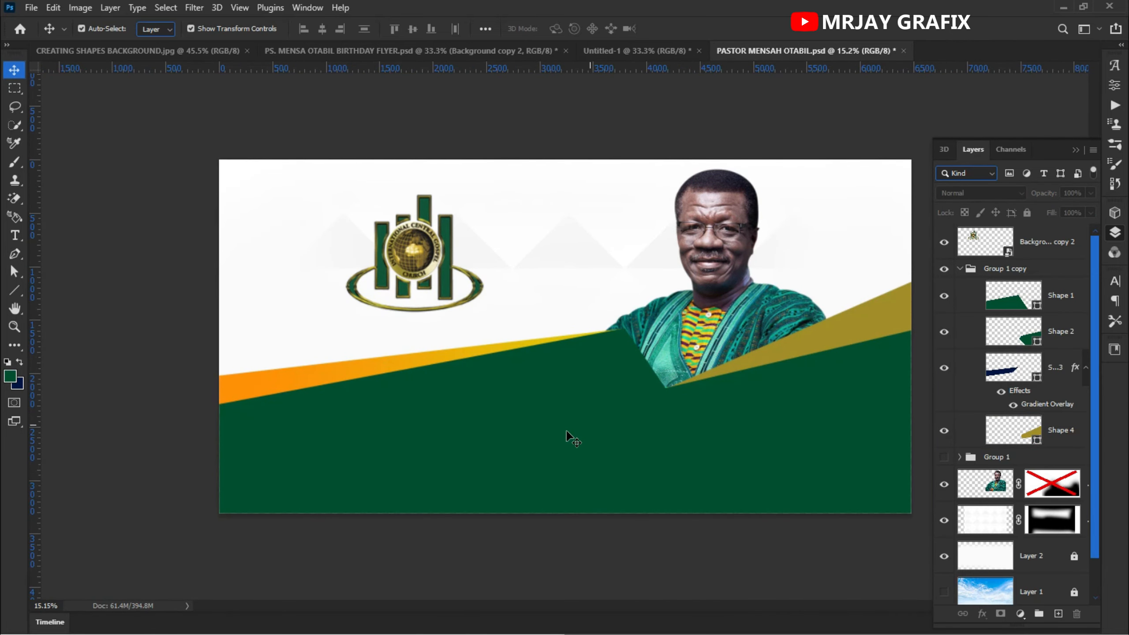
click(507, 468)
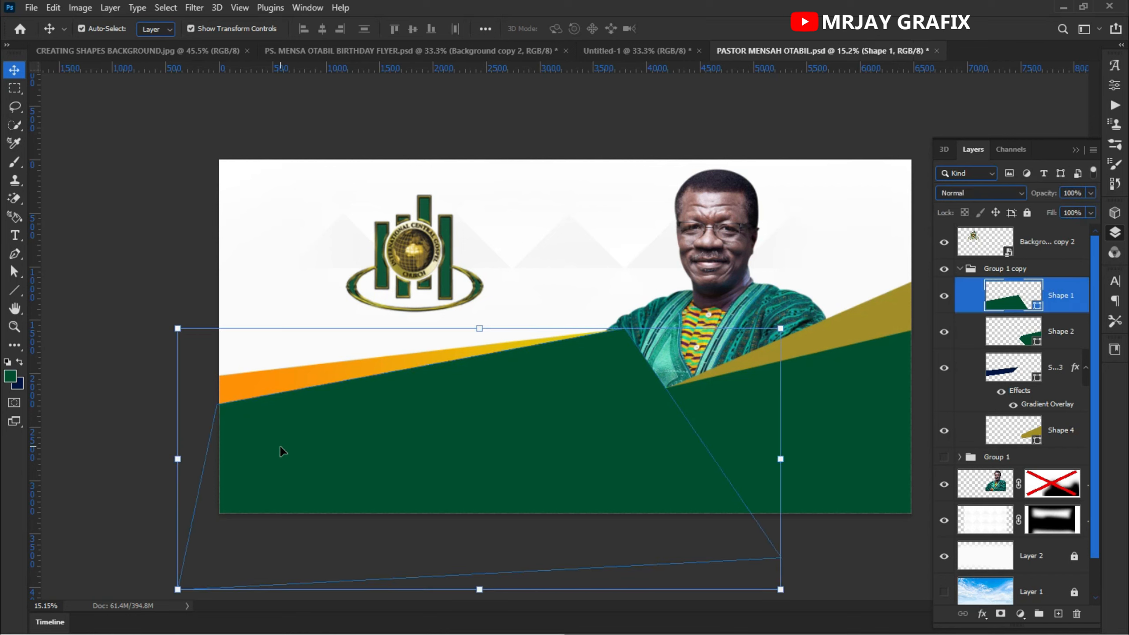
click(106, 387)
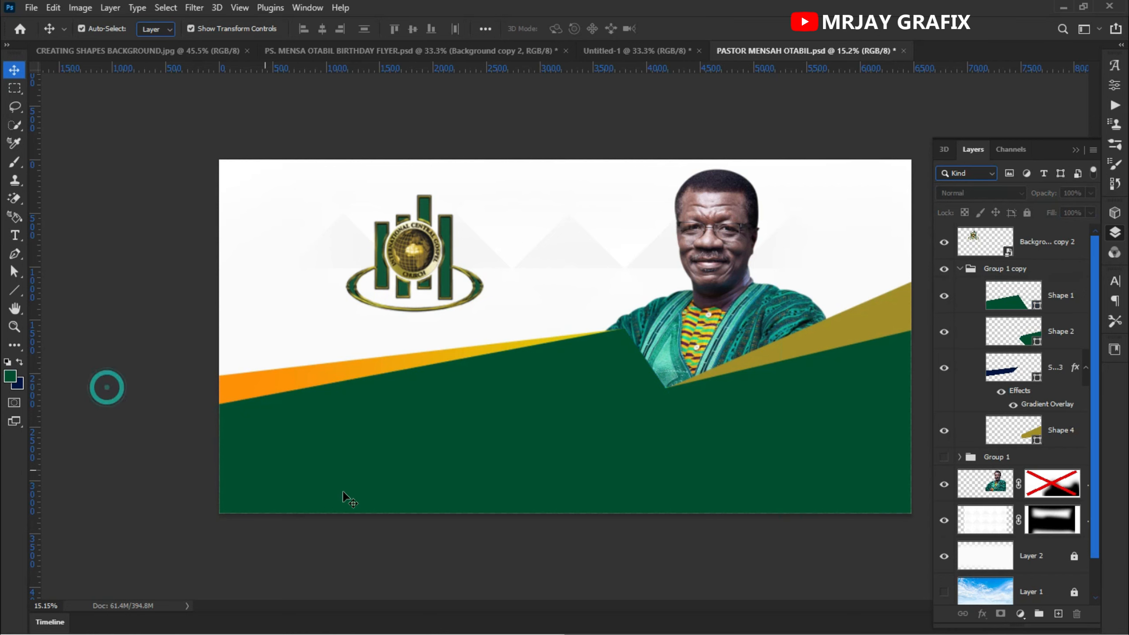
click(486, 471)
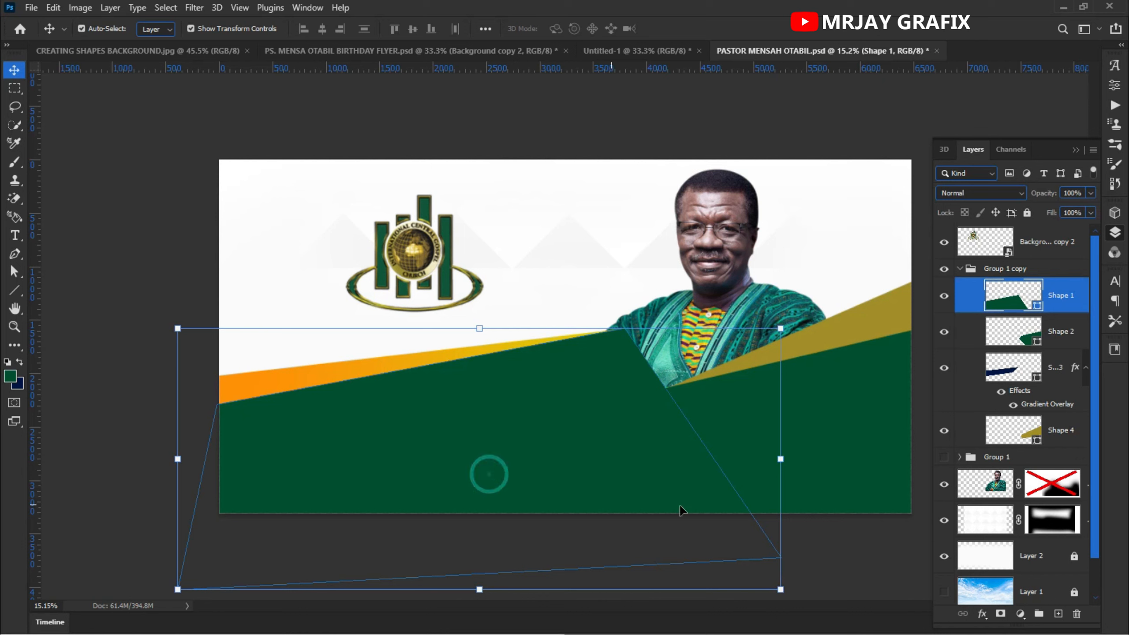
click(1058, 614)
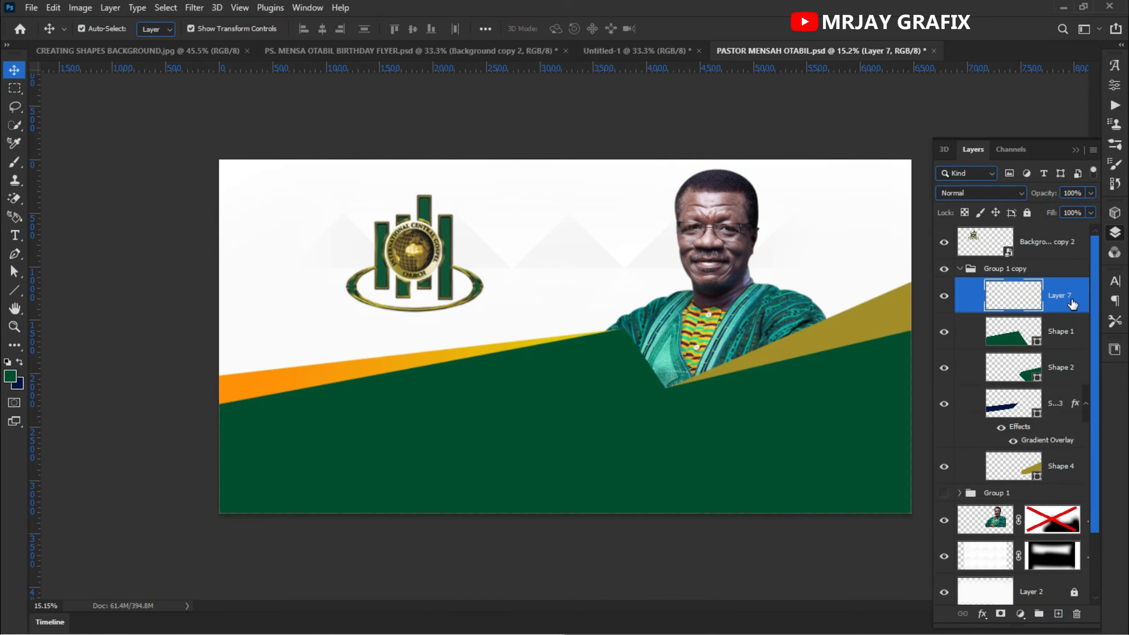
right_click(1072, 304)
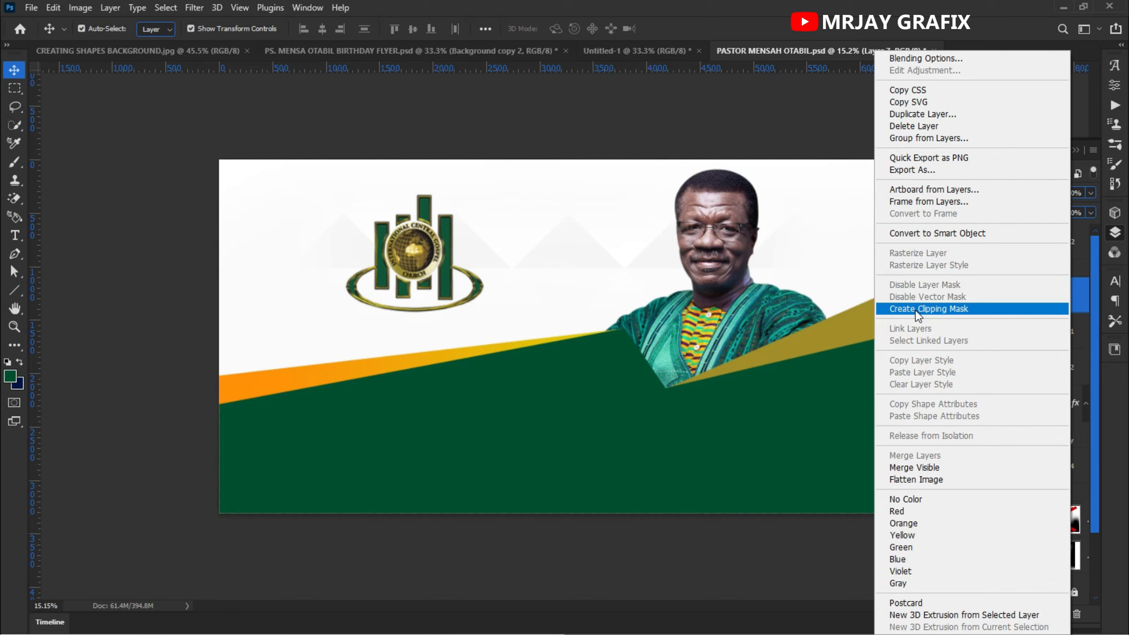
click(915, 310)
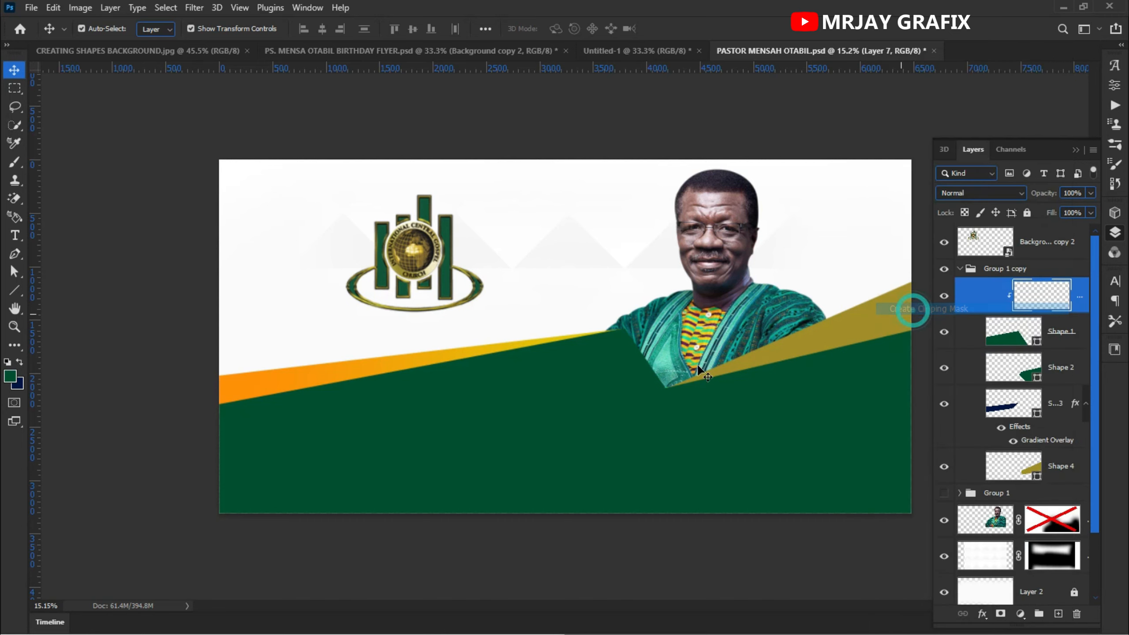
- Set the foreground color to a lighter green, 01814d
click(10, 378)
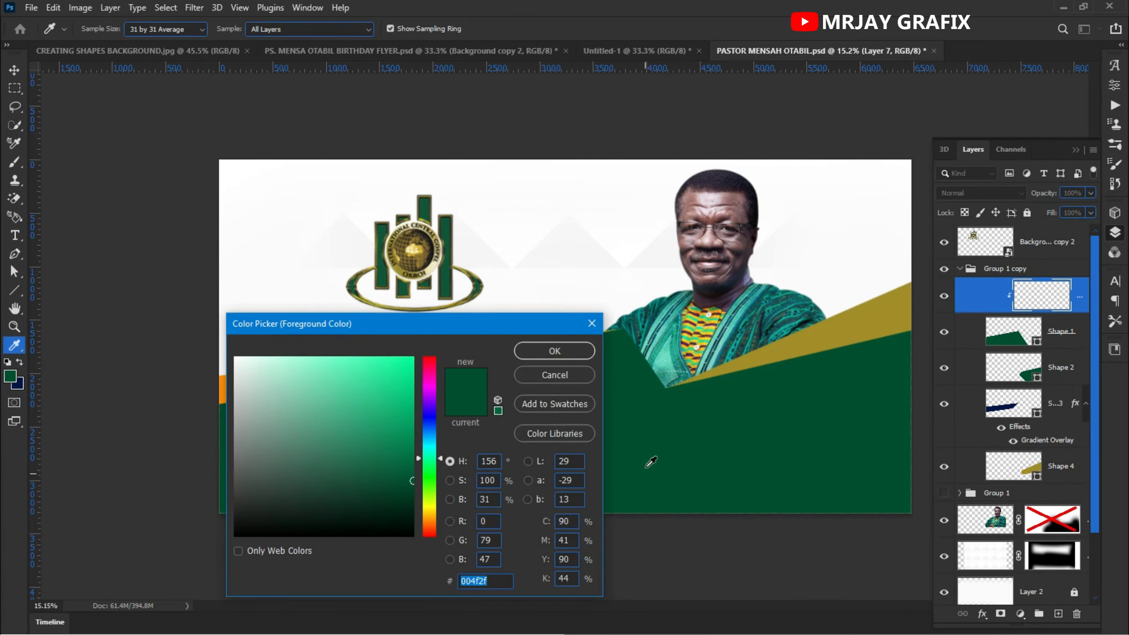
click(411, 445)
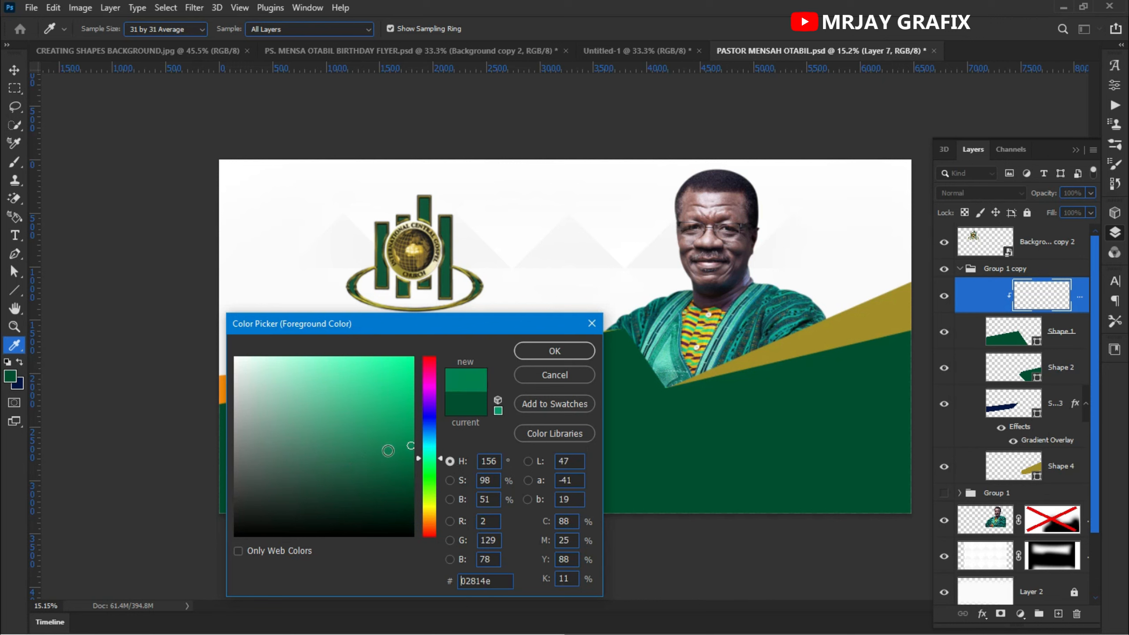
click(374, 441)
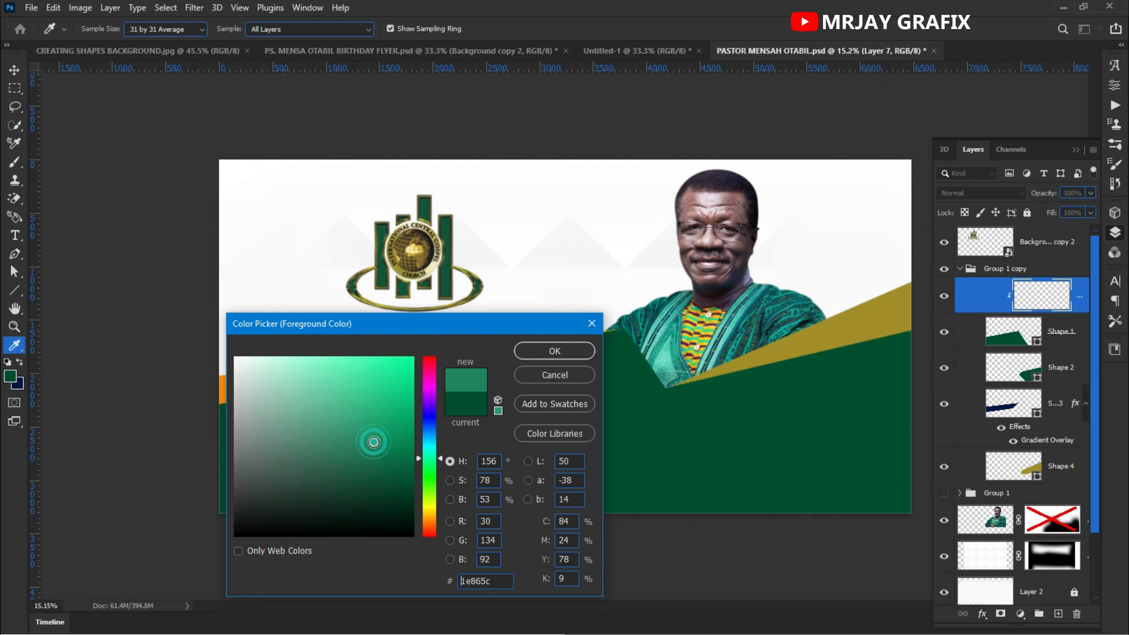
click(409, 473)
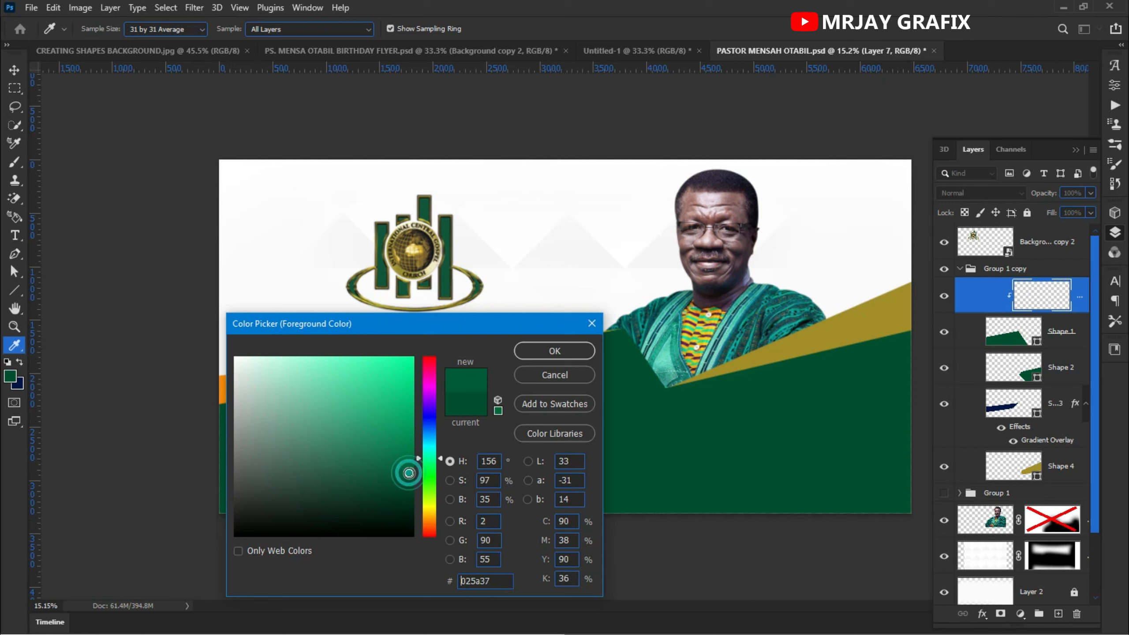
drag(407, 448, 413, 445)
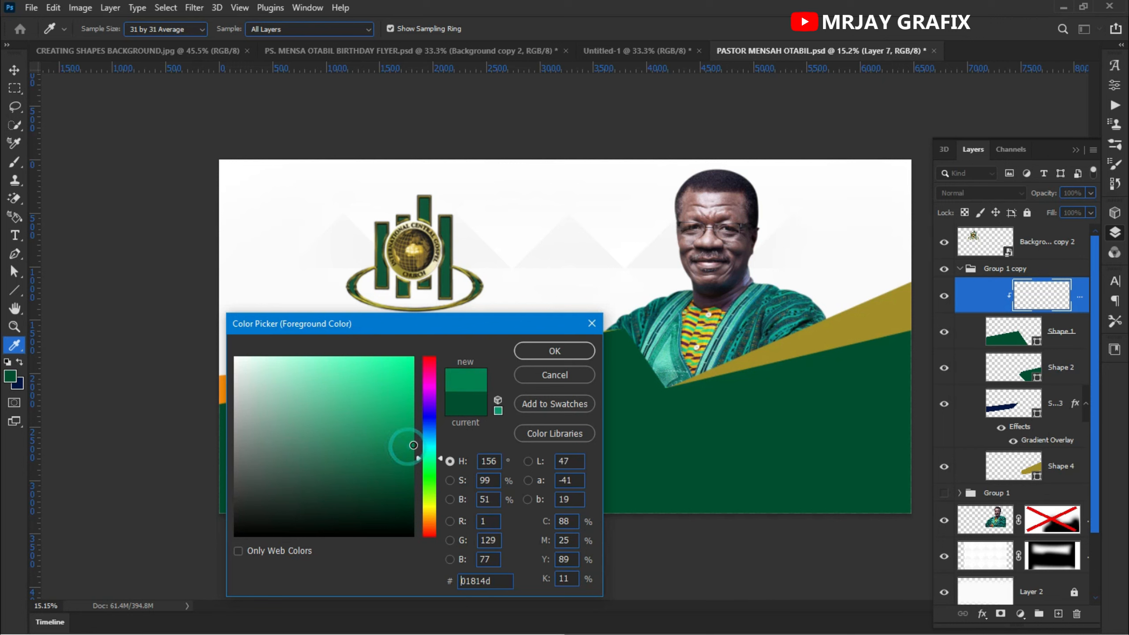
click(524, 354)
key(v)
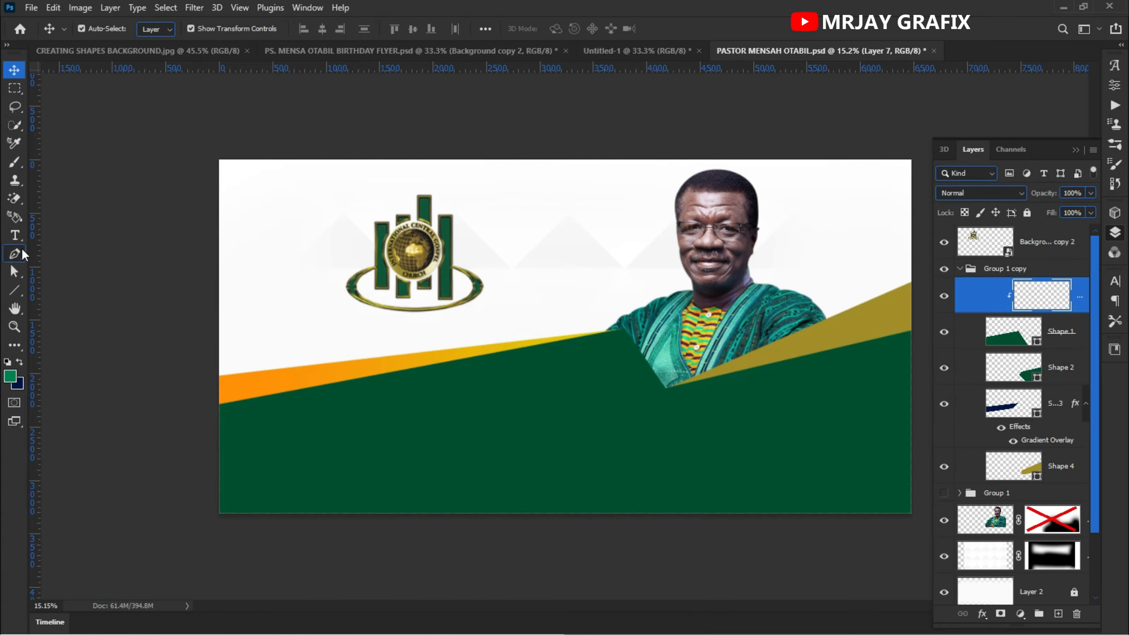
- Paint soft lighter-green highlights across the large green shape with a big soft brush on the clipped layer
click(14, 161)
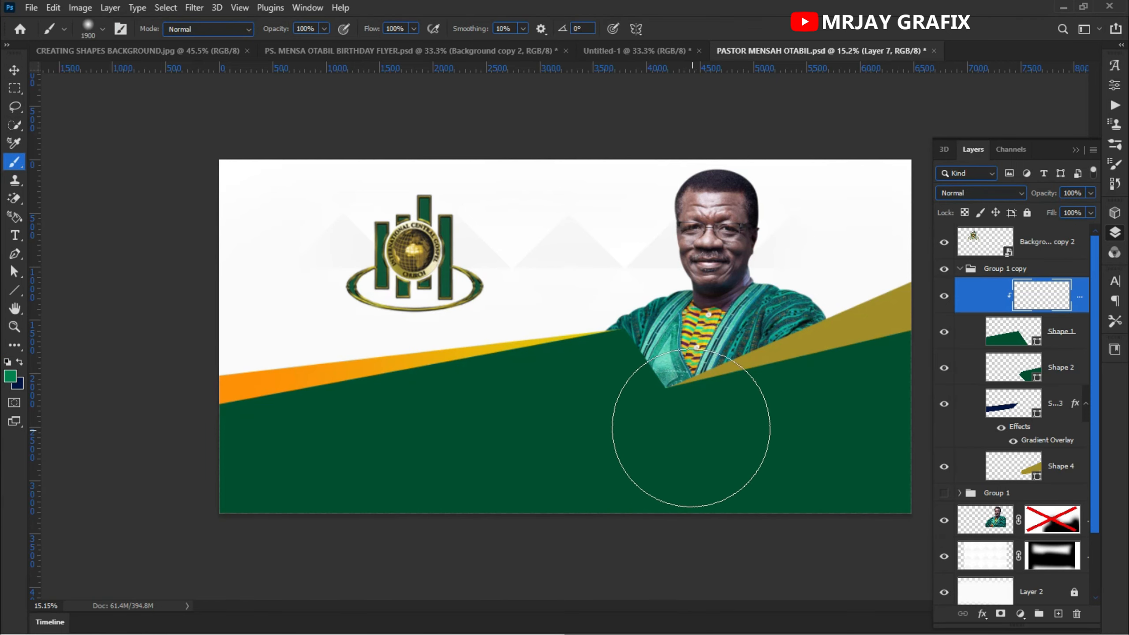
click(673, 434)
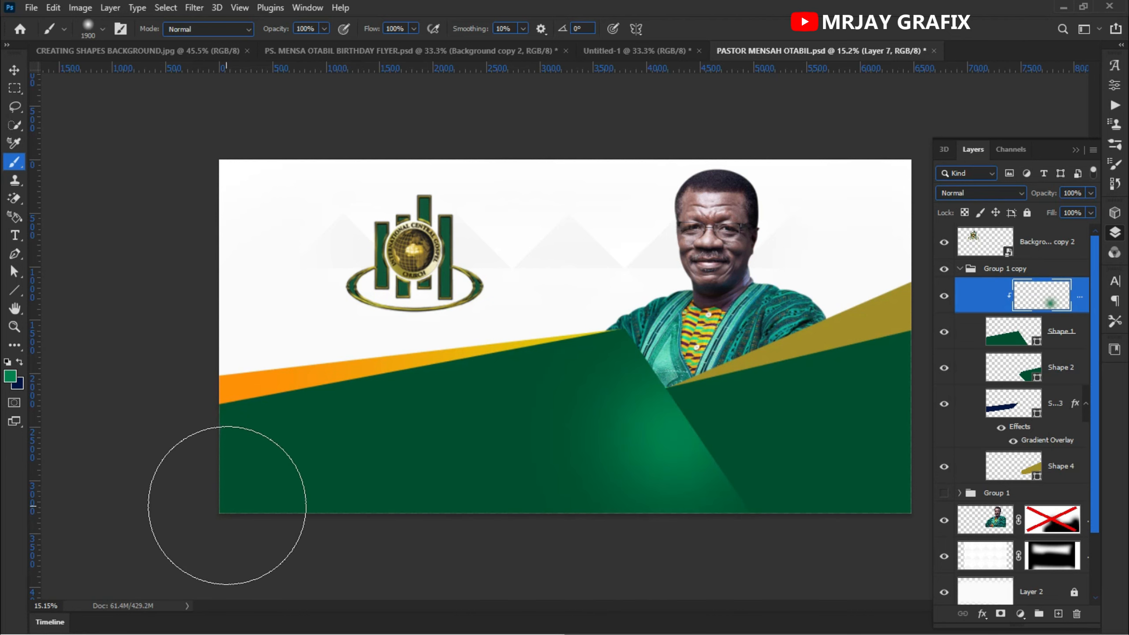
click(226, 446)
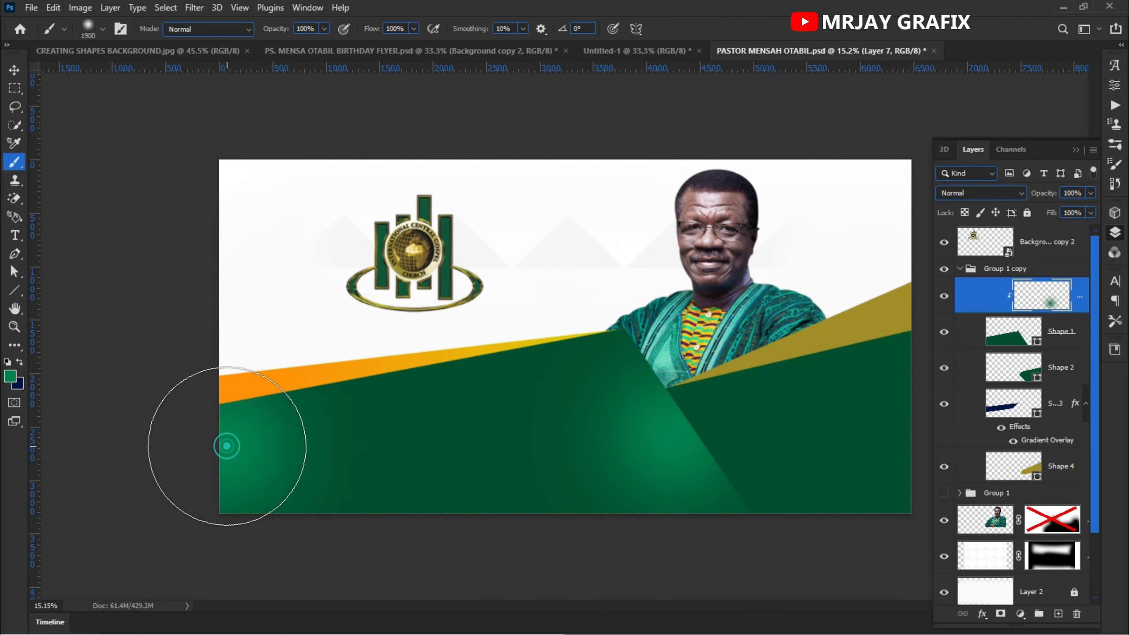
click(409, 392)
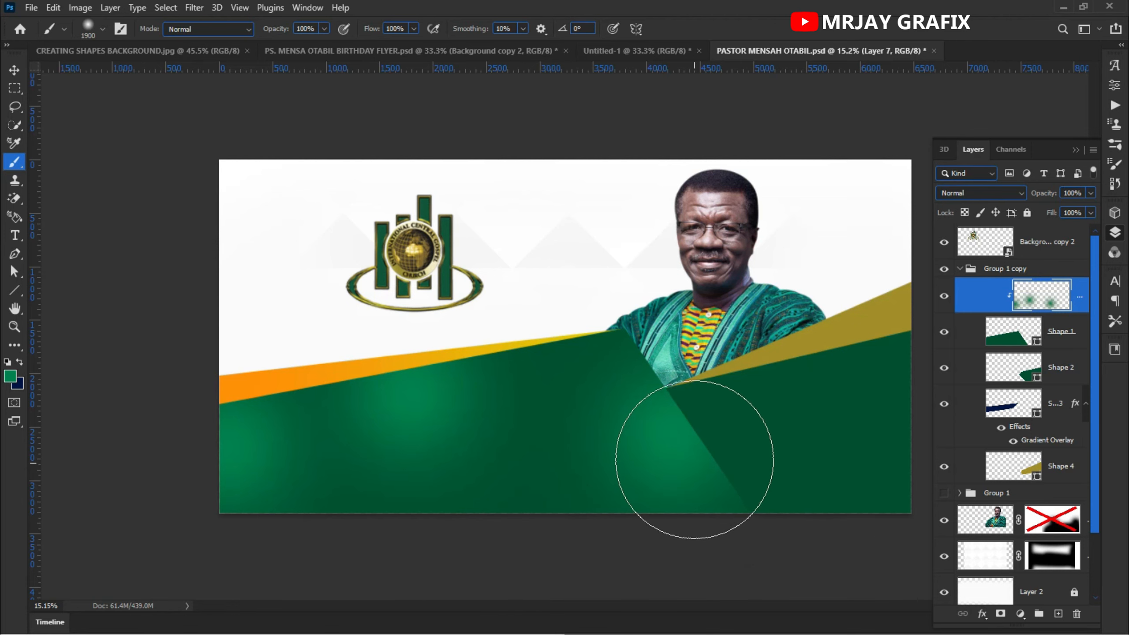
click(698, 451)
click(714, 427)
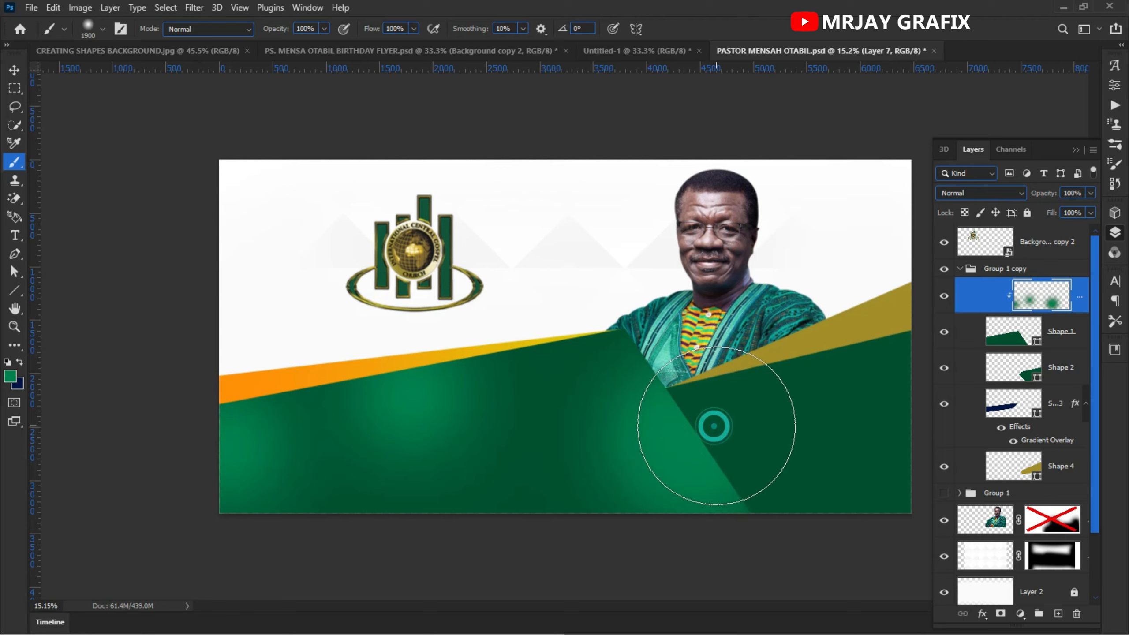
click(672, 394)
click(643, 342)
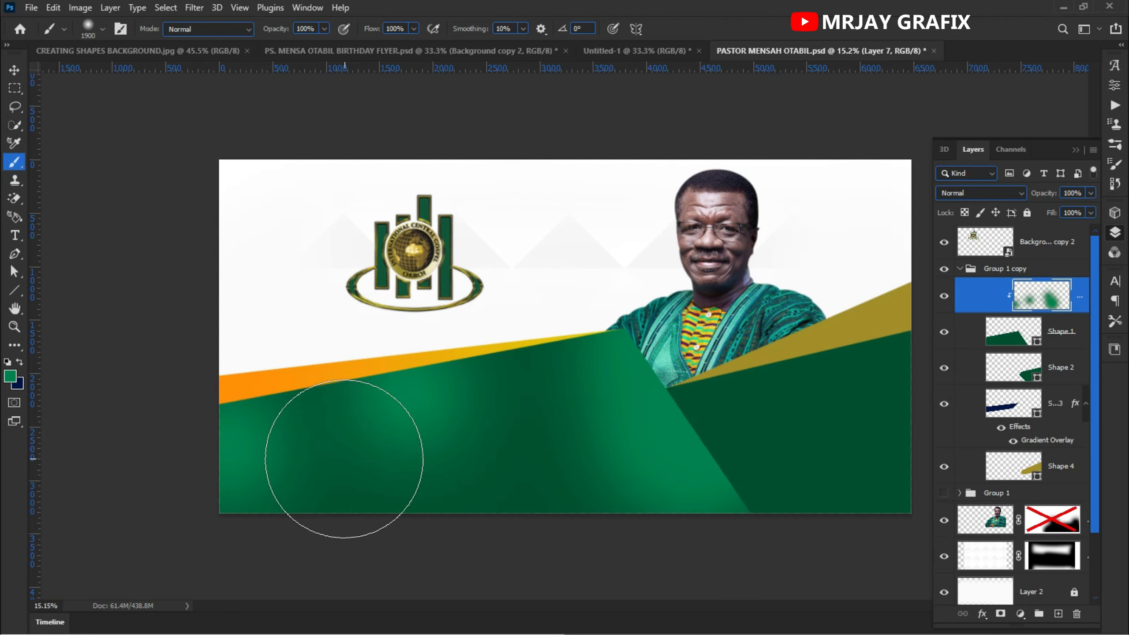
- Add a new layer above Shape 2, clip it to Shape 2, and paint soft lighter-green highlights on the right green shape
scroll(329, 449, down, 2)
scroll(664, 351, up, 1)
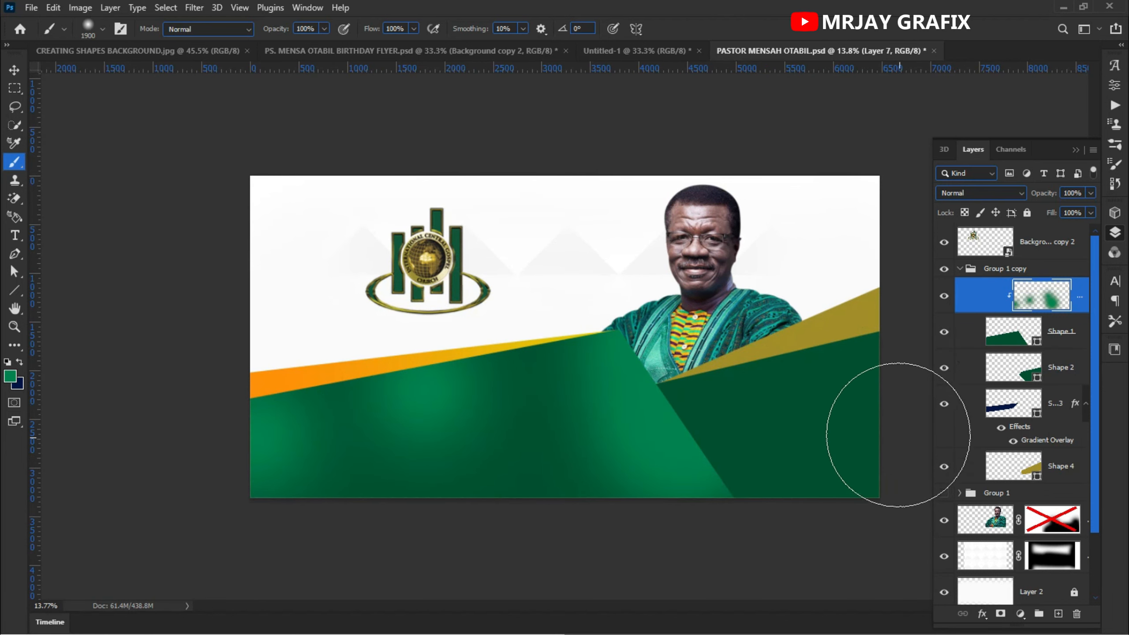
click(1042, 372)
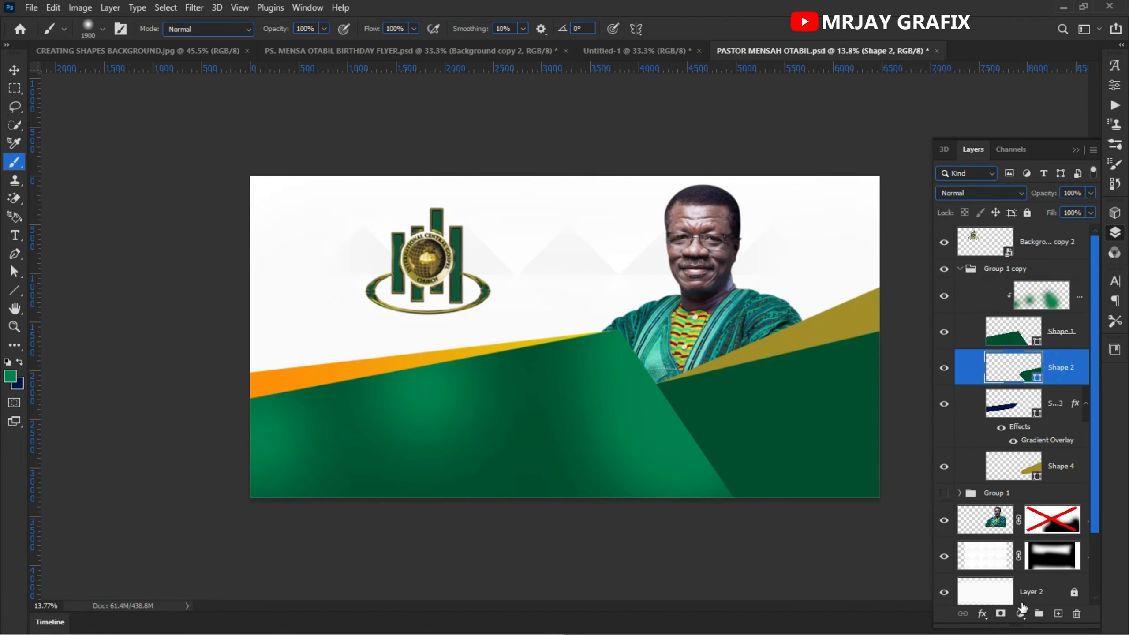
click(1058, 614)
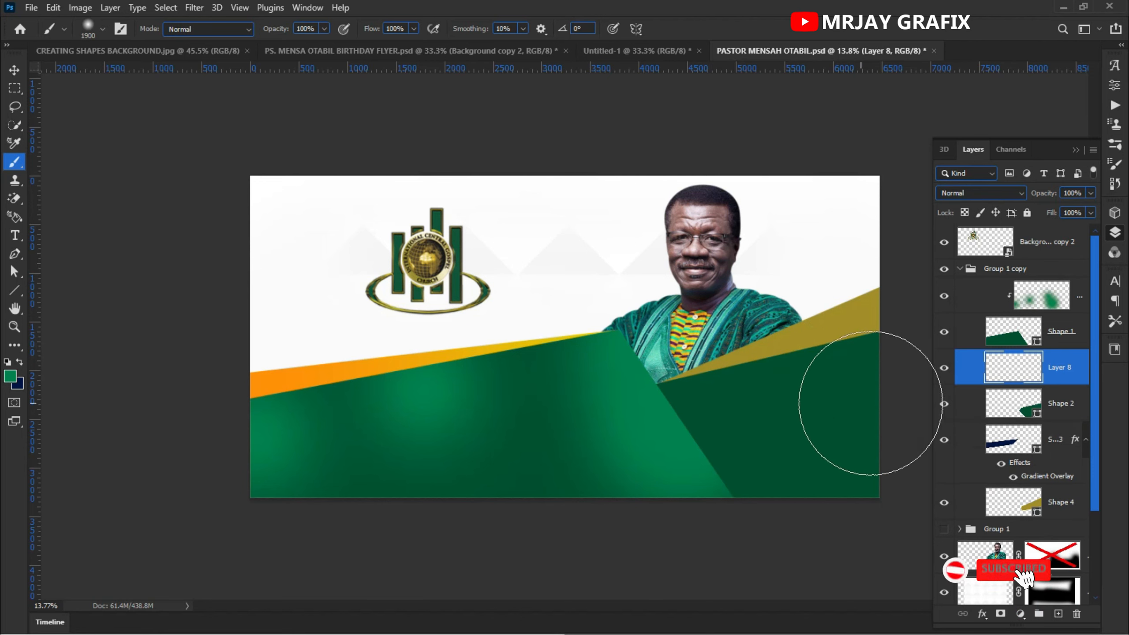
click(847, 356)
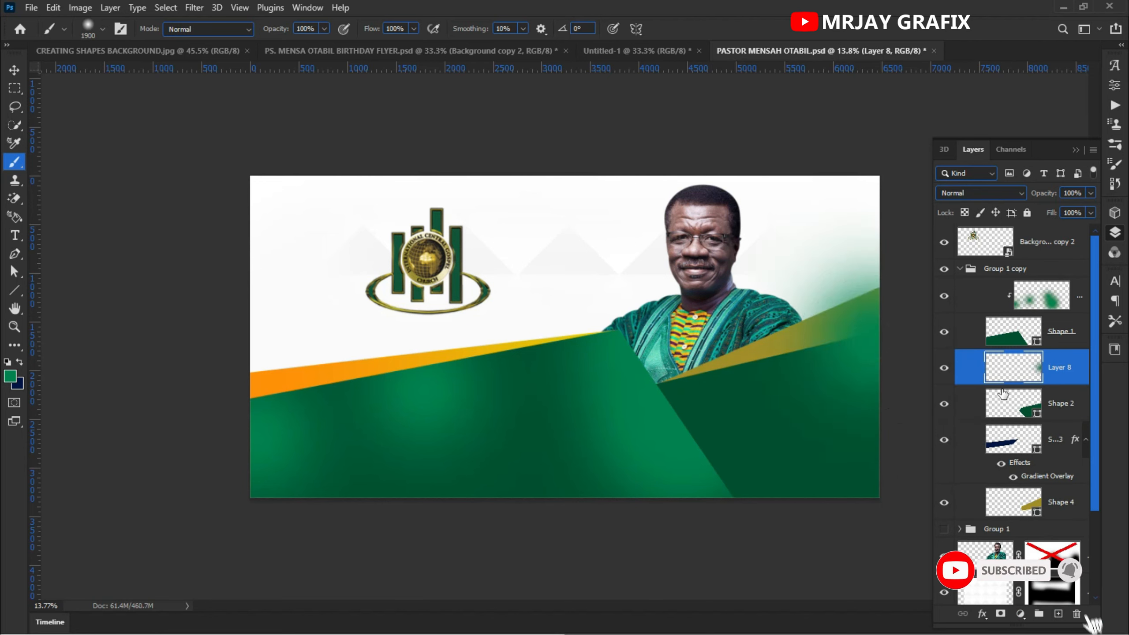
right_click(1077, 363)
click(978, 309)
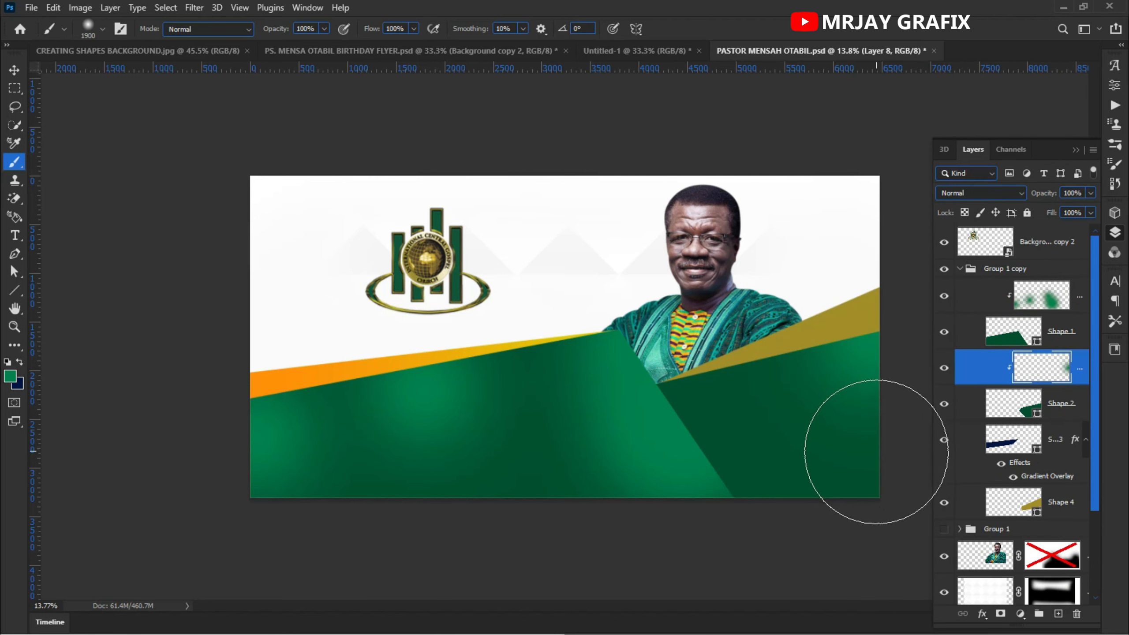
click(860, 480)
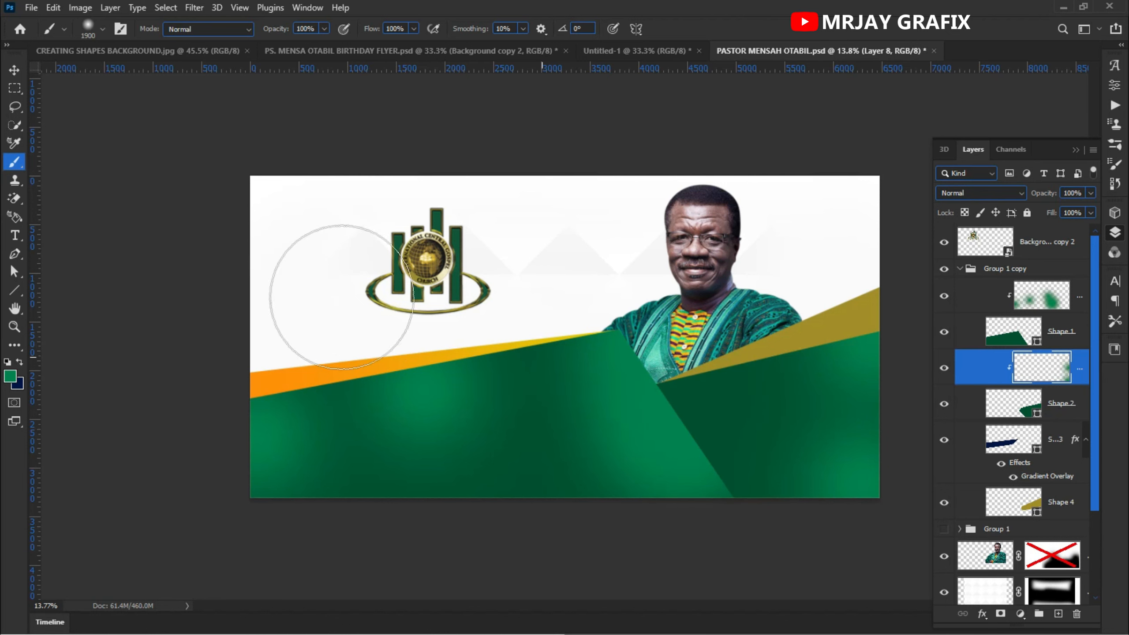
- Scale the logo down to about 89% and move it up toward the top of the banner
click(14, 69)
click(207, 398)
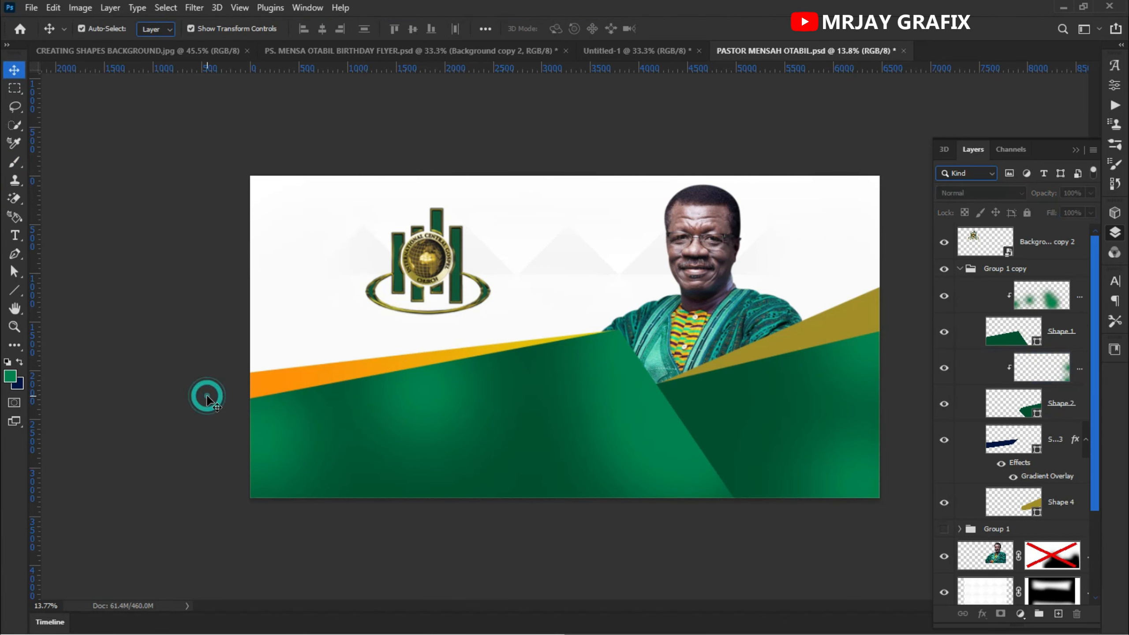
click(423, 275)
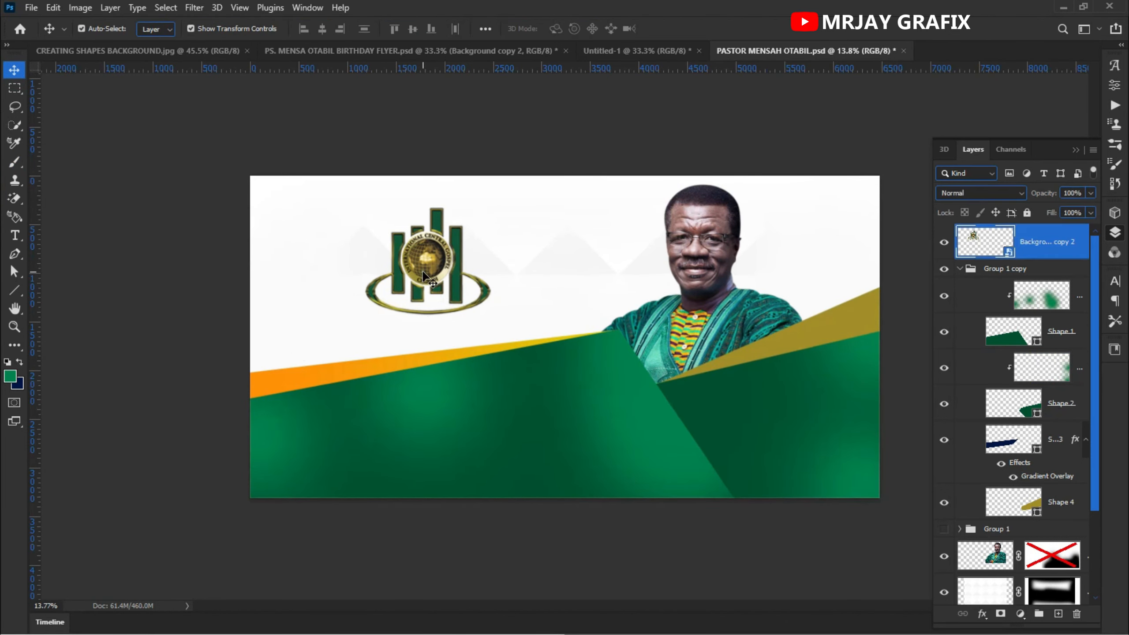
drag(425, 313, 437, 225)
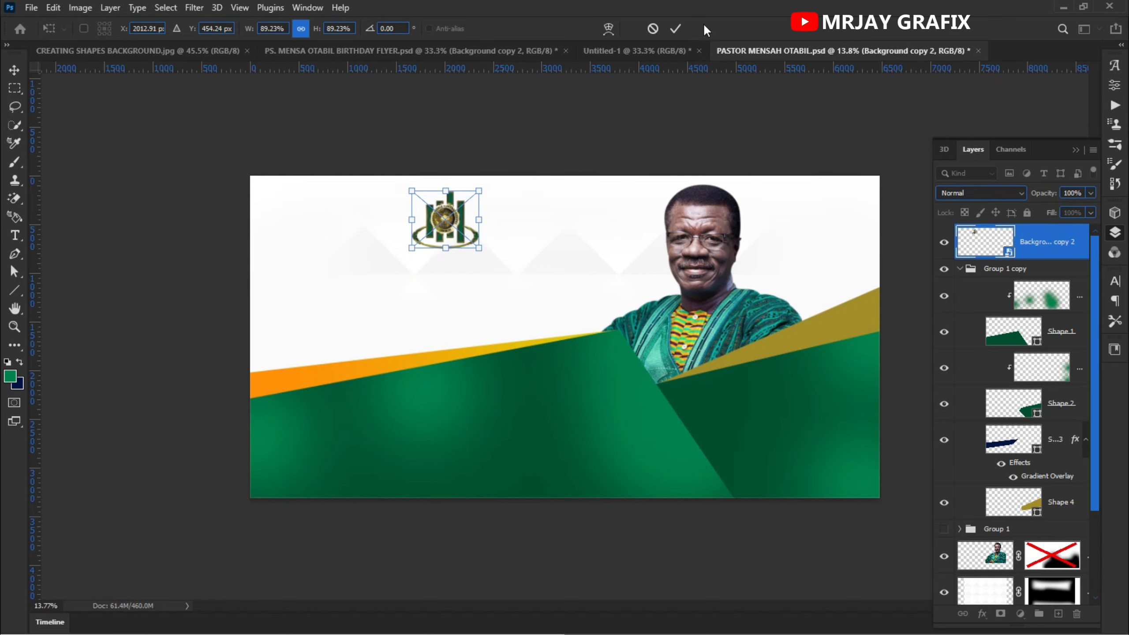
click(682, 30)
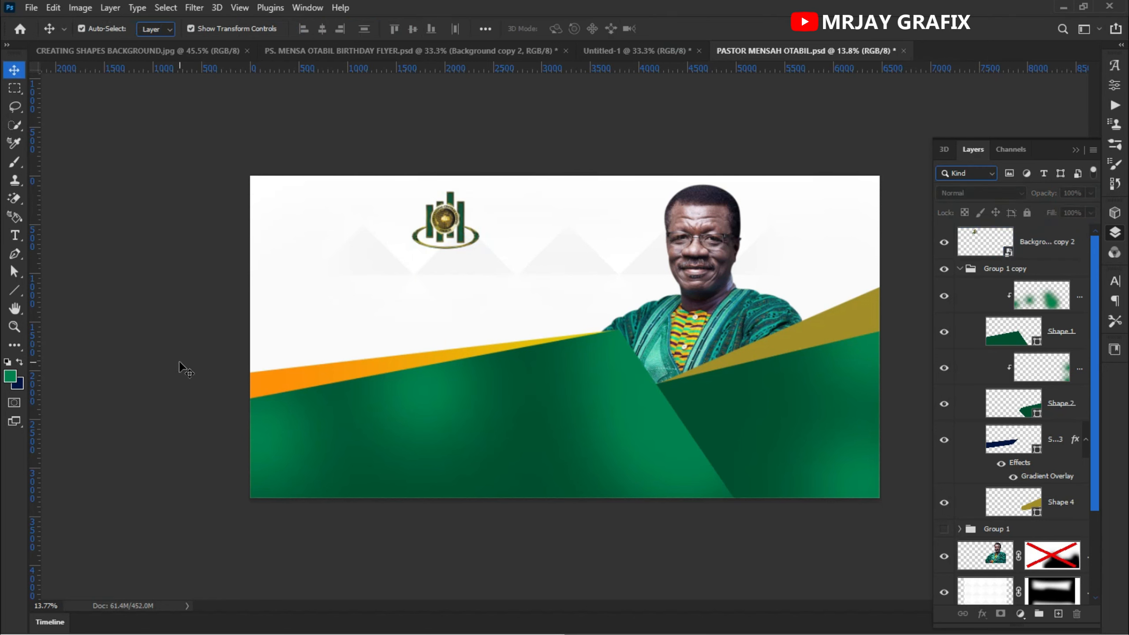
- Add a Montserrat SemiBold text layer below the logo and set its text color to black, 000000
click(438, 224)
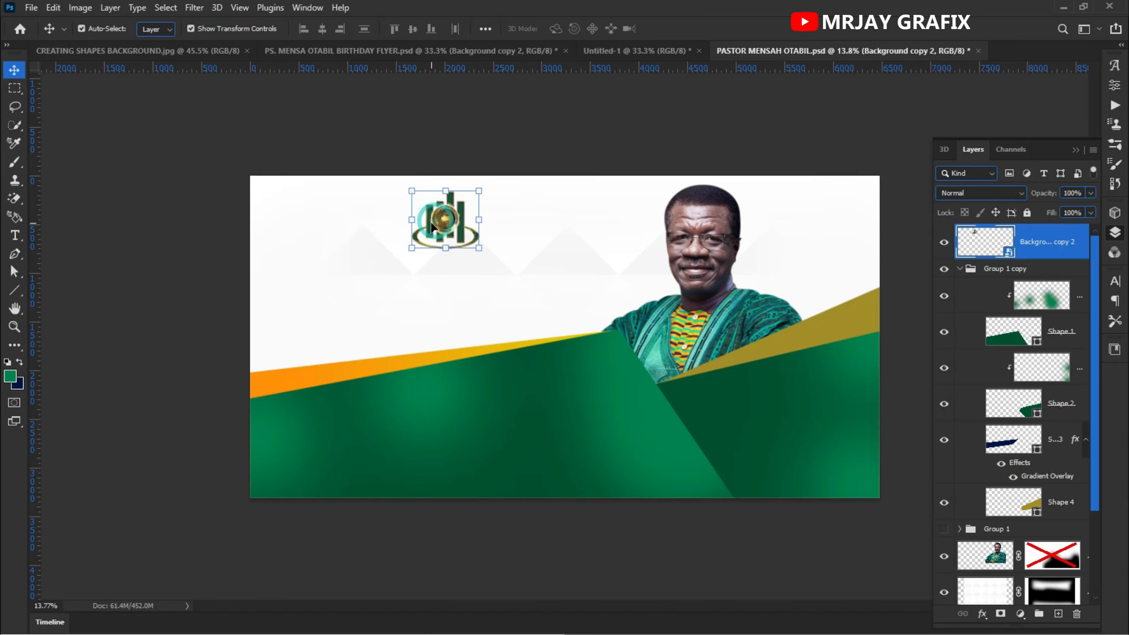
scroll(440, 220, up, 5)
scroll(340, 147, up, 3)
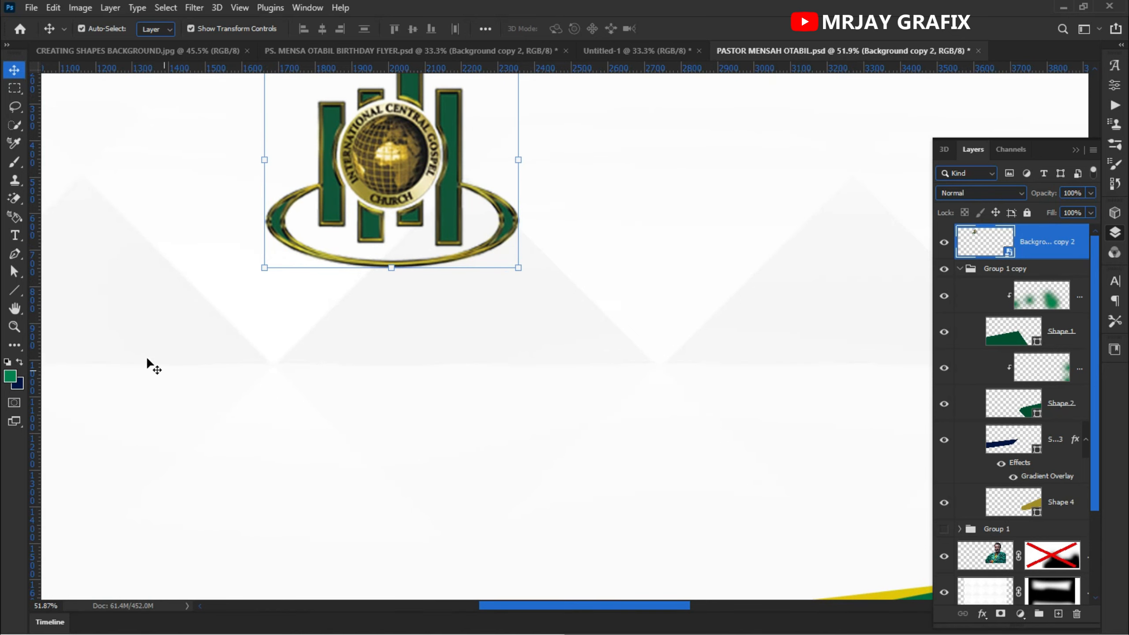
click(14, 235)
click(292, 305)
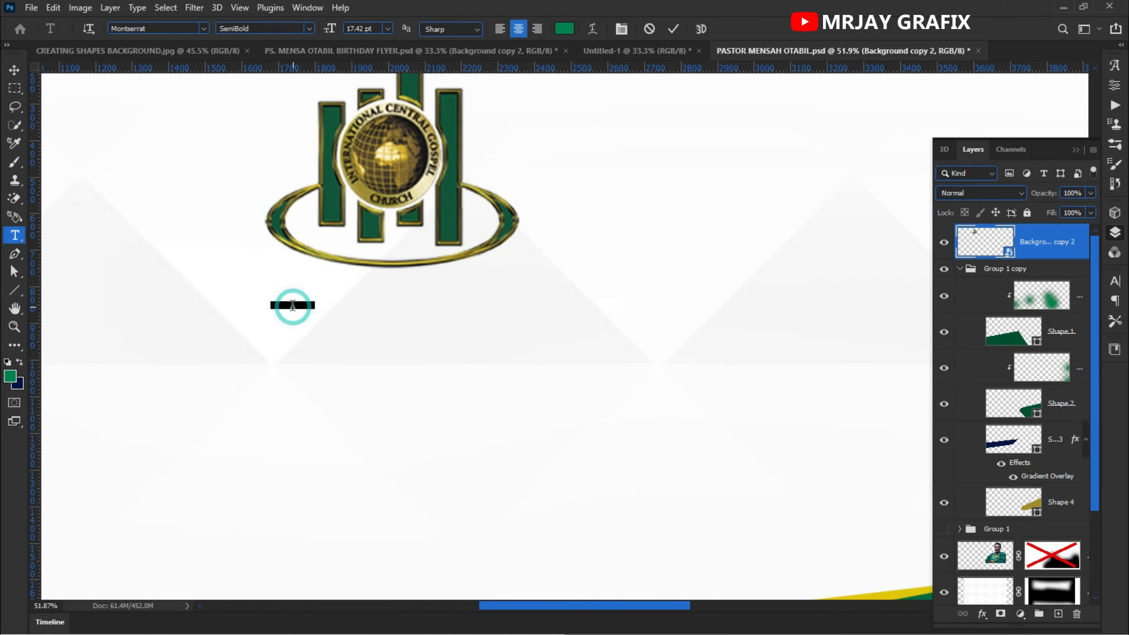
click(561, 30)
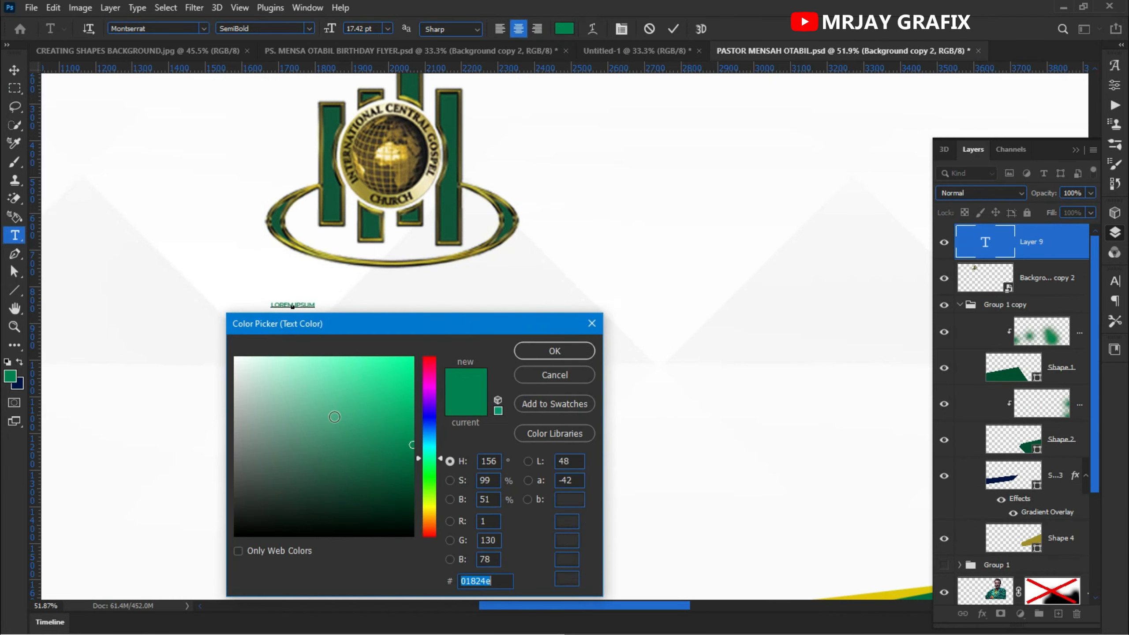
text(2d2d2d)
drag(205, 513, 170, 551)
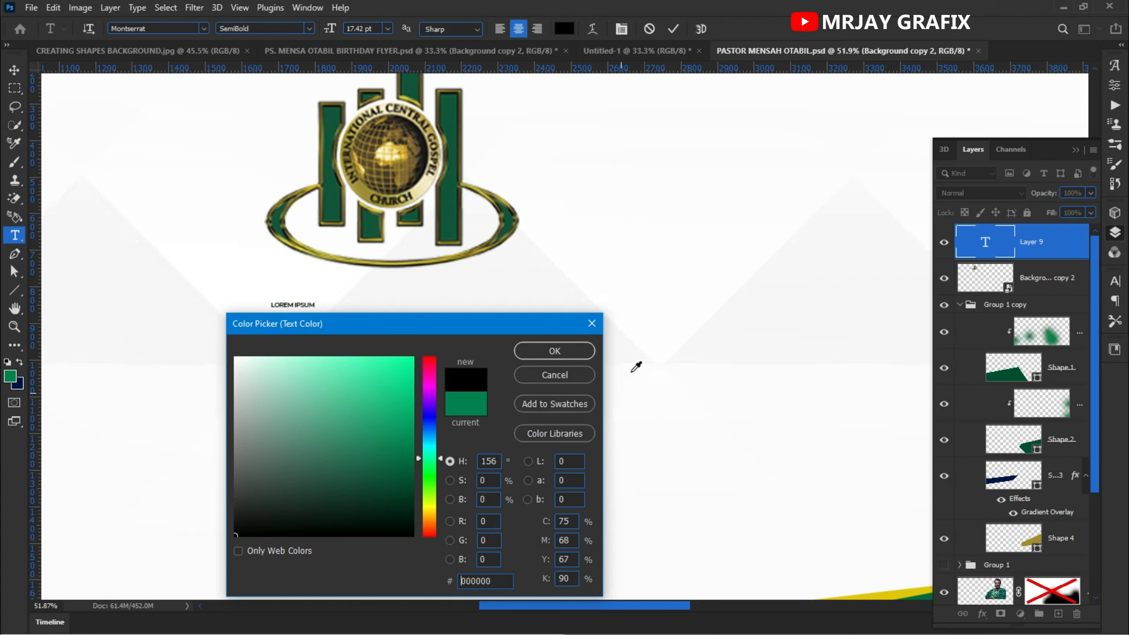
click(554, 351)
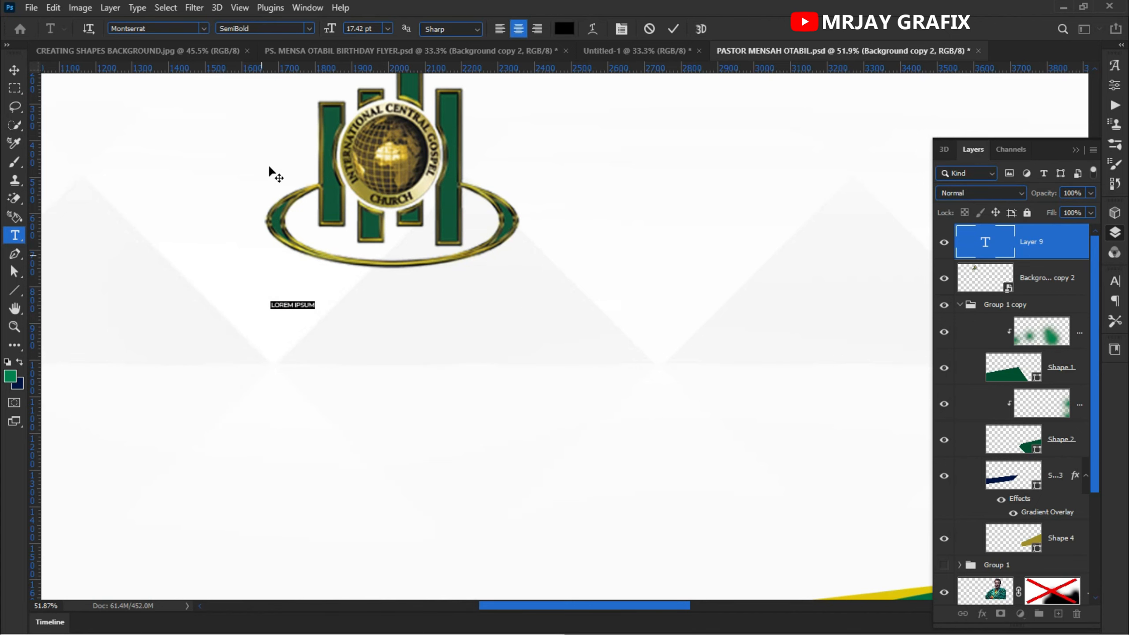
- Set the font size to 79 pt and type INTERNATIONAL CENTRAL GOSPEL CHURCH
drag(335, 28, 371, 31)
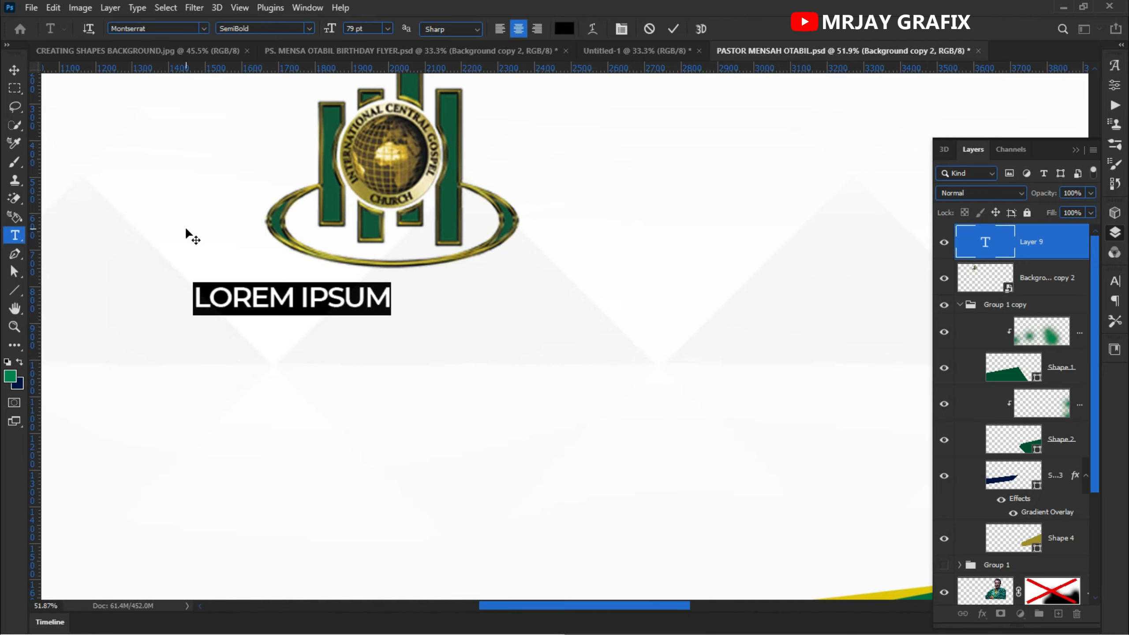
text(INTERNA)
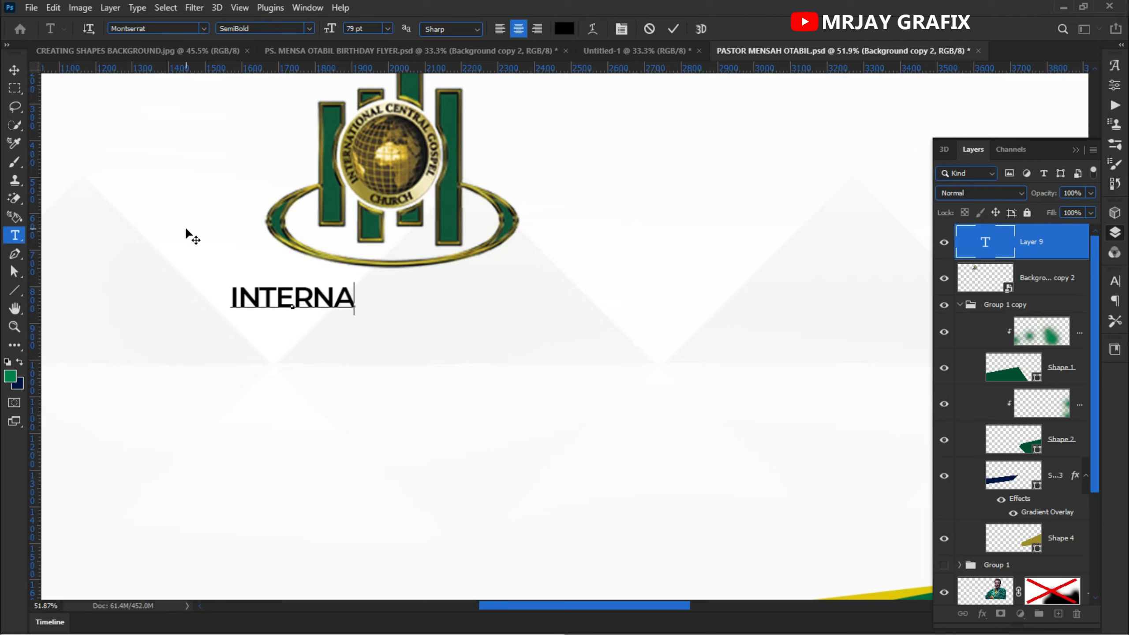
text(TIO)
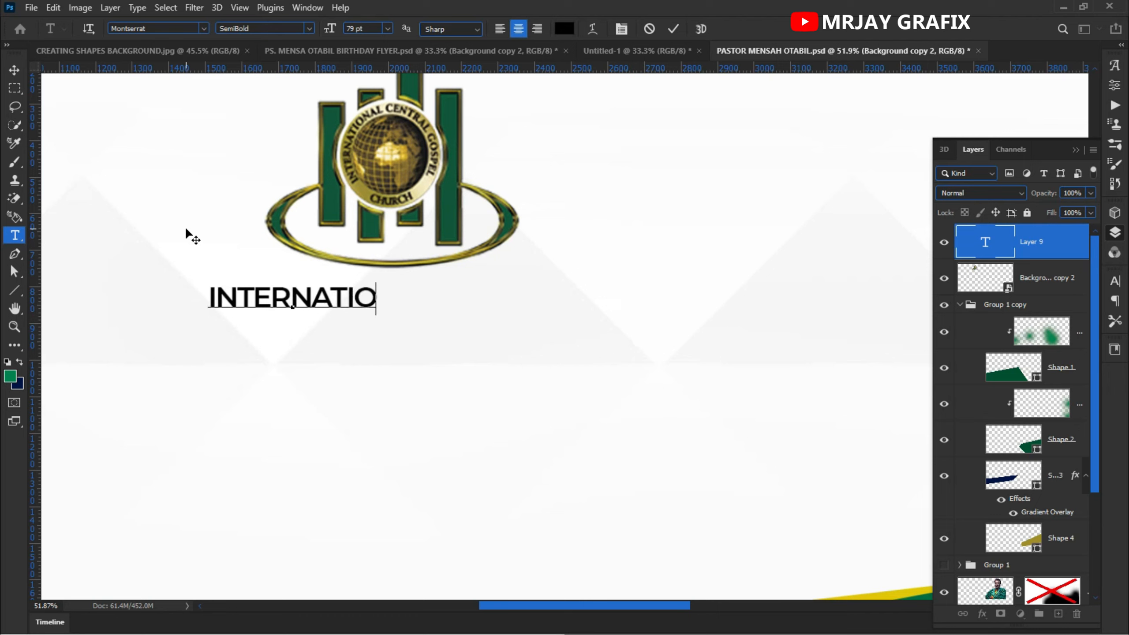
text(NAL)
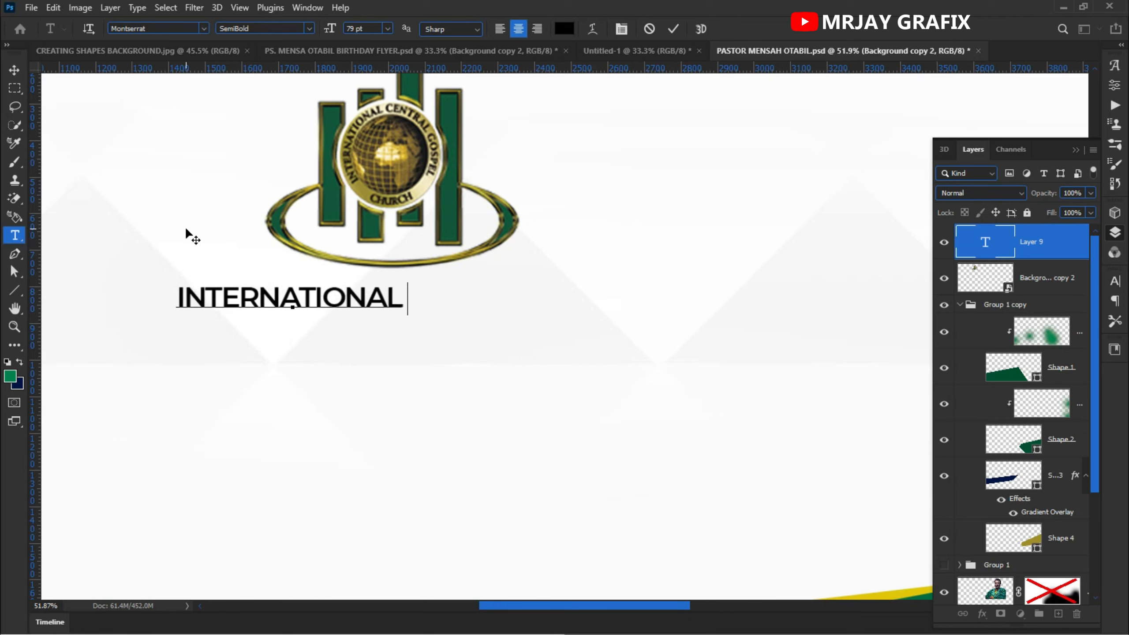
text( CENTRAL)
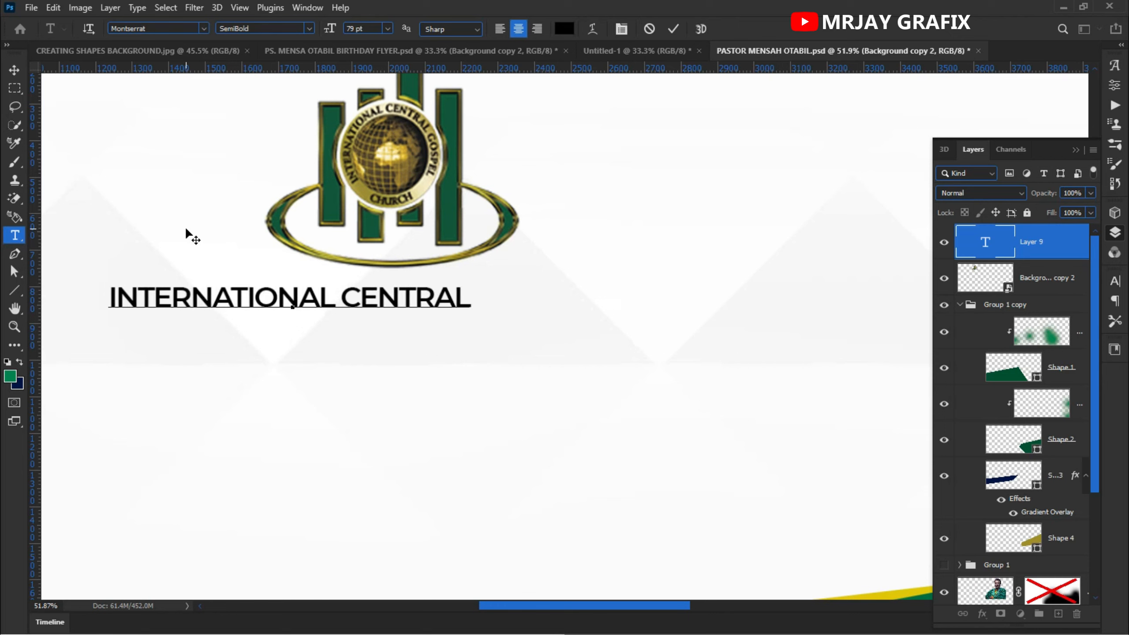
text(GOS)
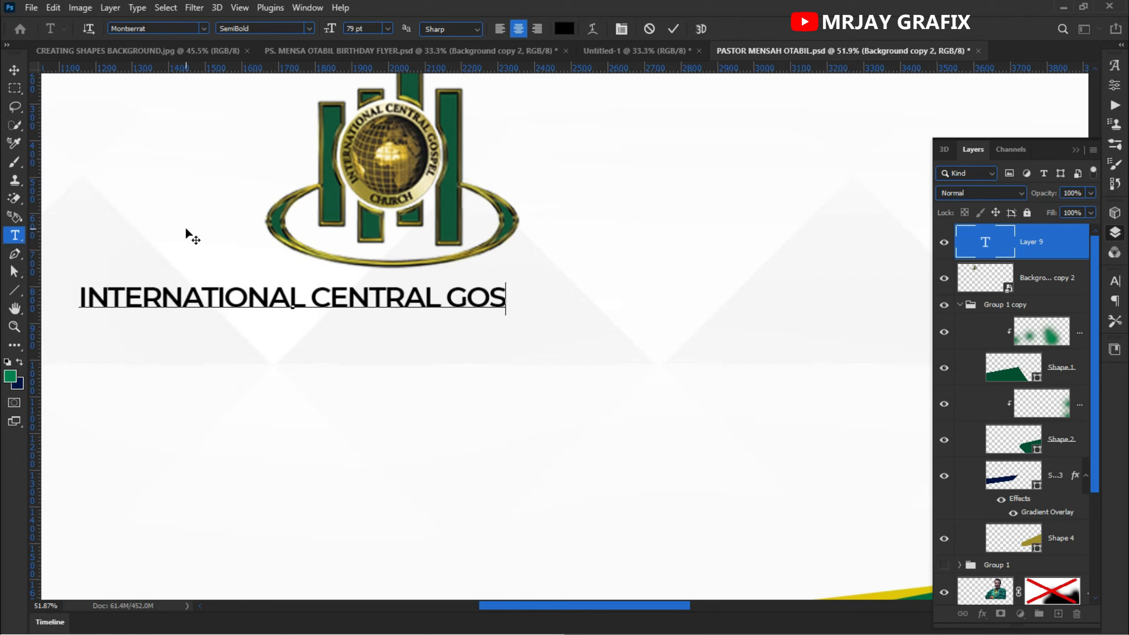
text(PEL C)
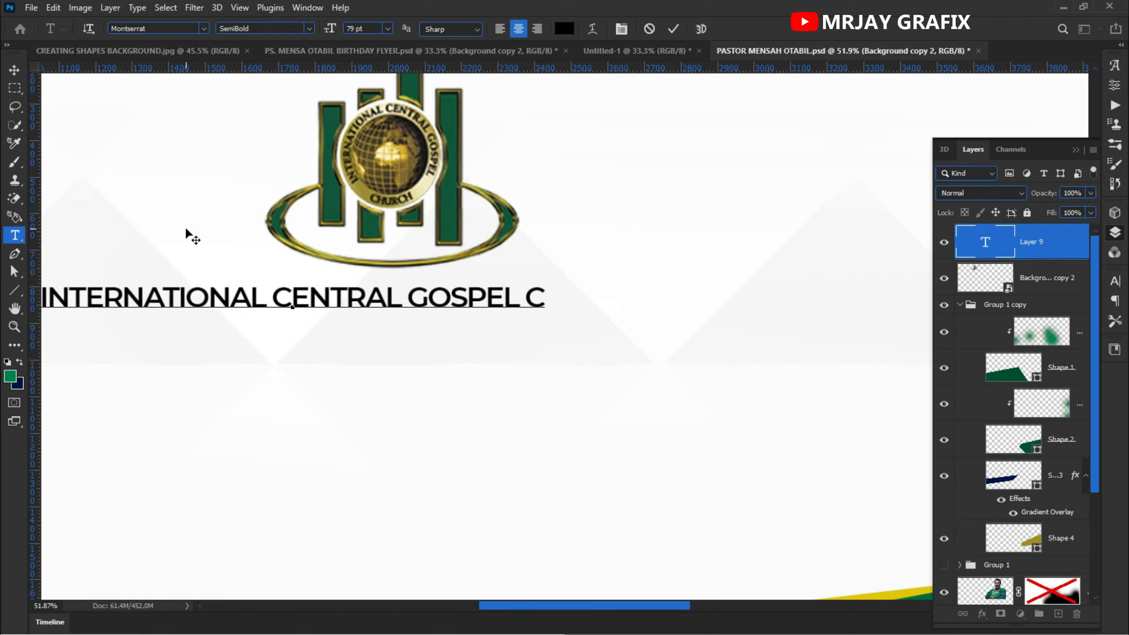
text(HURCH)
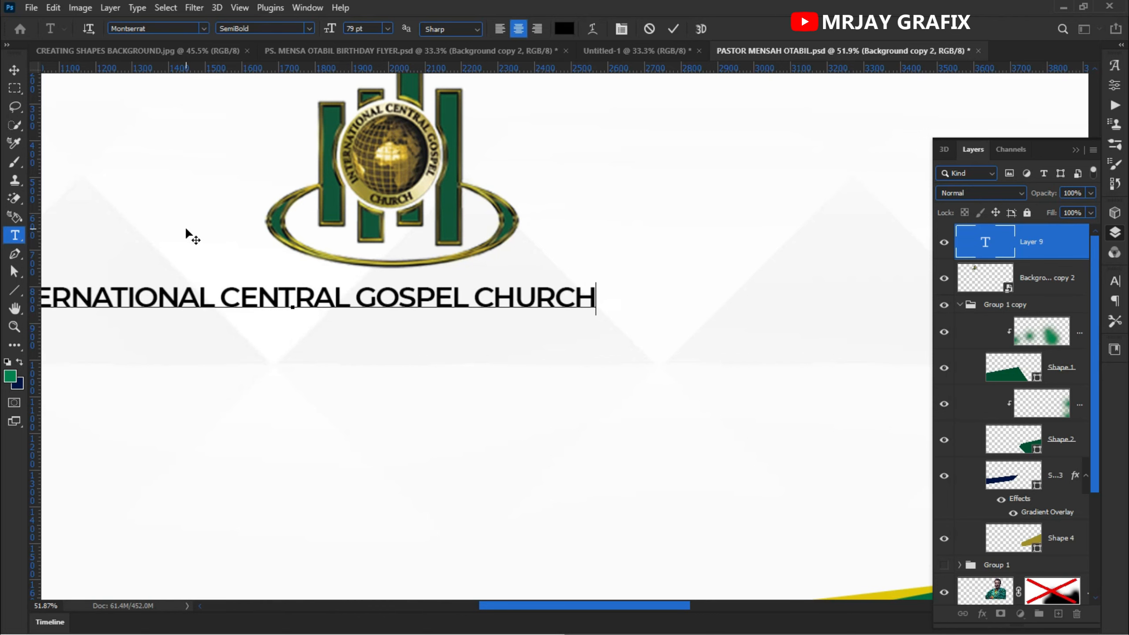
- Scale up the church name text so it spans wider beneath the logo
scroll(539, 255, down, 5)
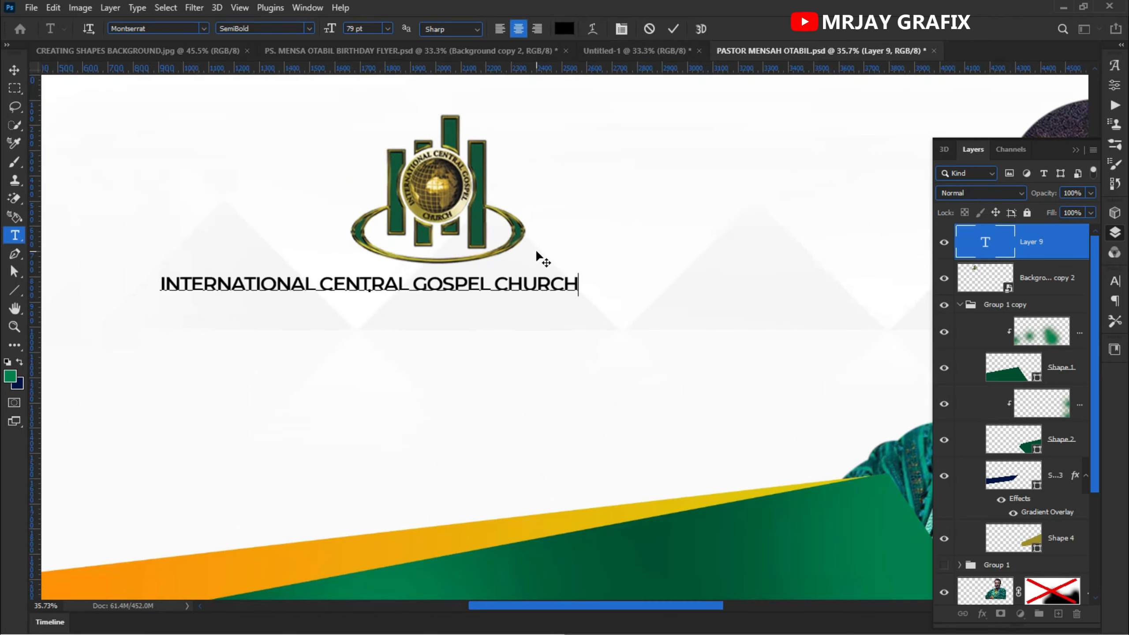
scroll(209, 387, down, 2)
click(14, 70)
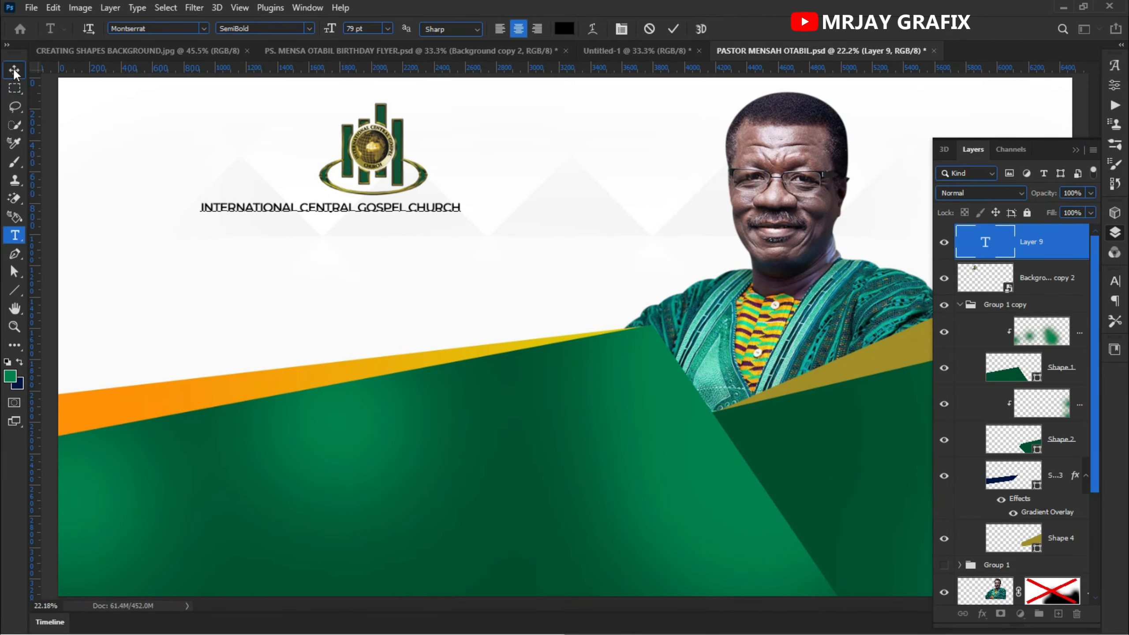
drag(323, 218, 363, 225)
click(698, 29)
click(349, 269)
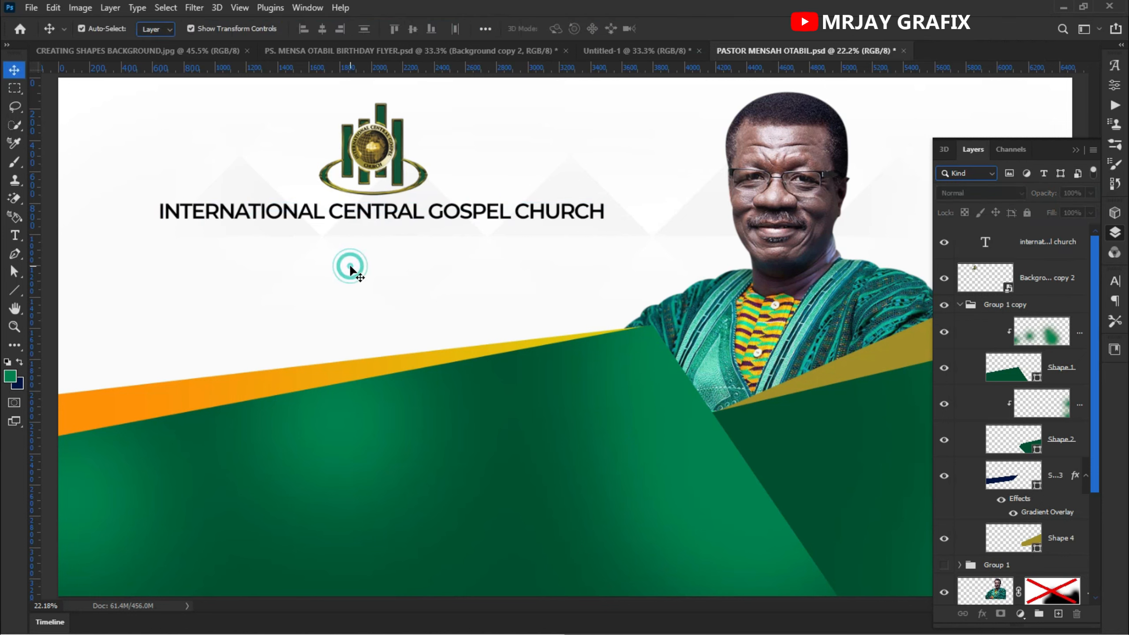
click(388, 219)
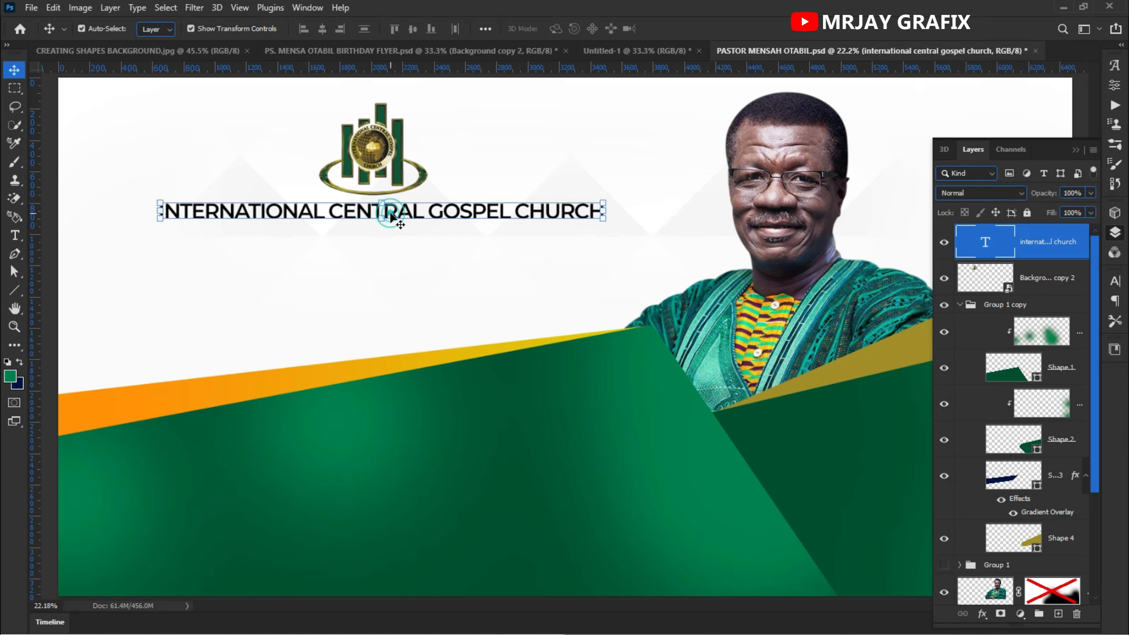
key(ctrl+t)
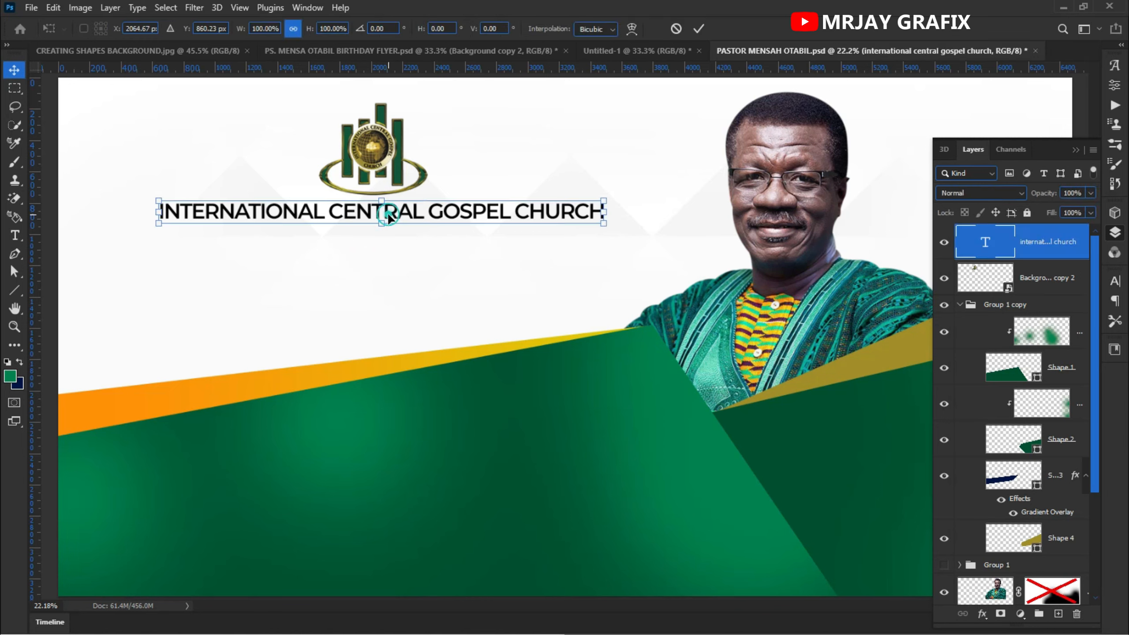
click(698, 28)
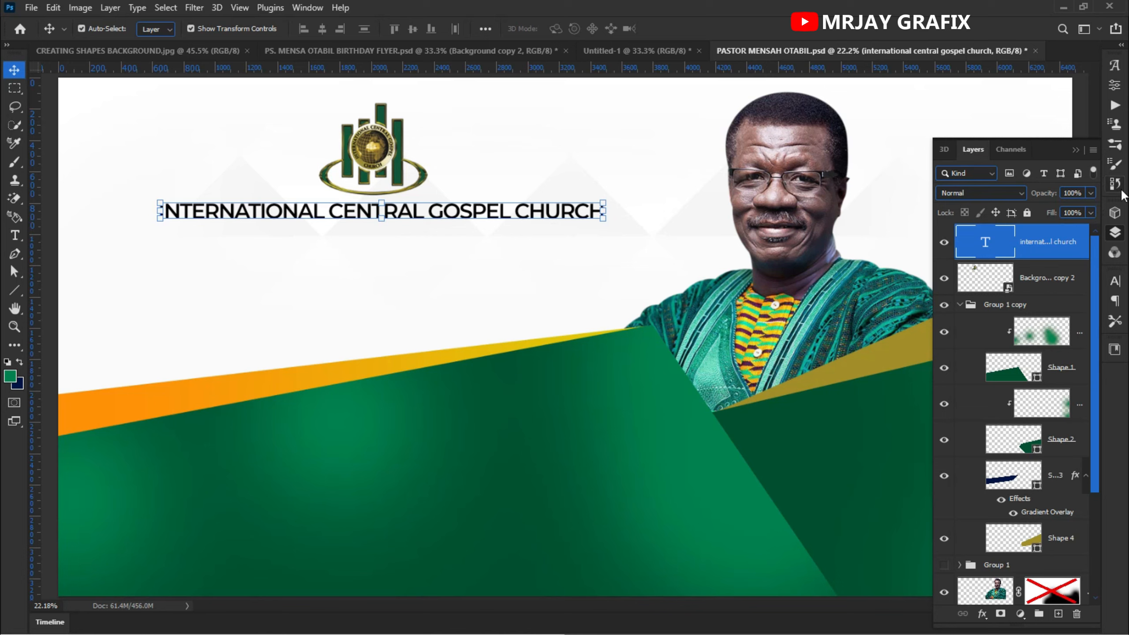
- Change the church name's font to Playfair Display Black
click(1115, 281)
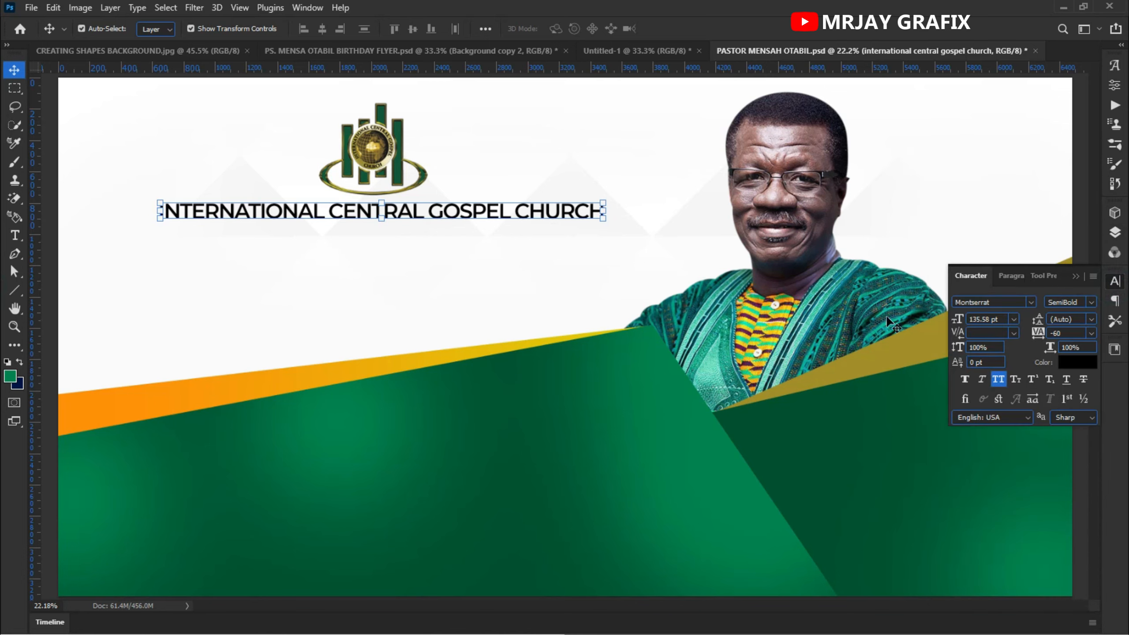
scroll(334, 135, up, 8)
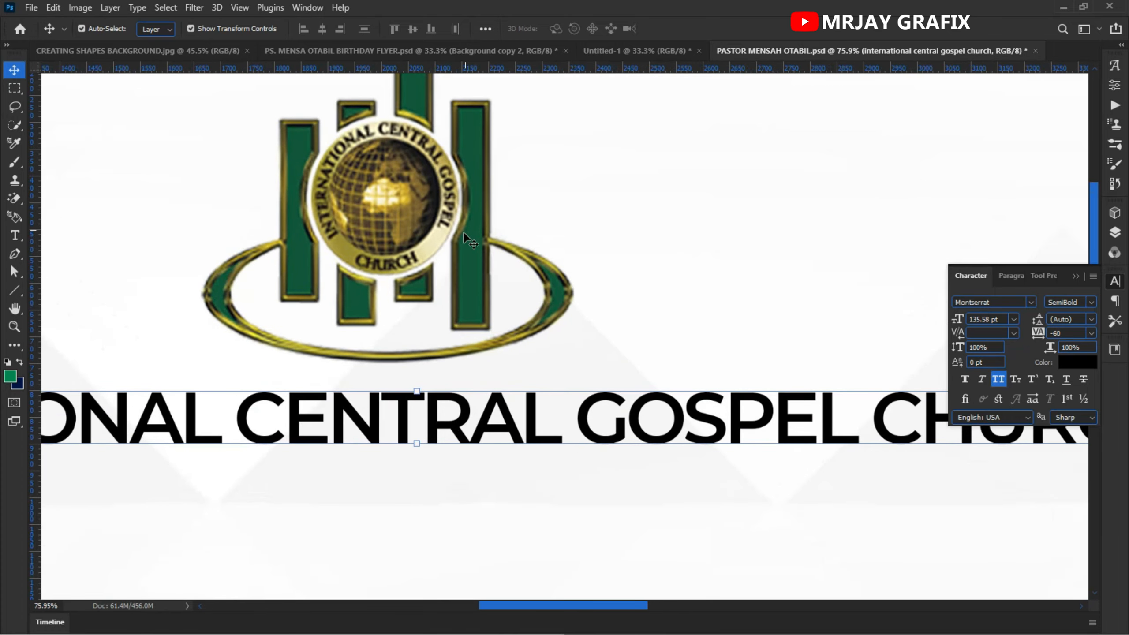
scroll(392, 285, down, 9)
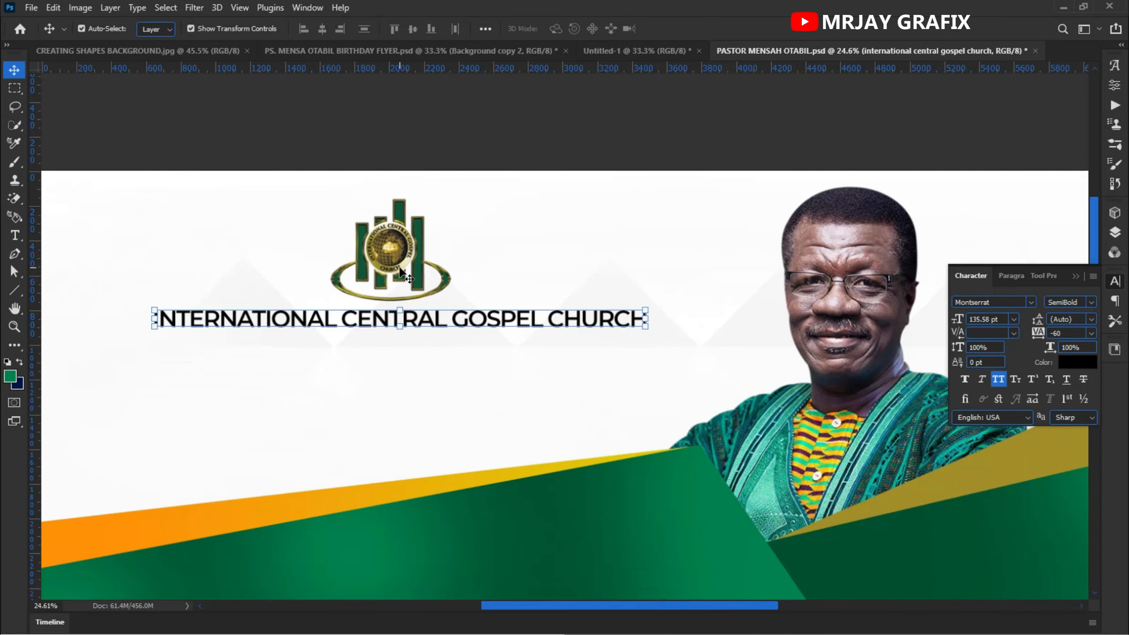
scroll(413, 263, up, 1)
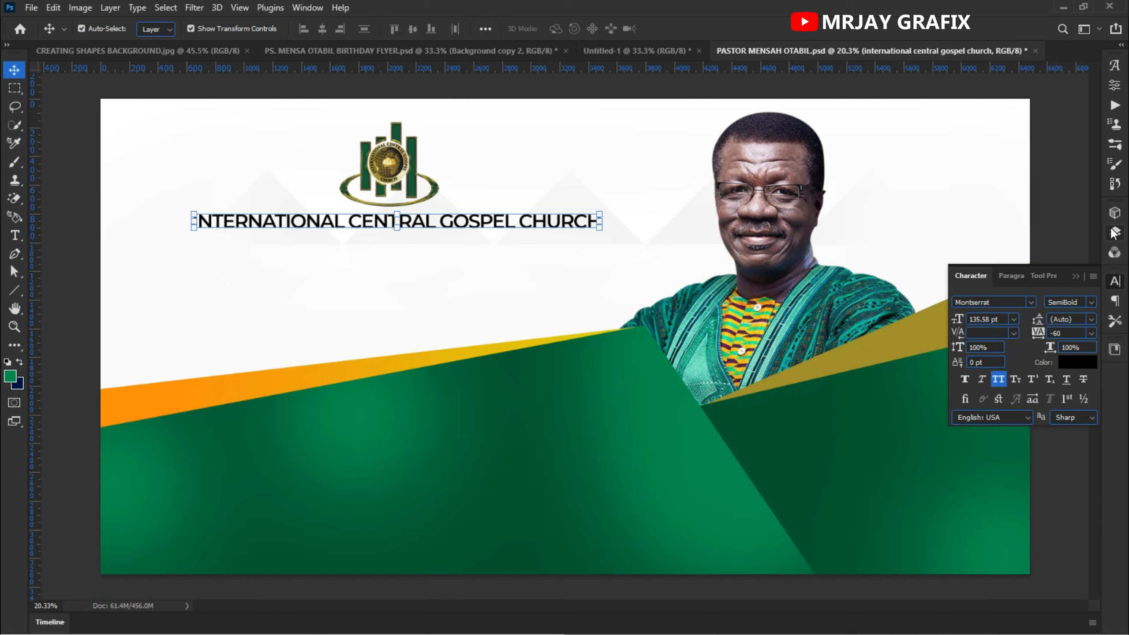
click(1022, 304)
text(play)
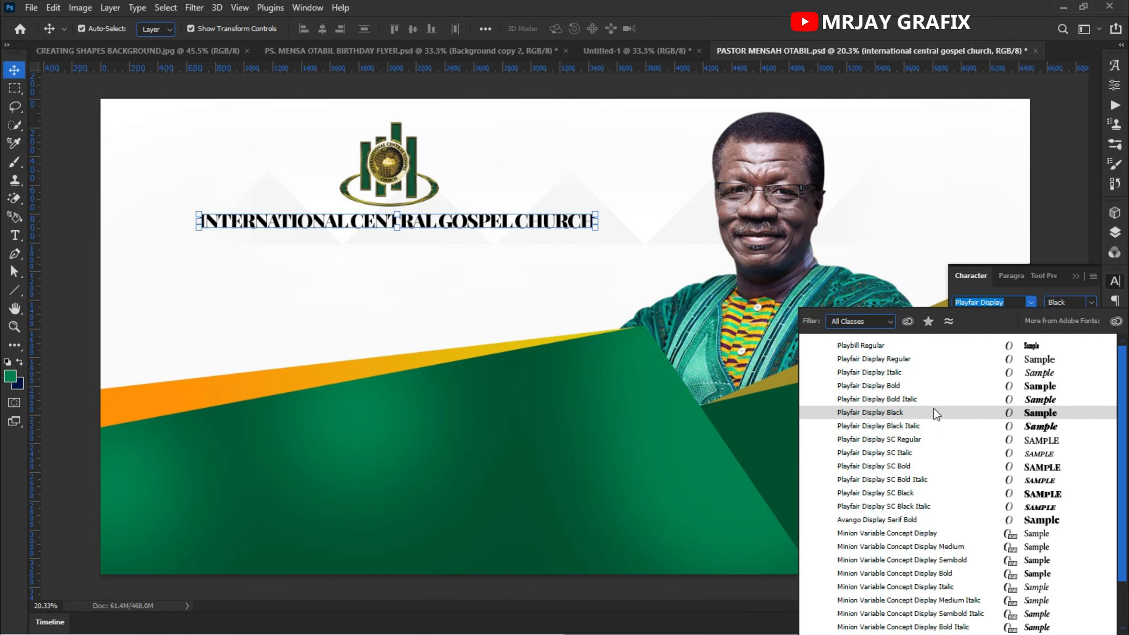
click(934, 408)
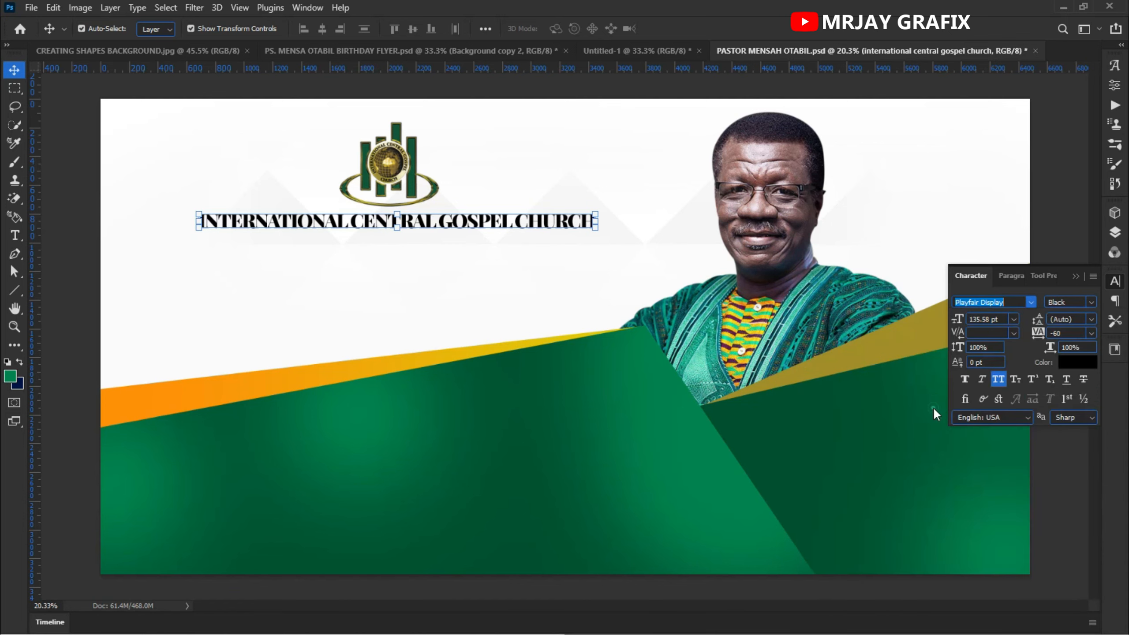
- Reselect the church name text layer and set its opacity to 70%
click(397, 295)
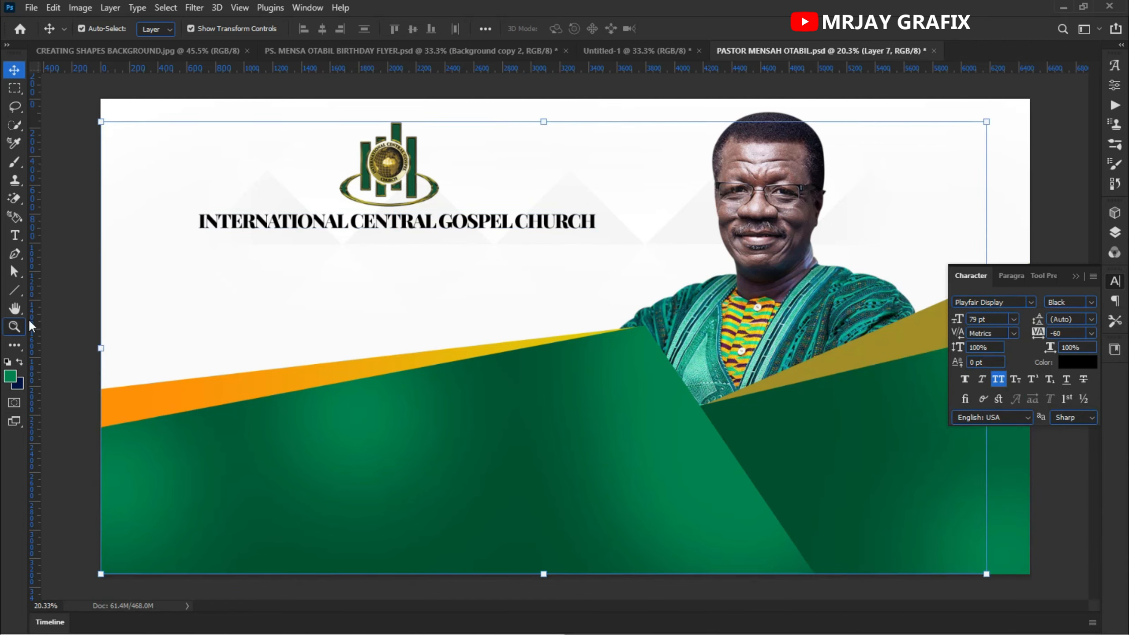
click(75, 264)
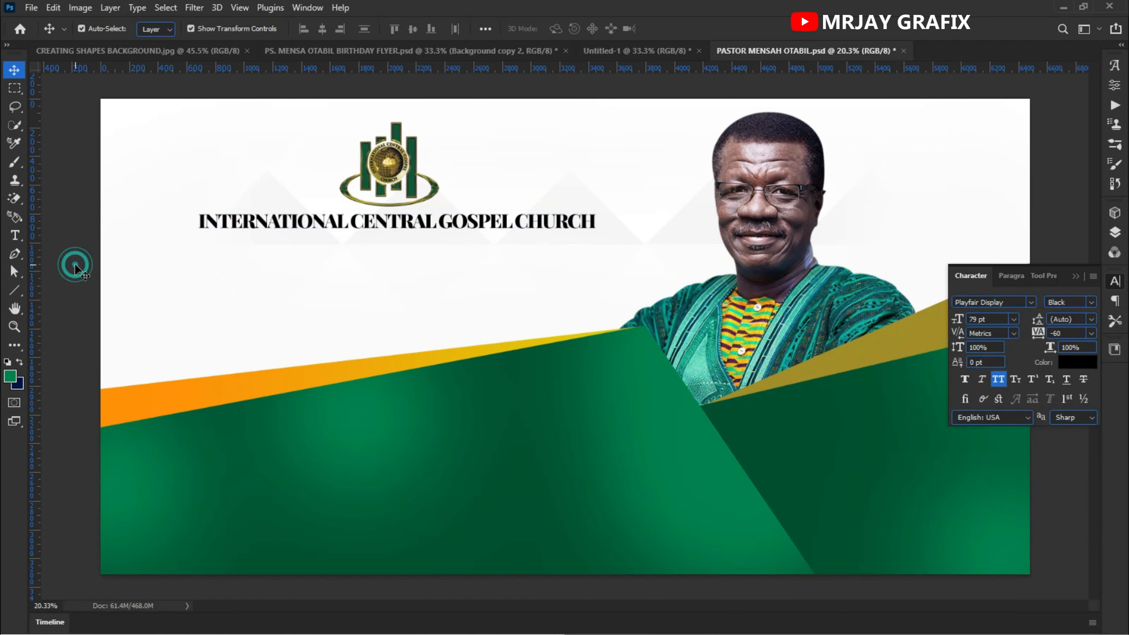
click(370, 219)
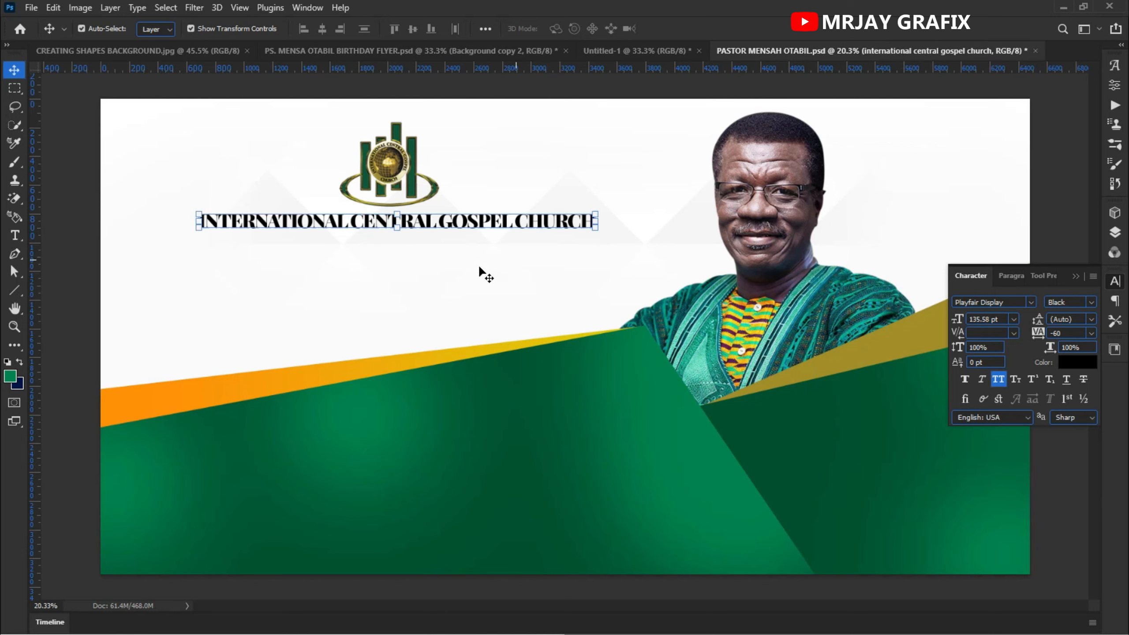
key(7)
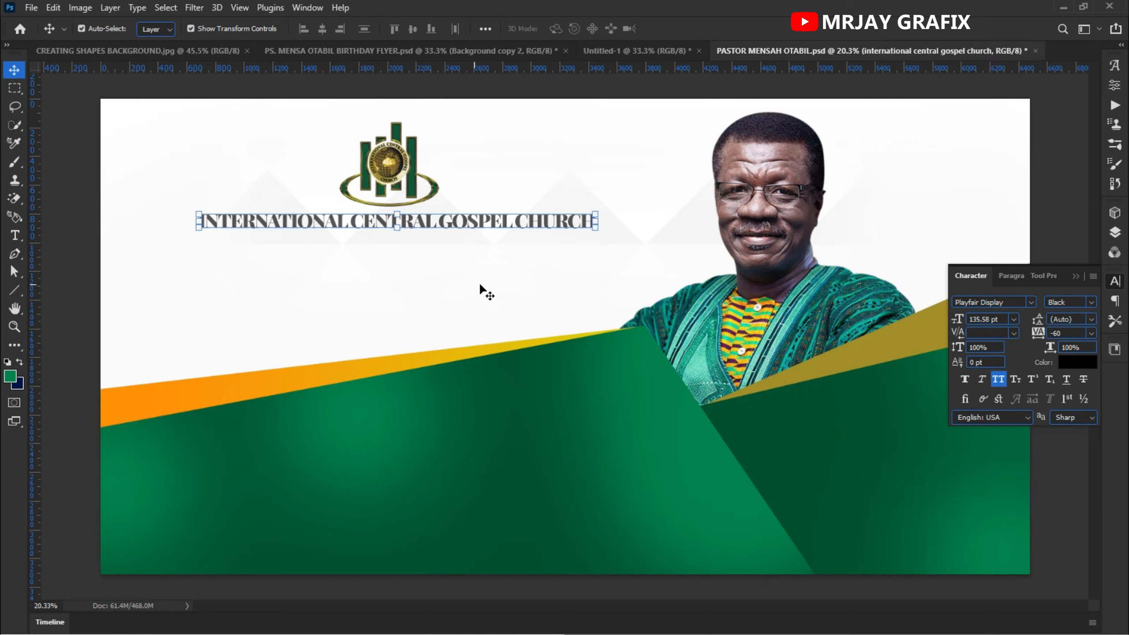
click(369, 278)
scroll(329, 280, down, 3)
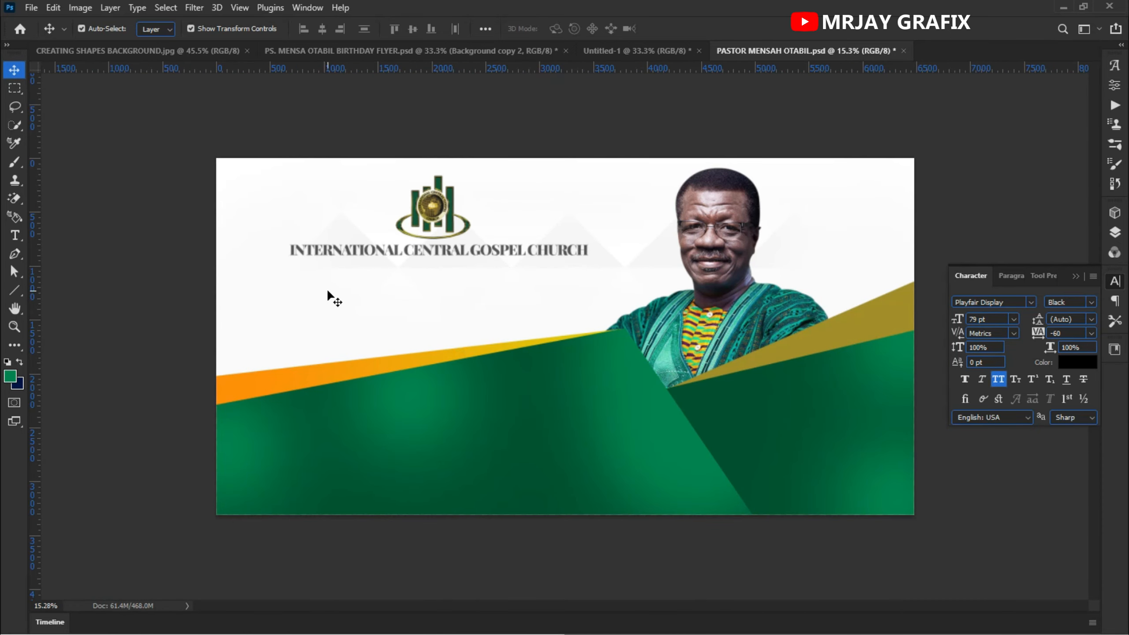
- Bring the DUNAMIS ENCUNTER title from Untitled-1 into the banner, scale it up and place it on the green area
click(614, 52)
drag(442, 175, 361, 467)
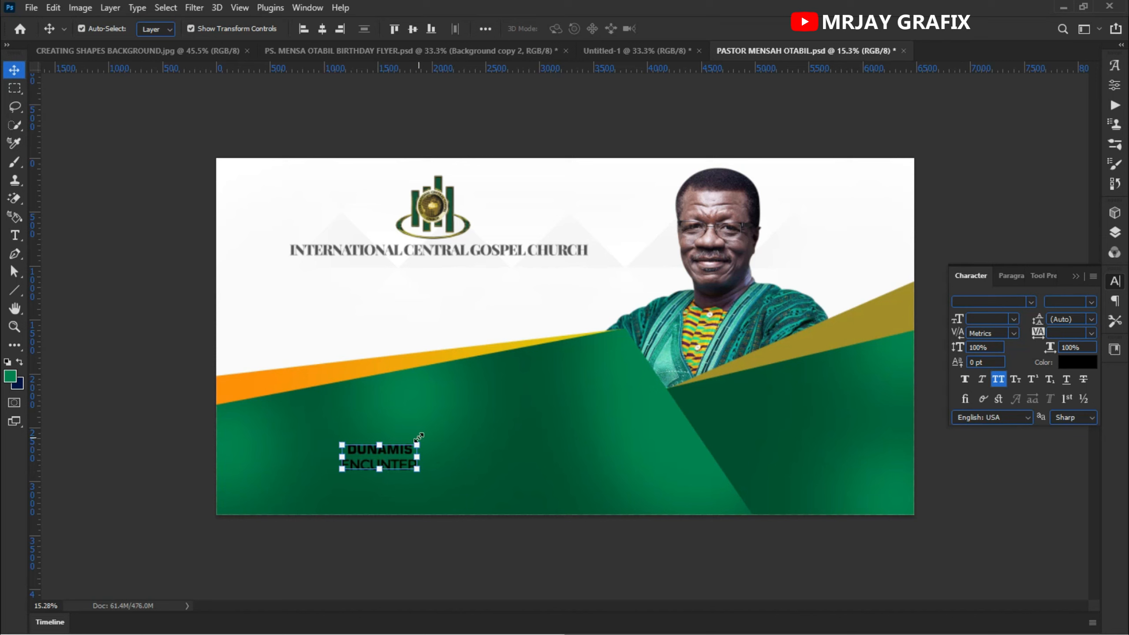
drag(419, 439, 595, 385)
click(99, 249)
drag(454, 408, 447, 418)
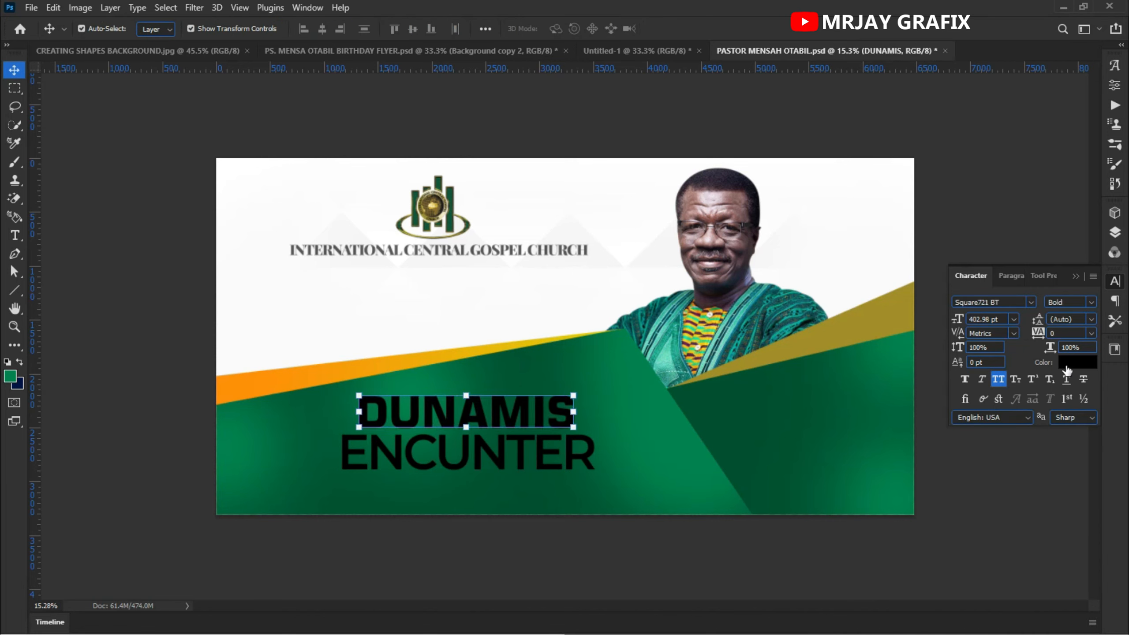
- Set the DUNAMIS line's text color to white, fafafa
click(1075, 362)
click(477, 309)
click(536, 352)
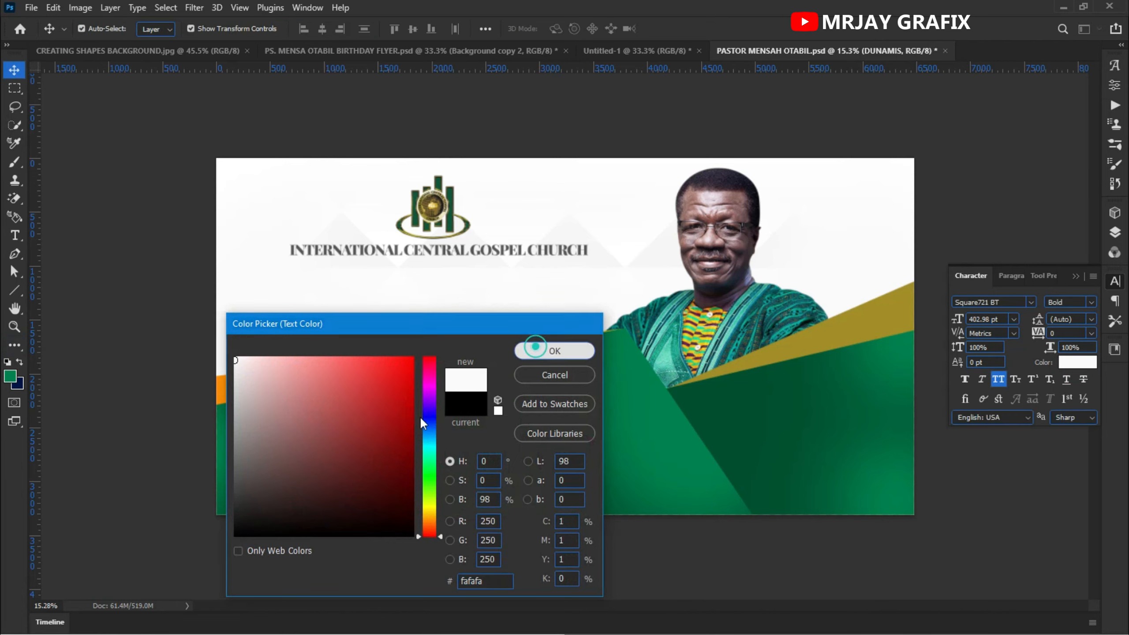
click(52, 491)
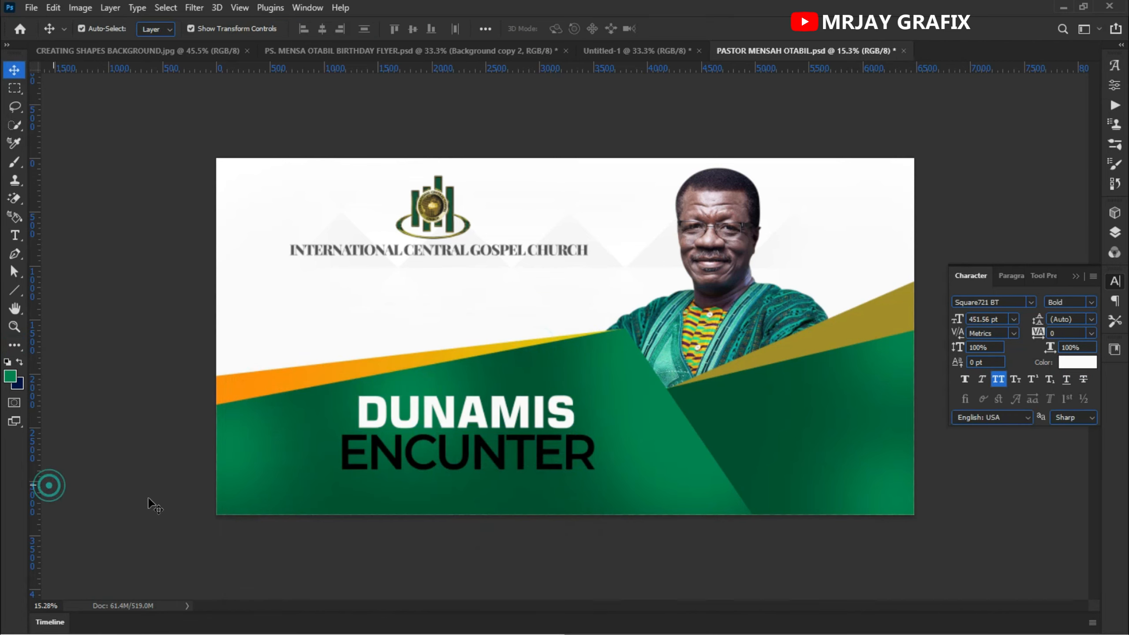
- Set the ENCUNTER line's text color to white as well
click(491, 450)
click(1076, 362)
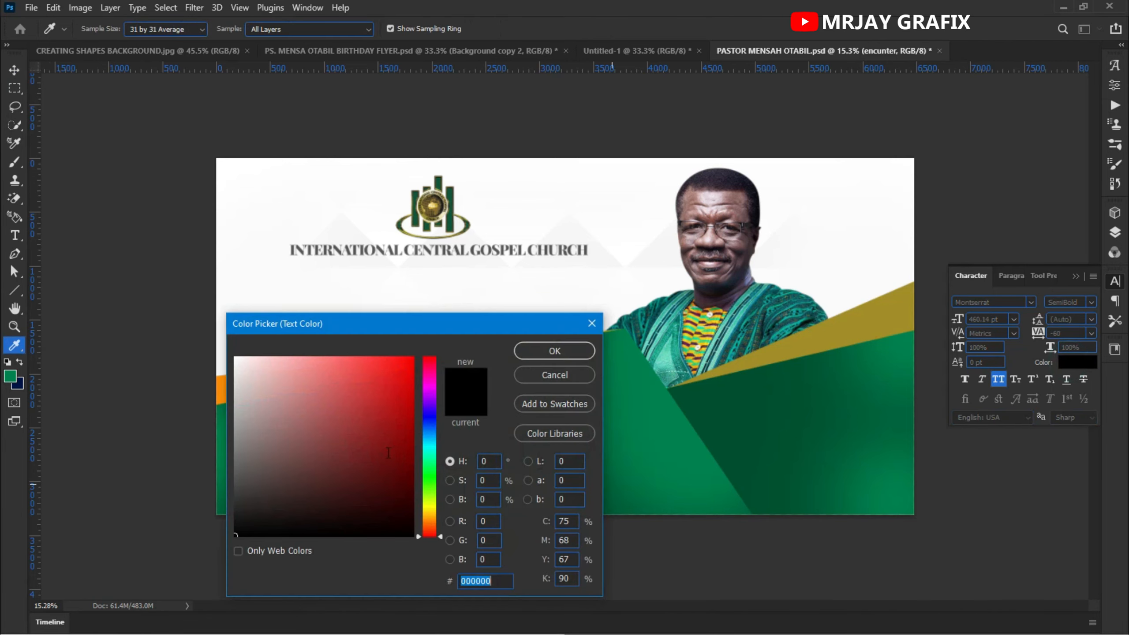
drag(257, 382, 154, 326)
click(525, 351)
click(219, 366)
scroll(563, 476, up, 3)
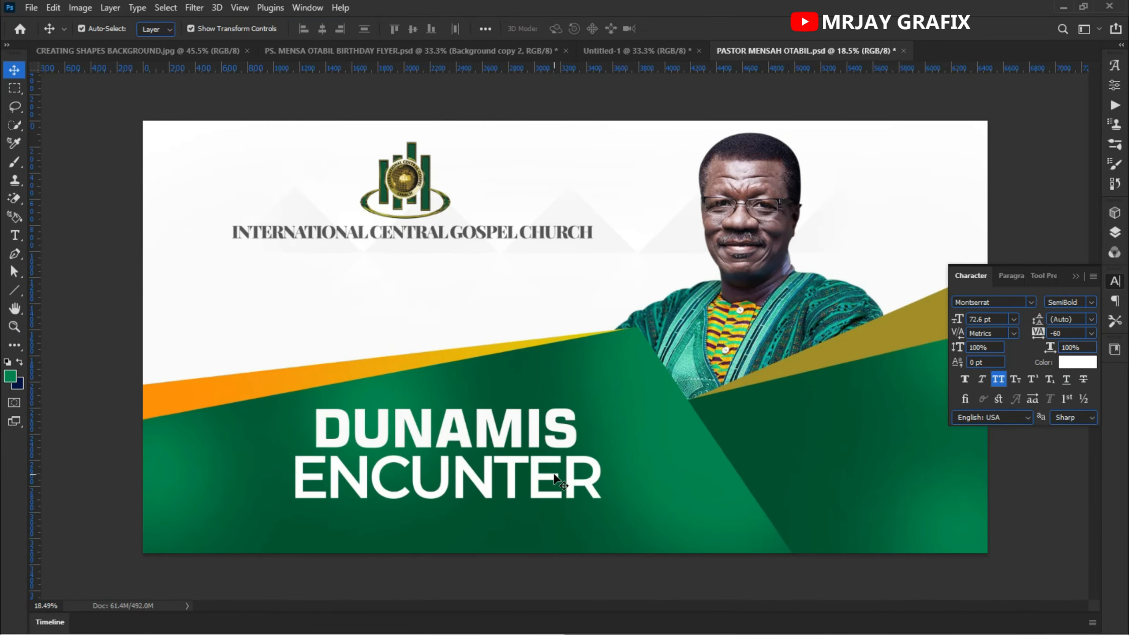
scroll(489, 460, down, 1)
- Change the ENCUNTER line's font style to Montserrat Black and move it up slightly
drag(406, 493, 398, 507)
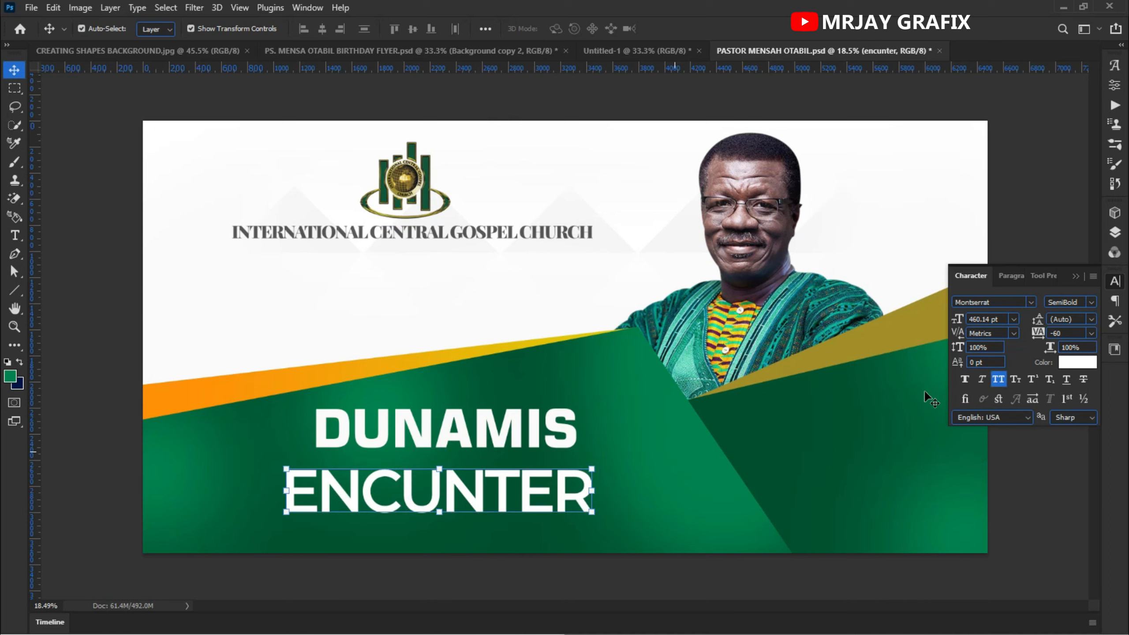
click(1089, 302)
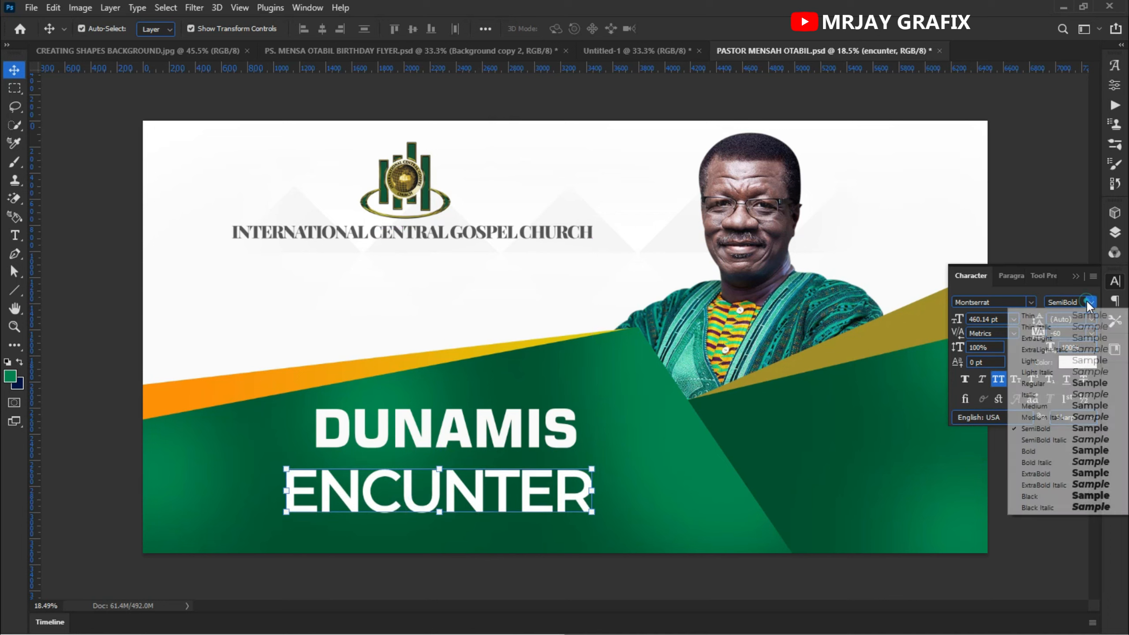
click(1062, 500)
click(426, 596)
drag(409, 508, 424, 492)
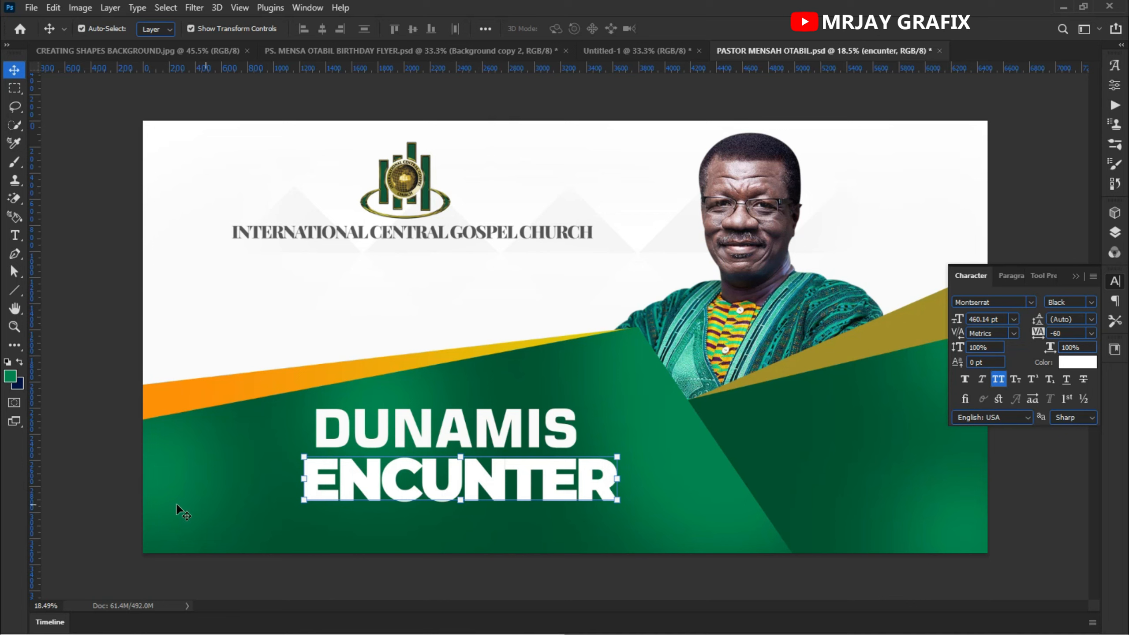
- Reposition the DUNAMIS line so it sits just above ENCUNTER, nudging it upward
click(103, 458)
drag(460, 437, 448, 446)
key(shift+Up)
key(shift+Up)
key(shift+Up)
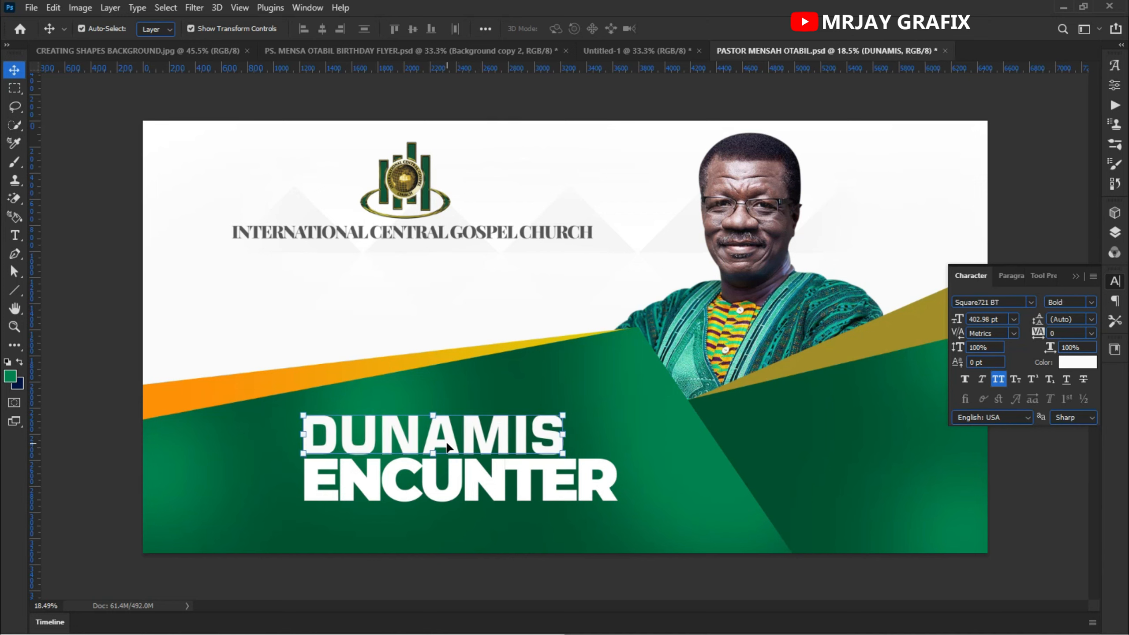
click(116, 392)
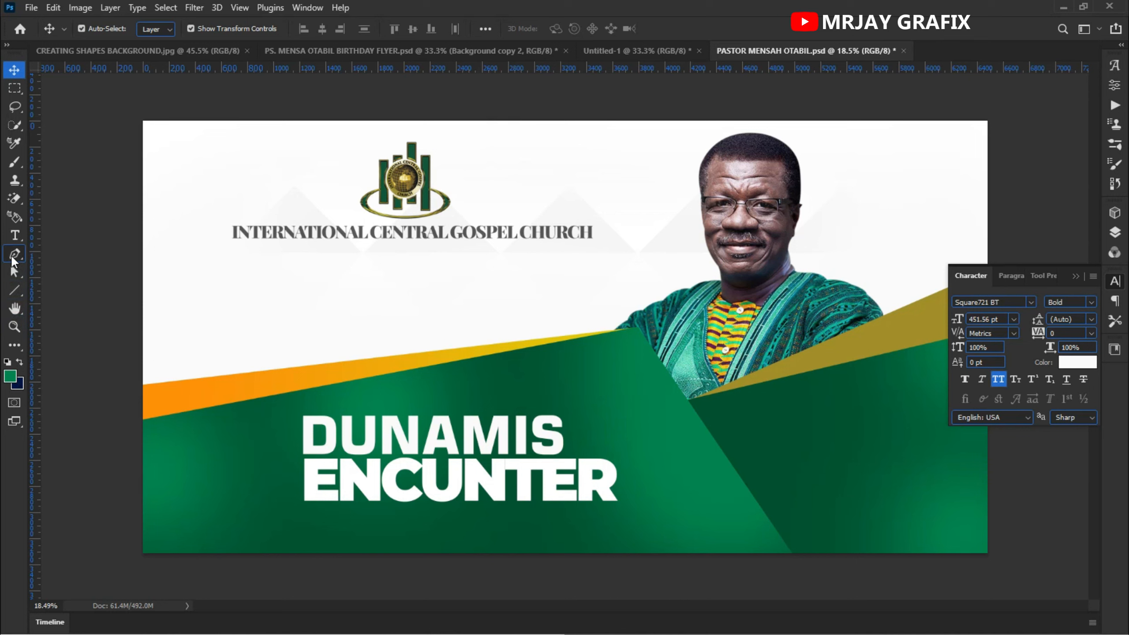
- Draw a small square about 331 x 314 px just right of the DUNAMIS line with the Rectangle tool
click(14, 290)
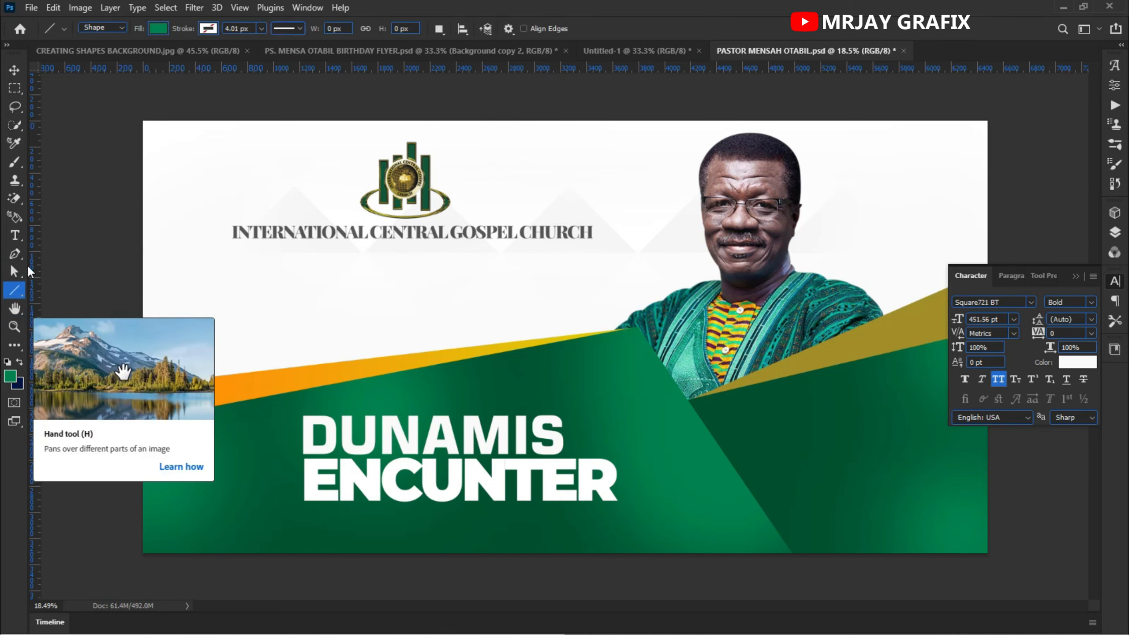
right_click(18, 294)
click(725, 479)
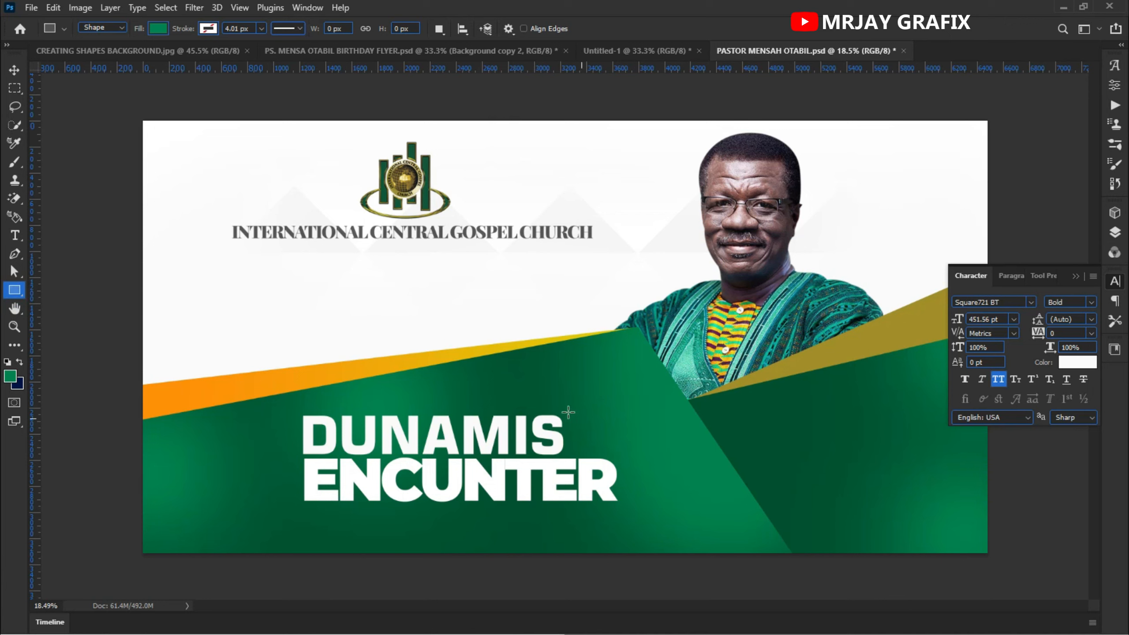
drag(570, 413, 613, 453)
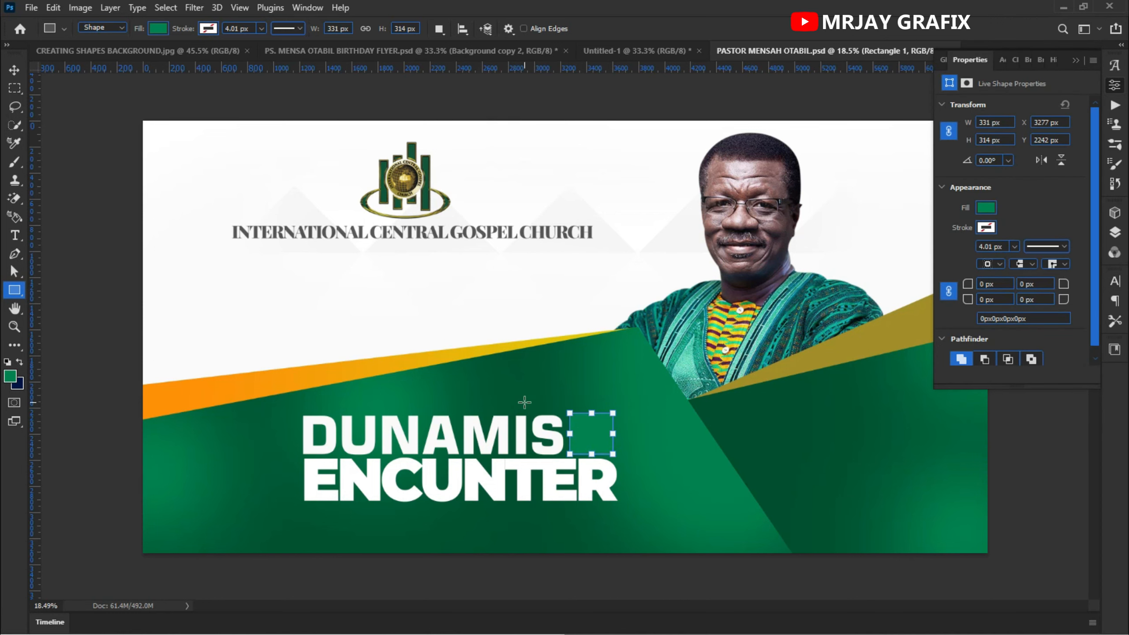
- Add a Gradient Overlay to the square, resetting it to the default orange gradient
click(1113, 232)
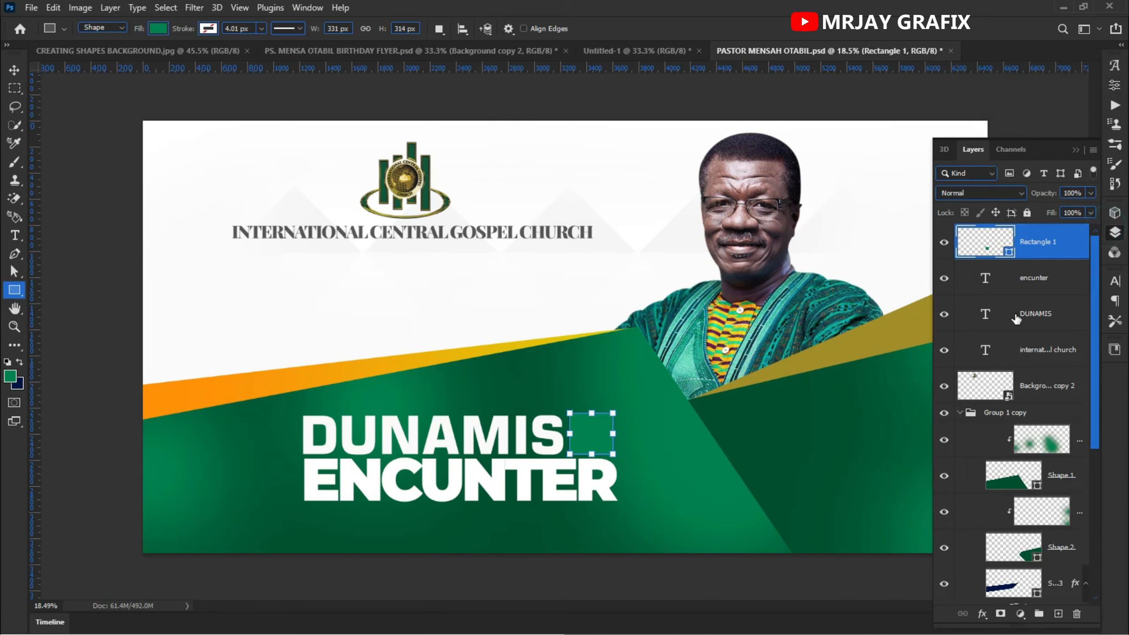
click(985, 617)
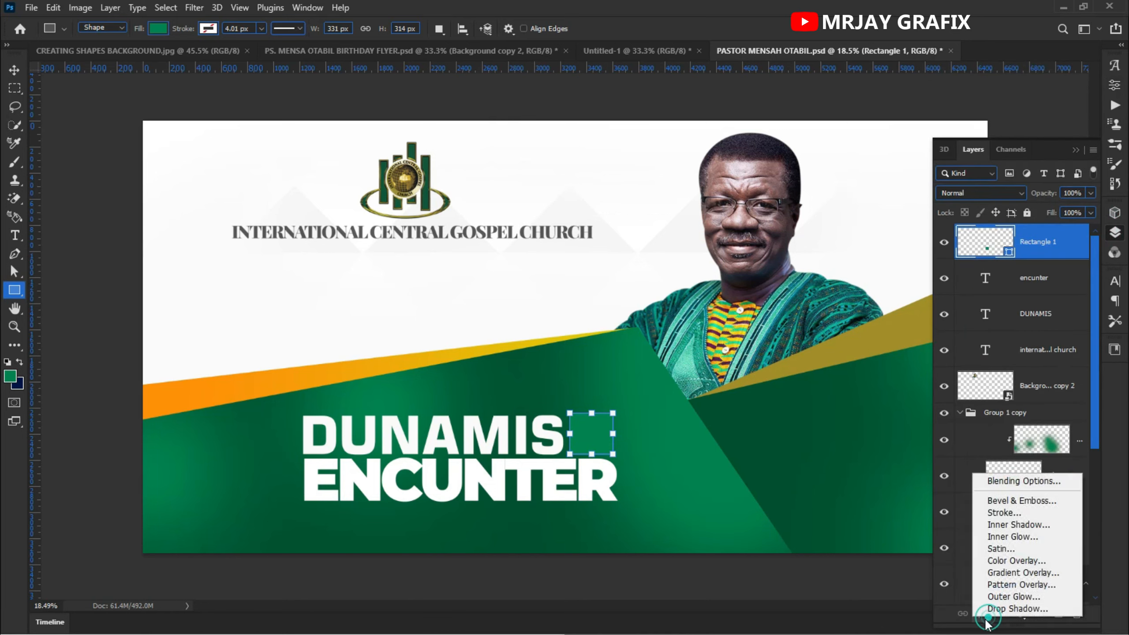
click(998, 574)
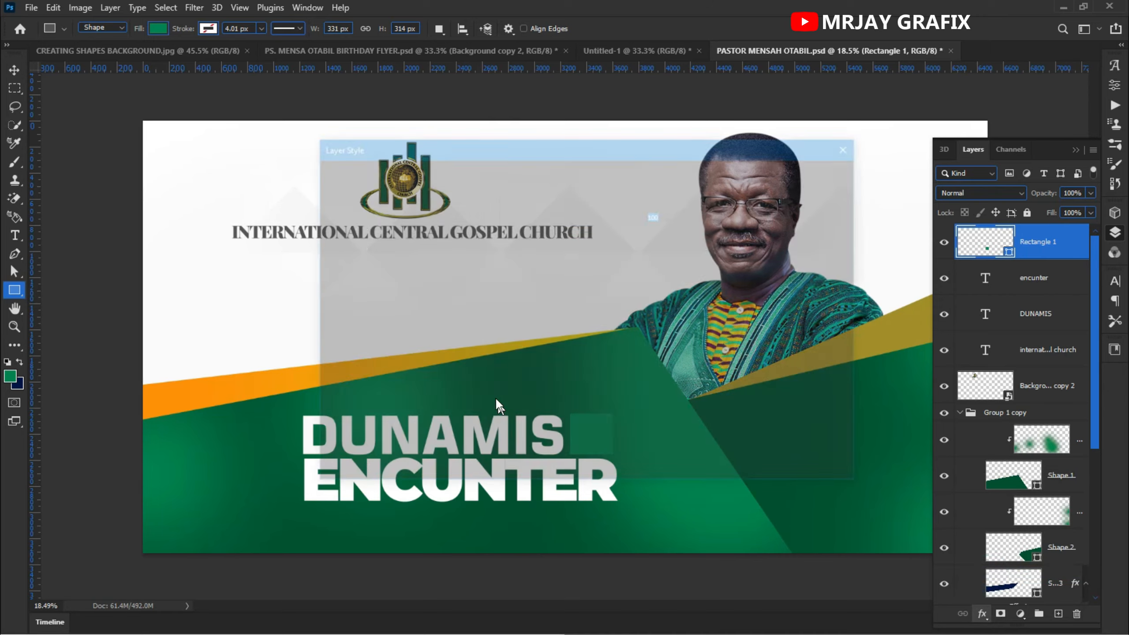
drag(595, 148, 190, 281)
click(265, 463)
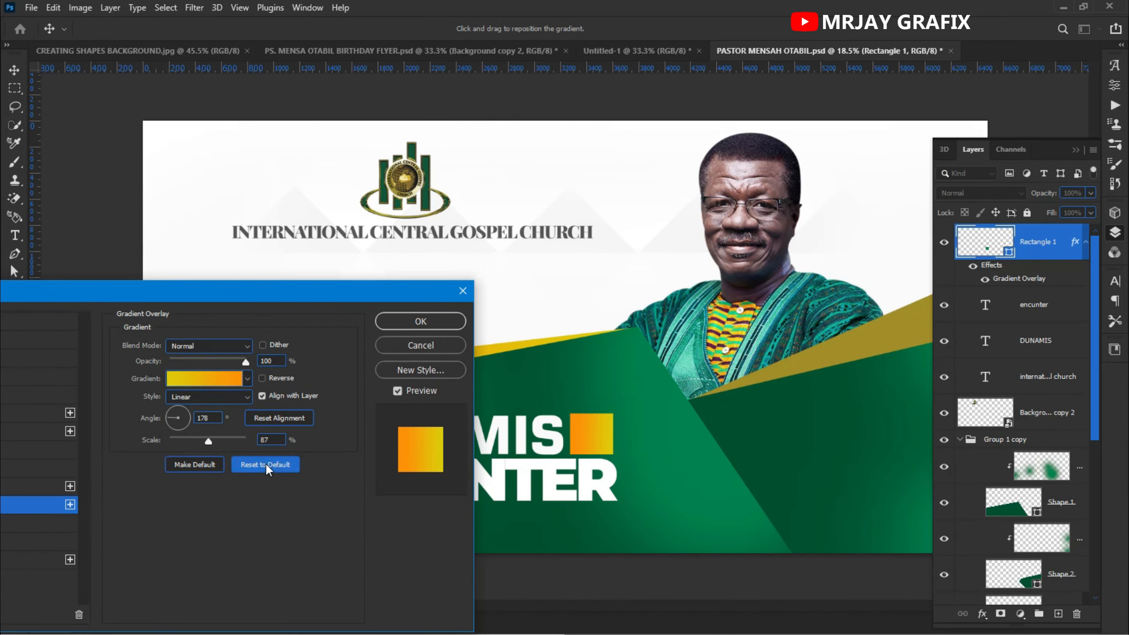
click(433, 325)
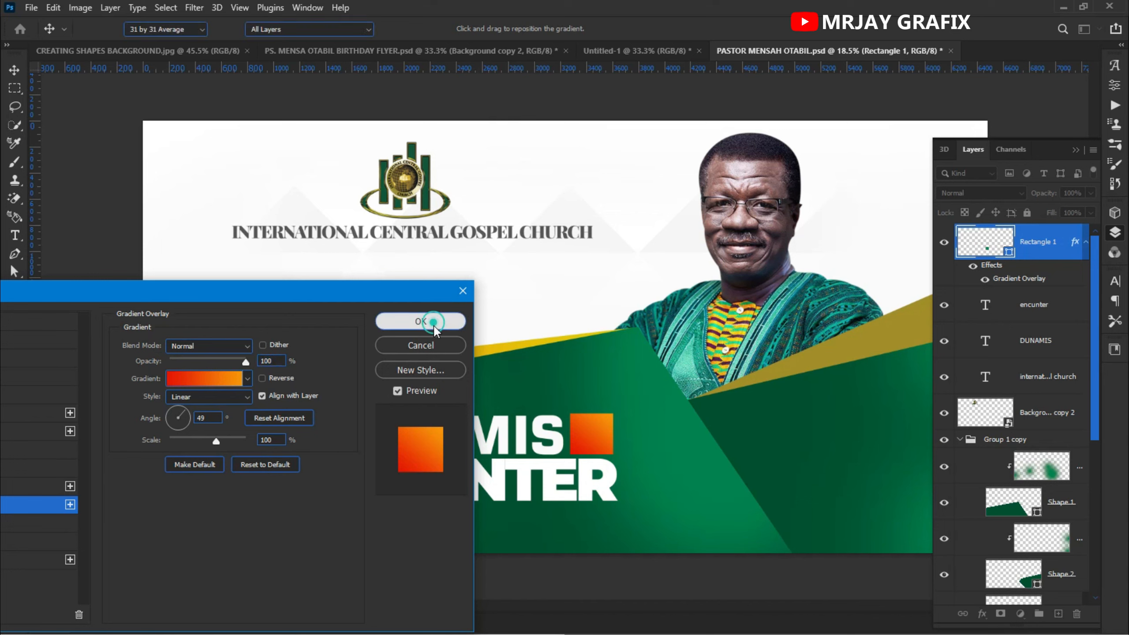
- Round two opposite corners of the square into a leaf shape using its corner radius settings
click(14, 70)
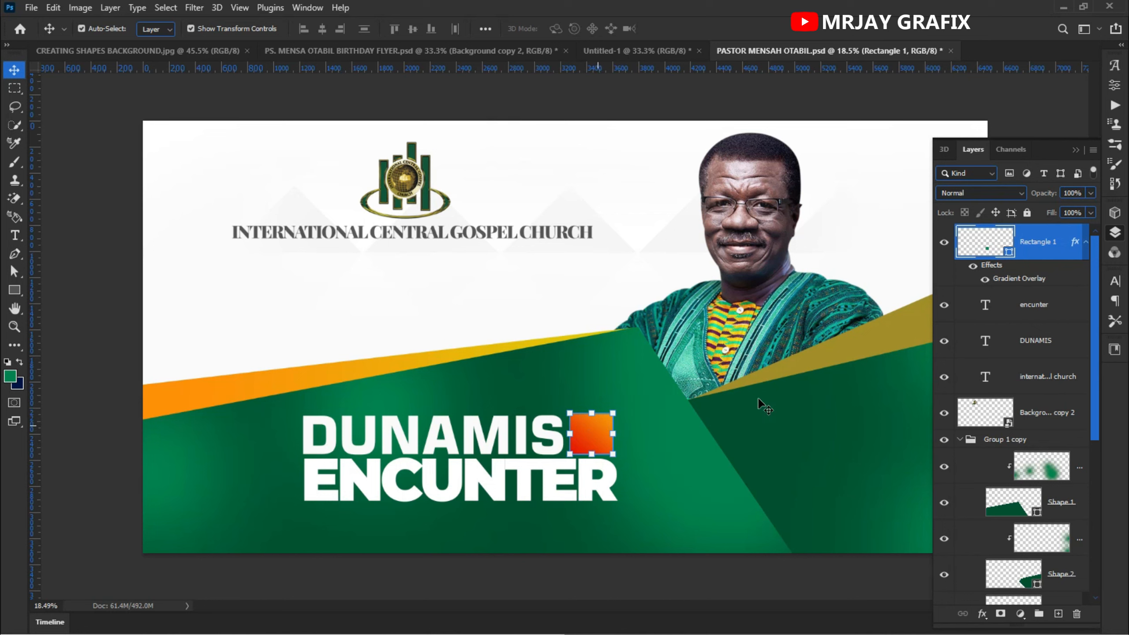
click(1117, 85)
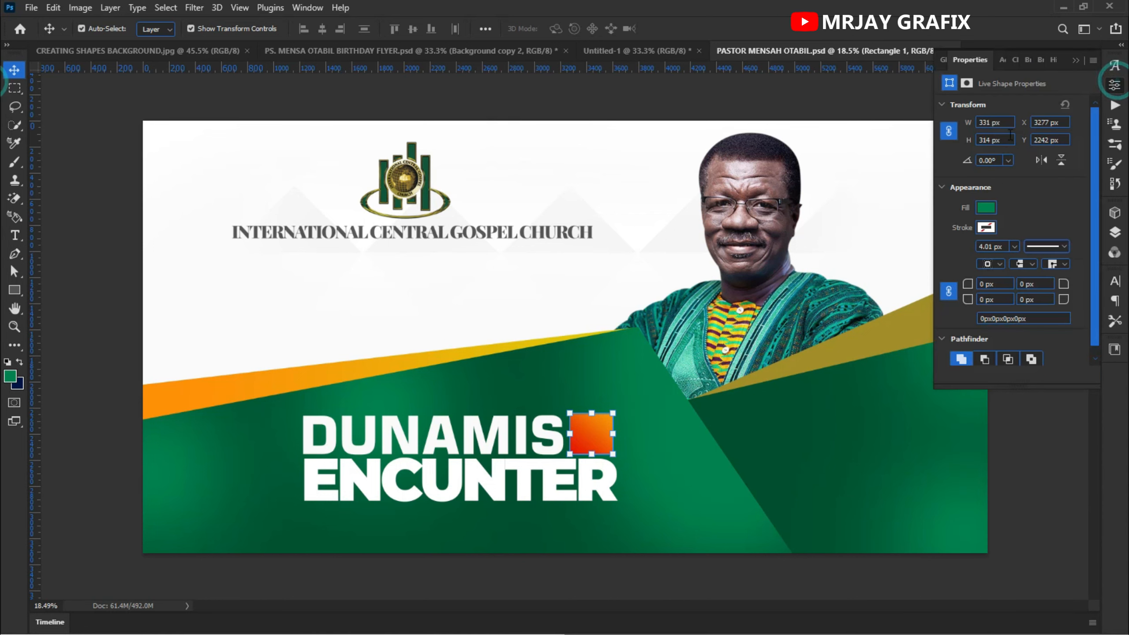
drag(973, 288, 944, 294)
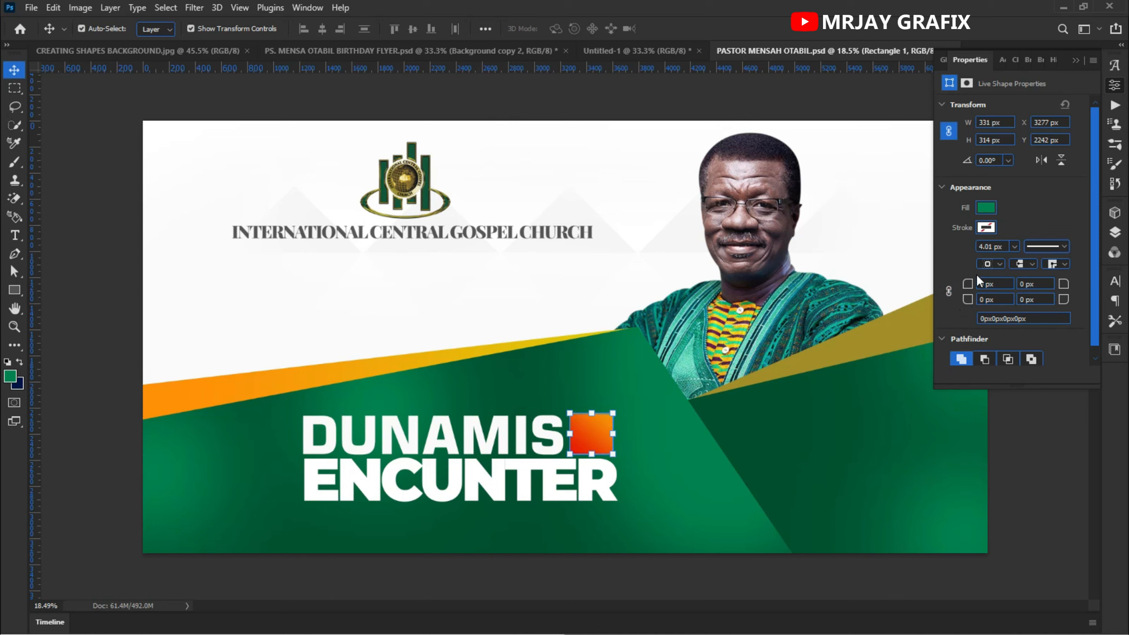
drag(968, 283, 1060, 296)
click(78, 456)
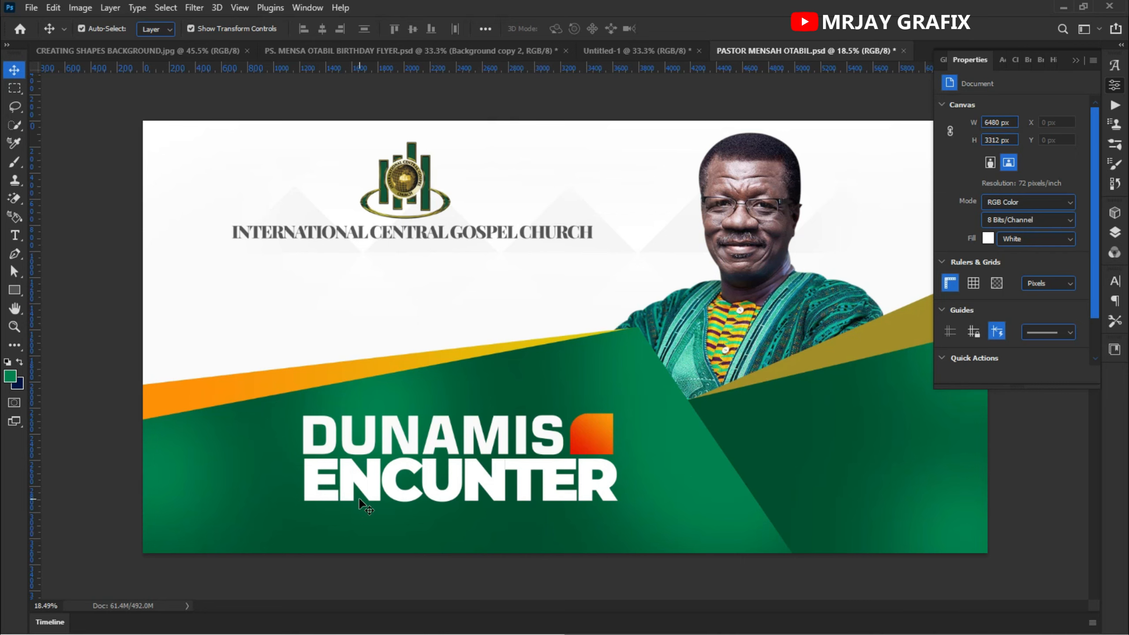
- Draw a thin bar about 2417 x 25 px under the ENCUNTER line
scroll(365, 515, down, 1)
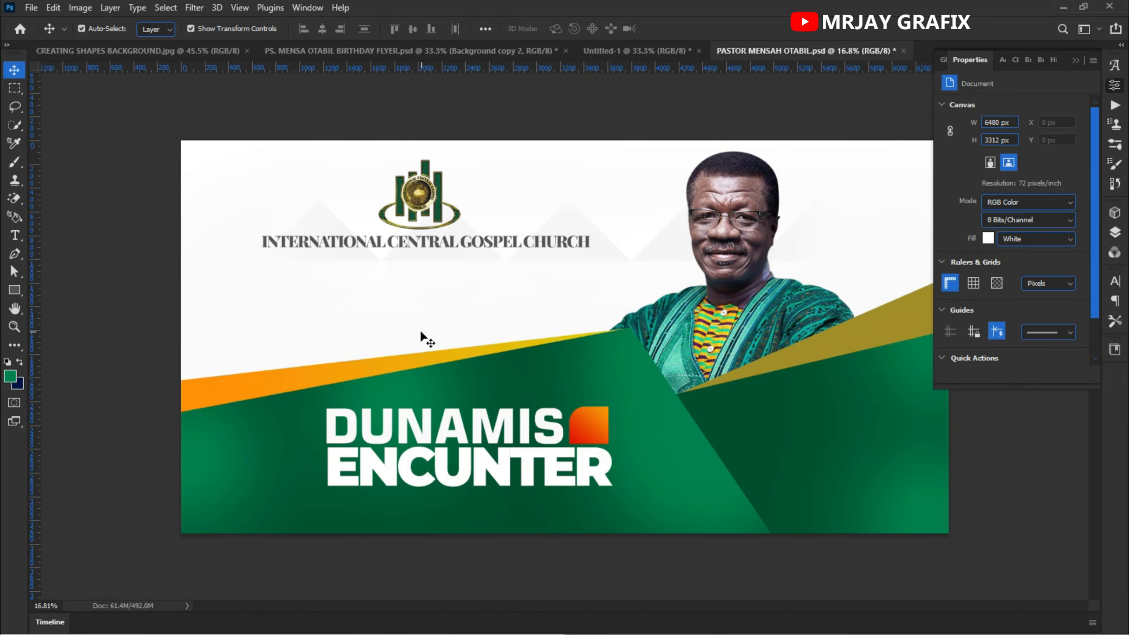
click(14, 290)
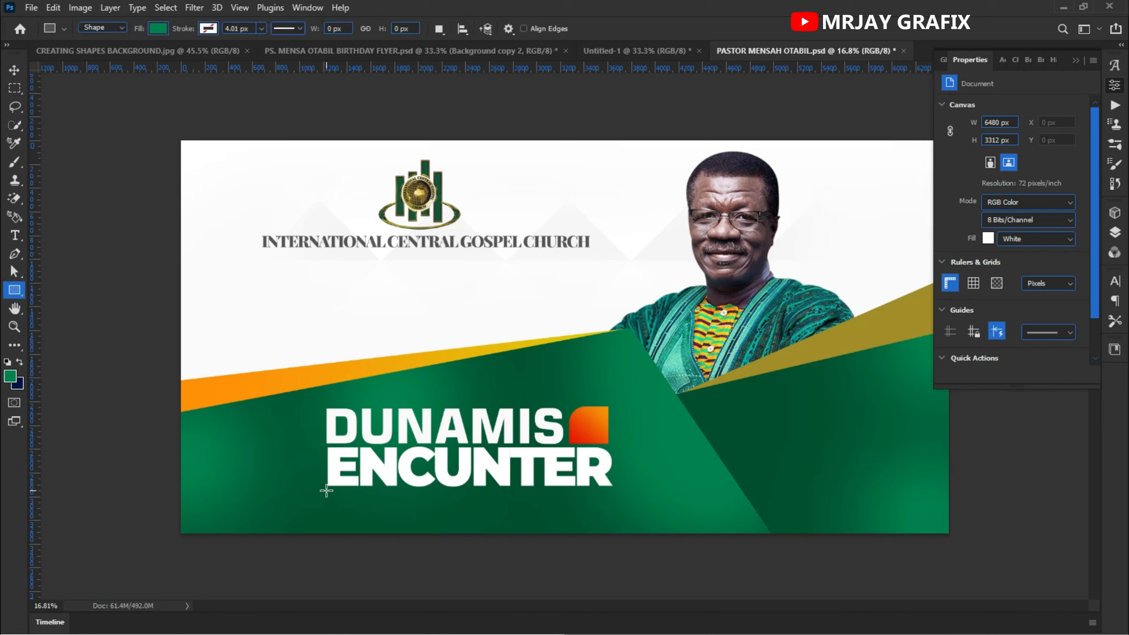
drag(327, 490, 611, 492)
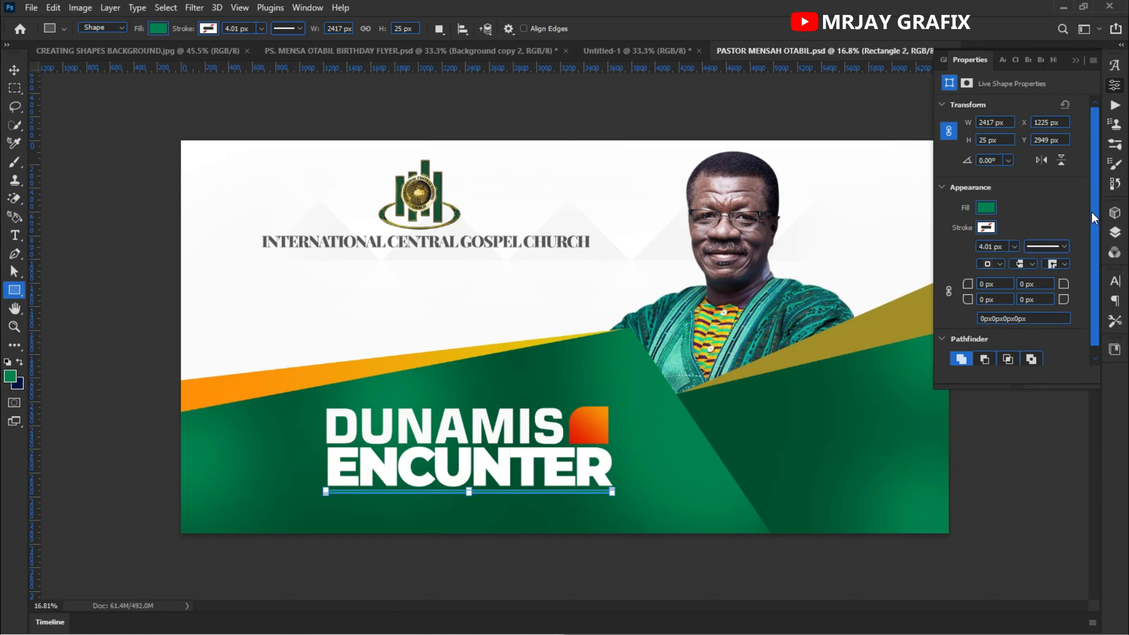
- Set the bar's fill color to white by sampling it from the canvas
click(1107, 234)
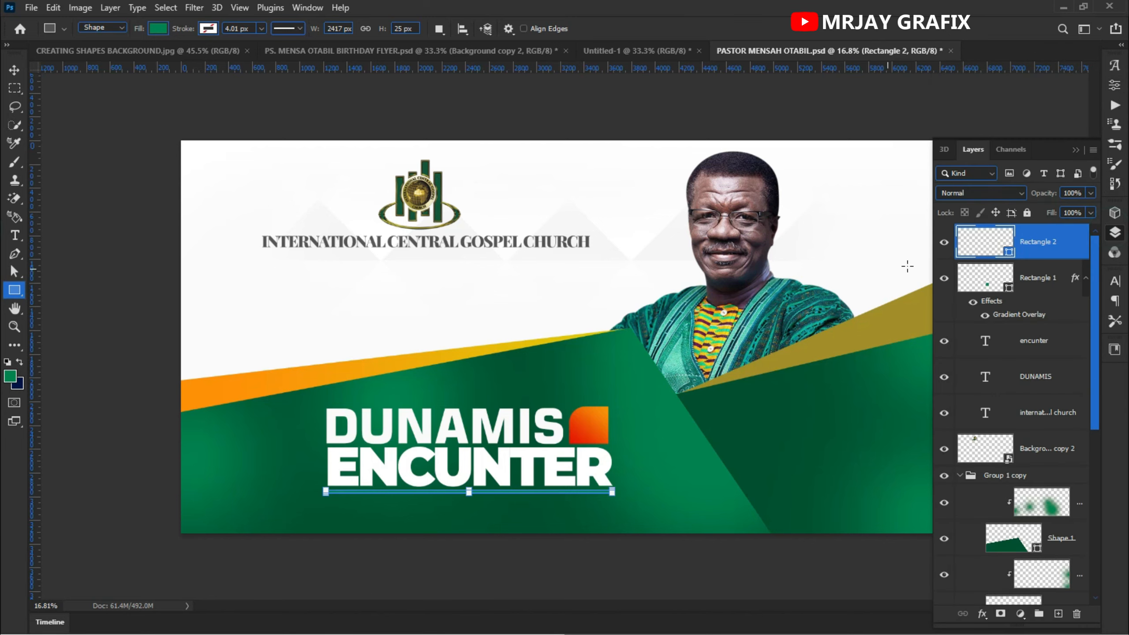
double_click(1008, 252)
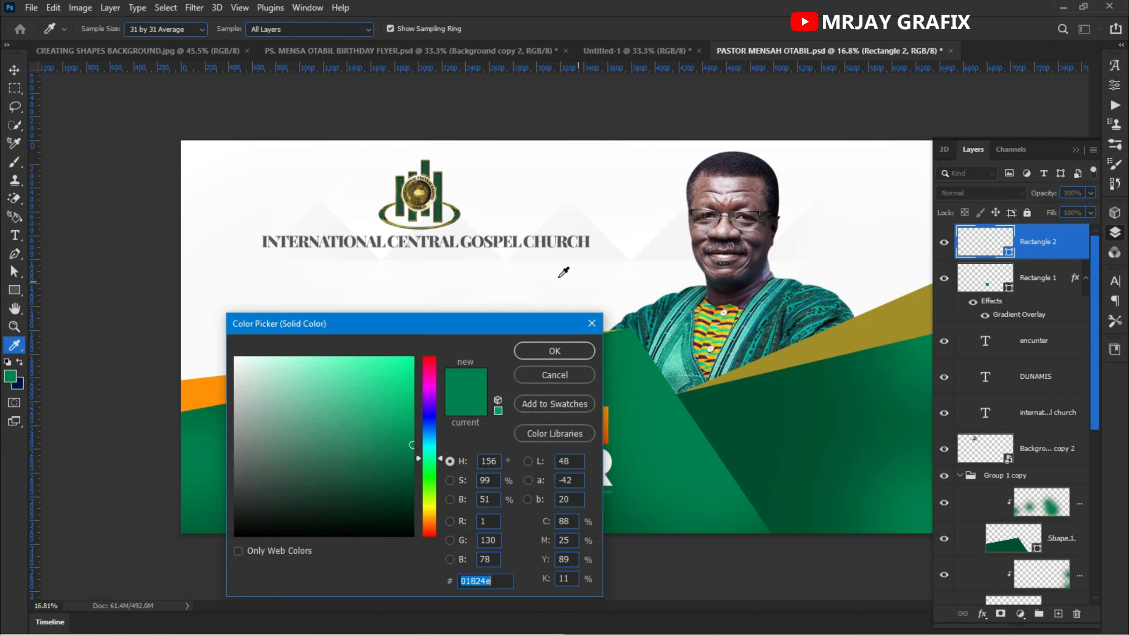
click(561, 274)
click(553, 351)
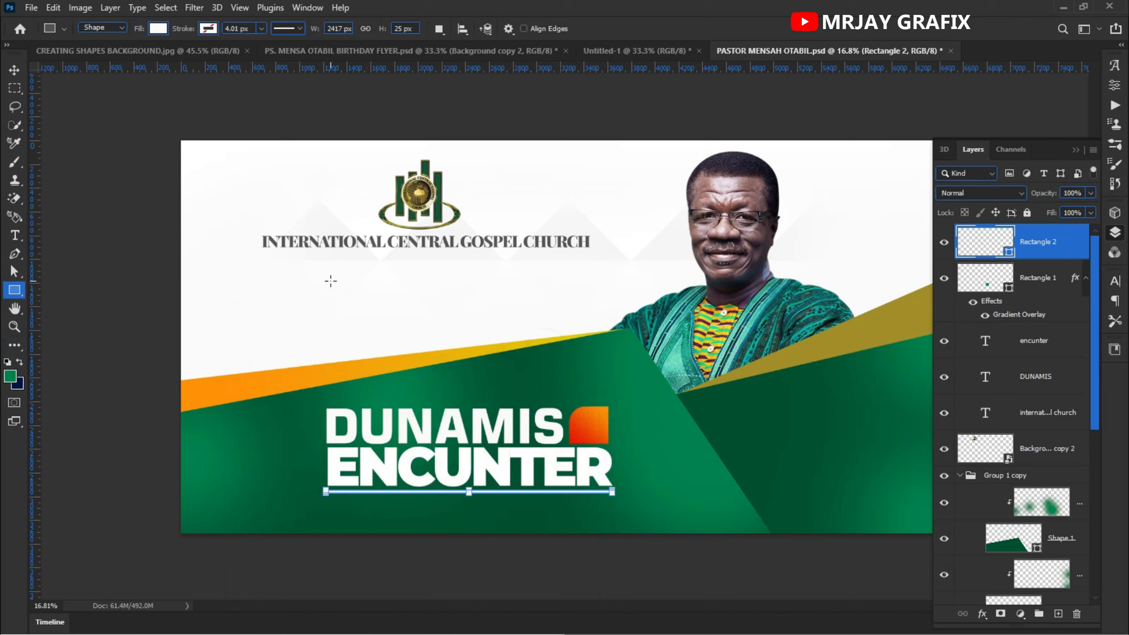
- Duplicate the white bar and shift the copy down slightly beneath the original
click(14, 71)
click(61, 234)
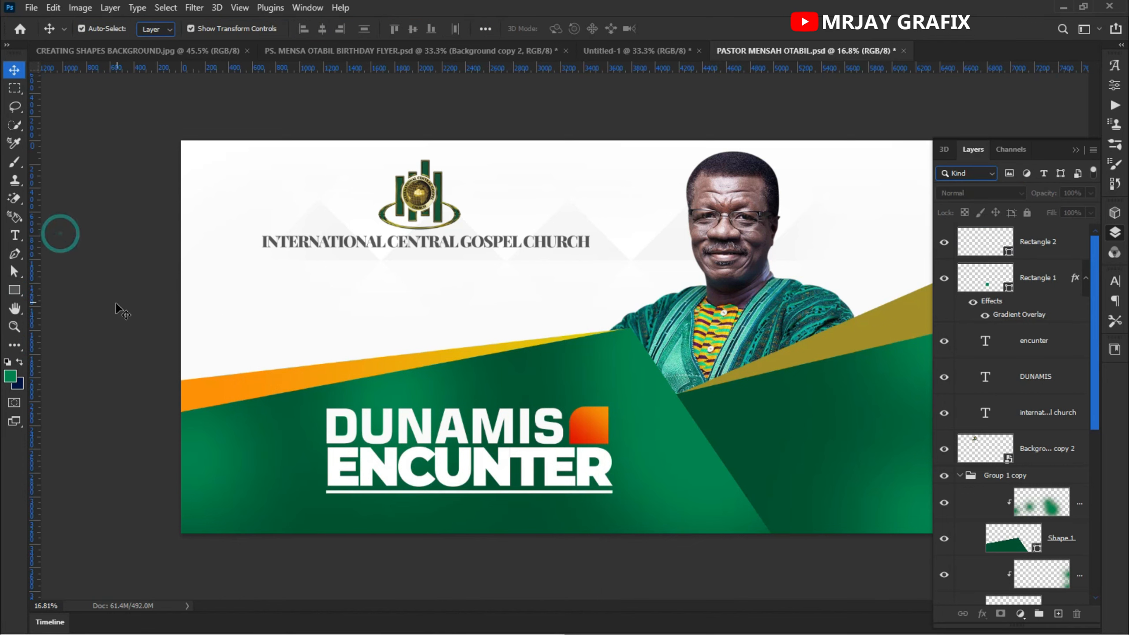
click(349, 492)
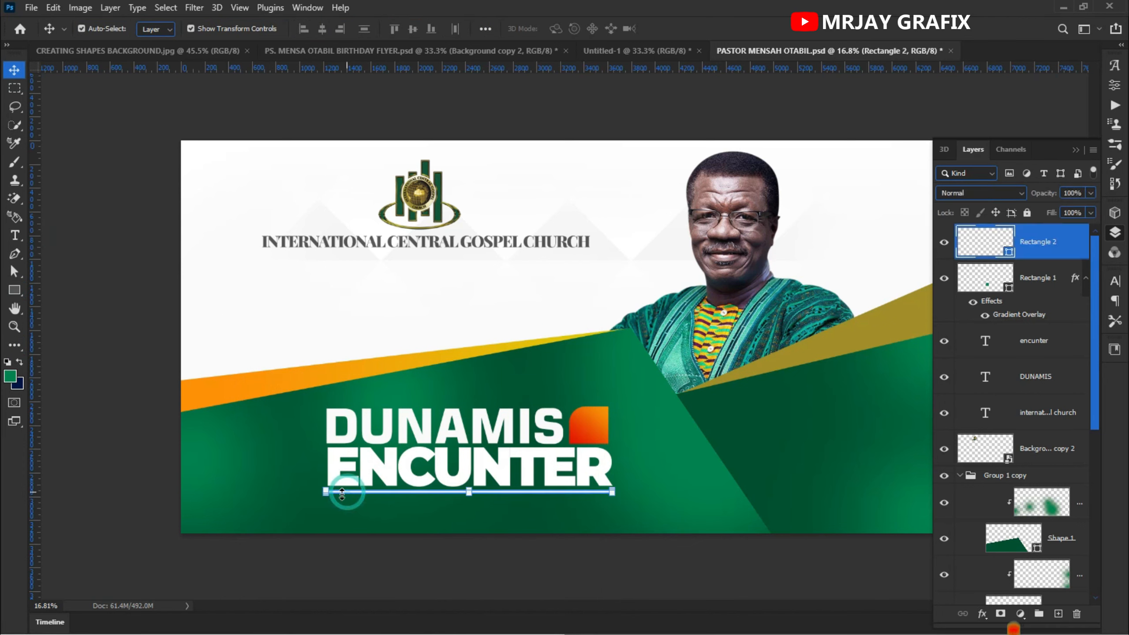
scroll(482, 503, up, 3)
scroll(465, 527, up, 2)
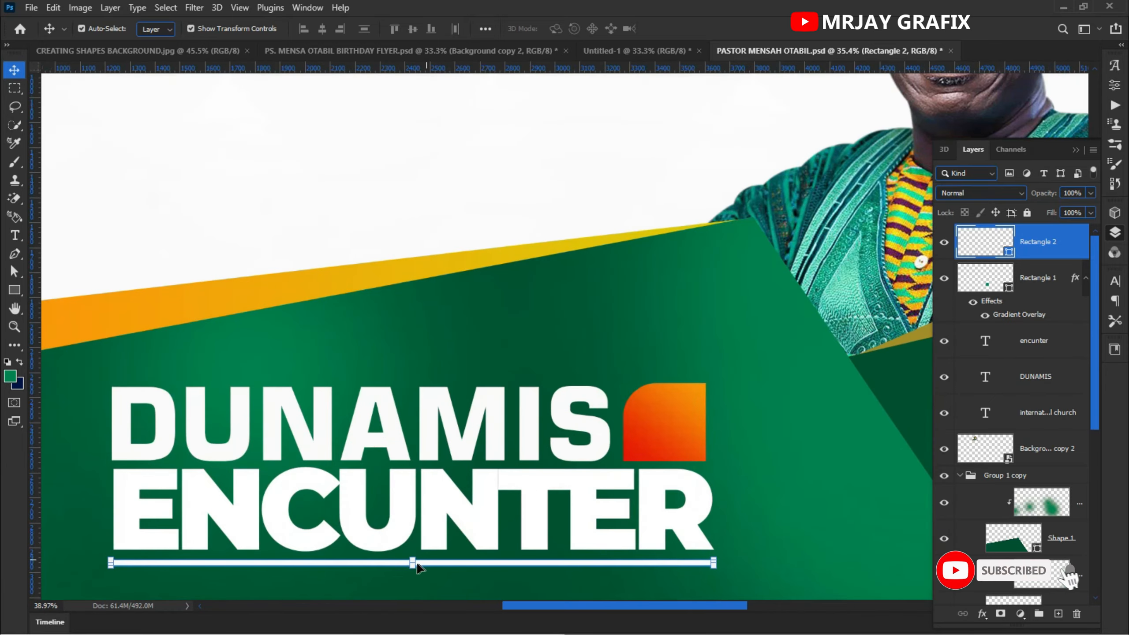
drag(410, 574, 415, 570)
key(ctrl)
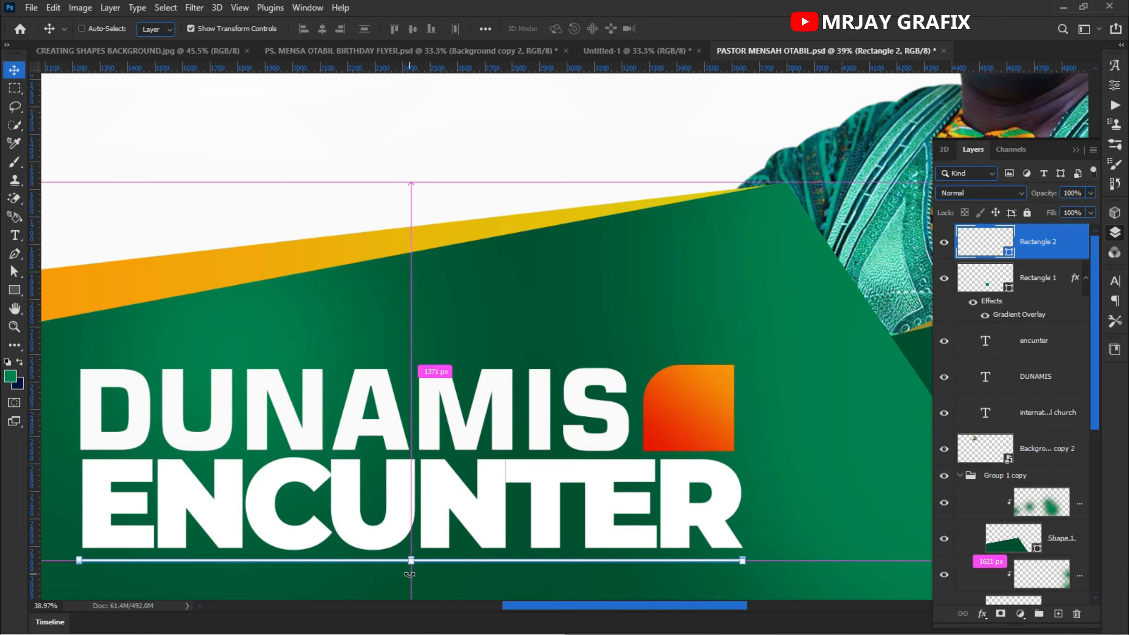
key(ctrl+j)
key(shift+Down)
key(shift+Down)
key(shift+Down)
key(shift+Down)
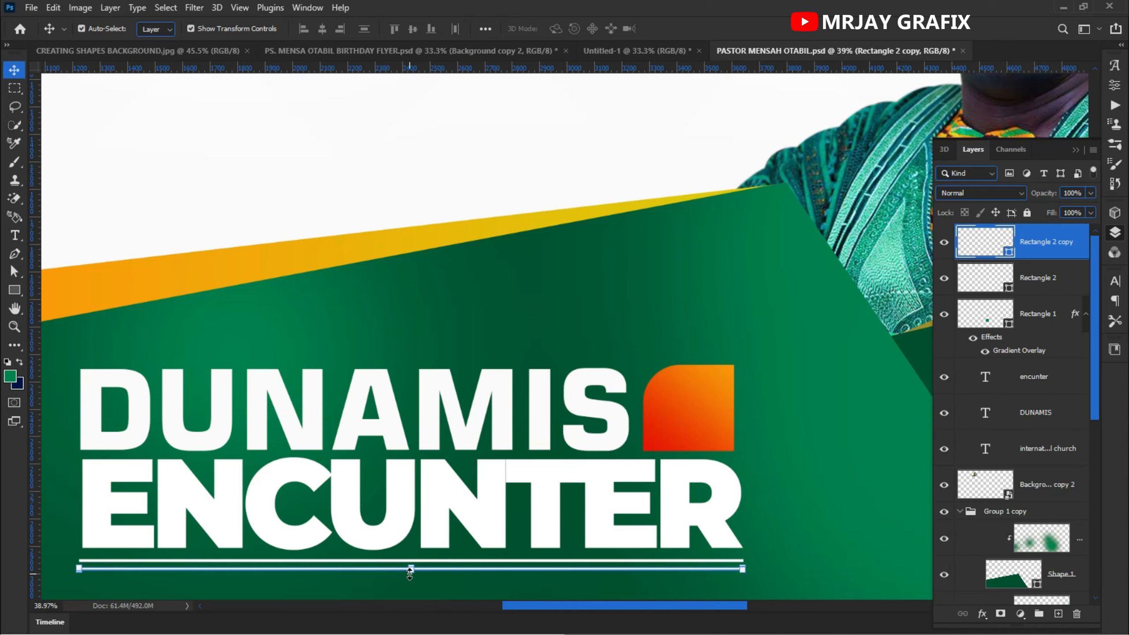
- Copy the address text layer from the Untitled-1 document into the banner
scroll(433, 562, down, 5)
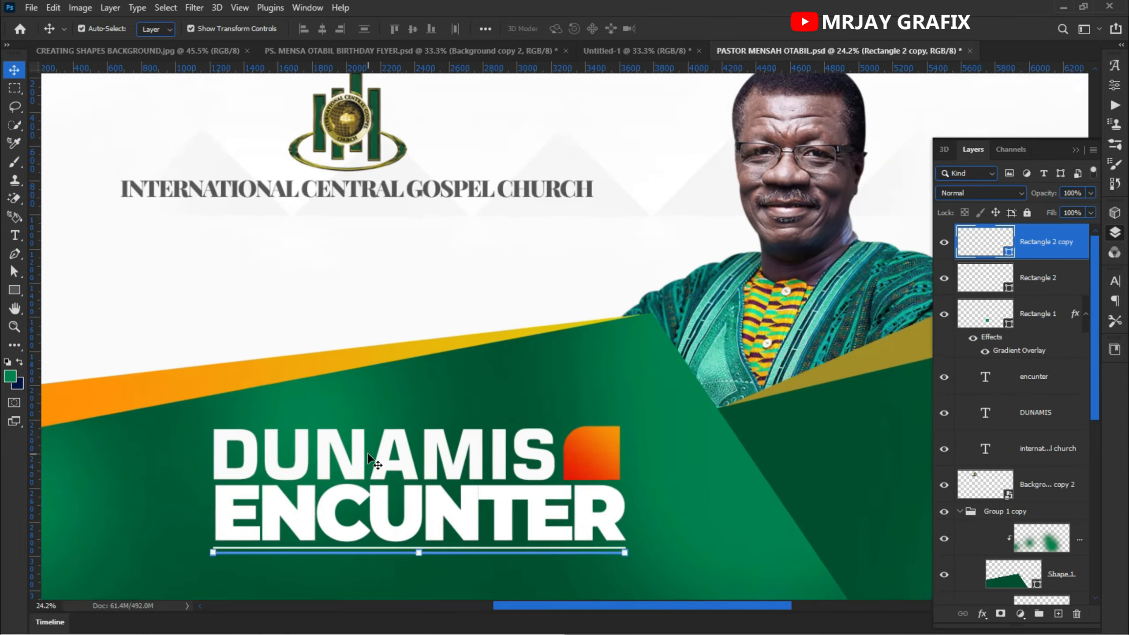
scroll(371, 460, down, 2)
click(82, 524)
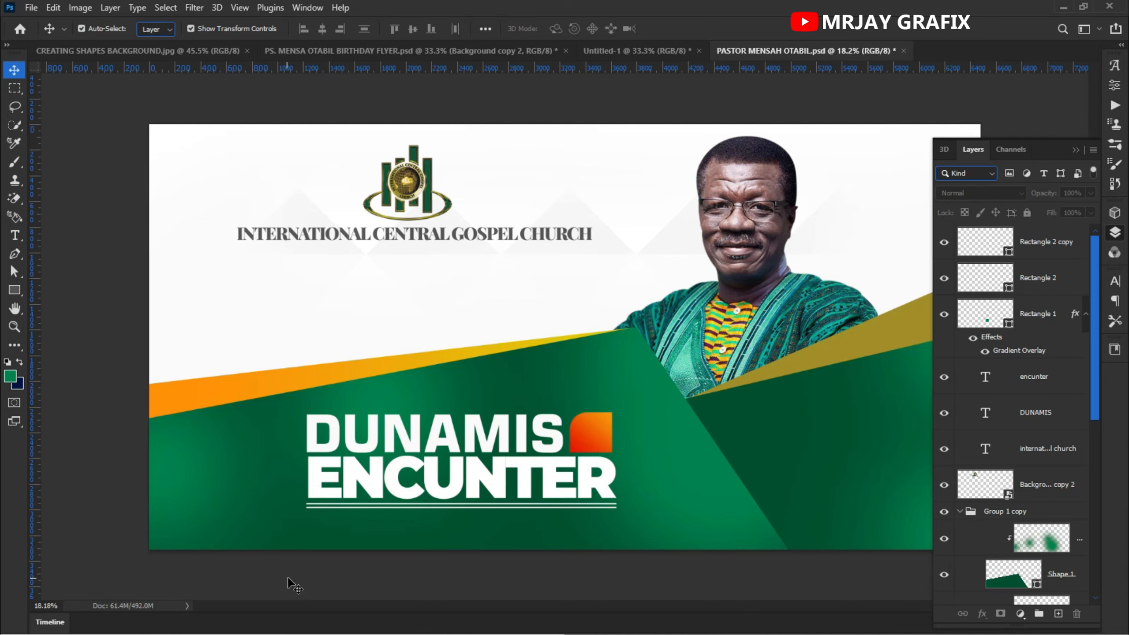
scroll(231, 551, down, 1)
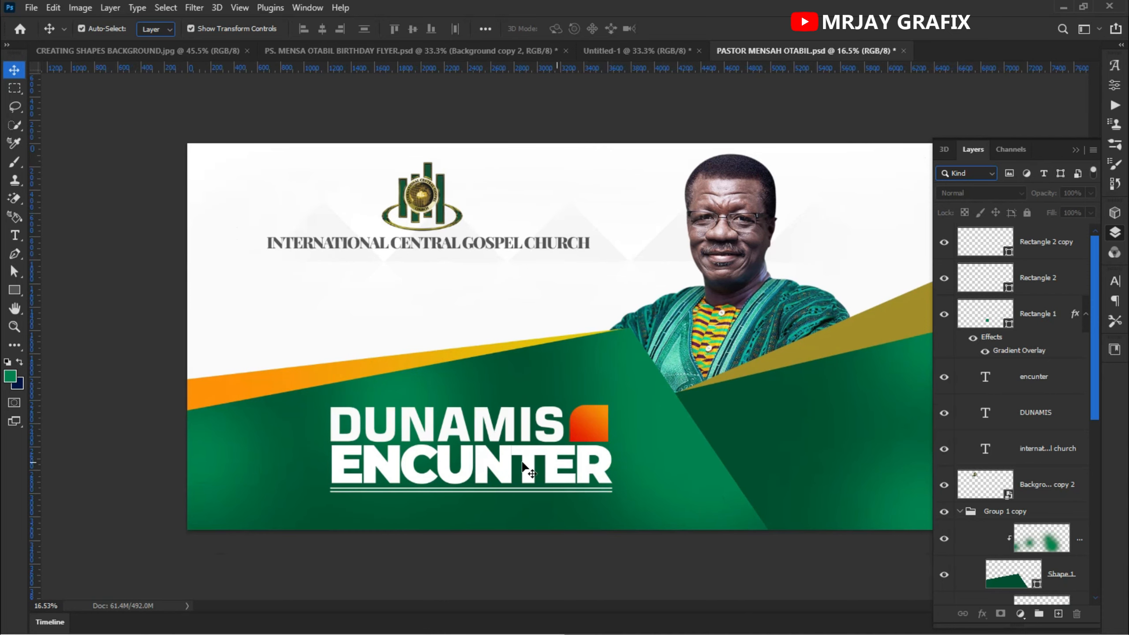
scroll(523, 467, down, 1)
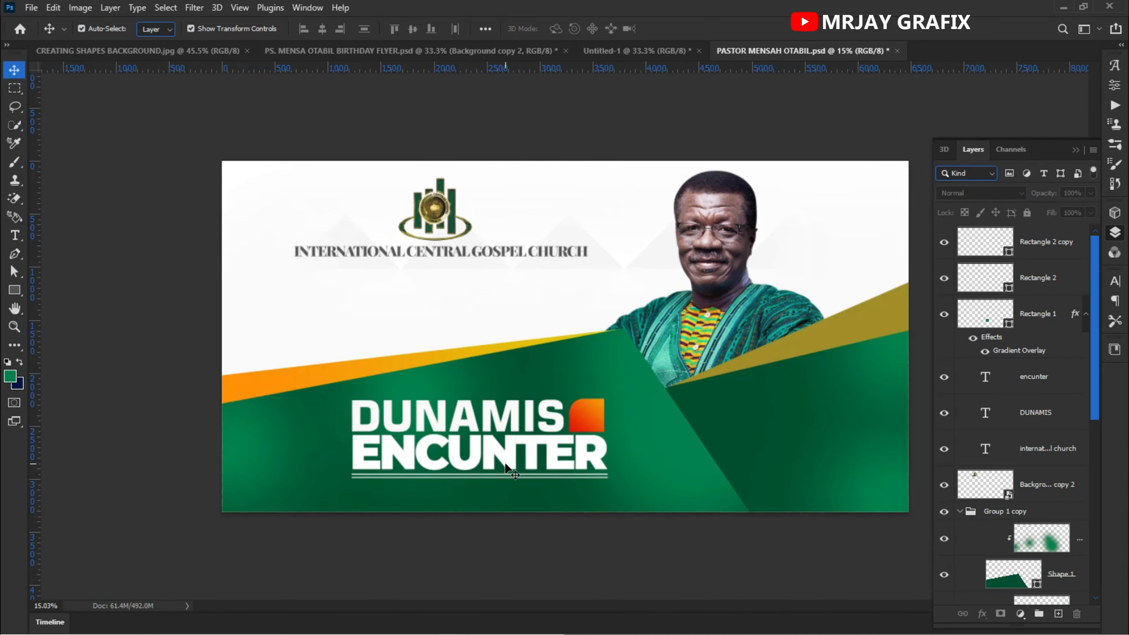
click(622, 51)
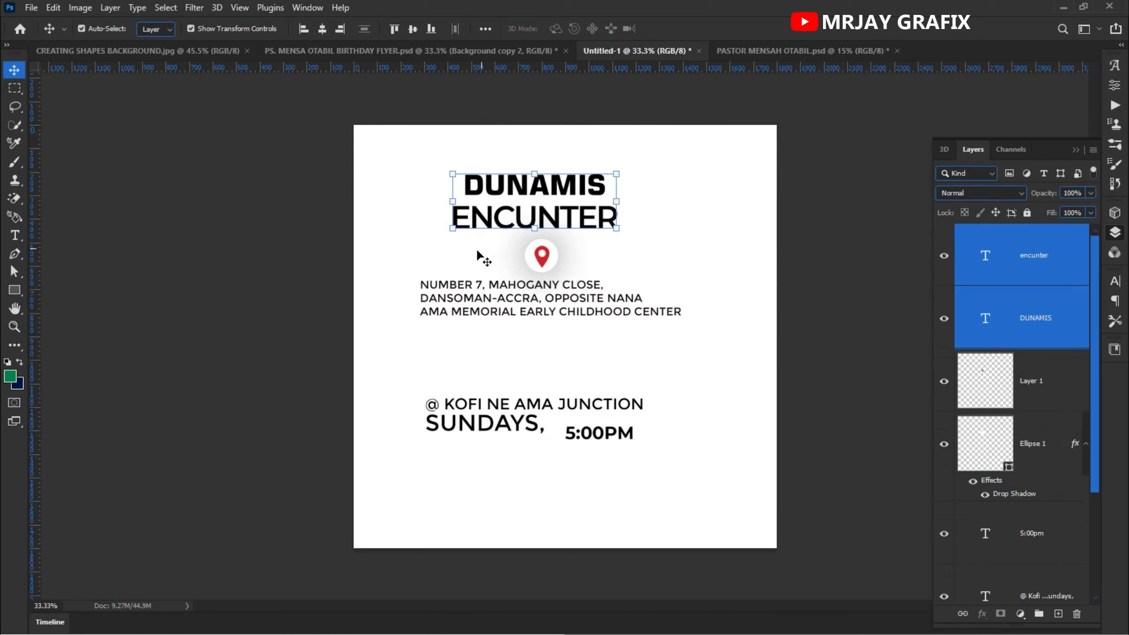
click(446, 300)
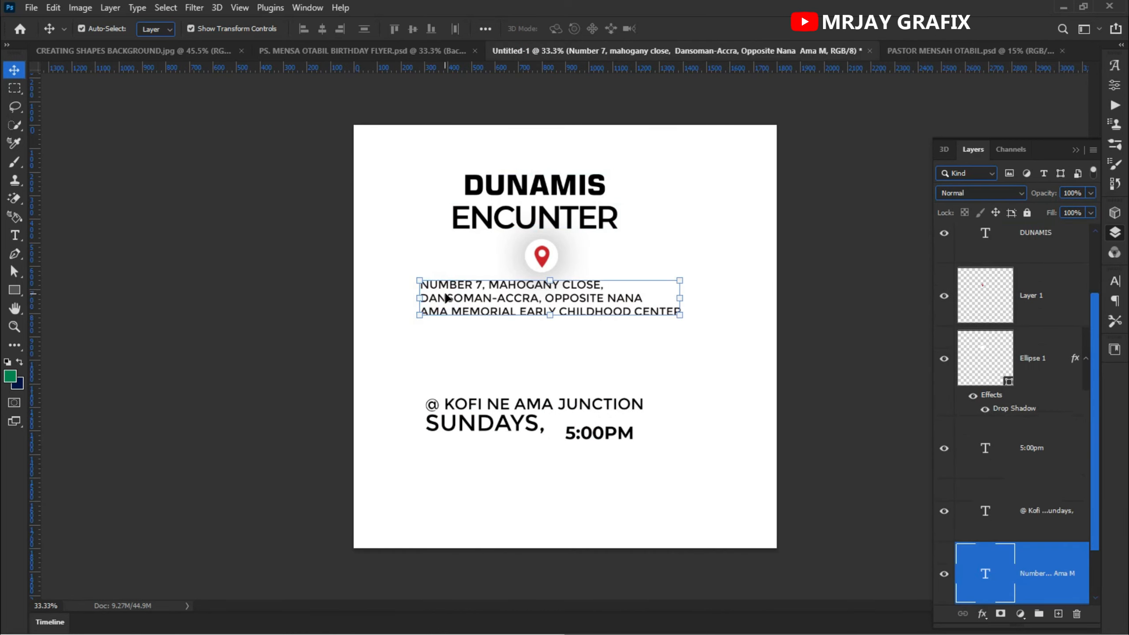
drag(485, 299, 778, 418)
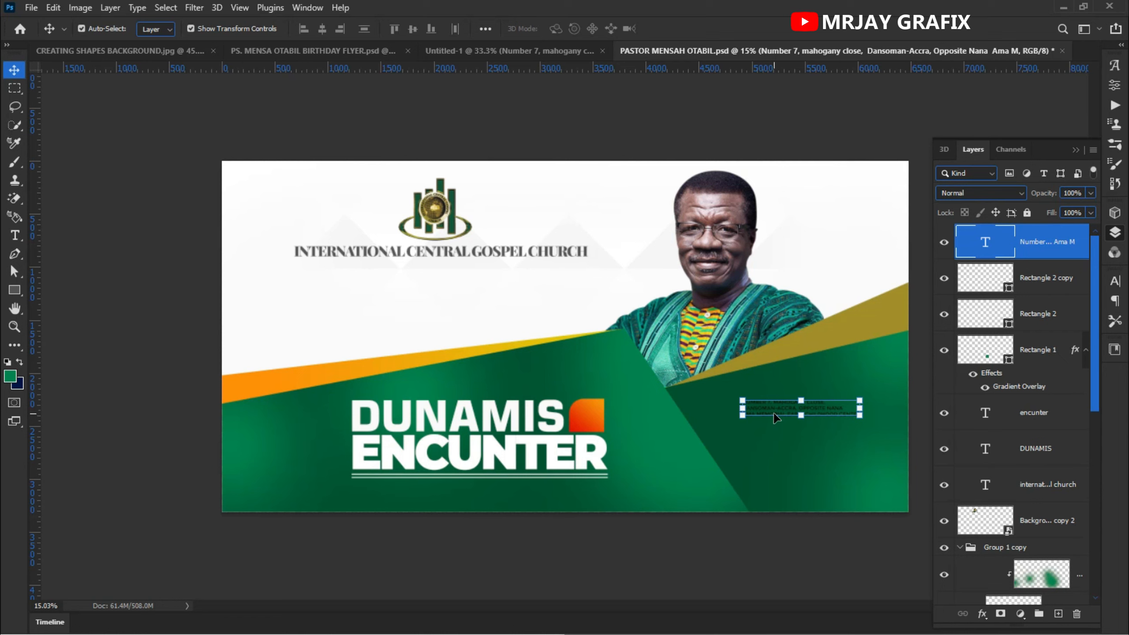
- Draw a rounded rectangle about 1731 x 446 px over the address text
click(14, 290)
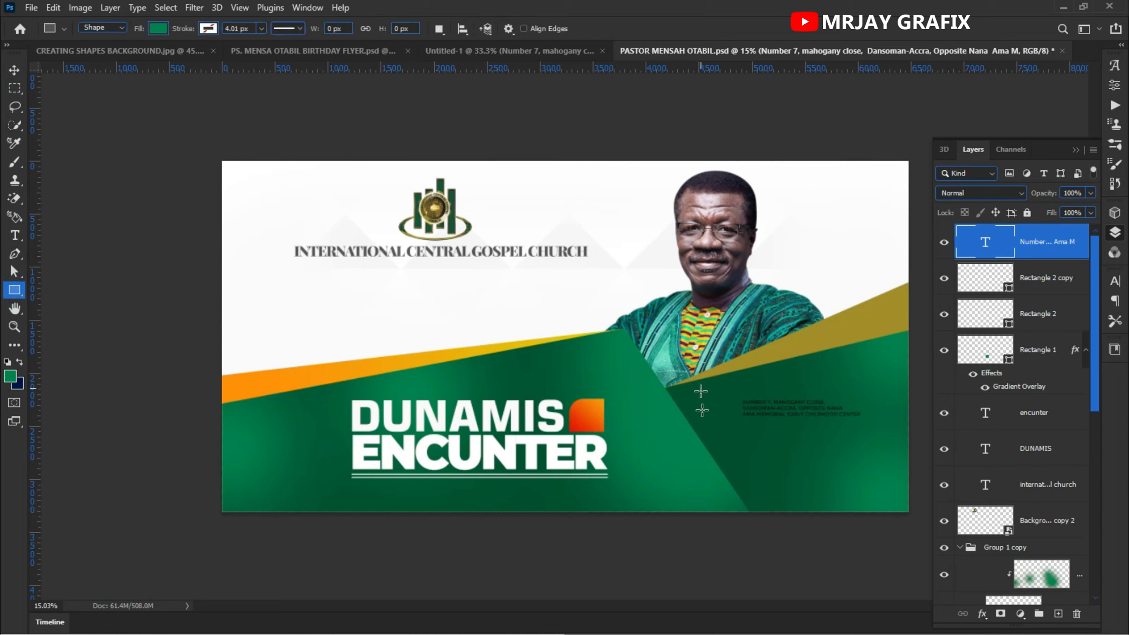
drag(721, 399, 893, 437)
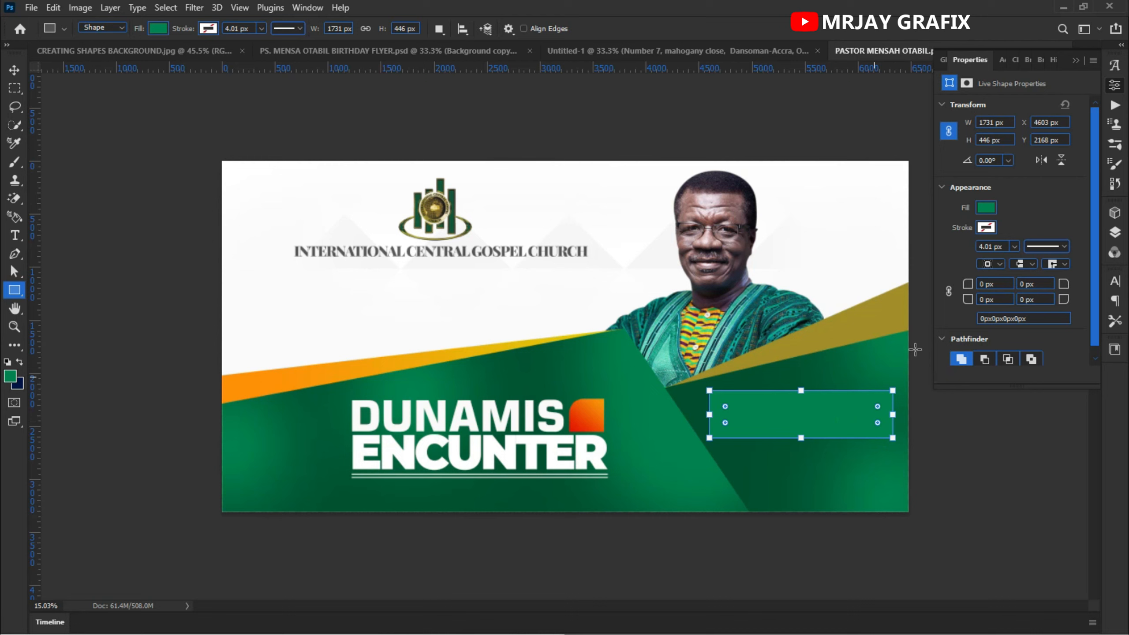
drag(968, 300, 1062, 297)
drag(1062, 298, 1063, 297)
- Move the new rectangle's layer below the address text layer
click(1114, 235)
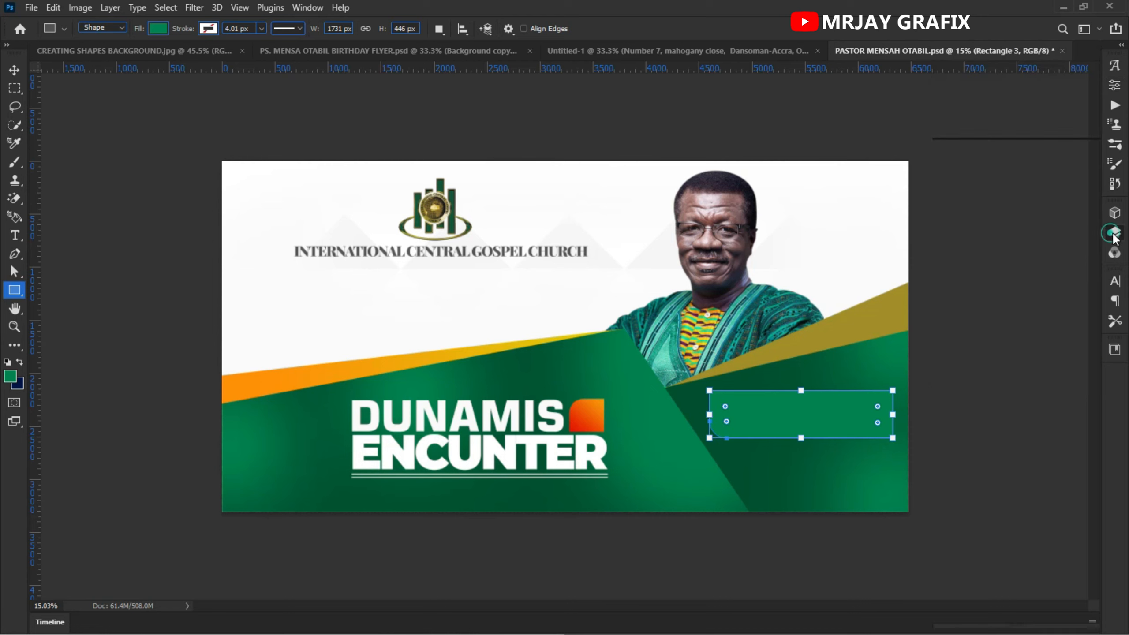
drag(1040, 254, 1016, 334)
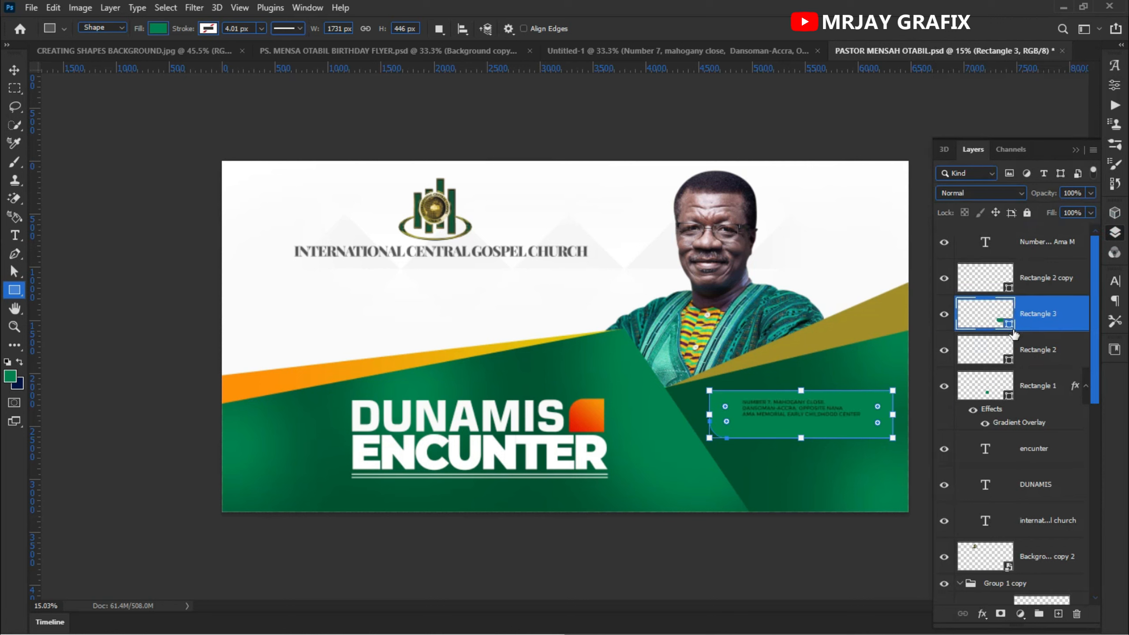
key(v)
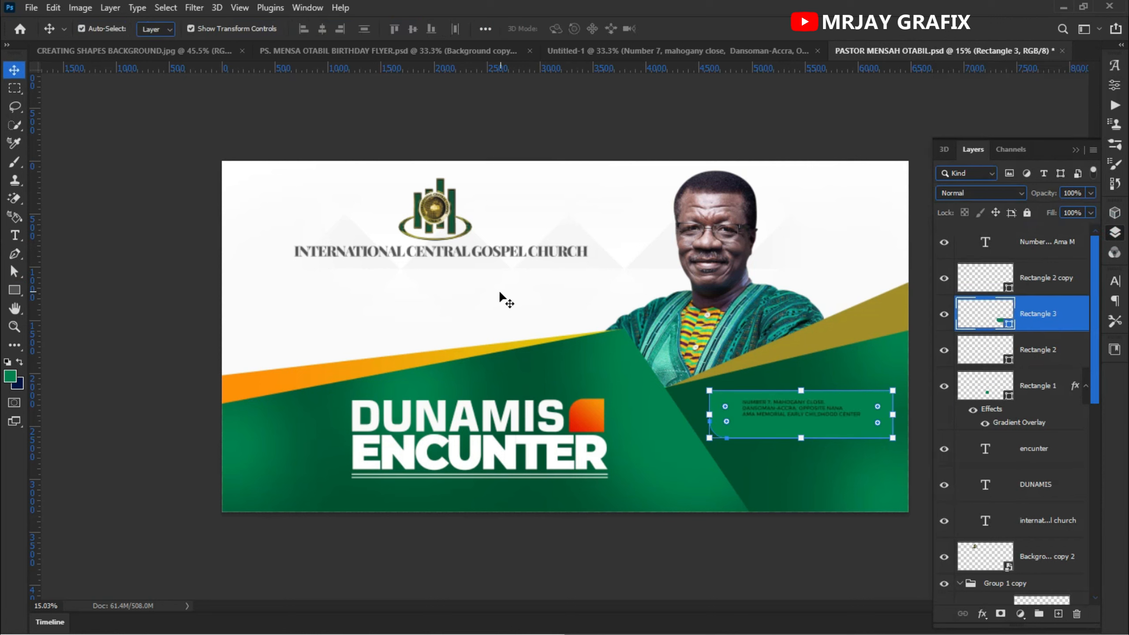
- Set the pasted address text's colour to white
scroll(812, 437, up, 2)
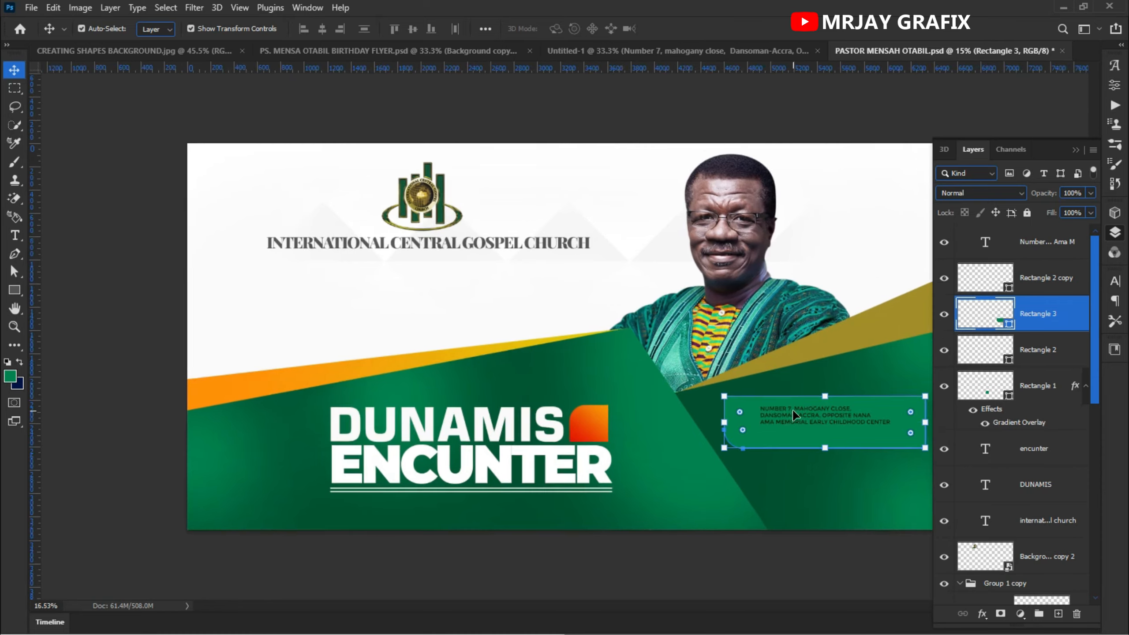
click(786, 417)
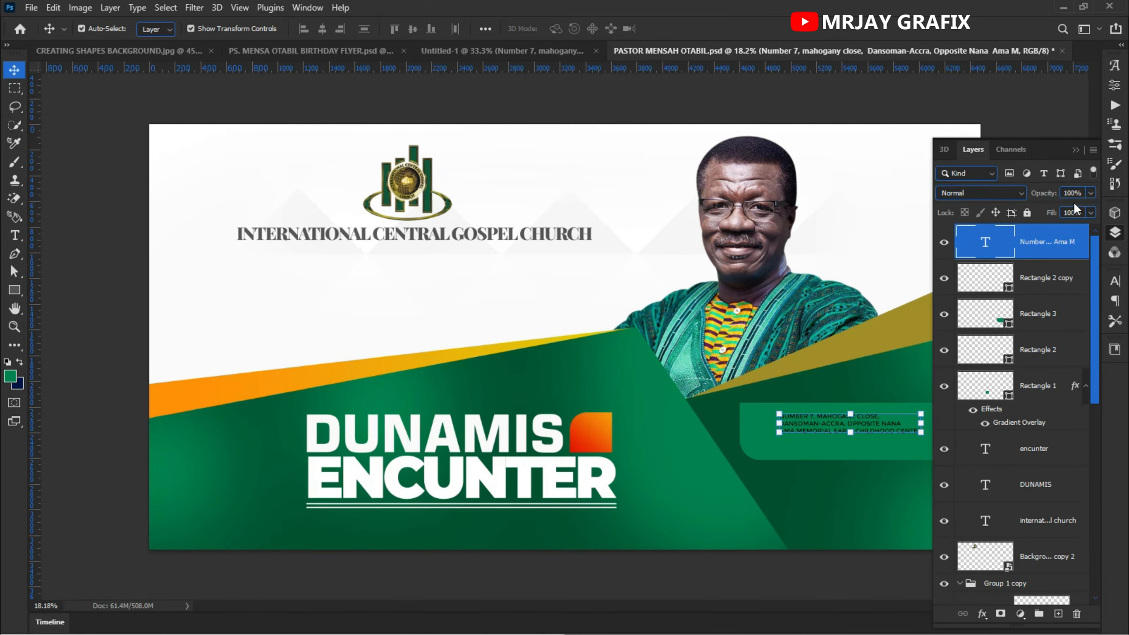
click(1115, 281)
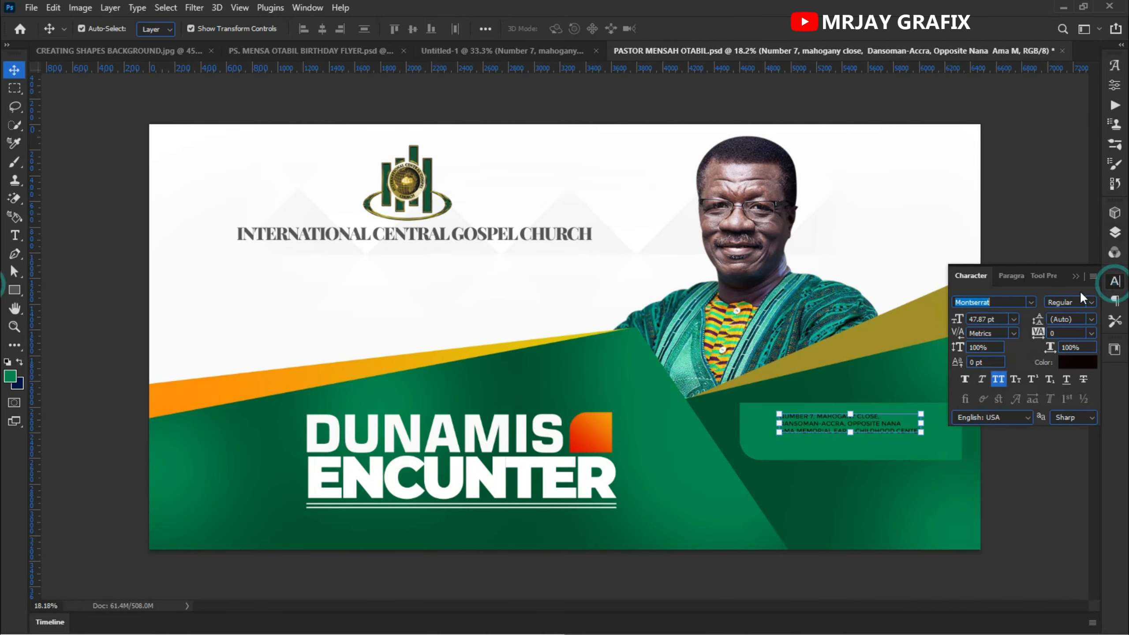
click(1070, 365)
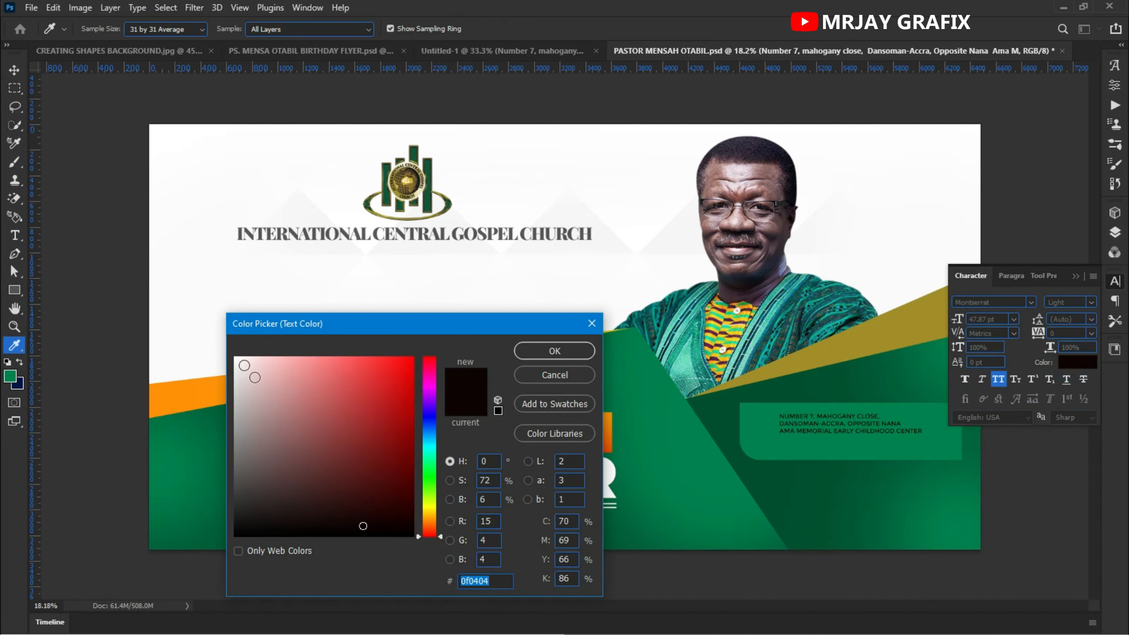
click(237, 359)
click(535, 352)
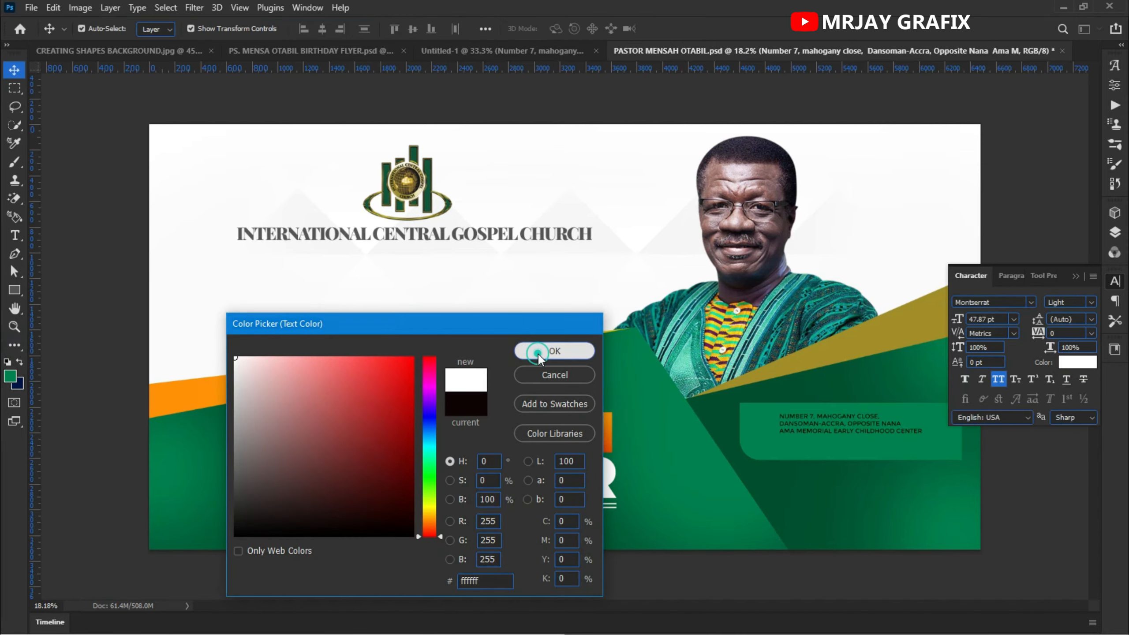
- Change the address text's colour to black, #000000
scroll(971, 472, up, 2)
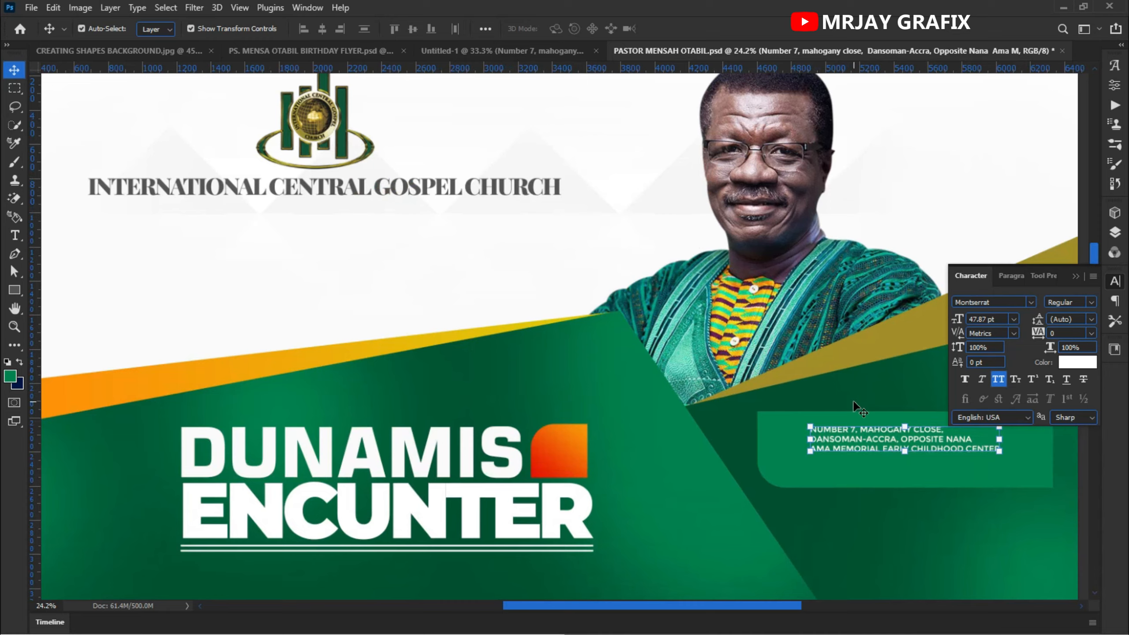
scroll(860, 410, up, 2)
scroll(741, 457, right, 5)
scroll(741, 457, down, 1)
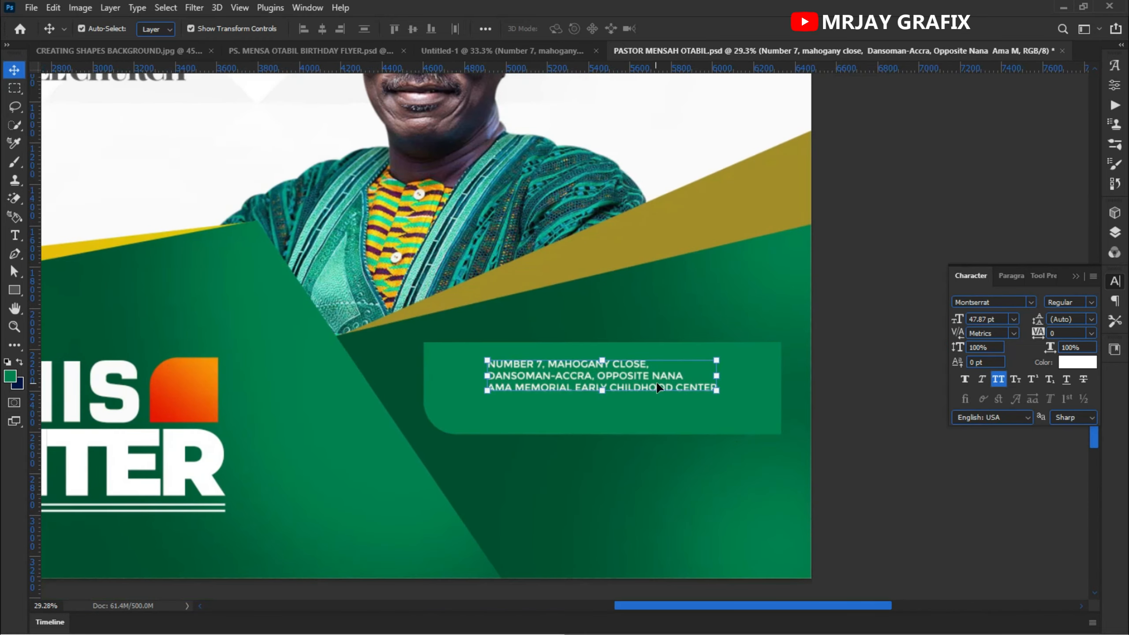
scroll(656, 381, up, 2)
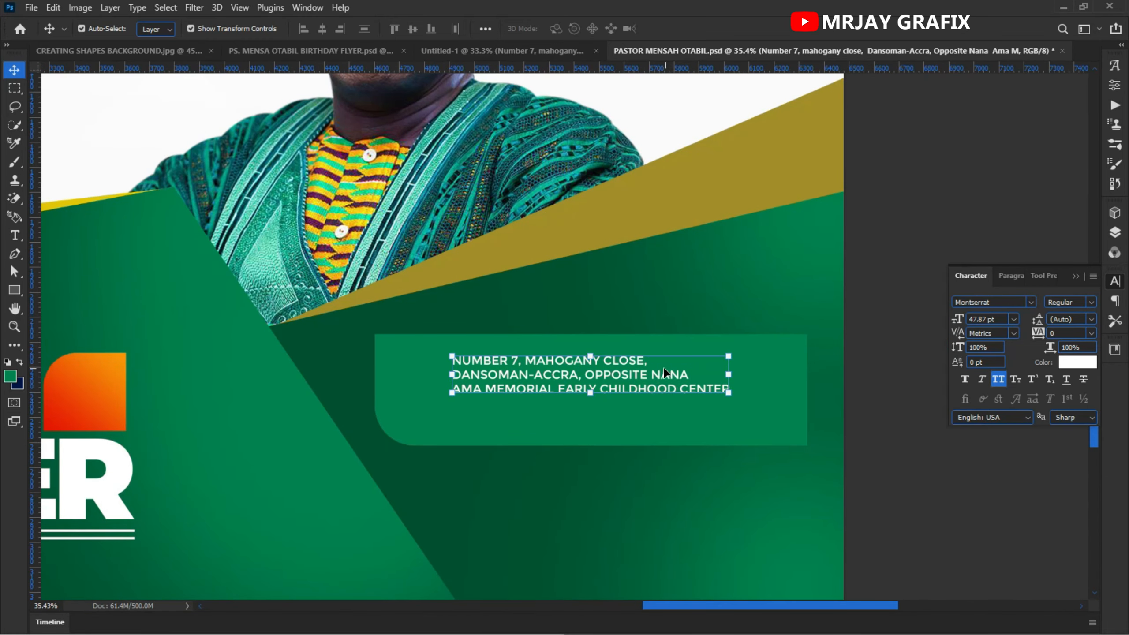
click(644, 381)
click(1076, 364)
click(206, 407)
text(000000)
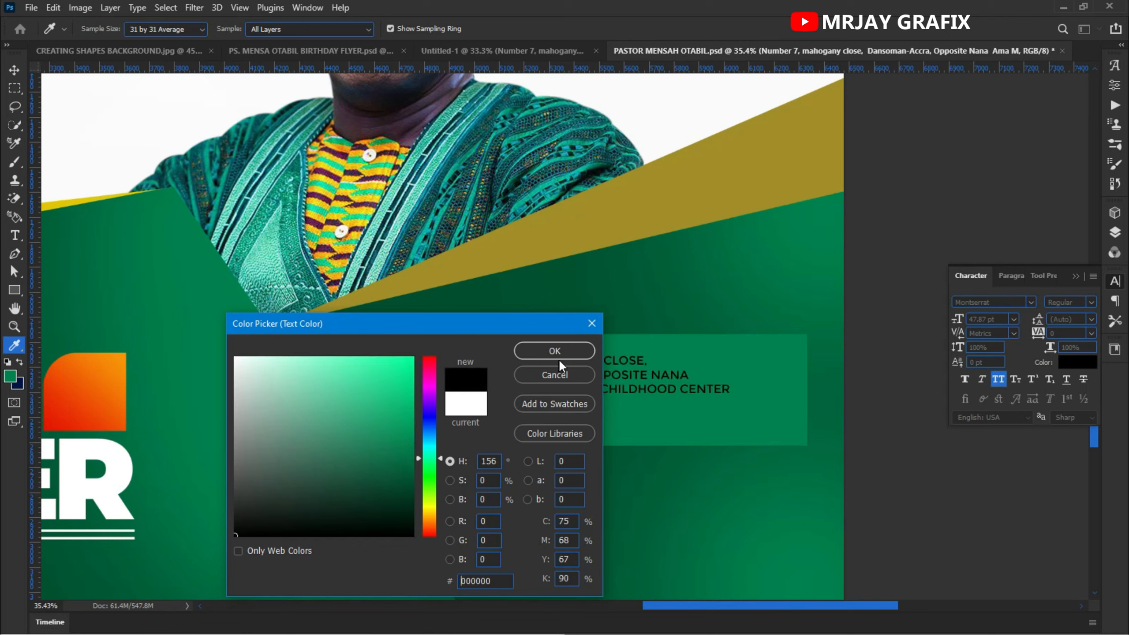
click(573, 351)
- Add a red-to-orange Gradient Overlay to the rounded rectangle behind the address, angle 3°
click(726, 431)
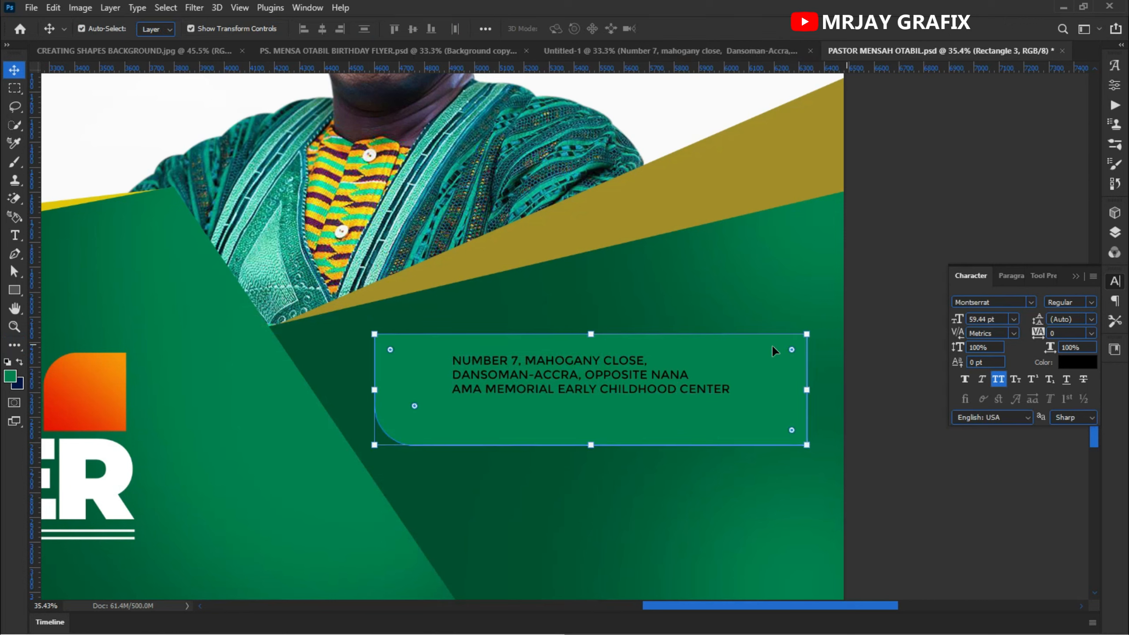
click(1115, 231)
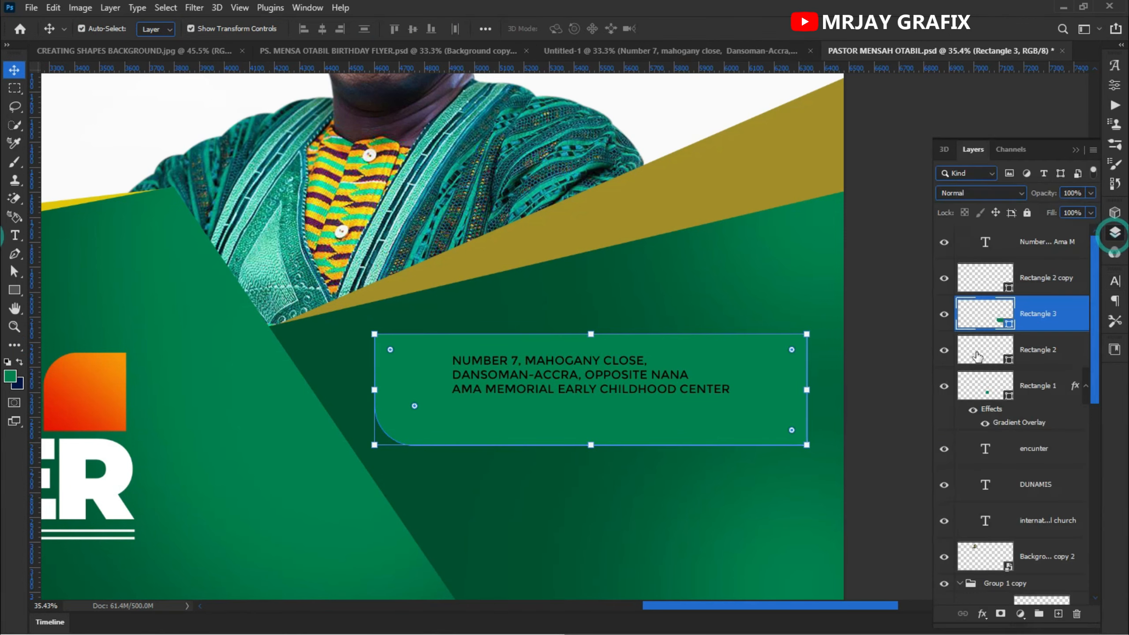
click(983, 615)
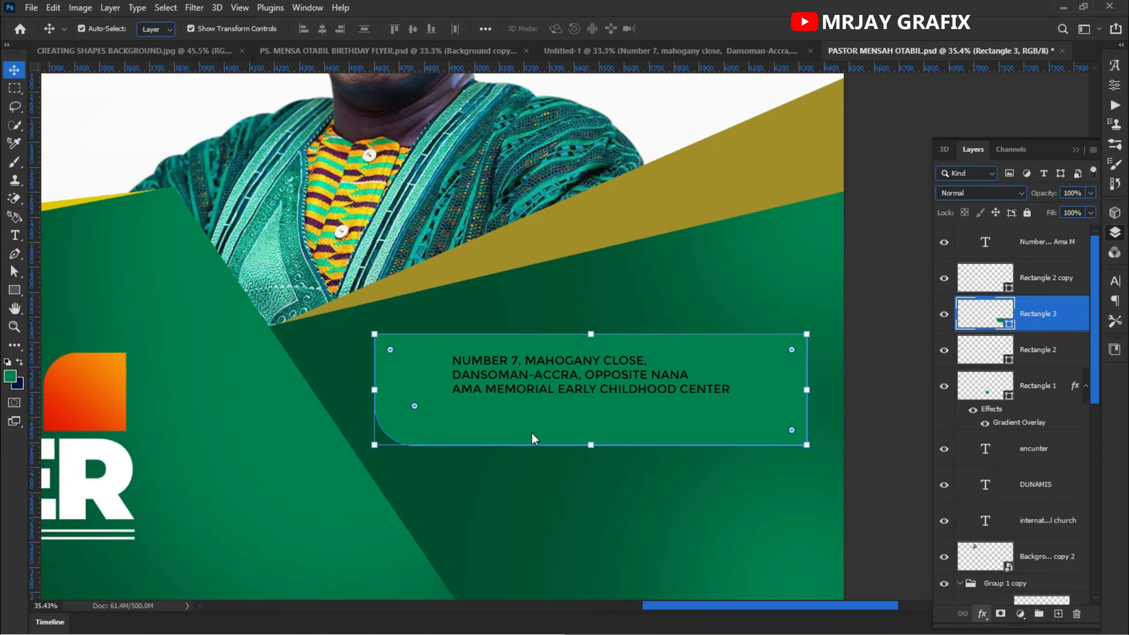
click(1000, 565)
drag(428, 289, 334, 227)
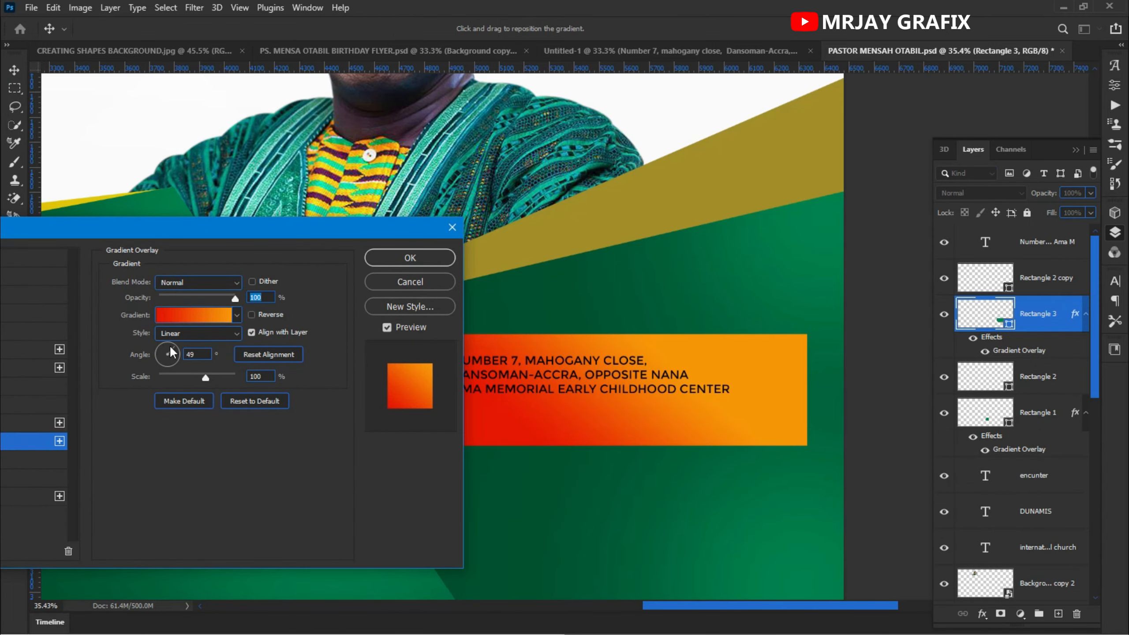
drag(169, 352, 194, 355)
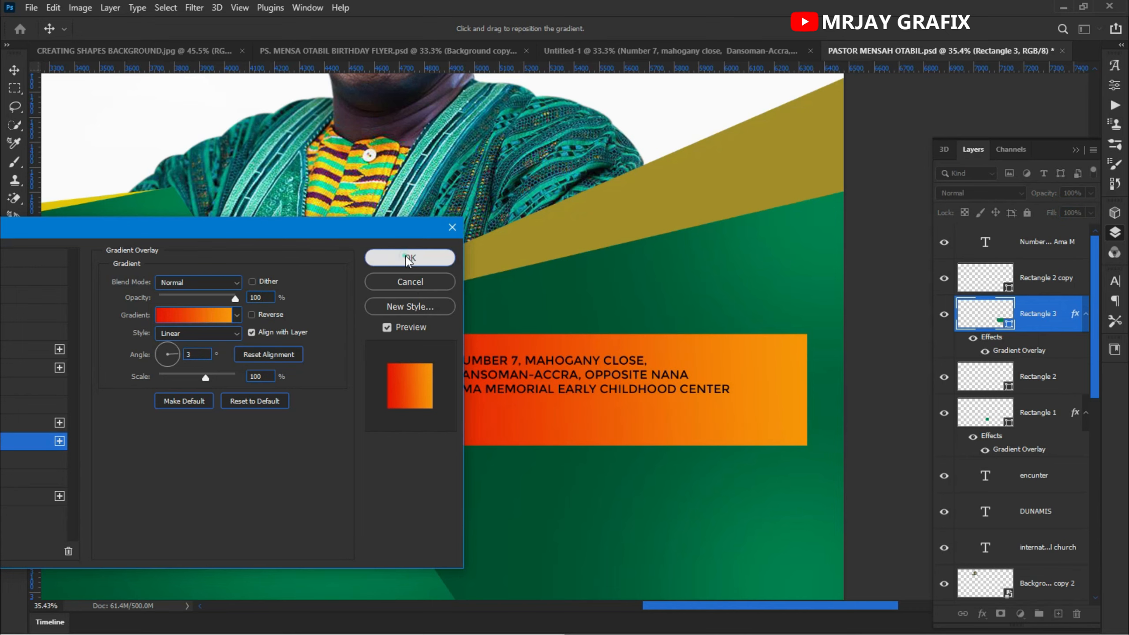
click(404, 259)
- Edit the address text, sizing its first line to 66 pt and its second line to 55 pt
click(910, 438)
scroll(786, 370, down, 6)
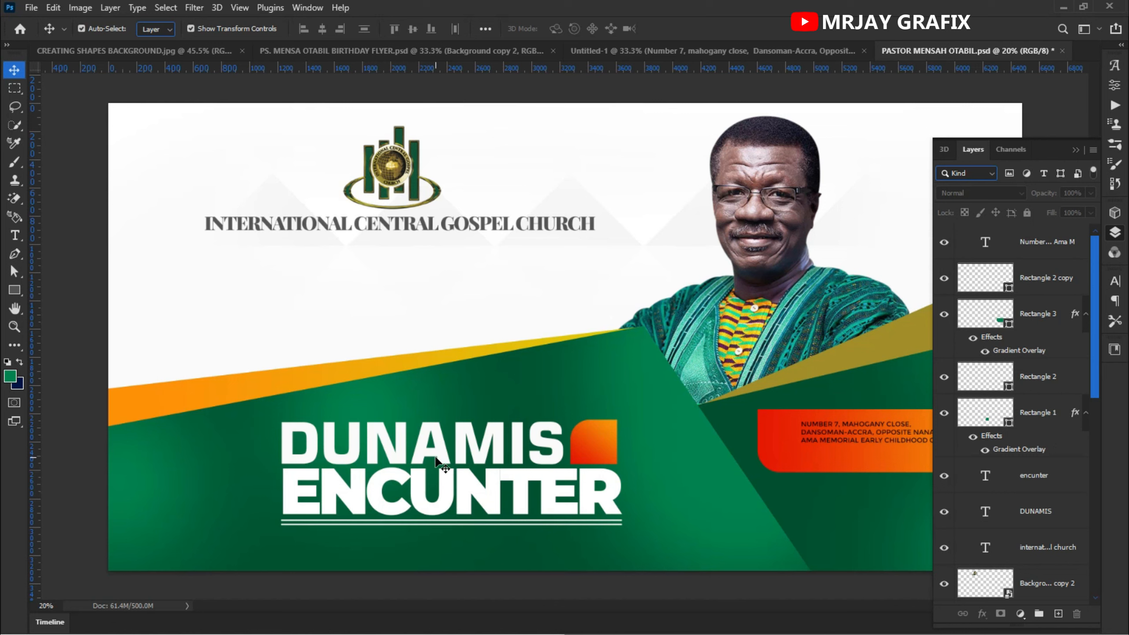
scroll(471, 448, up, 2)
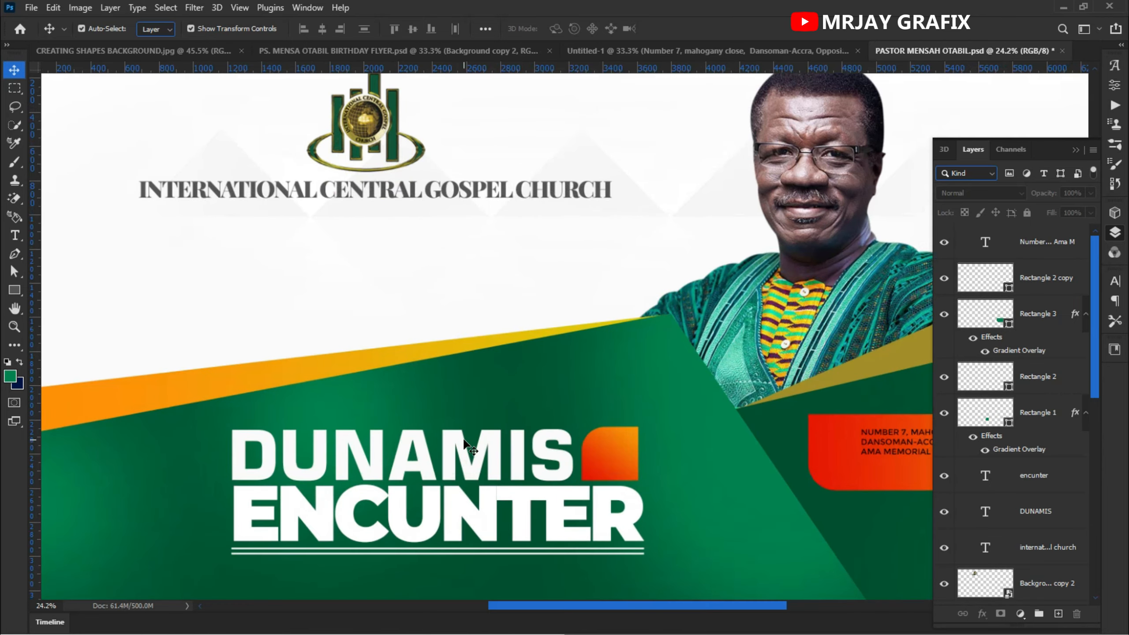
drag(565, 368, 175, 331)
drag(277, 357, 192, 338)
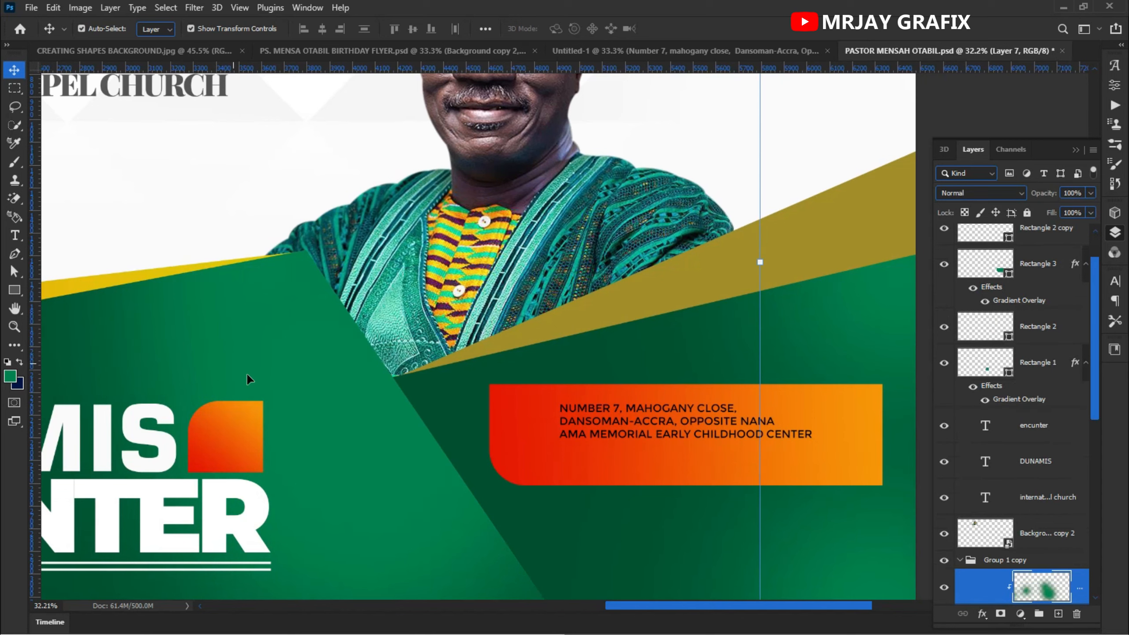
drag(259, 389, 346, 412)
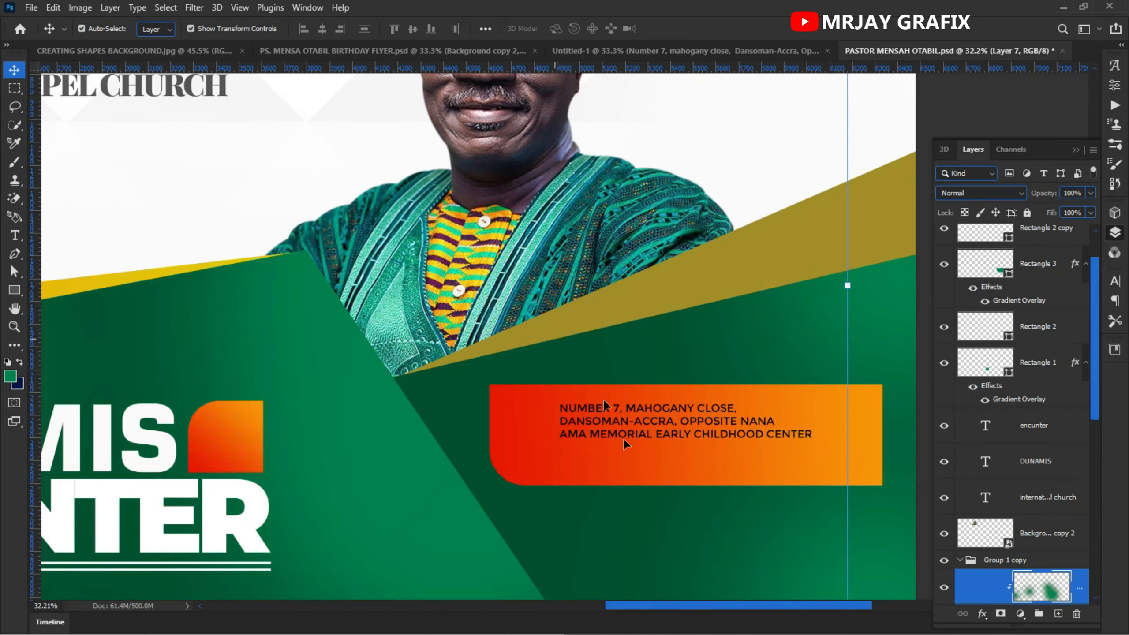
click(605, 439)
click(605, 434)
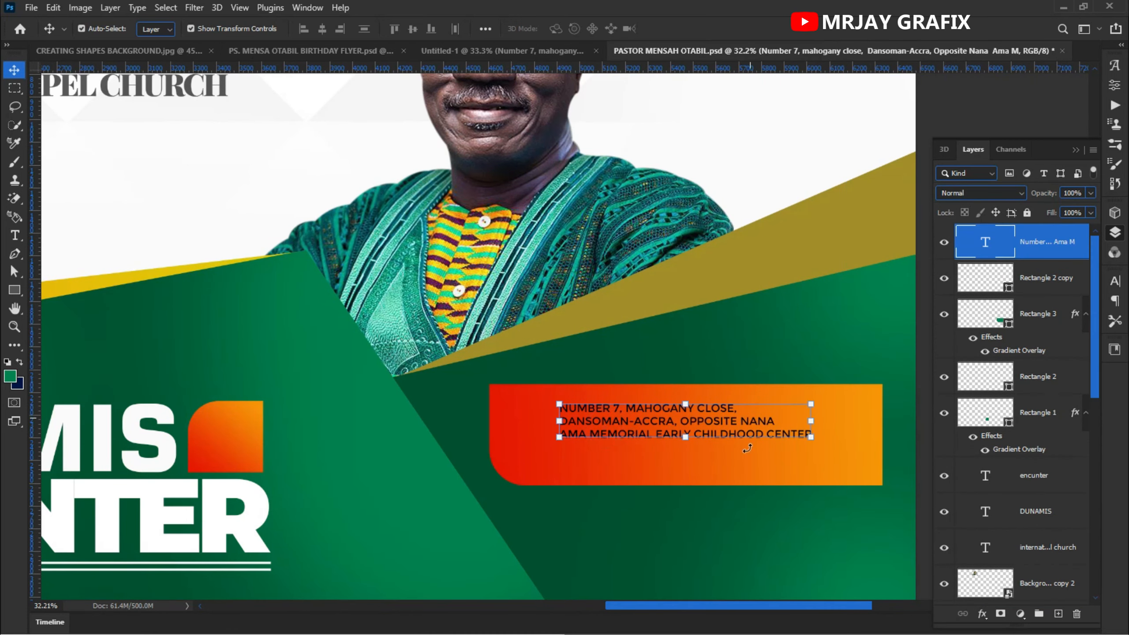
double_click(683, 430)
scroll(768, 405, up, 2)
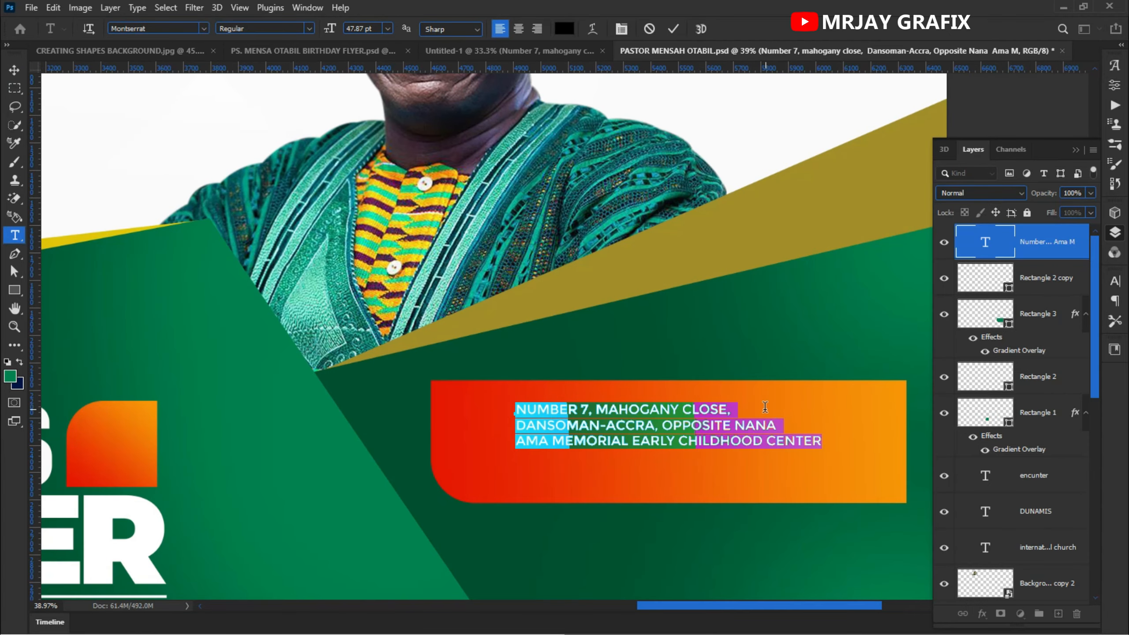
click(738, 402)
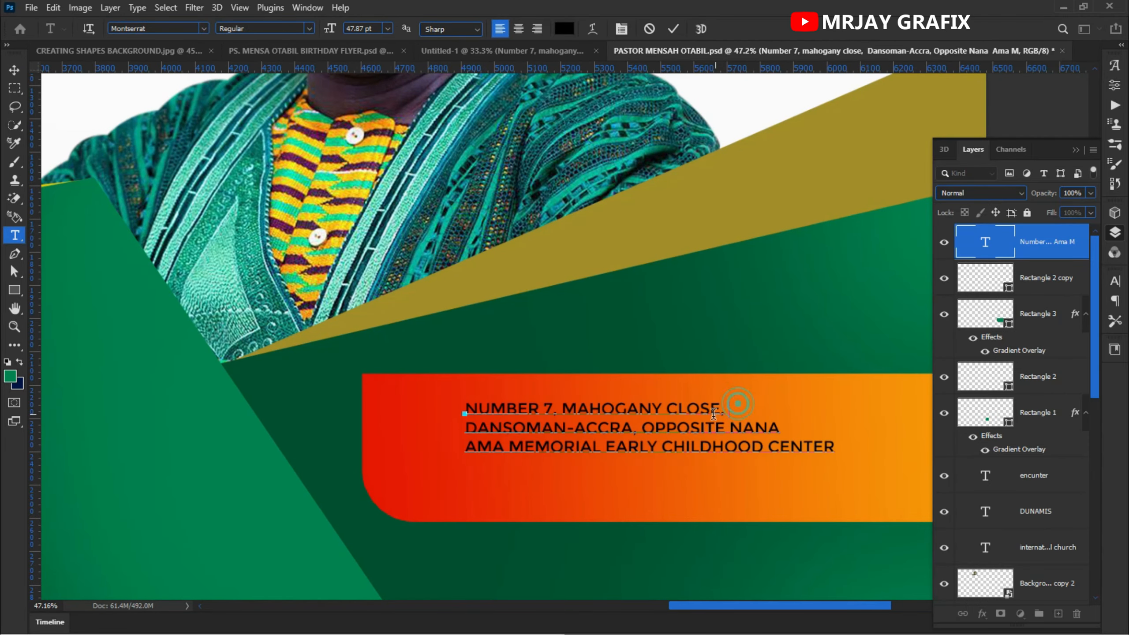
drag(738, 402, 413, 392)
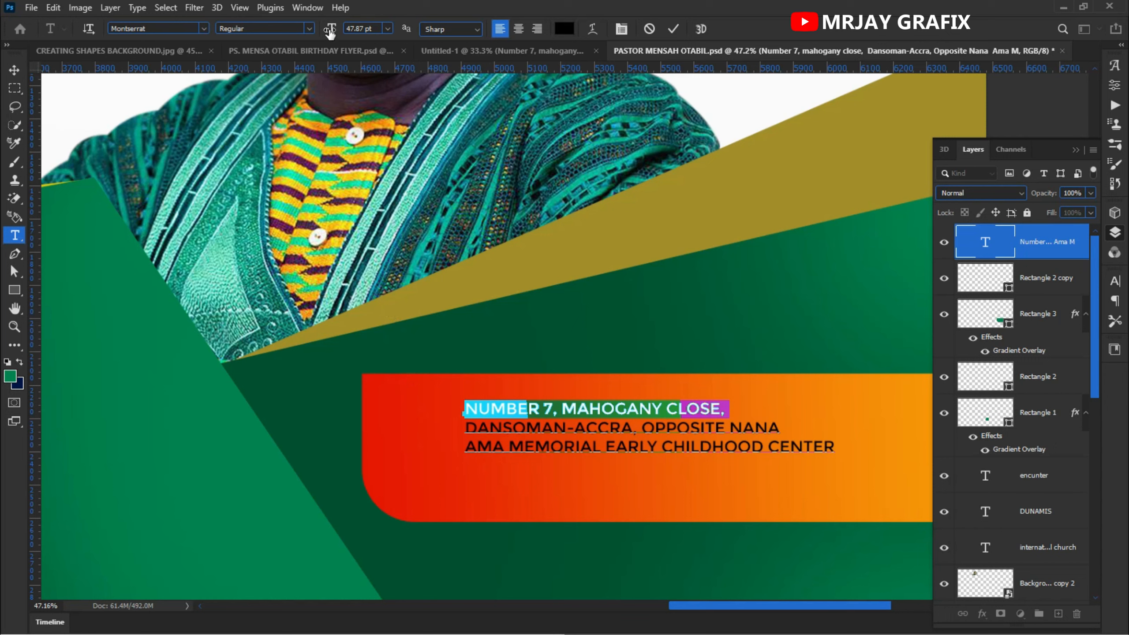
drag(329, 29, 340, 31)
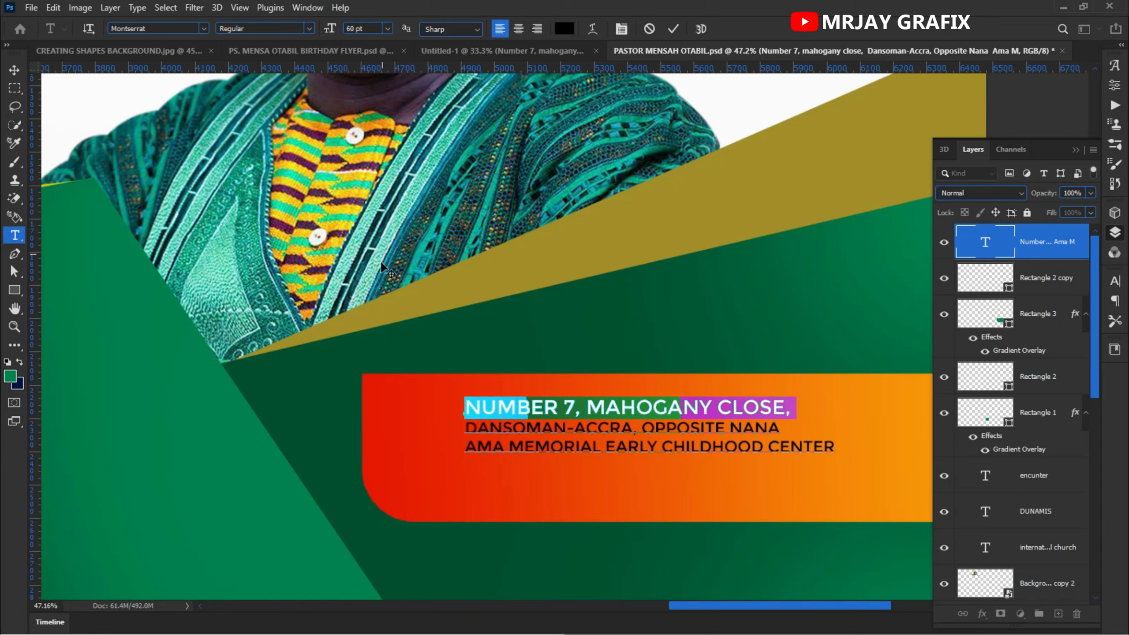
drag(469, 428, 786, 428)
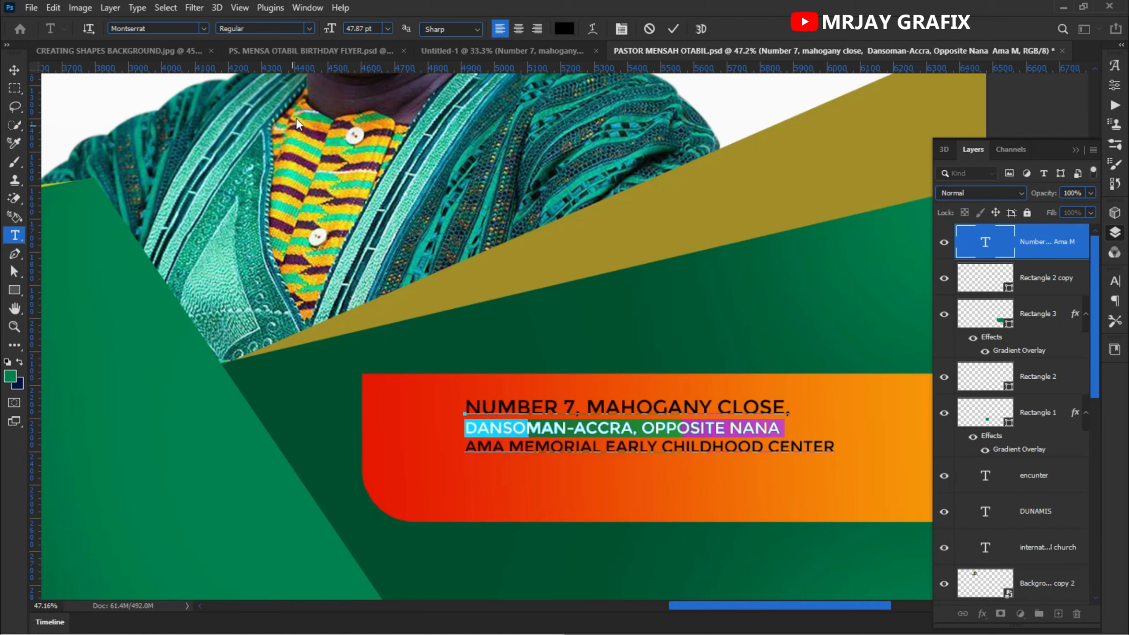
drag(330, 30, 335, 34)
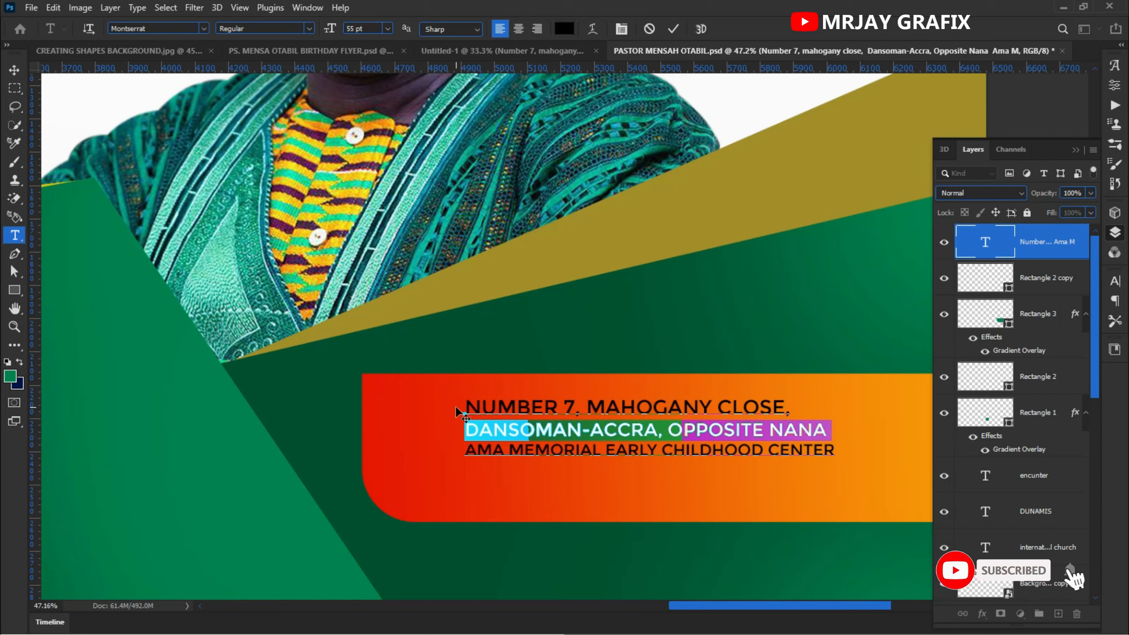
drag(465, 408, 796, 409)
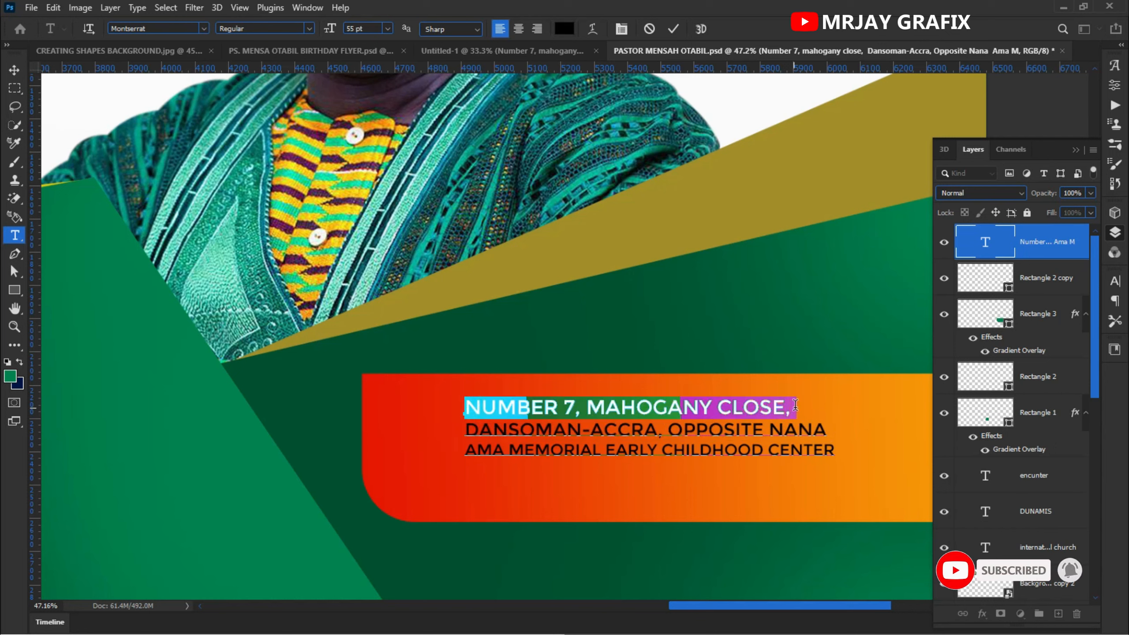
drag(330, 29, 344, 32)
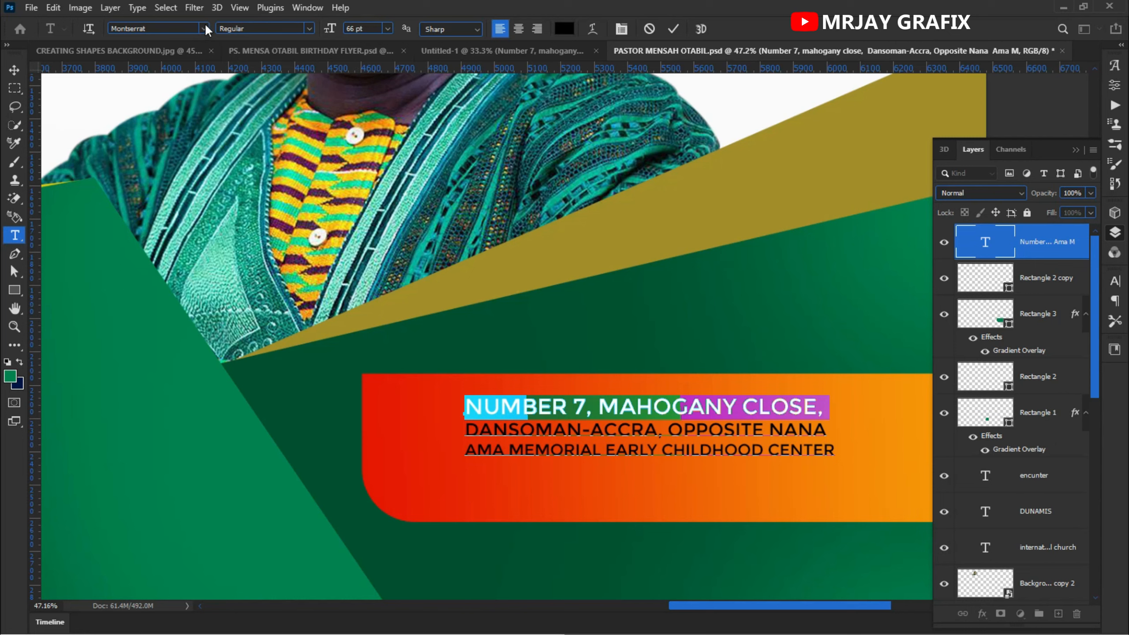
- Set the first two address lines to the Montserrat Black style
drag(833, 428, 234, 124)
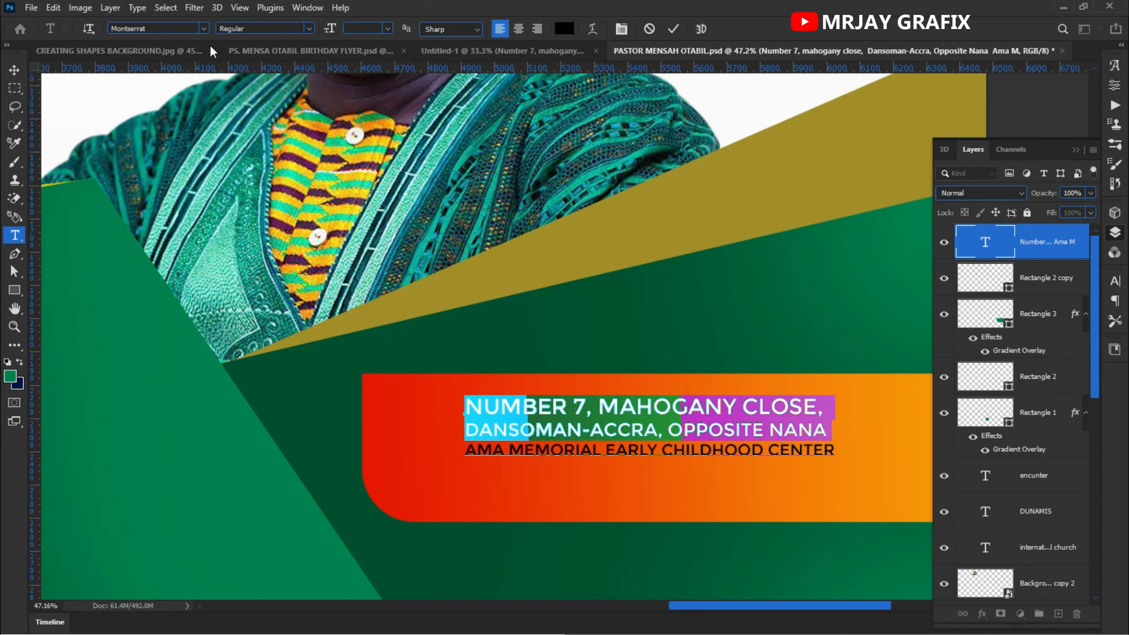
click(311, 31)
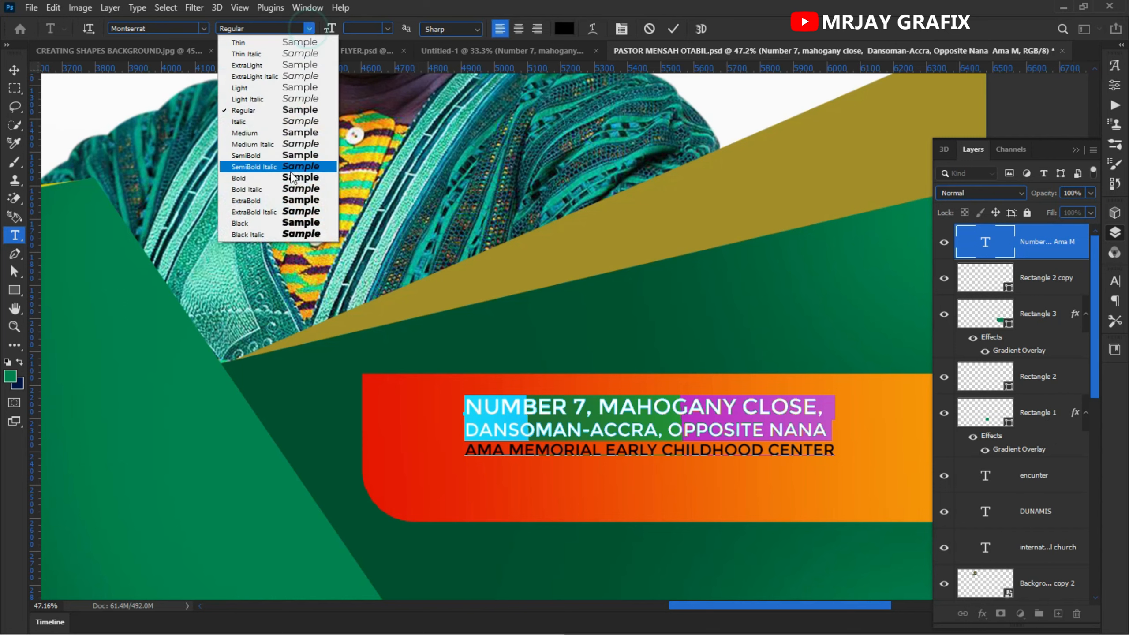
click(289, 204)
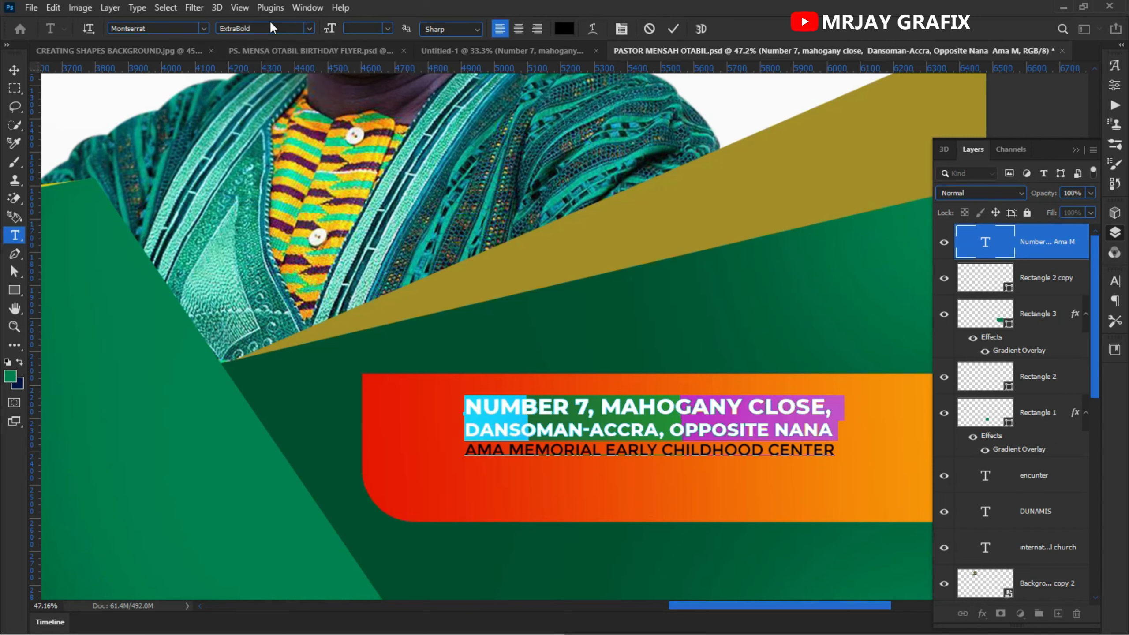
click(310, 31)
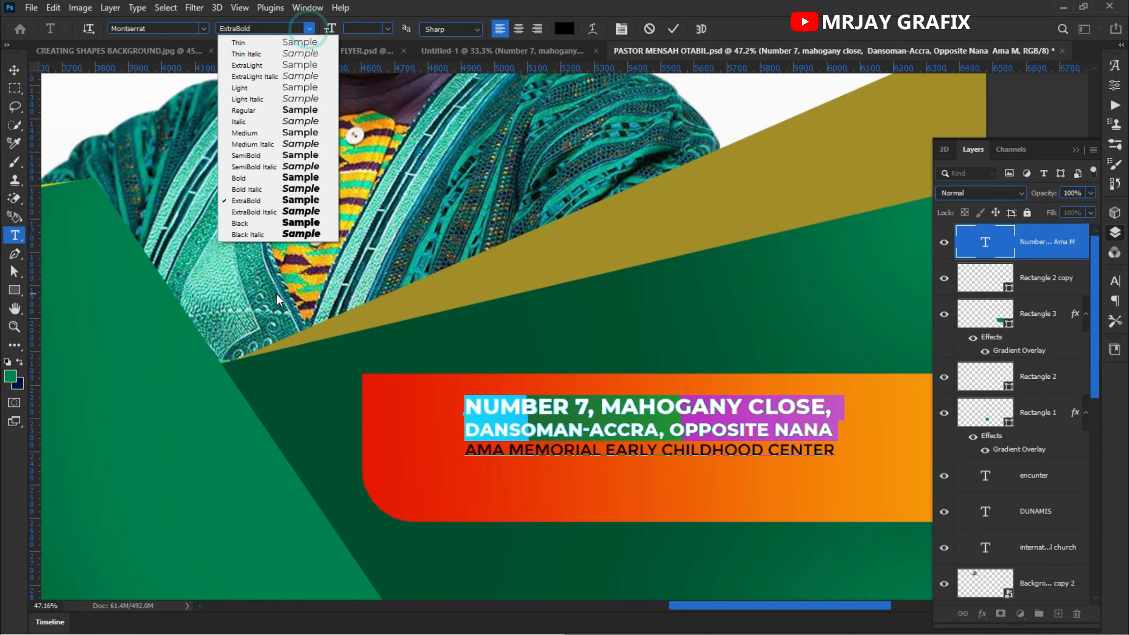
click(261, 223)
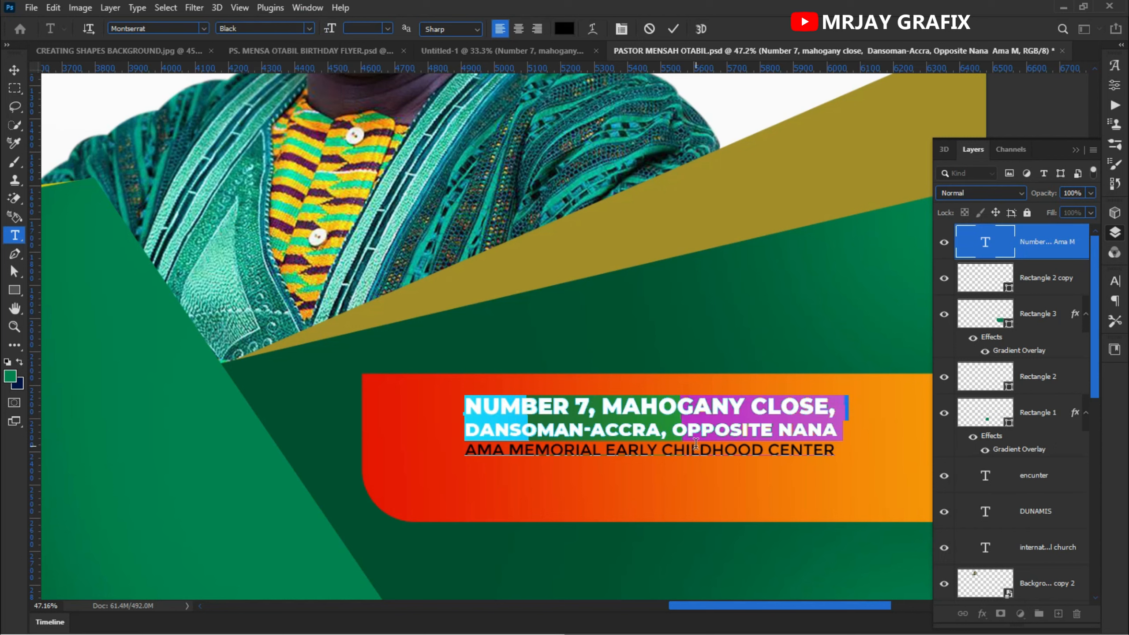
- Set the third address line to the Montserrat Bold style
drag(831, 451, 468, 441)
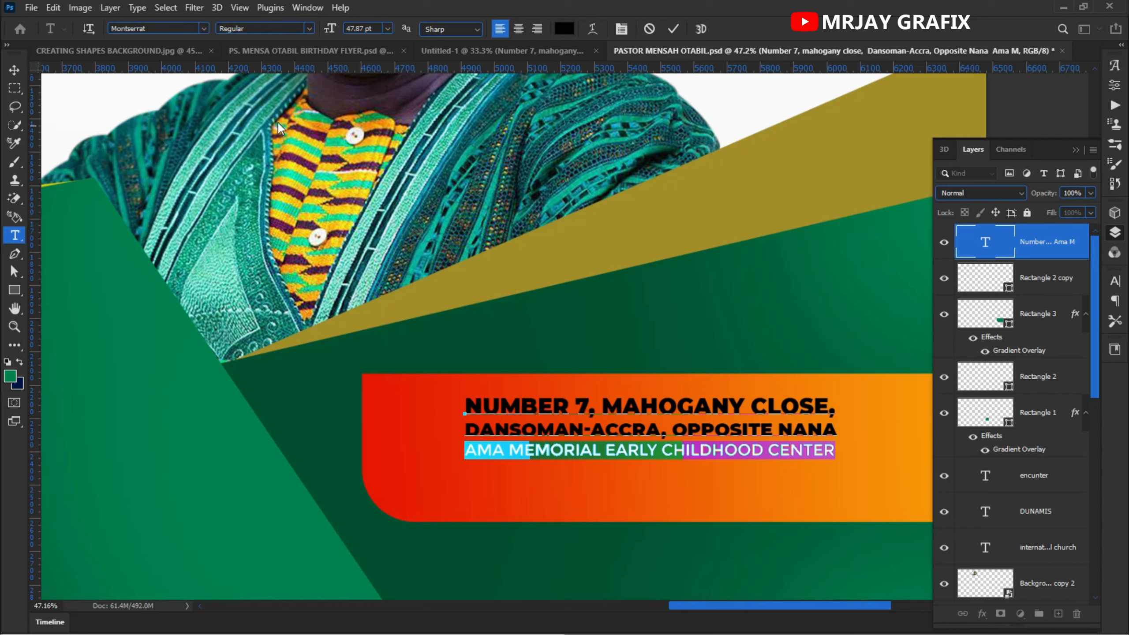
click(306, 29)
click(278, 182)
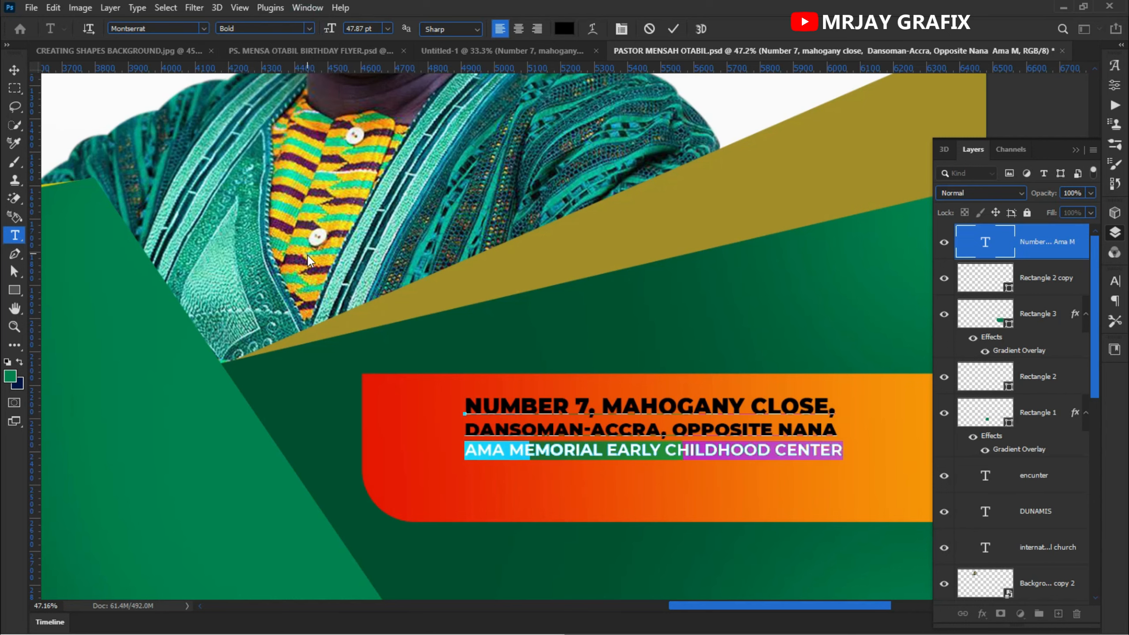
- Scale the address text block up to about 134% and reposition it inside the gradient box
click(673, 29)
key(v)
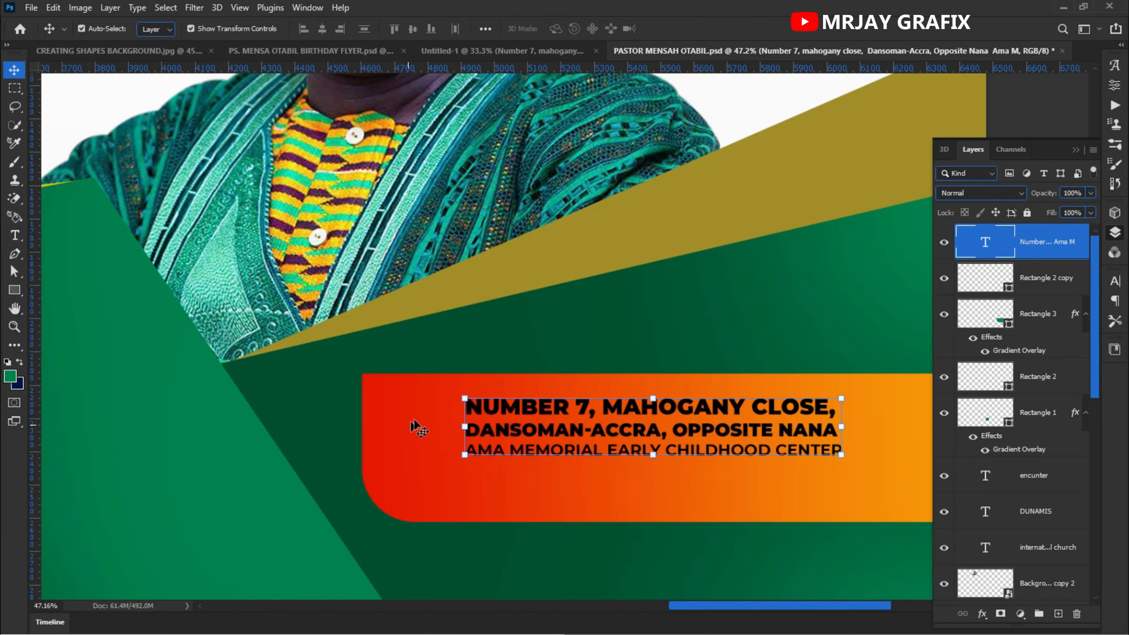
scroll(415, 428, down, 2)
drag(448, 444, 408, 457)
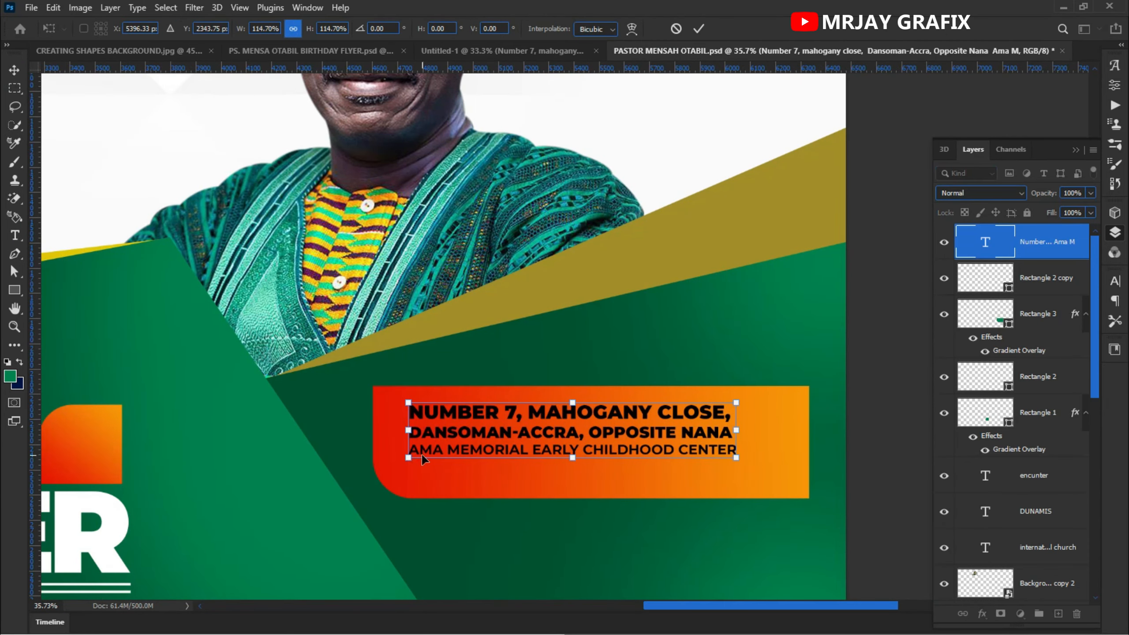
mouse_move(621, 427)
mouse_down()
mouse_move(635, 425)
mouse_move(622, 436)
mouse_up()
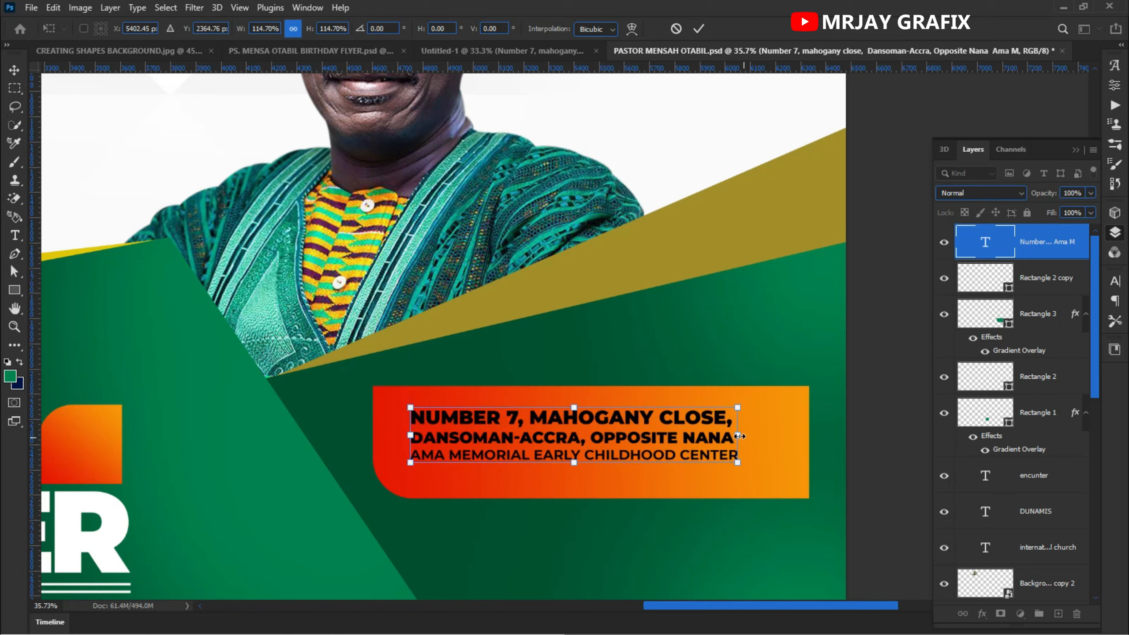
drag(736, 463, 786, 470)
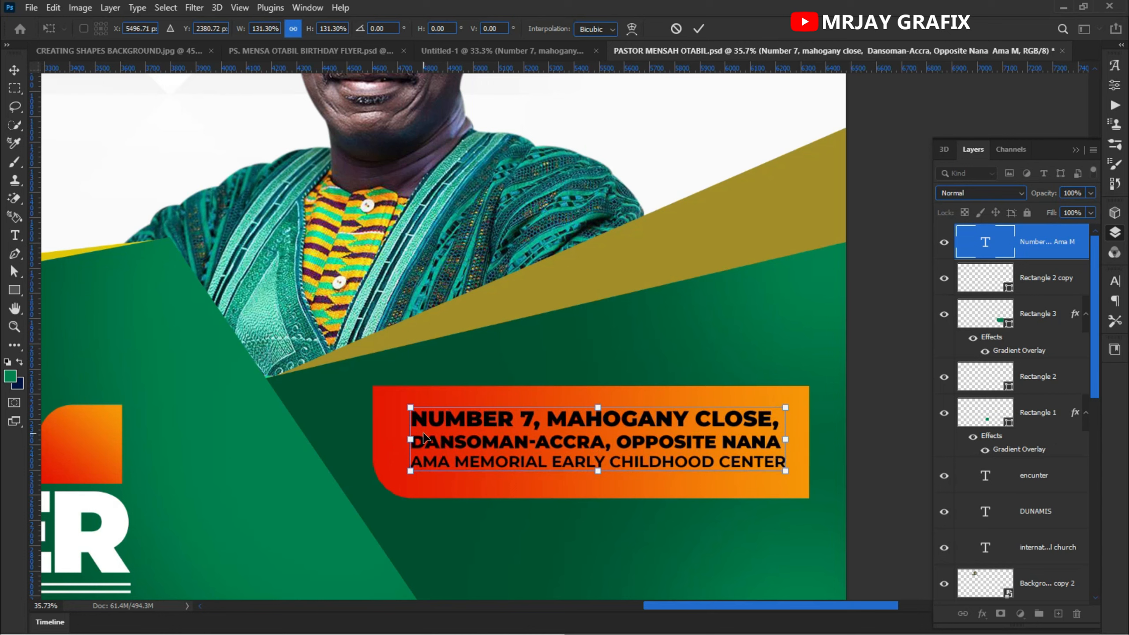
drag(412, 438, 404, 440)
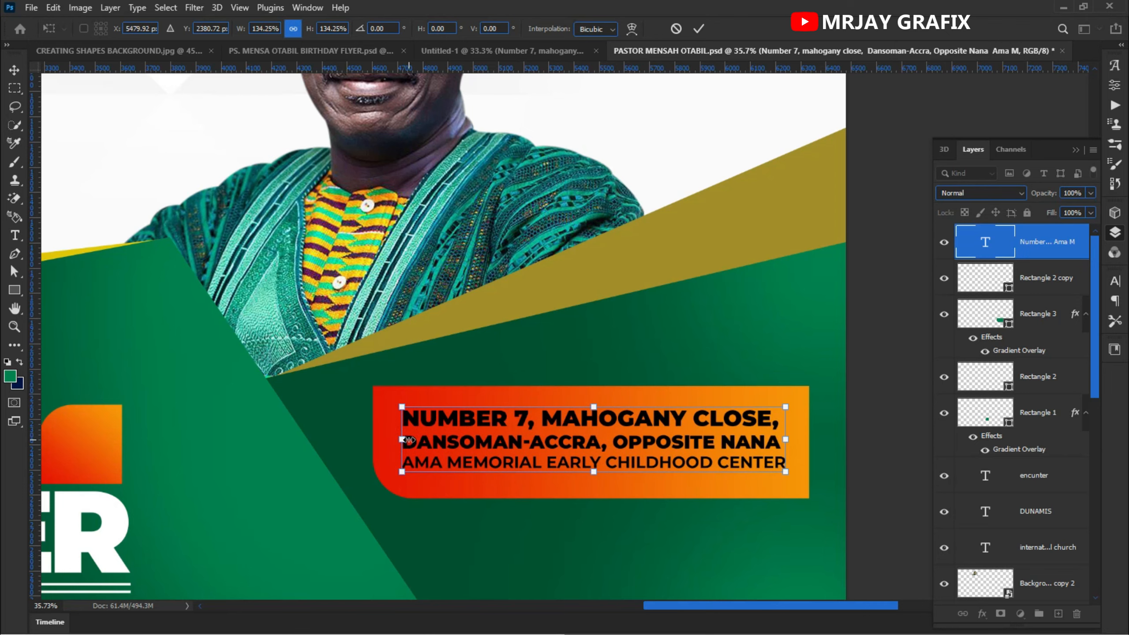
key(Return)
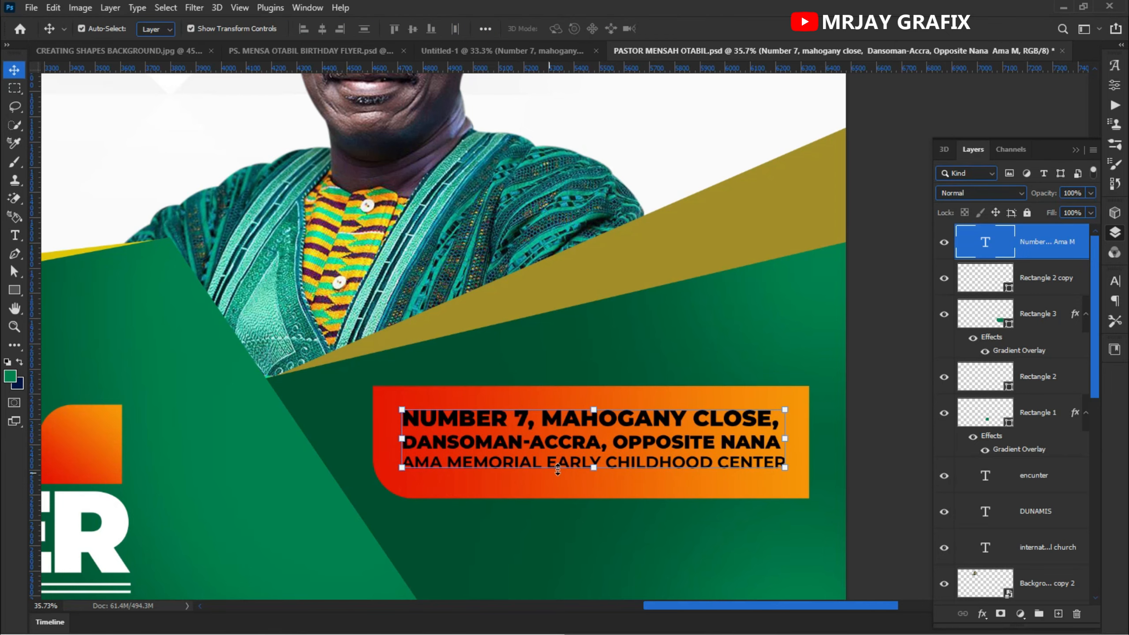
- Set the address text colour to white (#ffffff)
key(ctrl+0)
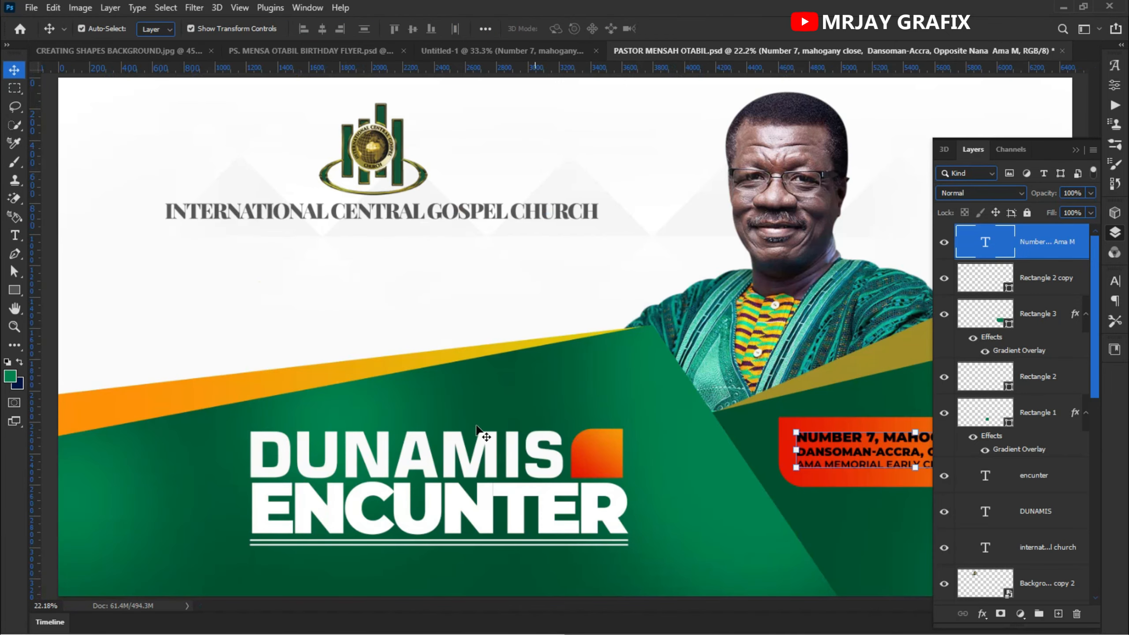
click(412, 354)
scroll(798, 494, up, 2)
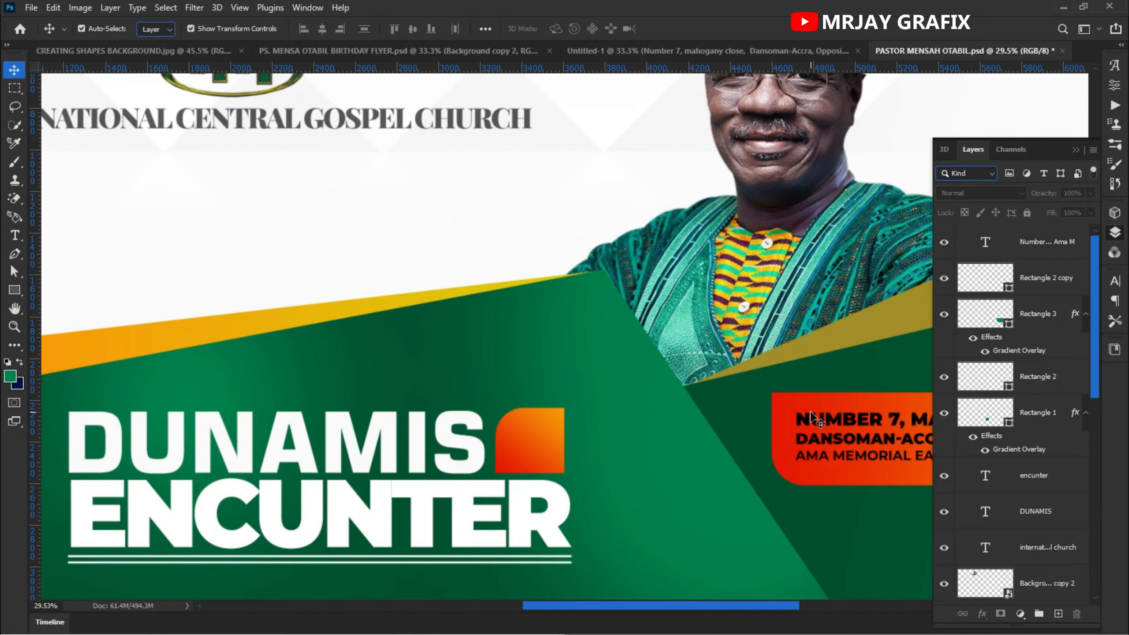
click(809, 417)
click(813, 435)
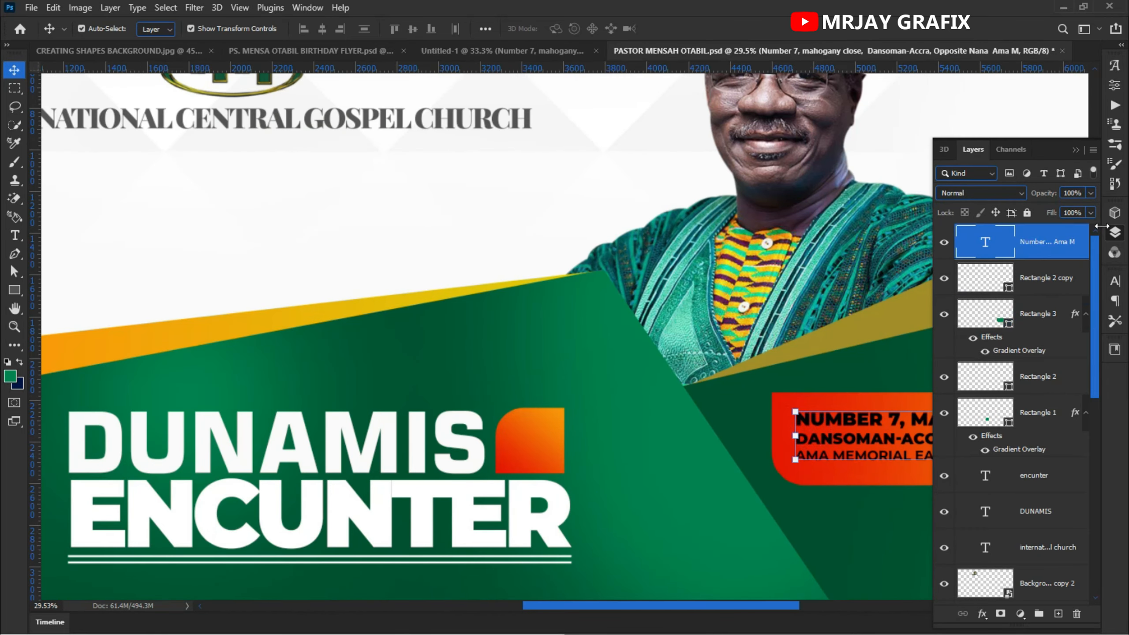
click(1115, 280)
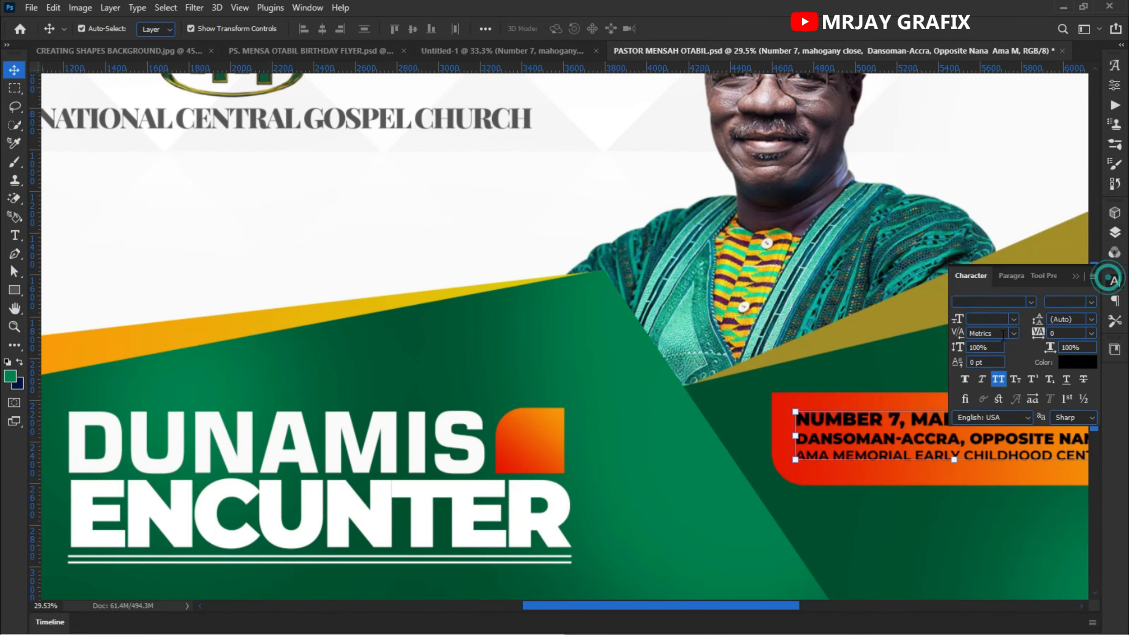
click(1063, 363)
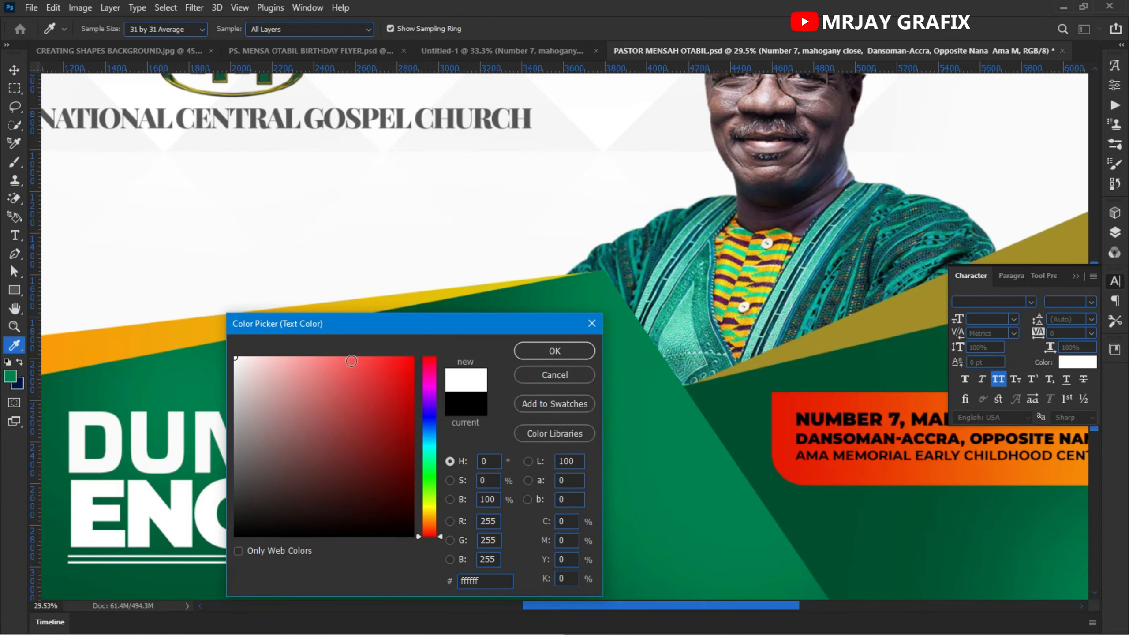
click(555, 351)
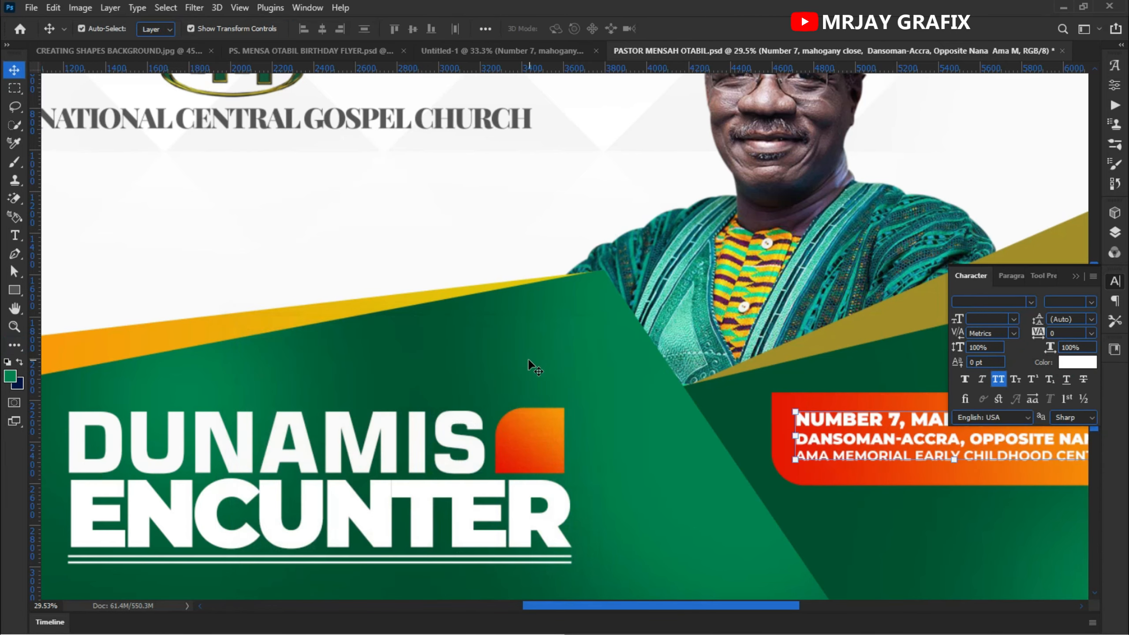
key(ctrl+0)
scroll(478, 404, down, 1)
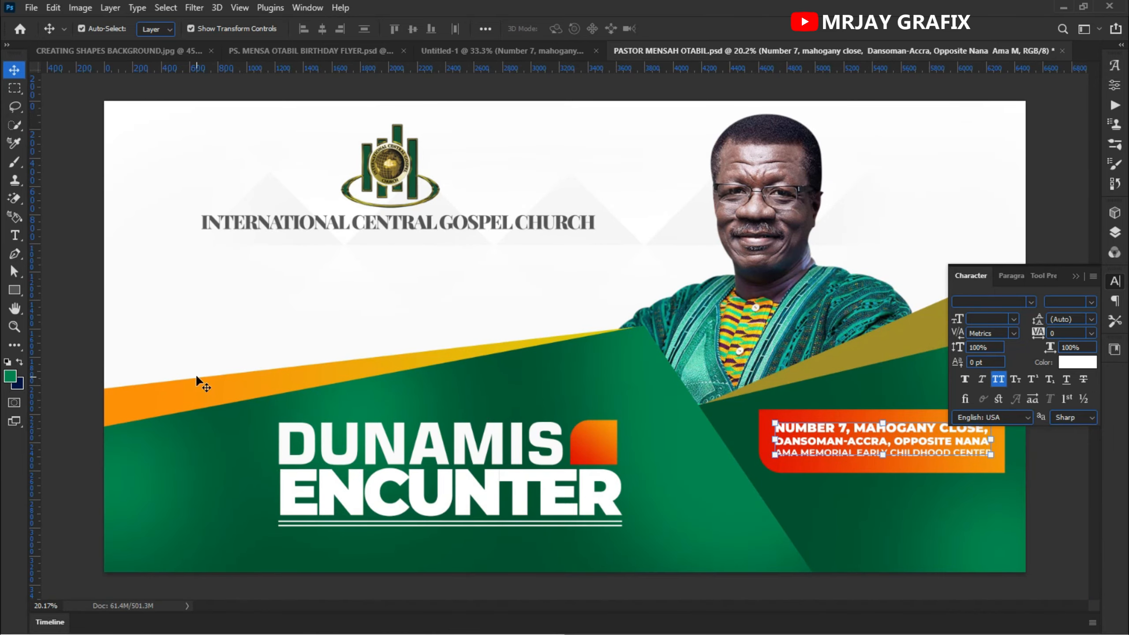
click(101, 369)
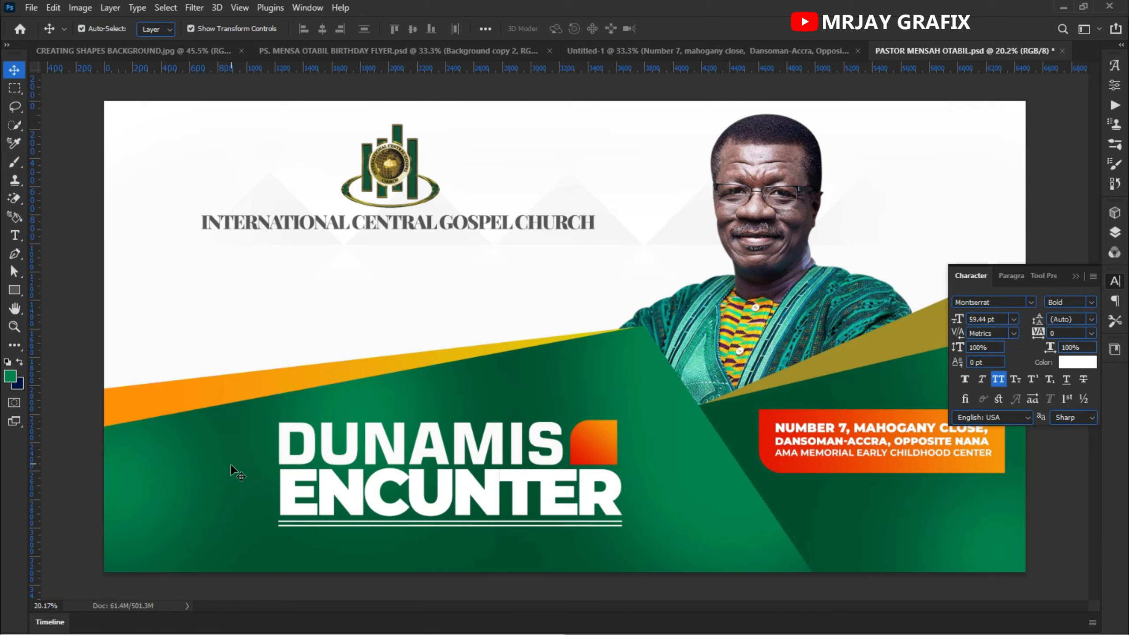
click(261, 411)
click(47, 355)
right_click(136, 404)
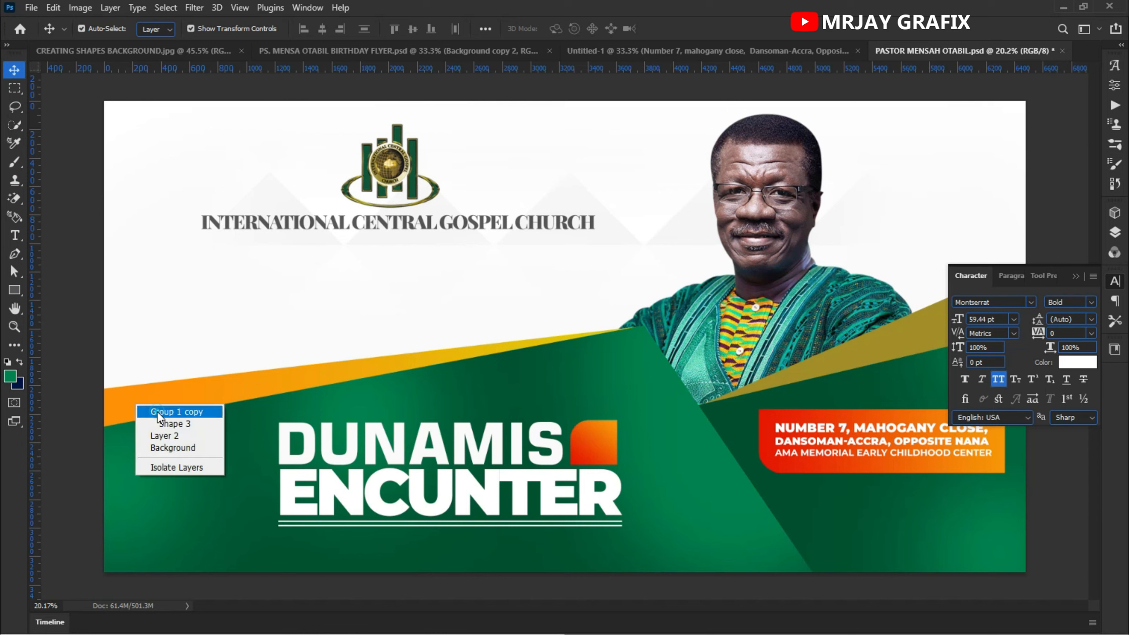
click(154, 411)
key(ctrl+t)
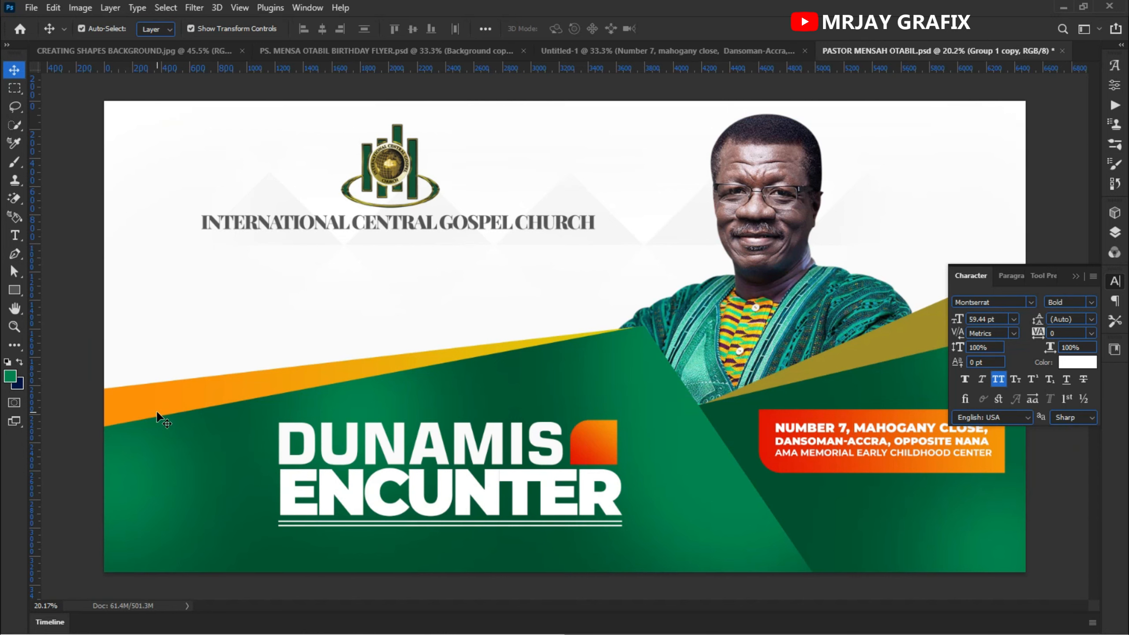
drag(250, 420, 531, 525)
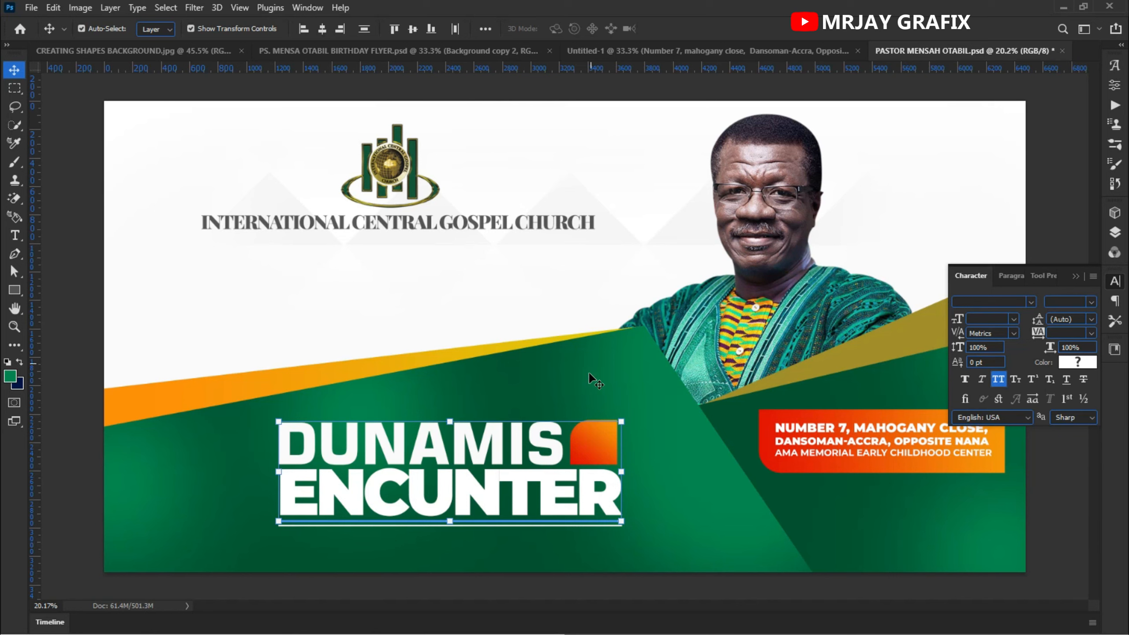
drag(589, 408, 582, 407)
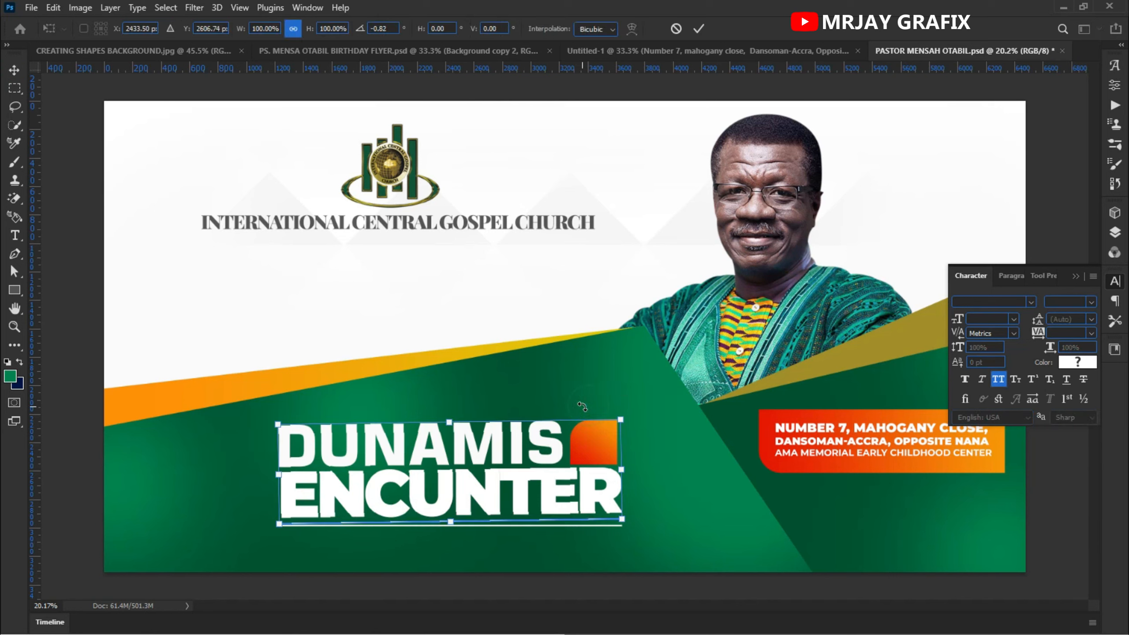
click(676, 29)
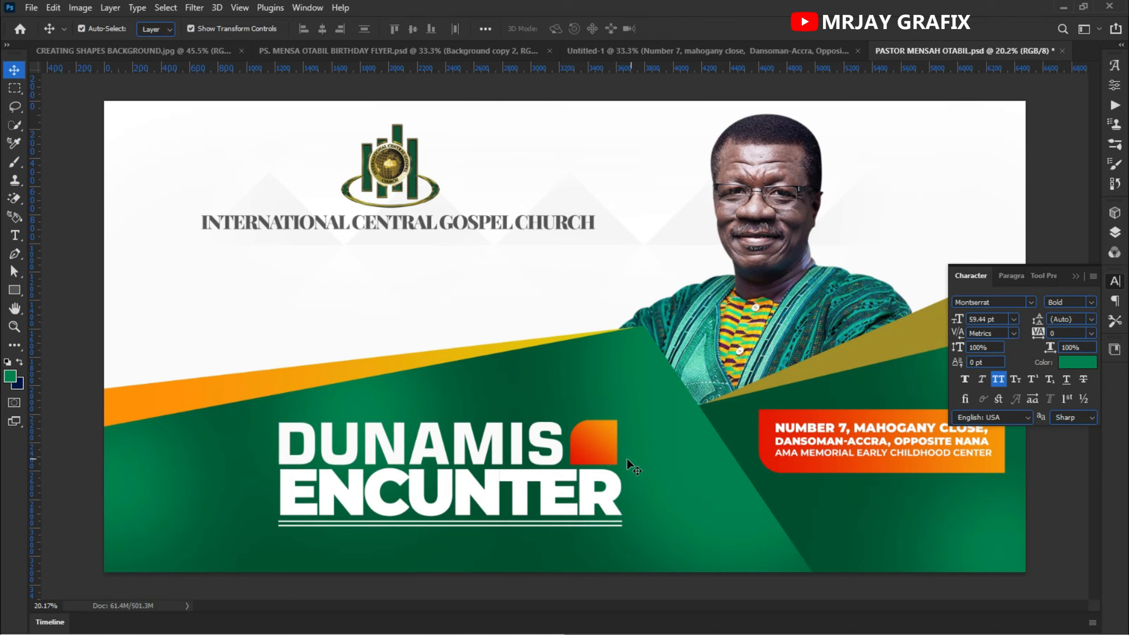
- Move the portrait slightly left and down
drag(631, 467, 592, 487)
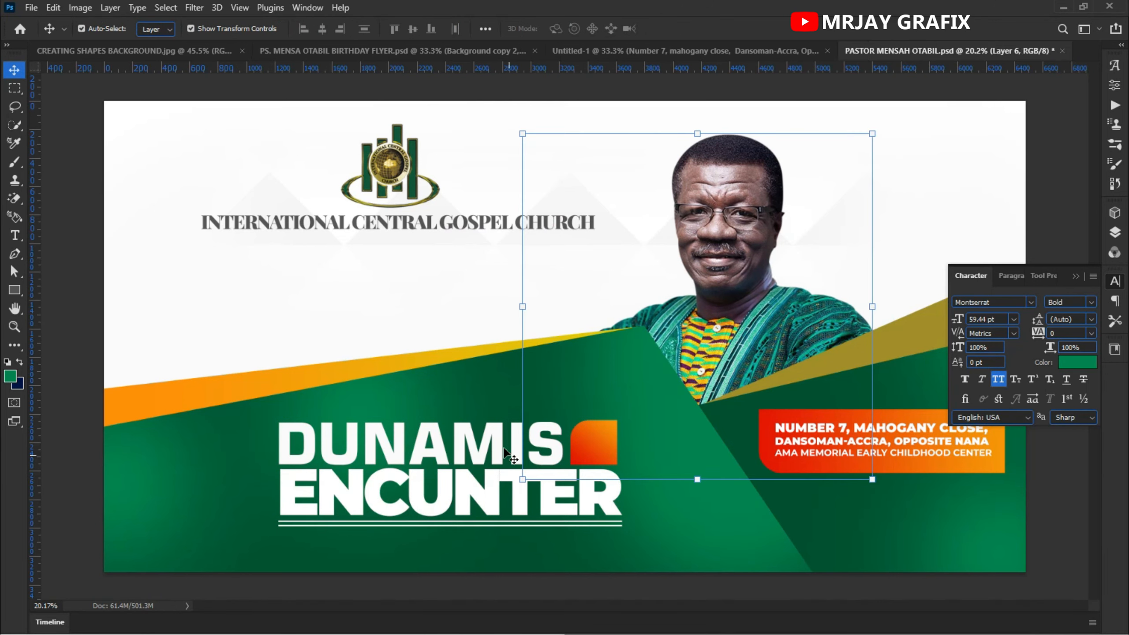
- Scale the DUNAMIS ENCUNTER title block with its accent square up to about 114%
click(584, 446)
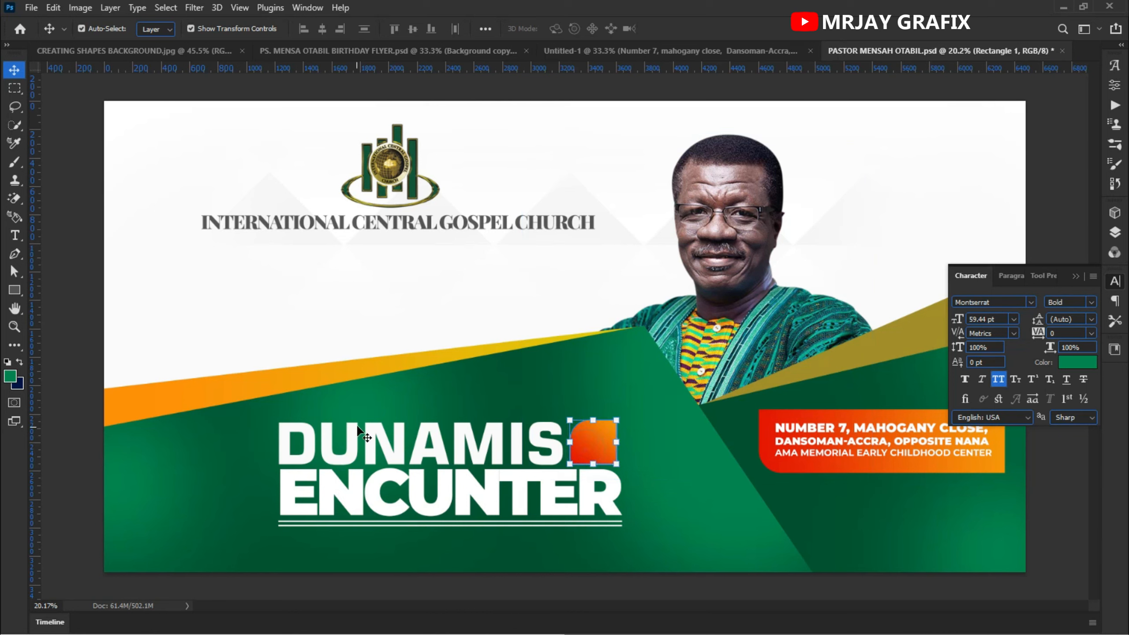
drag(370, 404, 374, 539)
mouse_move(280, 526)
mouse_down()
mouse_move(188, 567)
mouse_move(289, 527)
mouse_up()
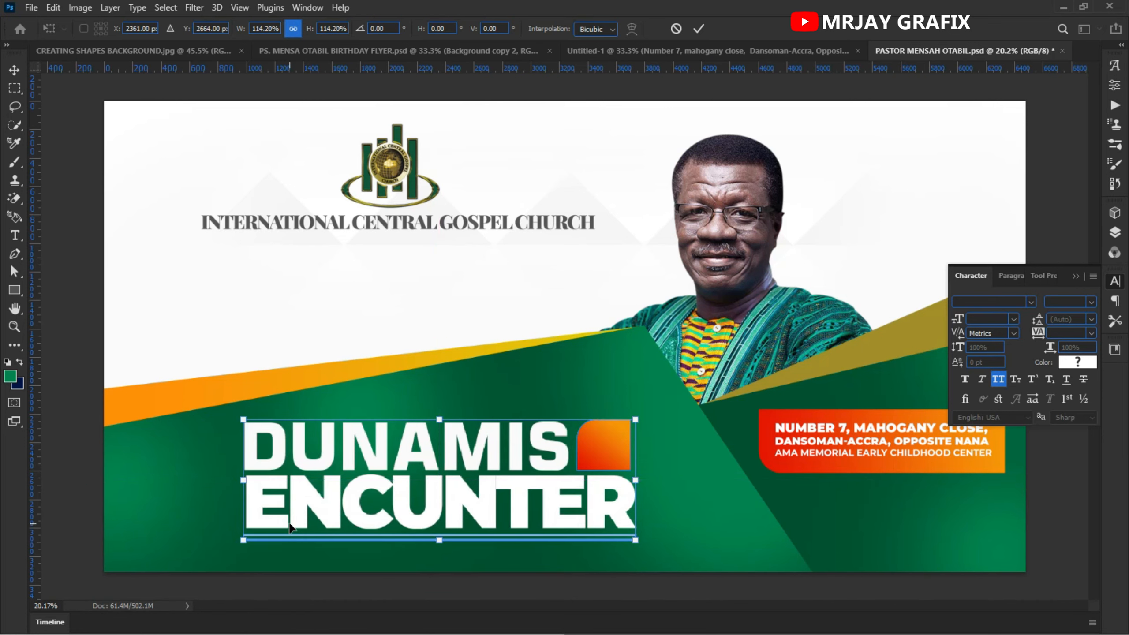
key(Return)
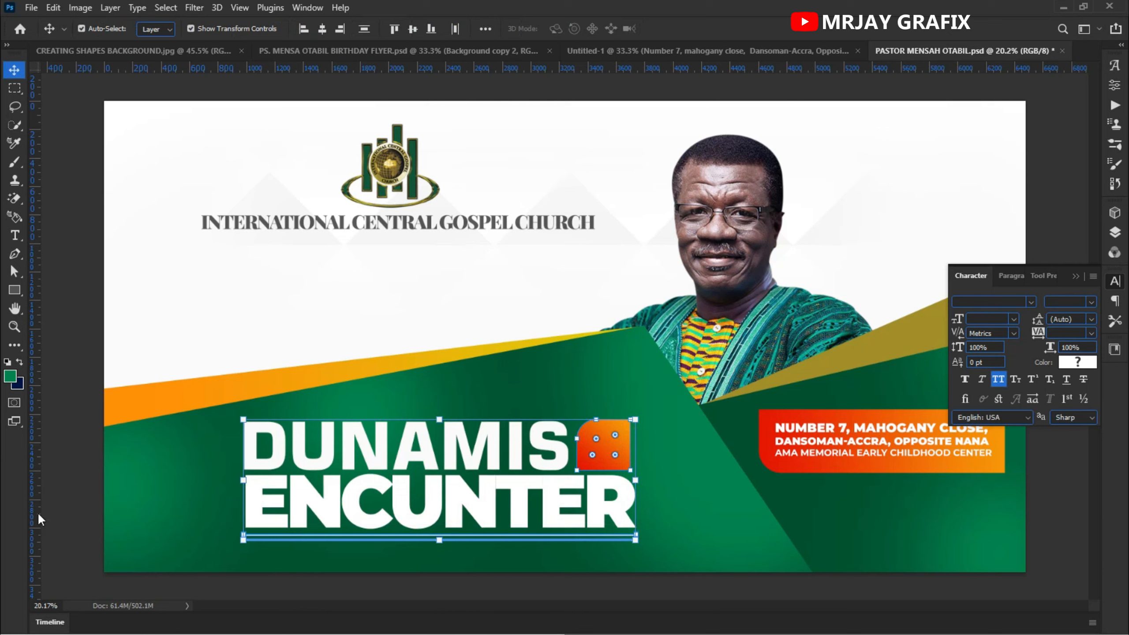
click(77, 441)
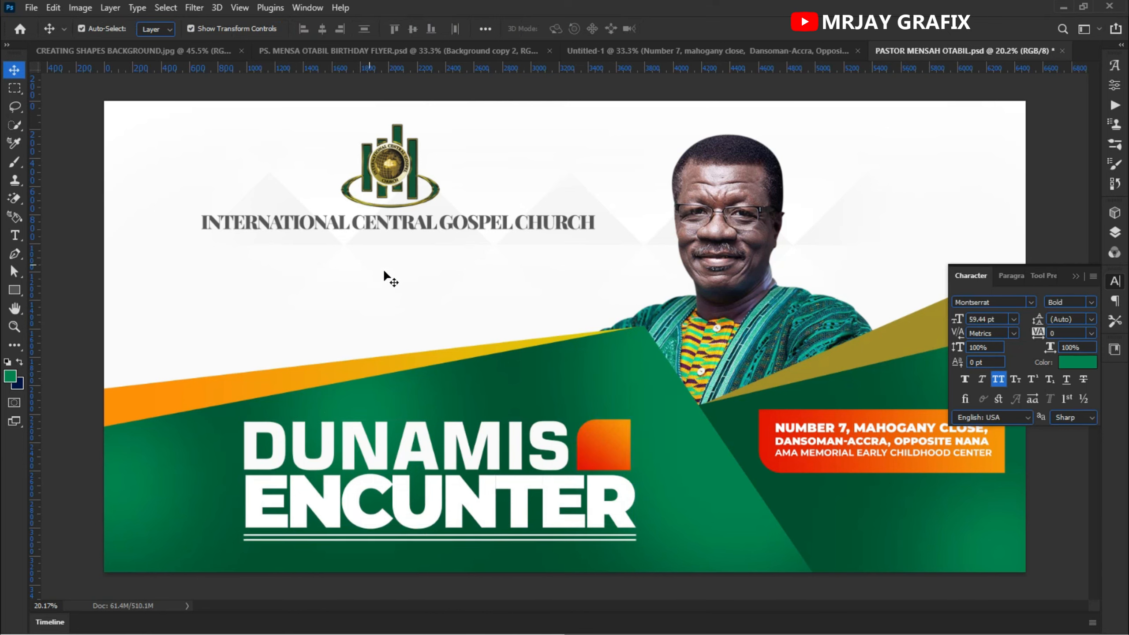
- Duplicate the church name below itself and retype the copy as PRESENTS
click(323, 225)
drag(329, 225, 342, 257)
double_click(340, 257)
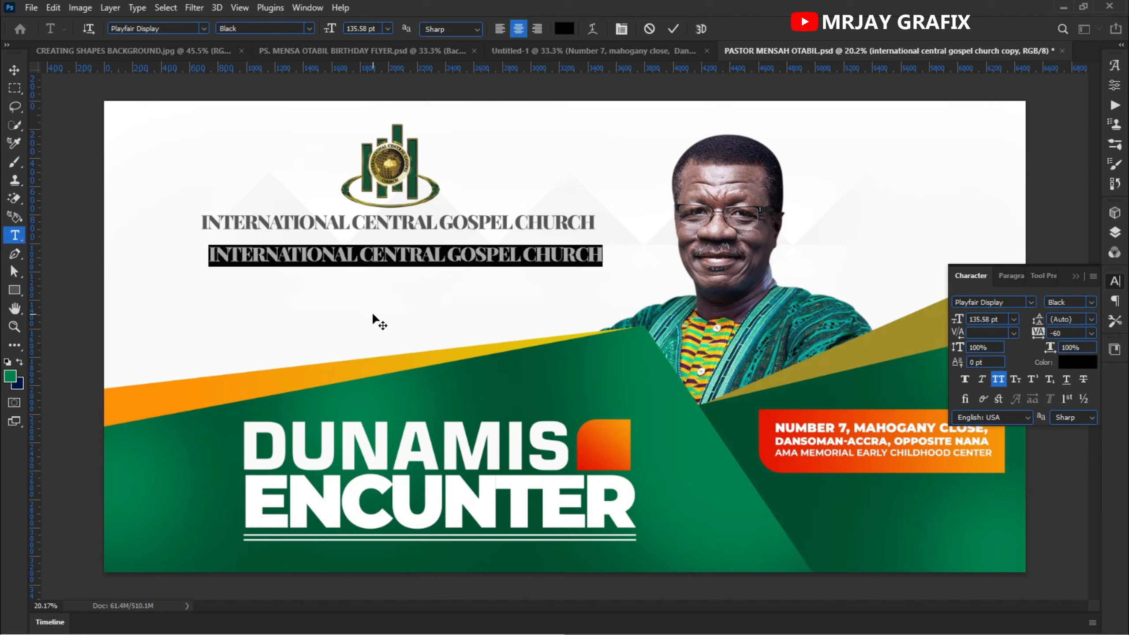
text(P)
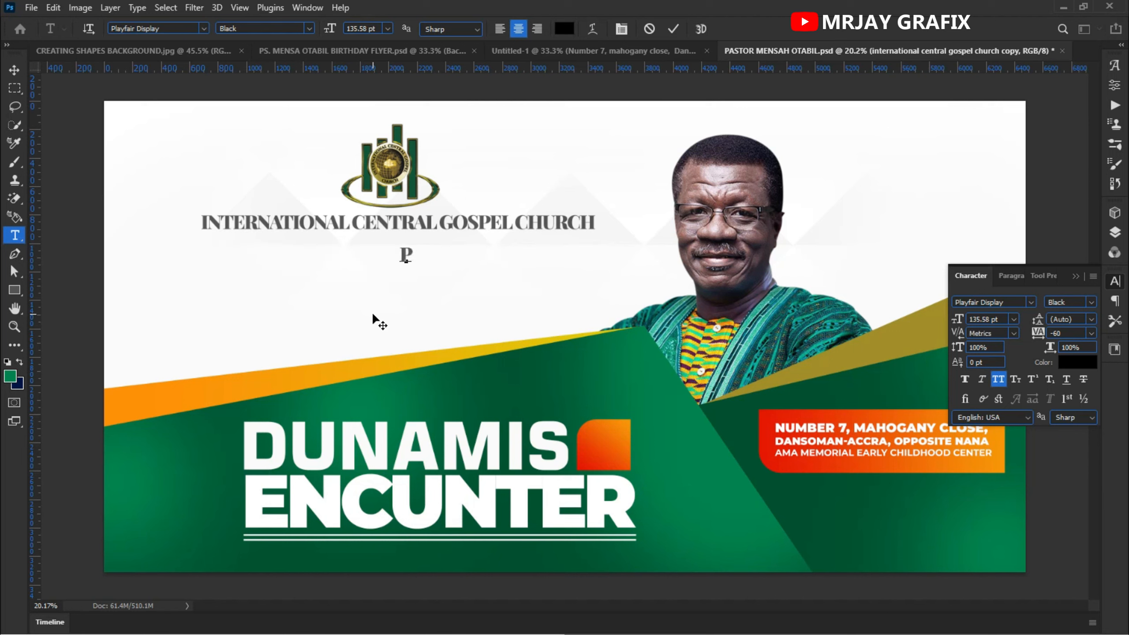
text(RESENT)
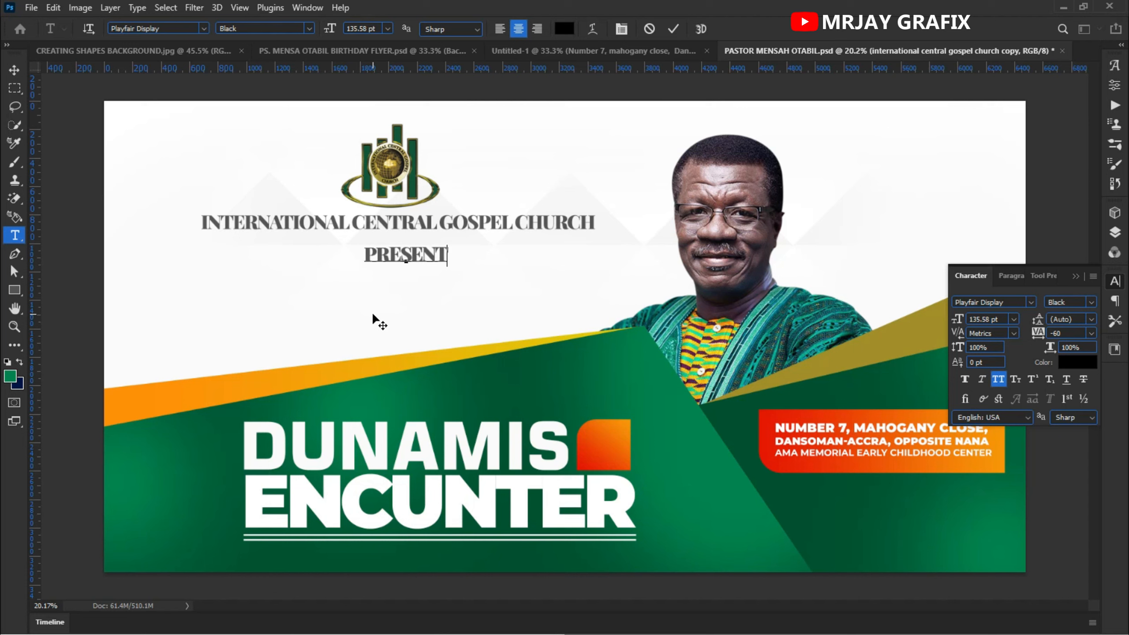
text(S)
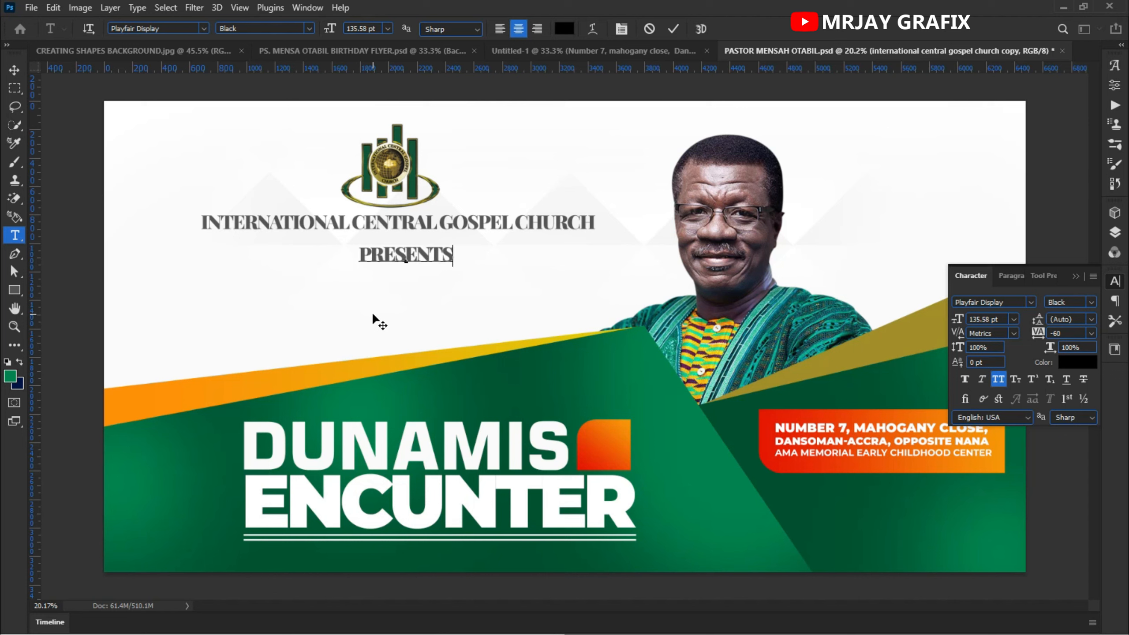
- Change the church name's font to Bookman Old Style Bold
drag(458, 255, 303, 270)
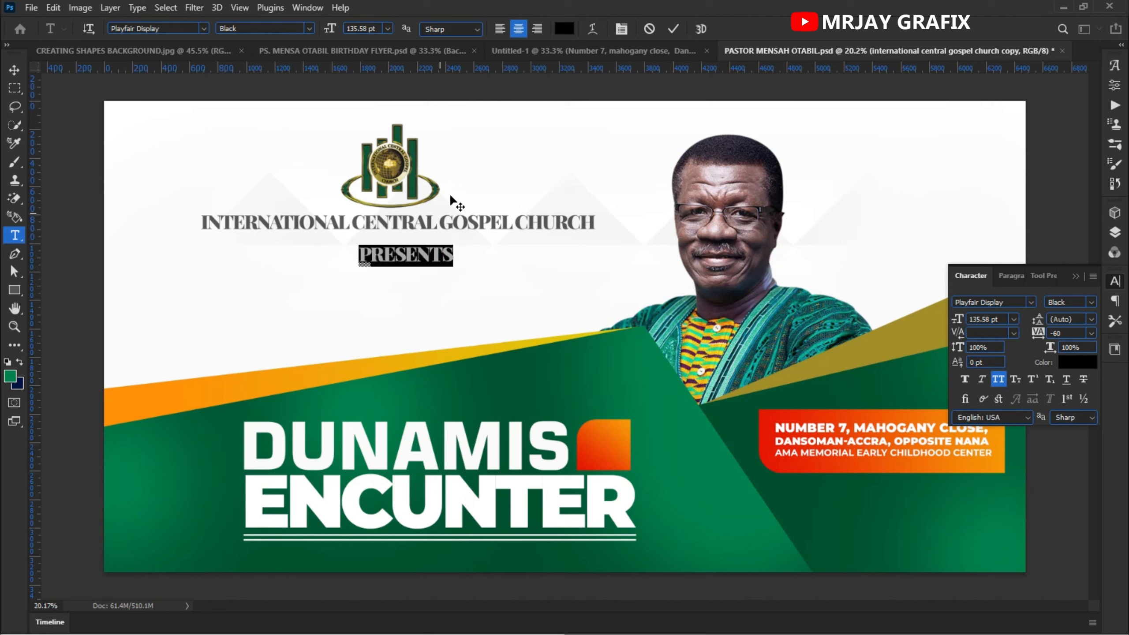
click(673, 28)
key(v)
key(alt+bracketleft)
key(t)
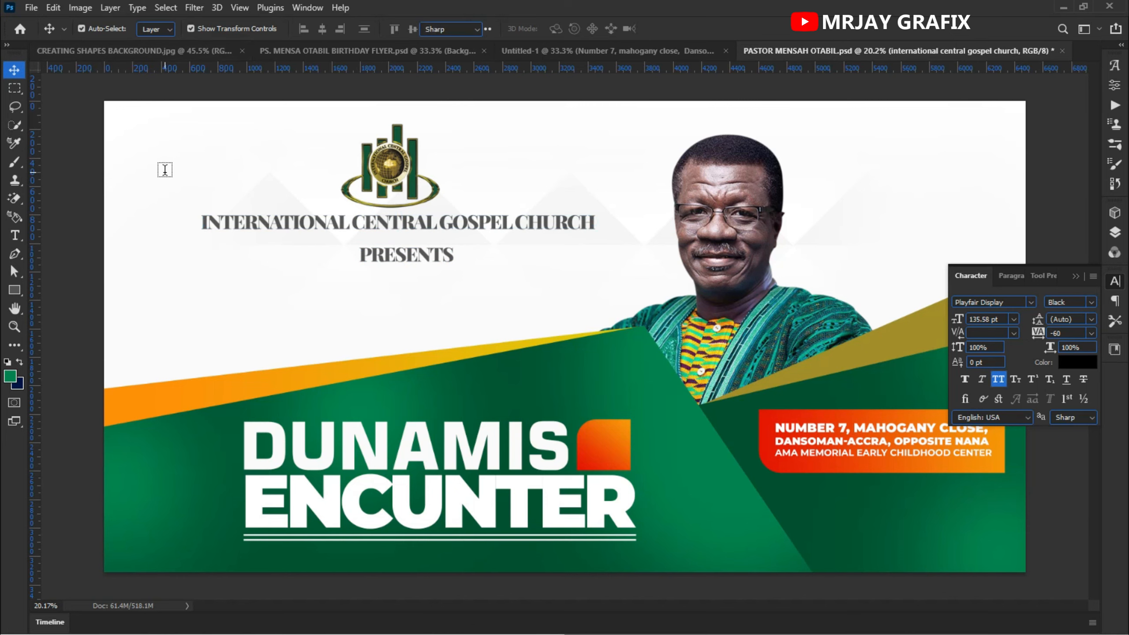
click(173, 28)
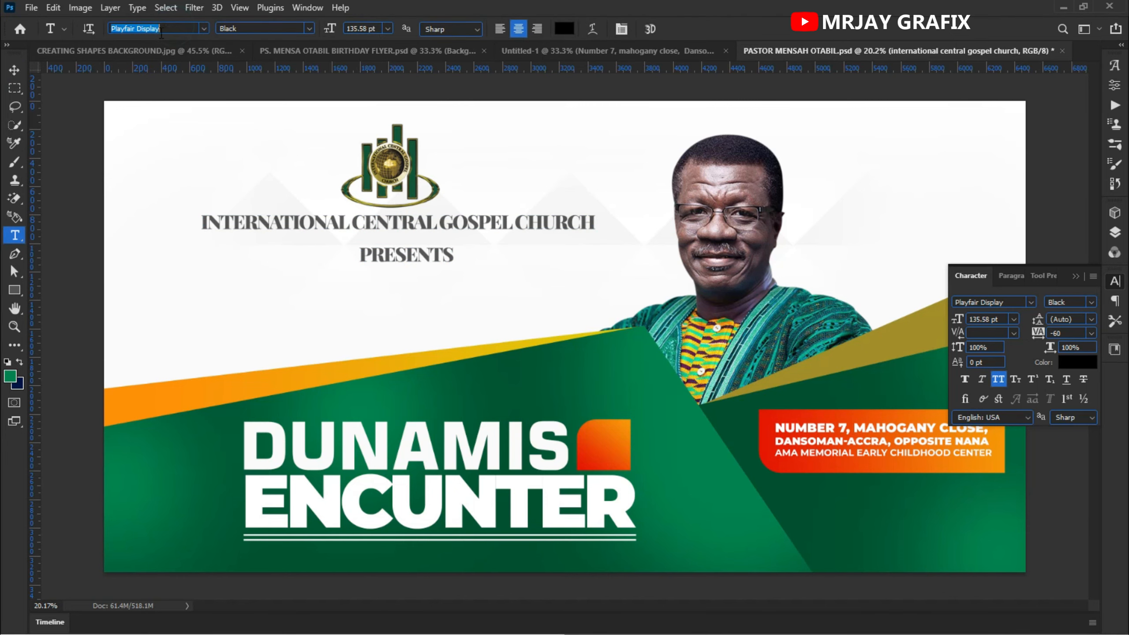
text(book)
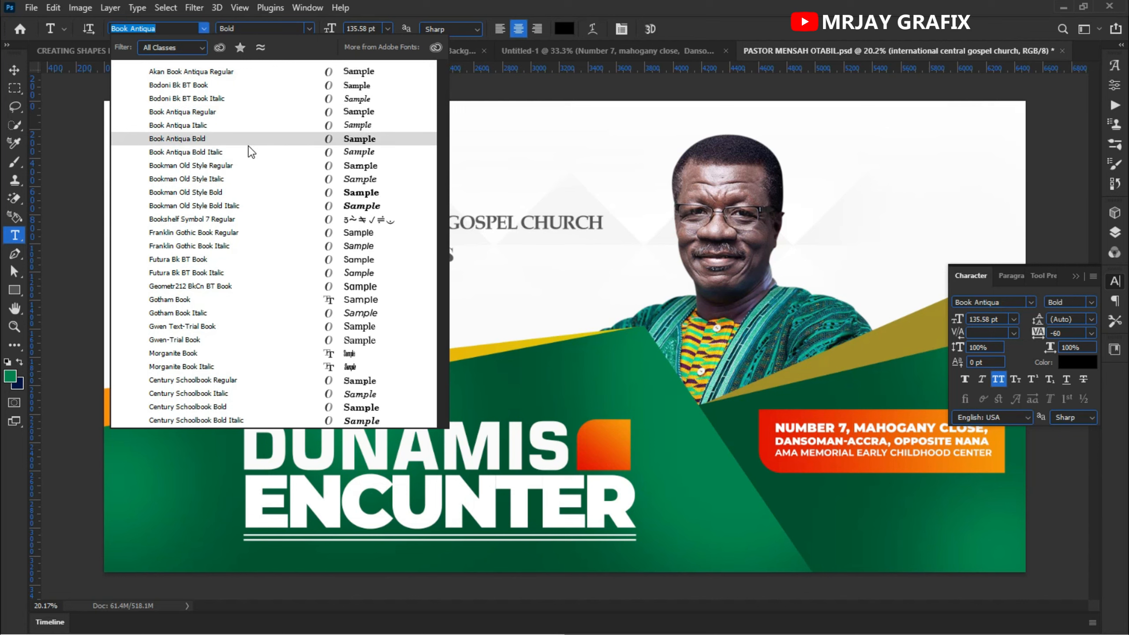
click(246, 191)
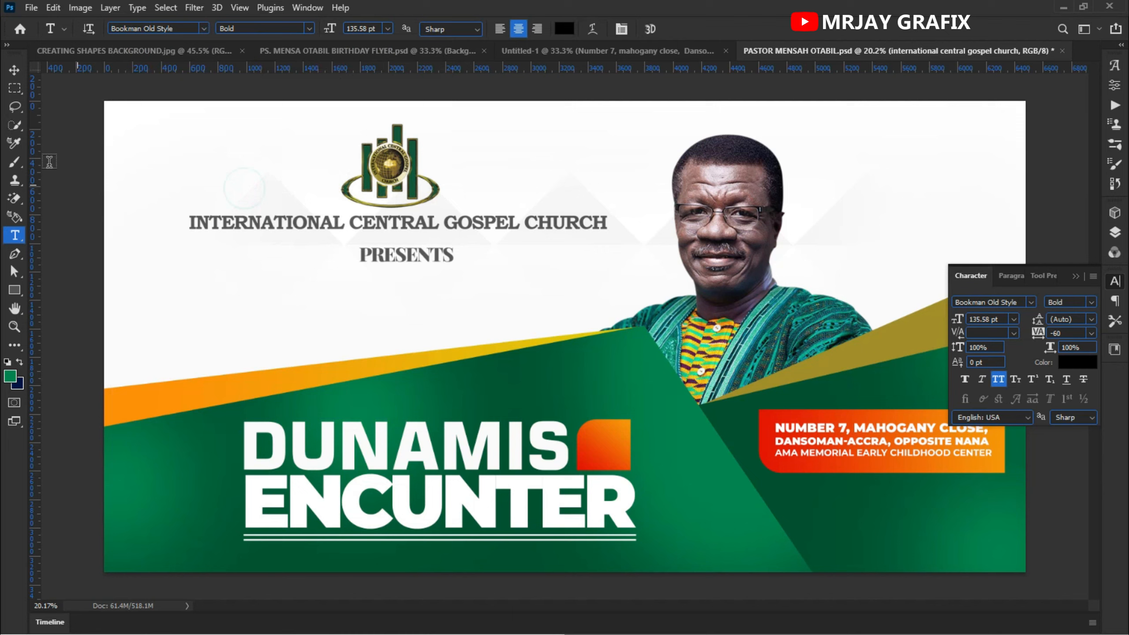
- Change the PRESENTS text's font to Montserrat Regular
click(14, 70)
click(430, 262)
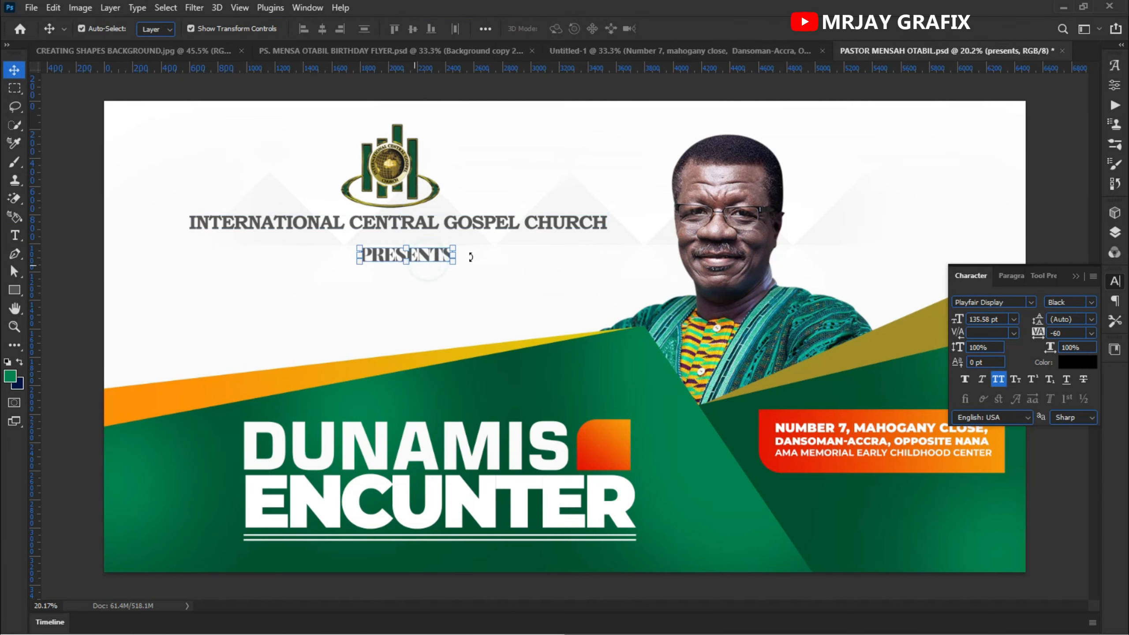
scroll(376, 134, up, 3)
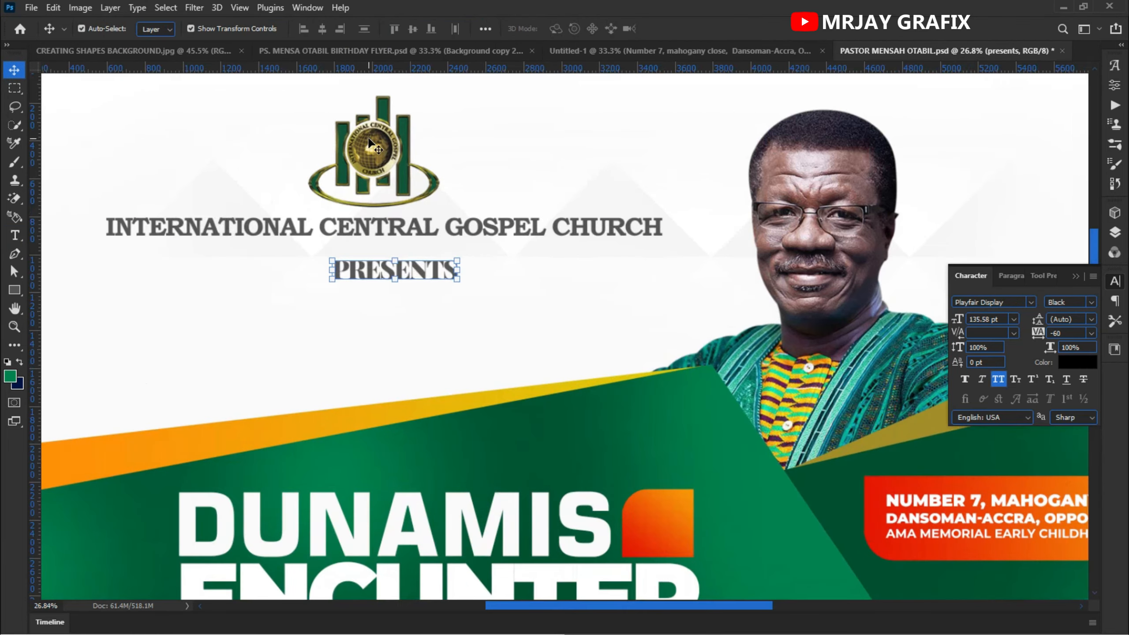
scroll(374, 129, up, 2)
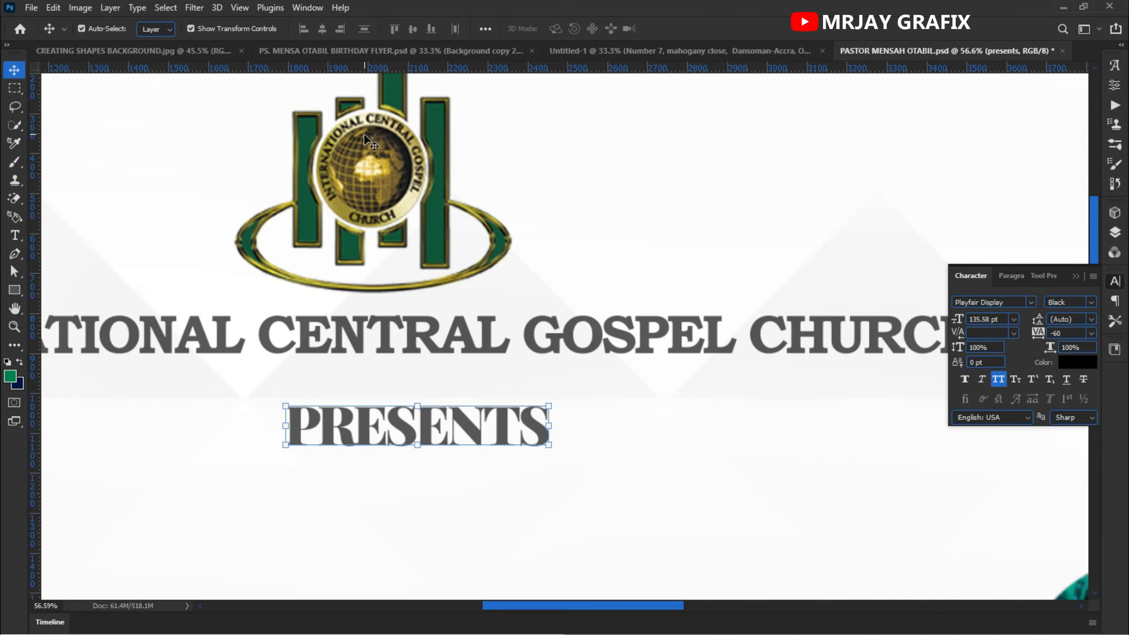
scroll(360, 205, down, 4)
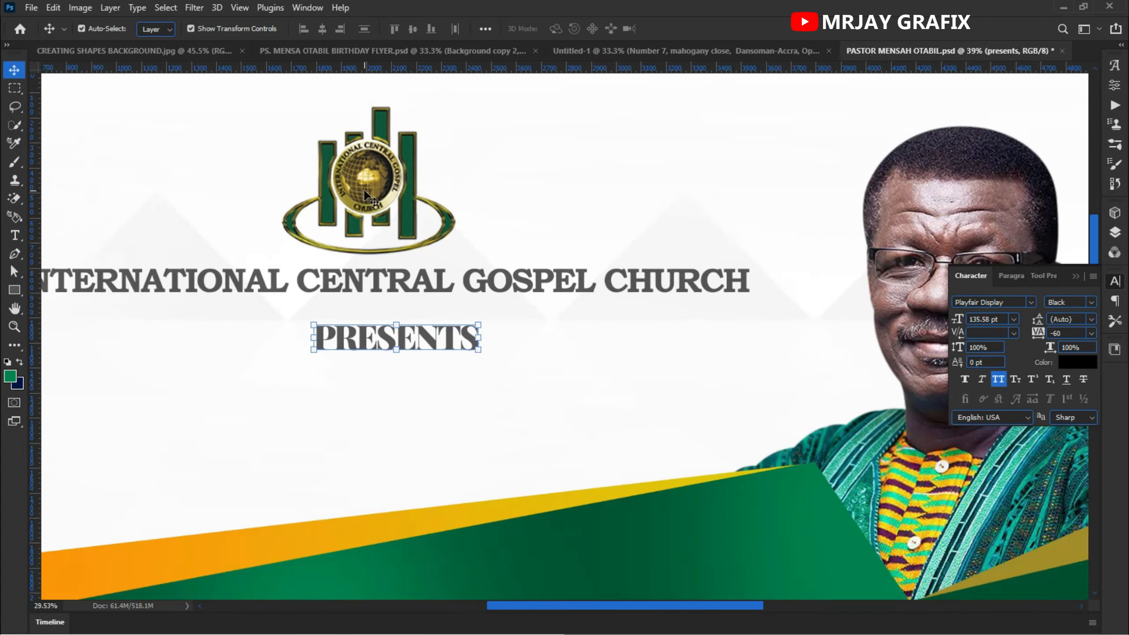
scroll(383, 208, down, 1)
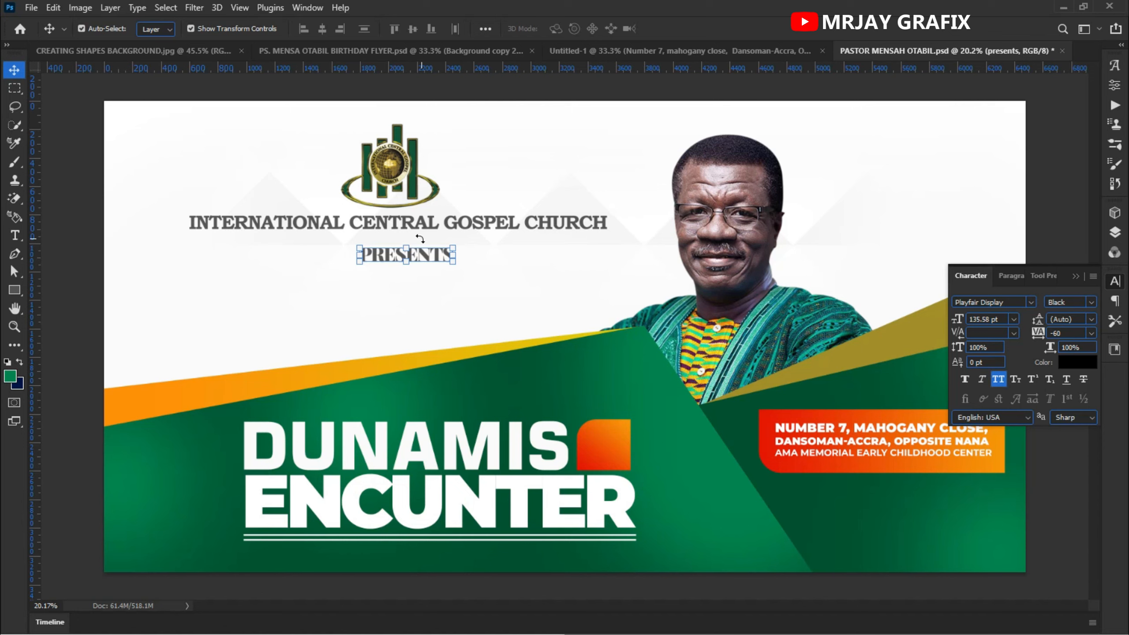
click(1031, 302)
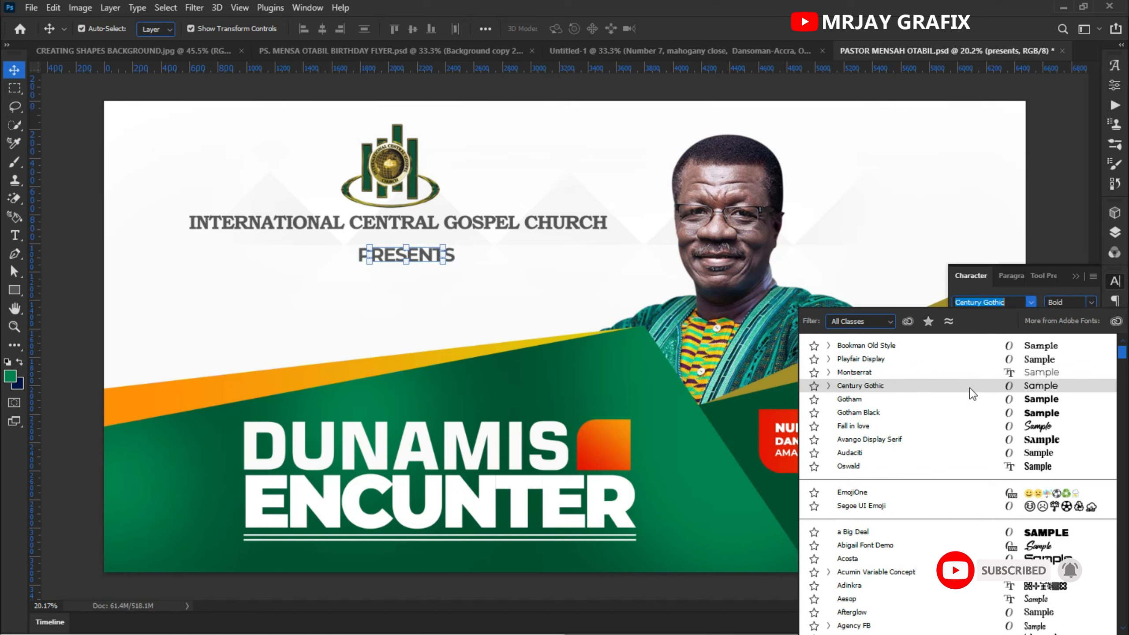
click(983, 369)
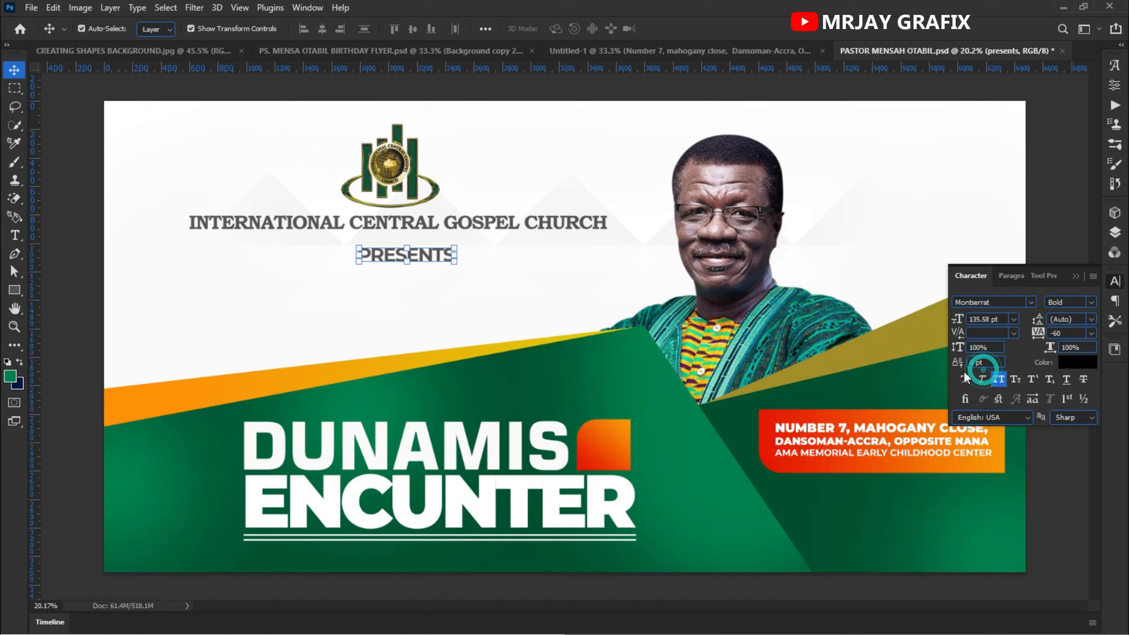
click(1090, 303)
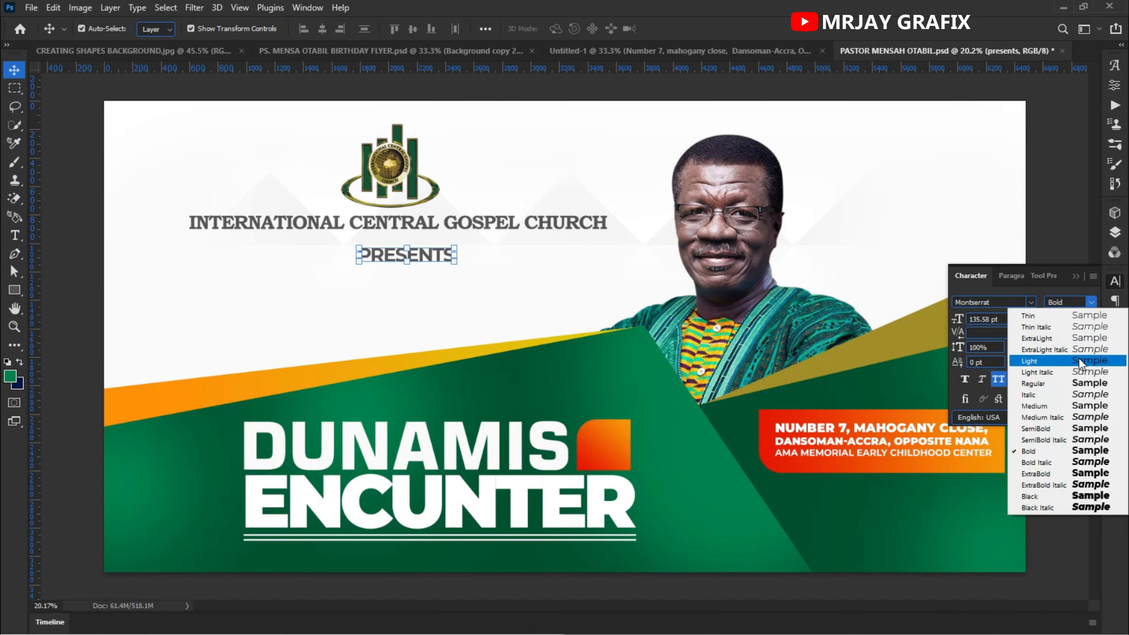
click(1077, 384)
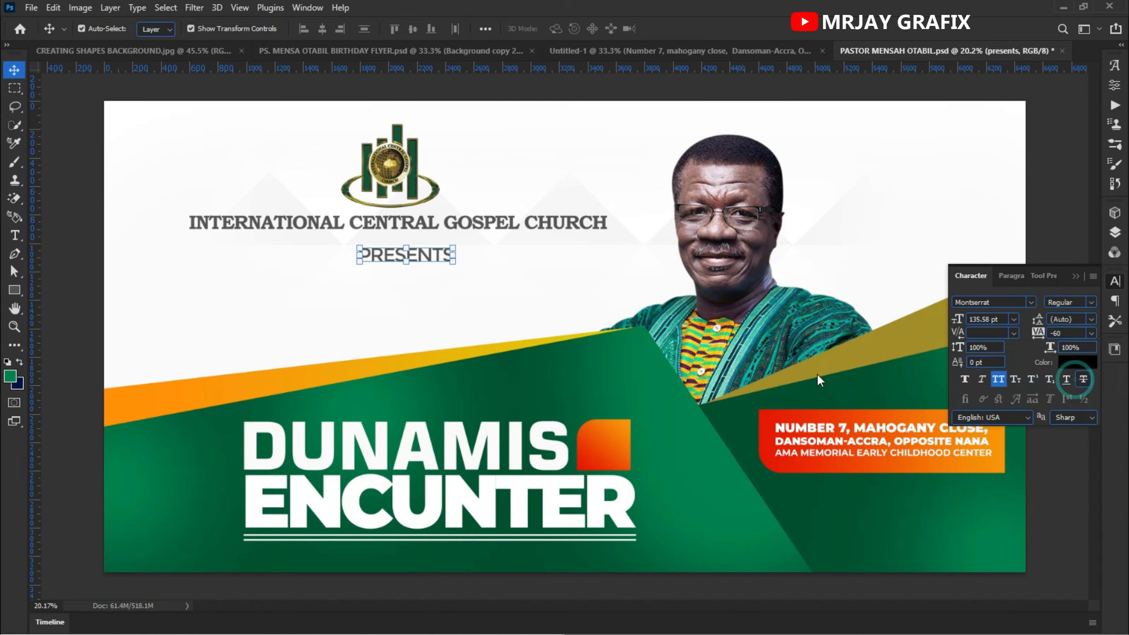
- Scale the PRESENTS text down to about 55% and widen its tracking to 720
drag(458, 269, 412, 258)
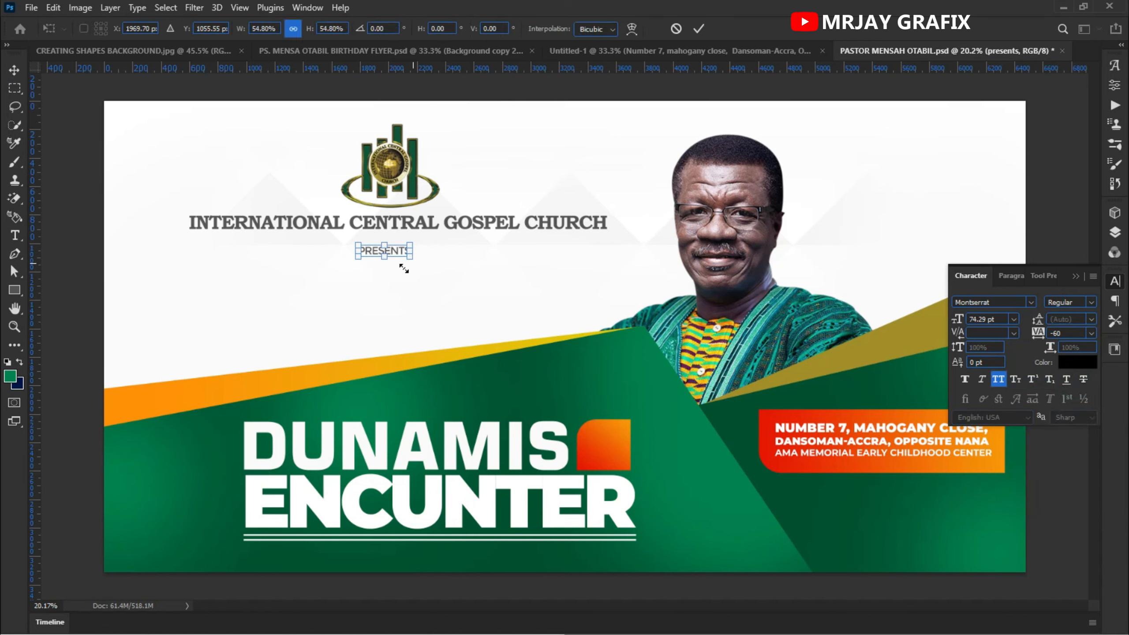
key(Return)
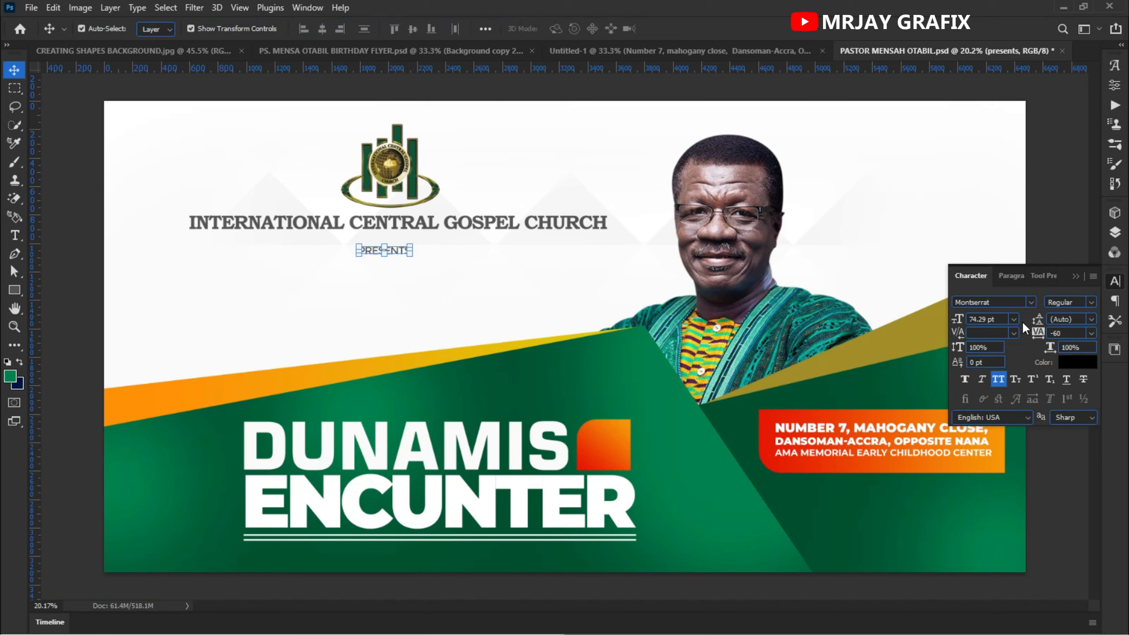
drag(1037, 335, 1045, 334)
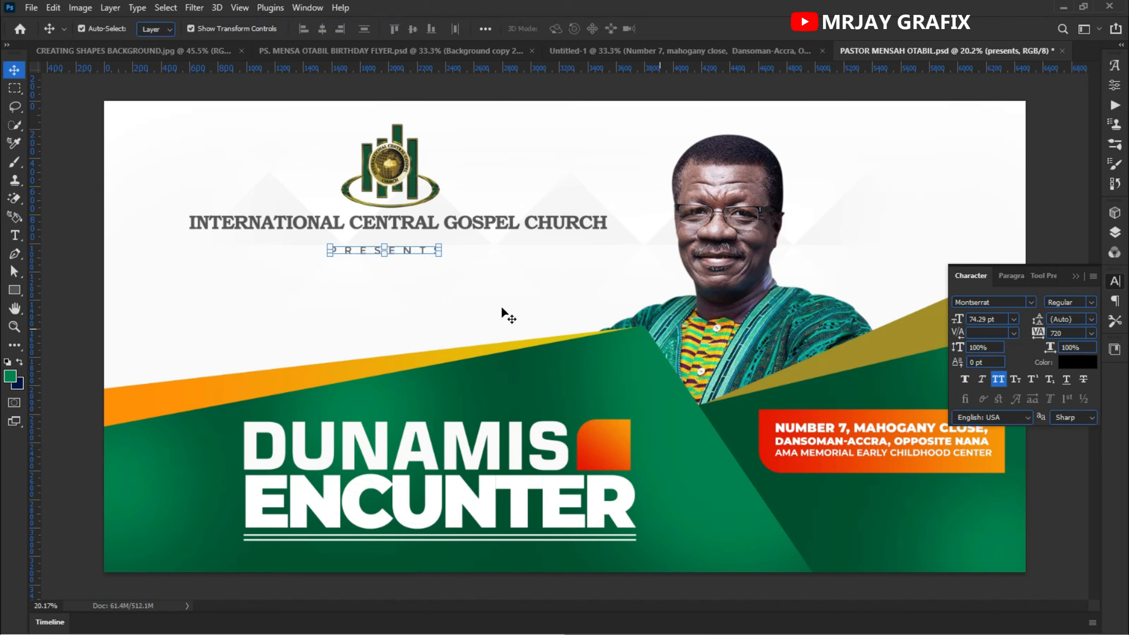
click(354, 254)
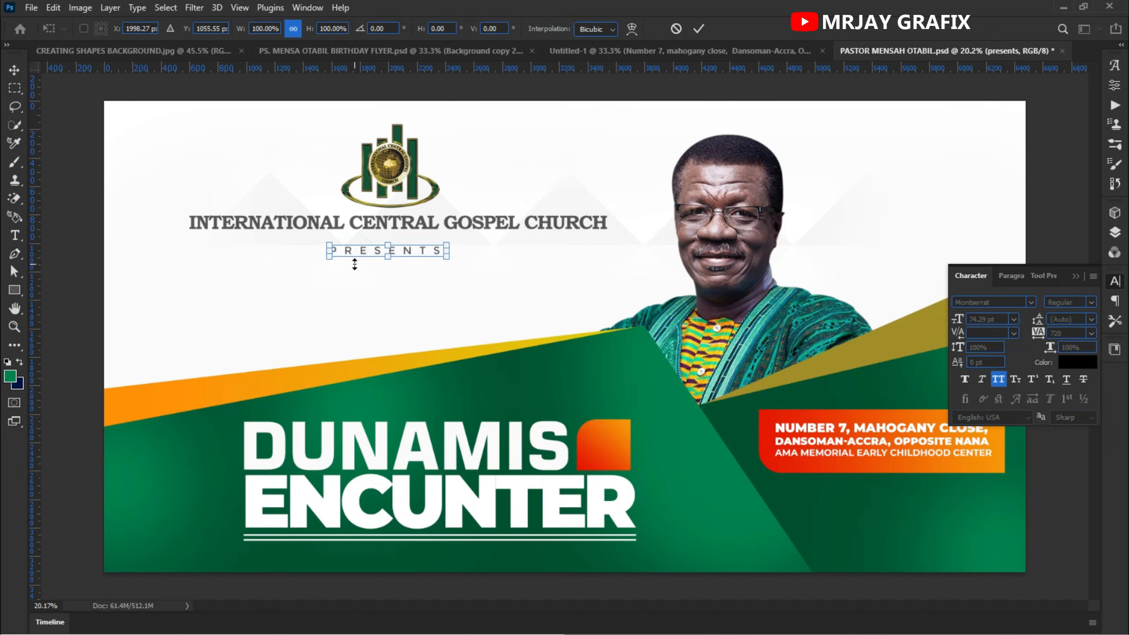
key(Return)
drag(364, 253, 364, 251)
click(340, 281)
key(ctrl+minus)
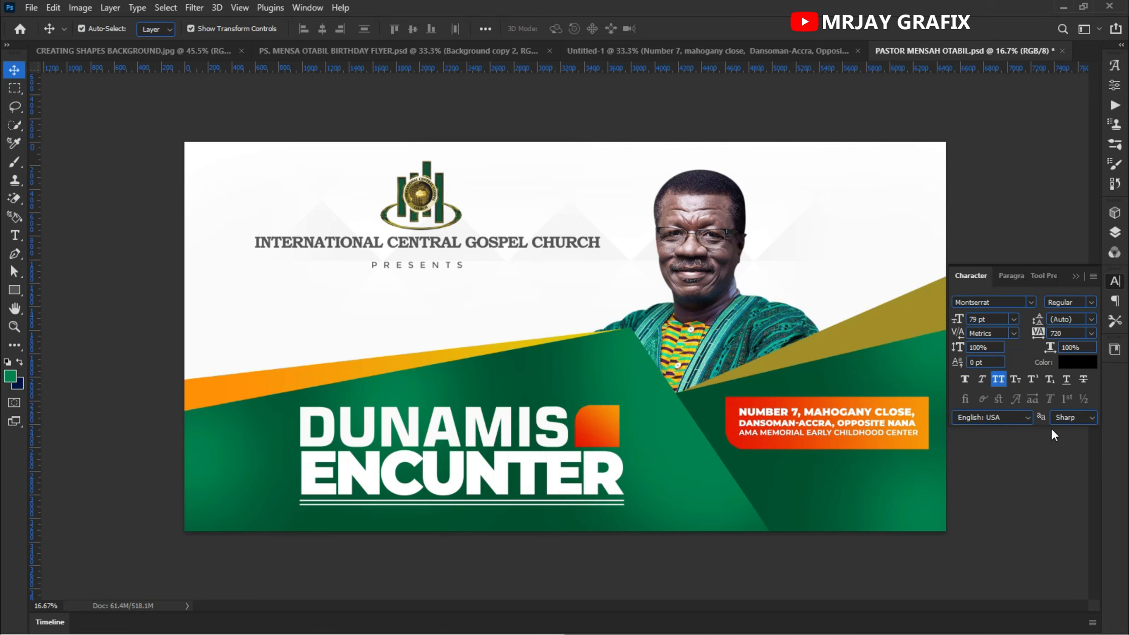
- Bring the "@ KOFI NE AMA JUNCTION SUNDAYS, 5:00PM" text from the Untitled-1 document into the banner
click(801, 58)
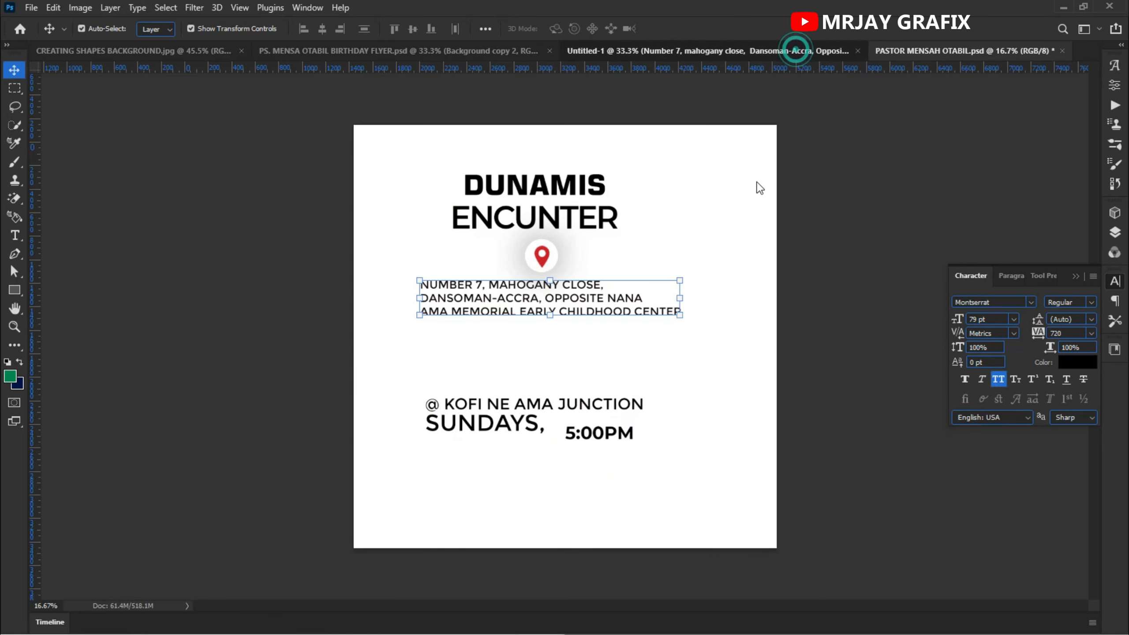
drag(384, 355, 536, 426)
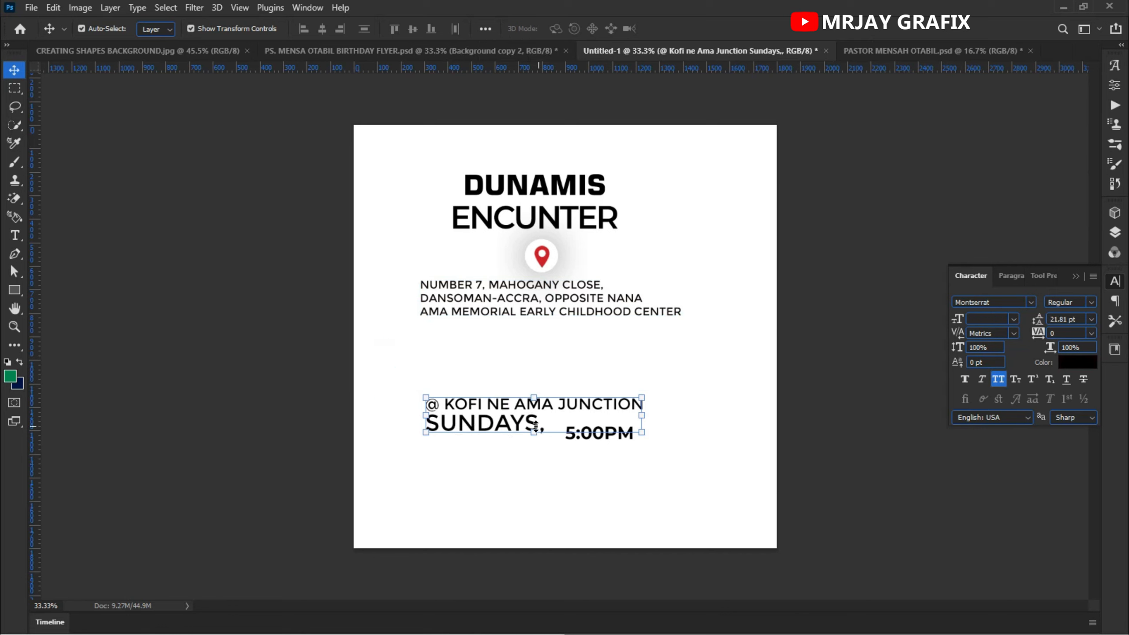
drag(383, 374, 813, 482)
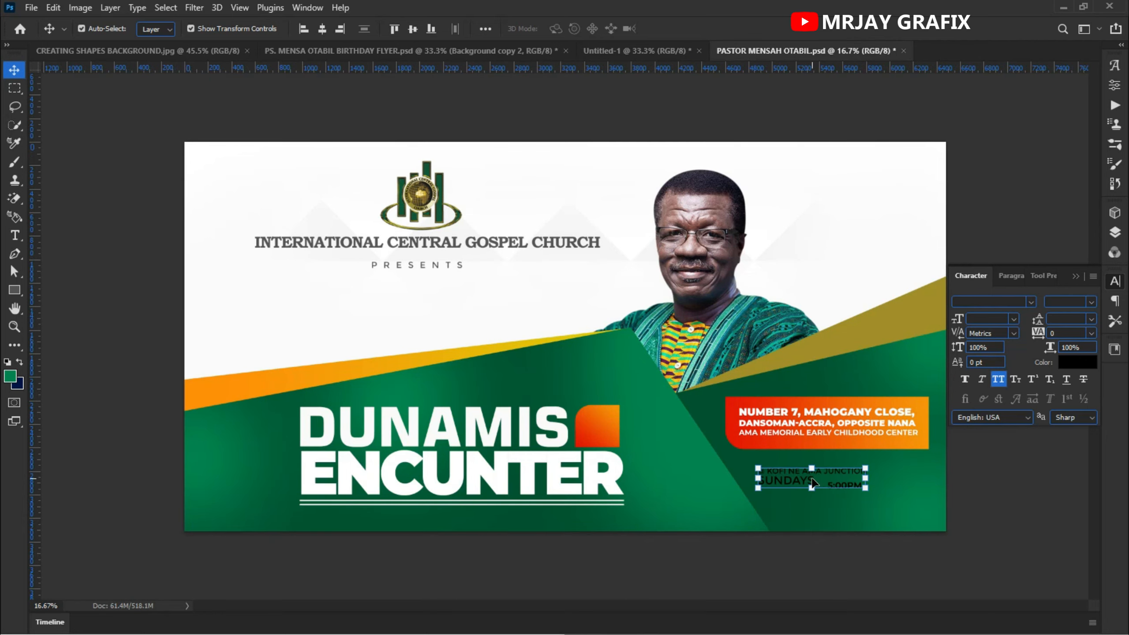
- Position the junction text beneath the address box and set its colour to white
scroll(835, 489, up, 5)
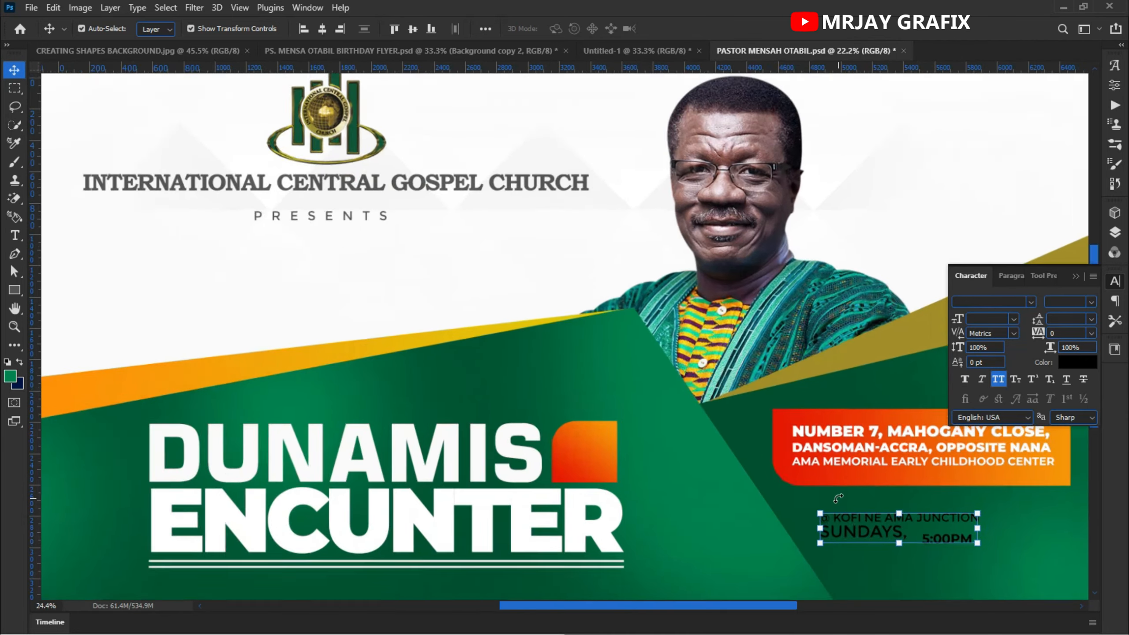
scroll(843, 499, up, 2)
drag(696, 467, 294, 372)
drag(504, 461, 493, 430)
click(599, 531)
click(482, 410)
click(1072, 365)
drag(234, 485, 235, 357)
click(542, 354)
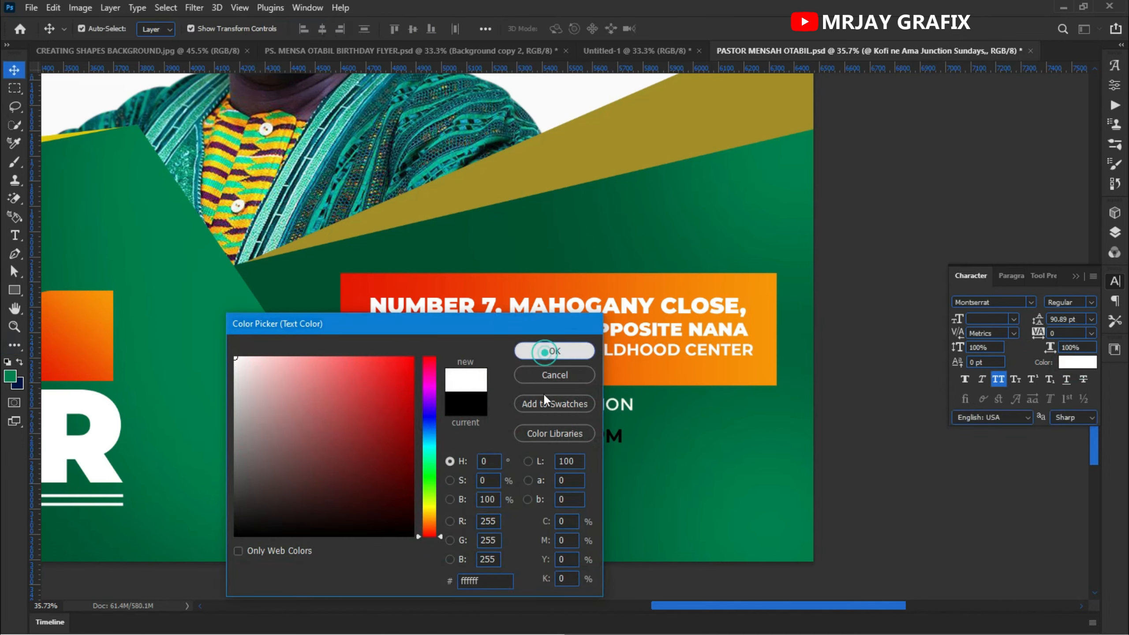
- Scale the junction text up to about 148%
click(548, 505)
click(550, 412)
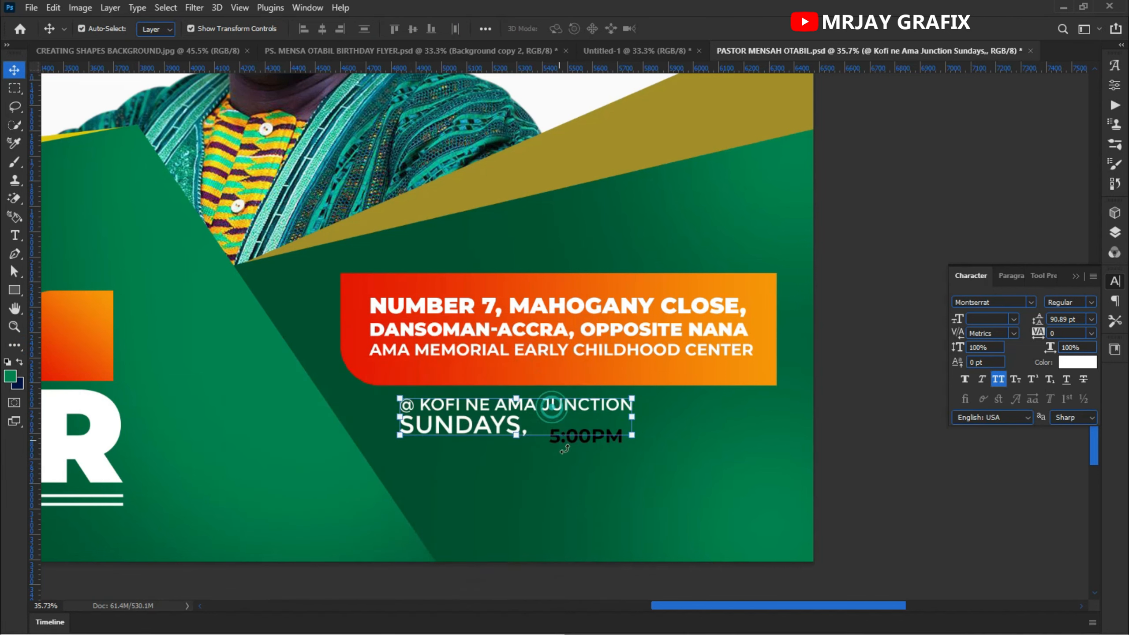
key(ctrl+t)
drag(685, 453, 746, 469)
key(Return)
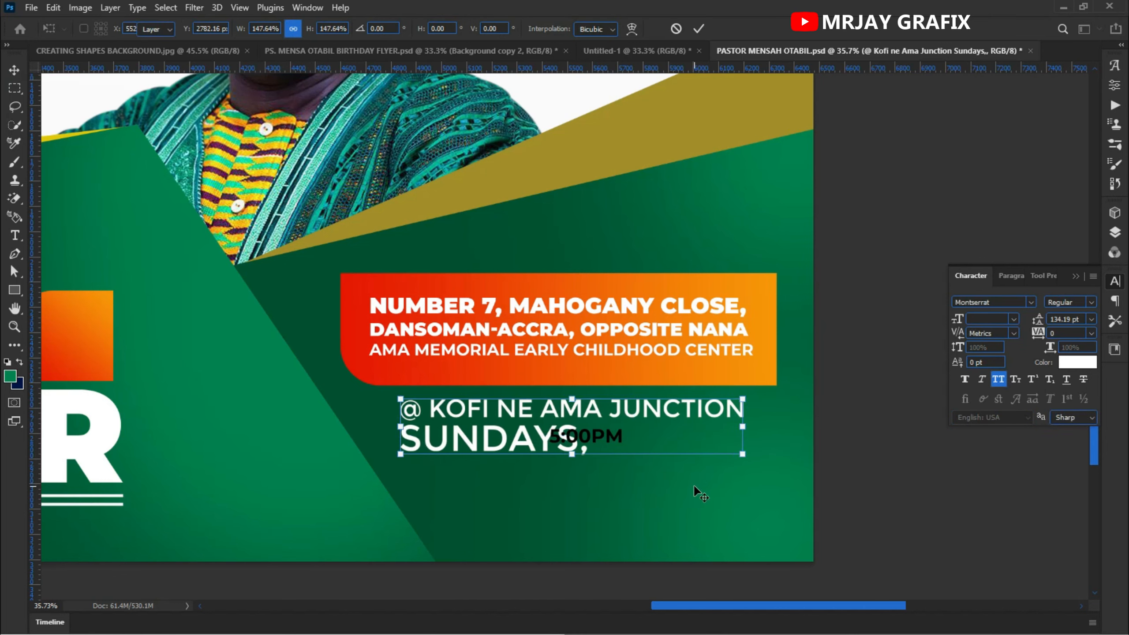
- Move the 5:00PM text to sit right after SUNDAYS,
click(612, 440)
drag(612, 439, 707, 462)
key(Return)
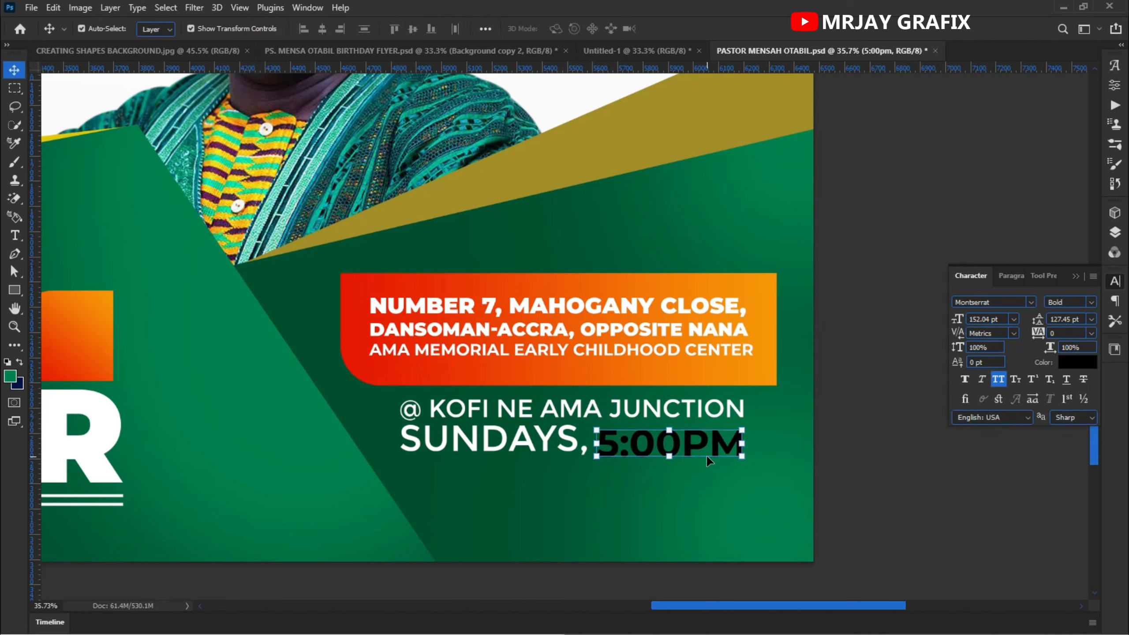
- Draw a rectangle about 654 x 159 px over the 5:00PM text
click(14, 289)
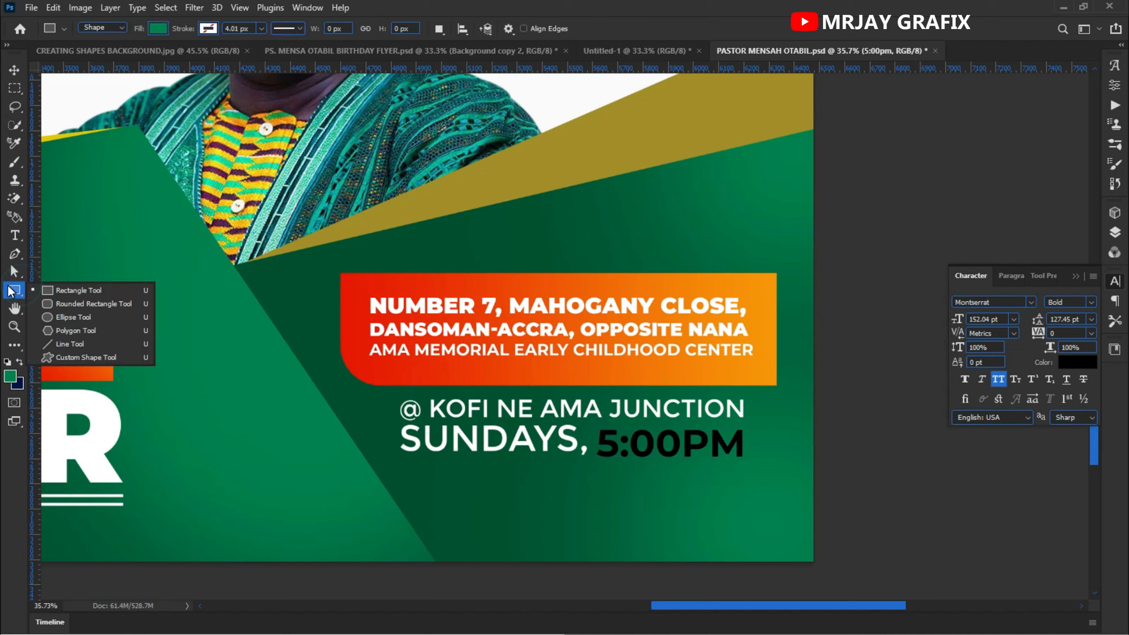
click(66, 290)
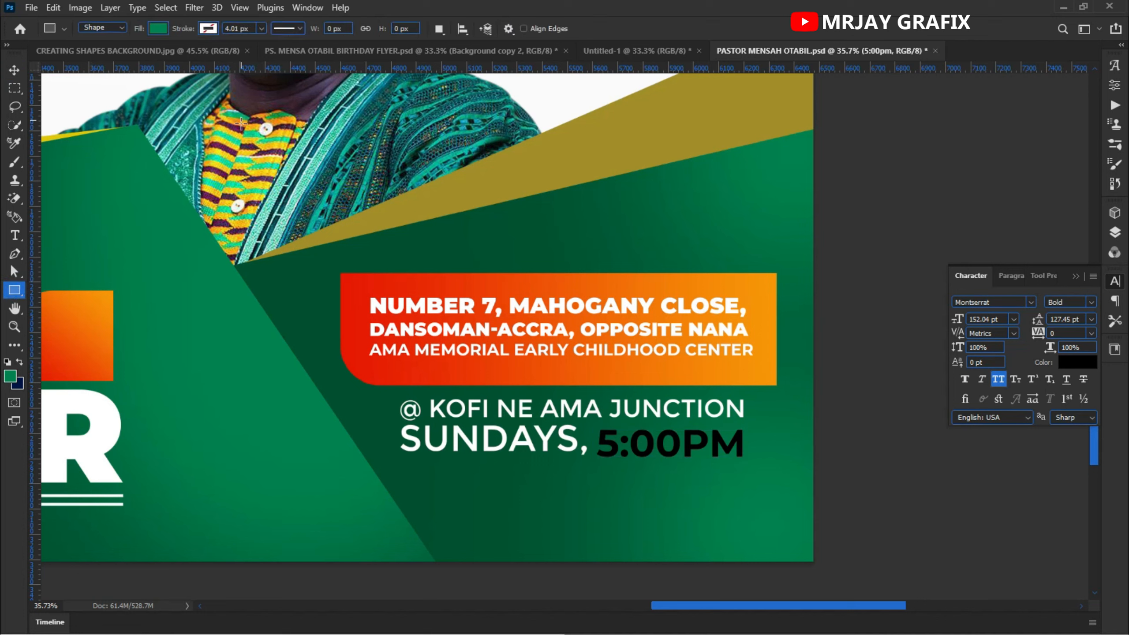
drag(595, 424, 757, 464)
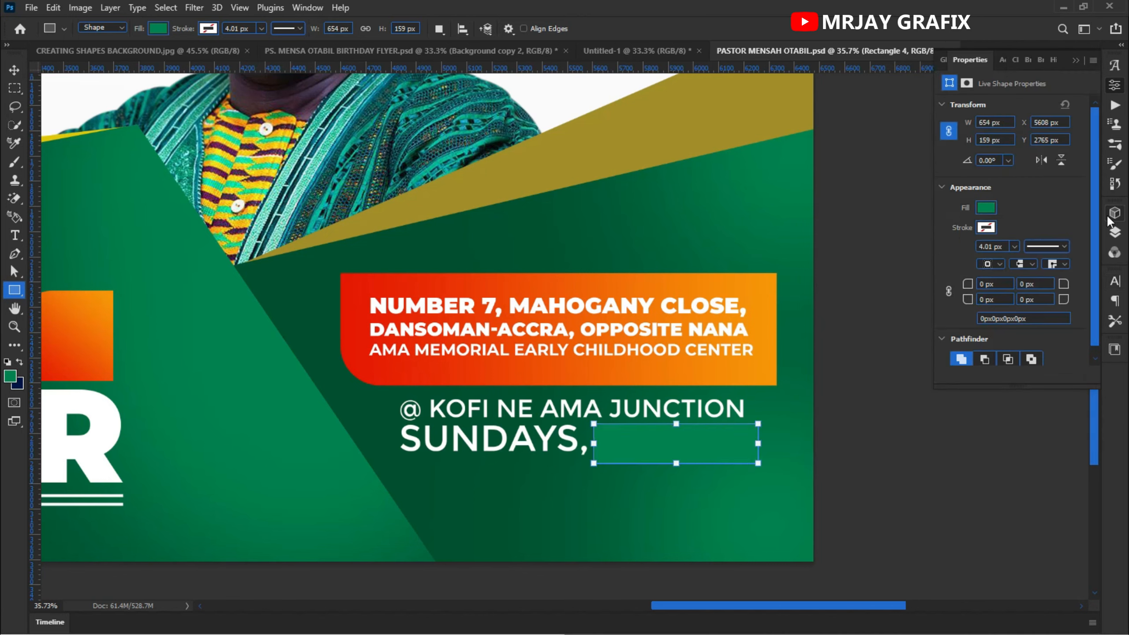
- Add a Gradient Overlay to the rectangle and place its layer beneath the 5:00PM text
click(1115, 231)
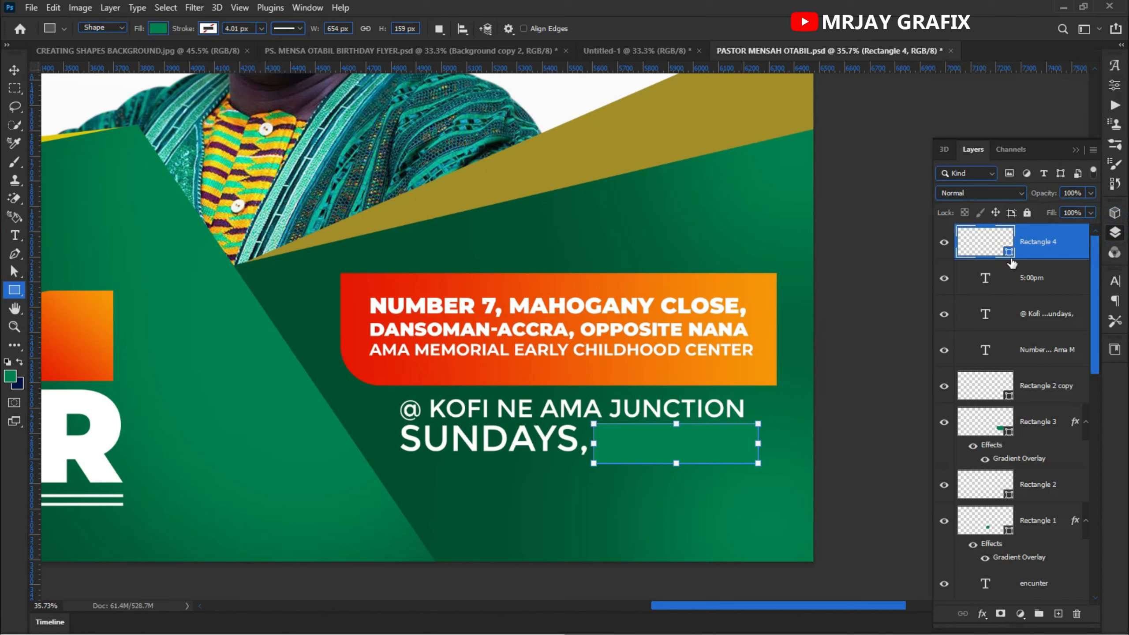
click(981, 614)
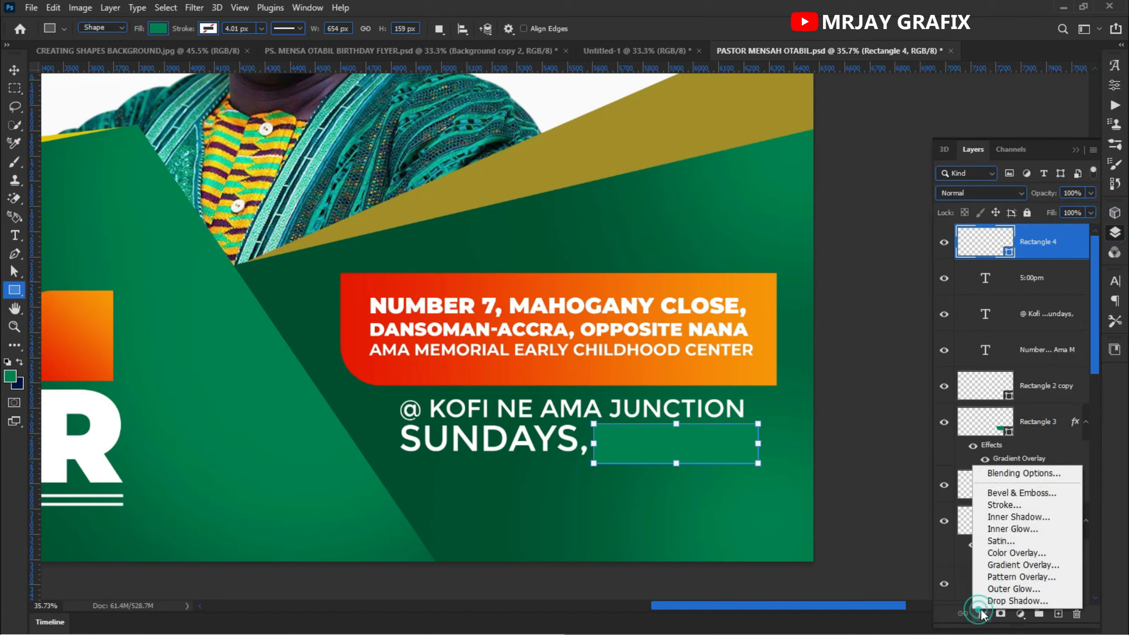
click(1005, 571)
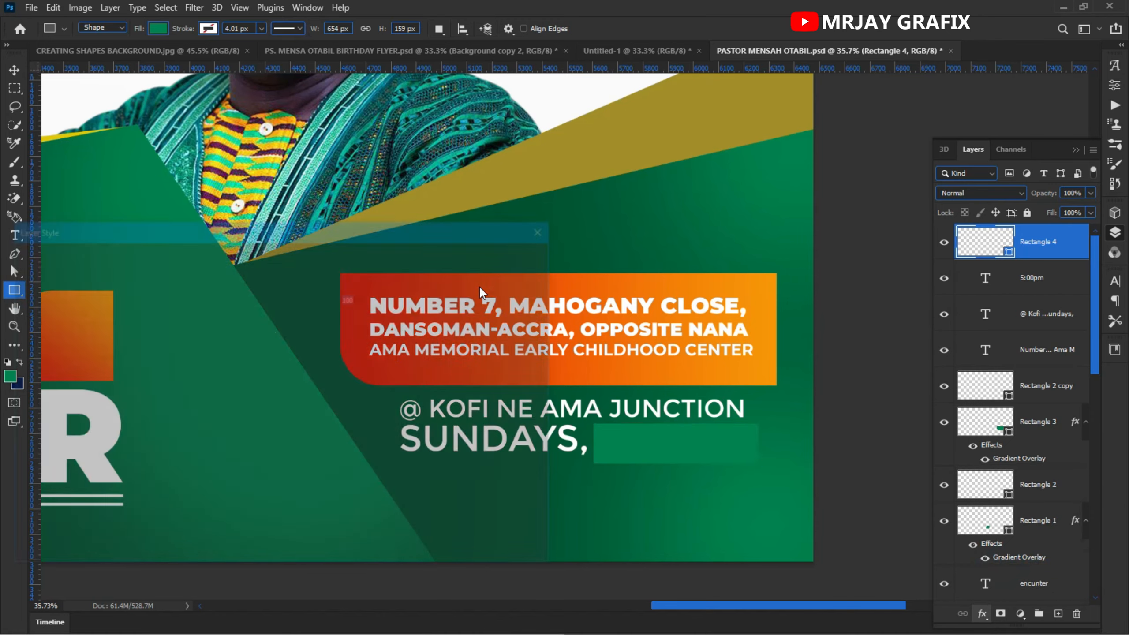
click(491, 262)
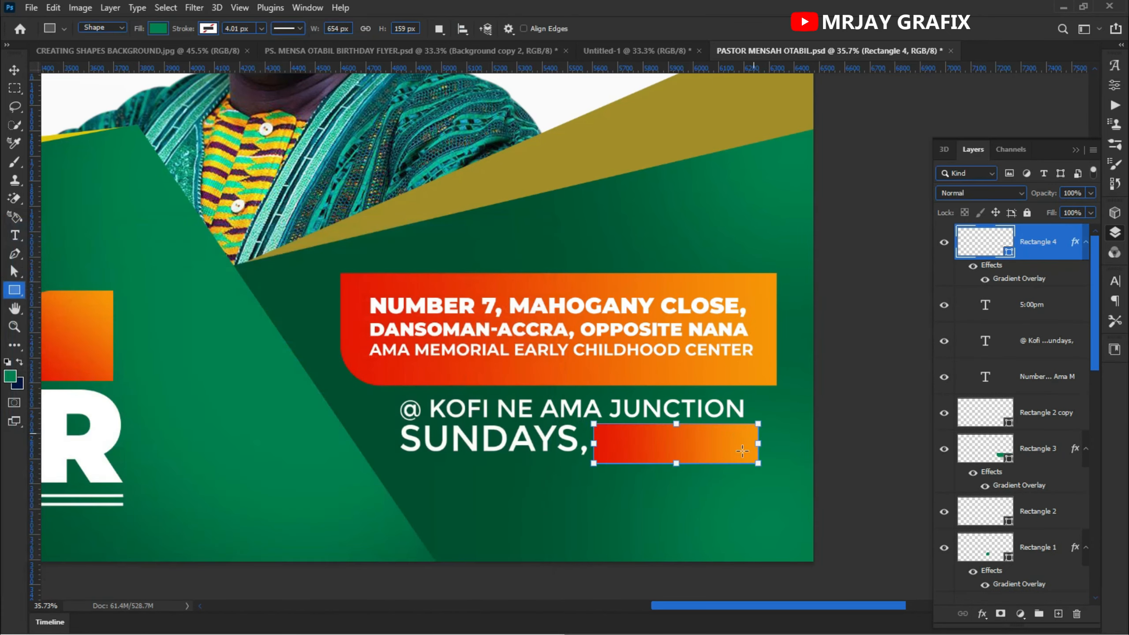
key(v)
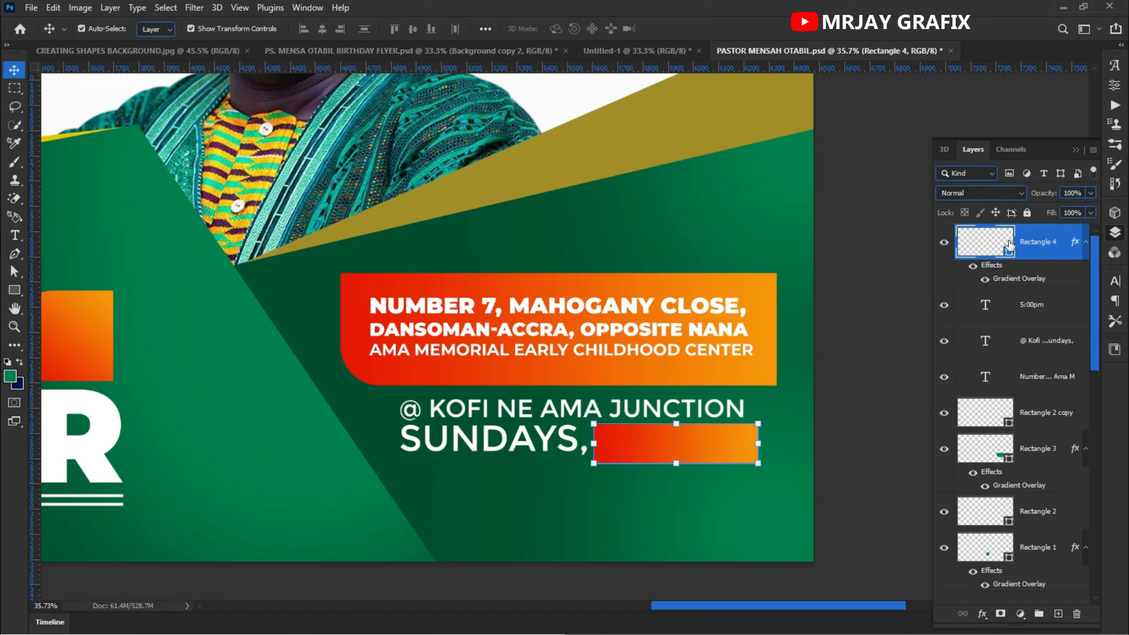
drag(1000, 250, 1001, 331)
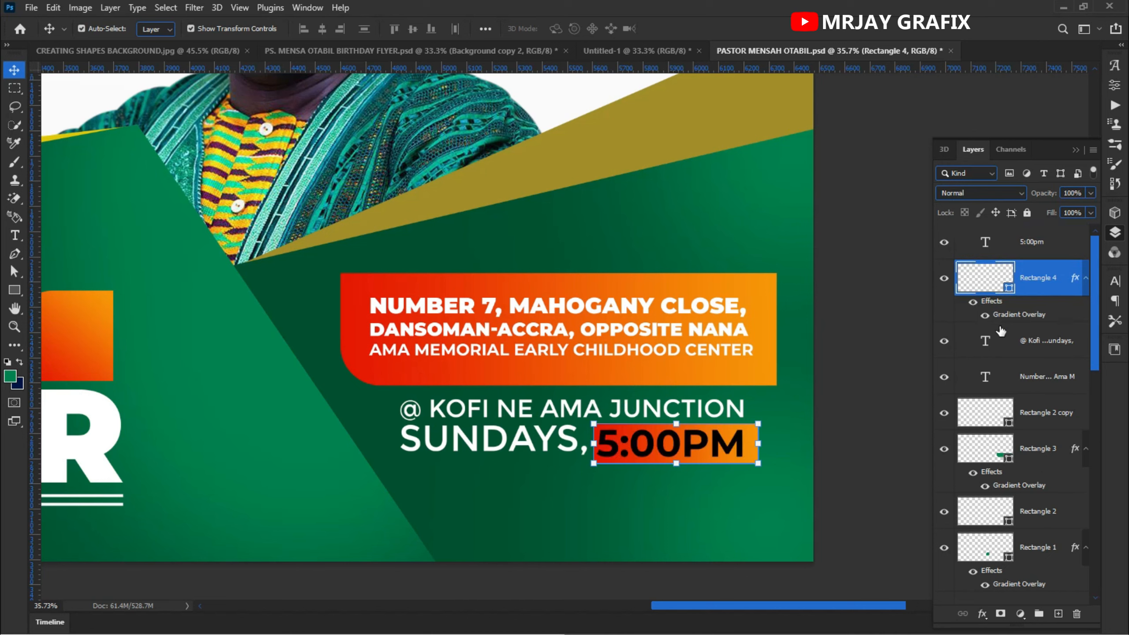
- Scale the 5:00PM text down slightly to fit inside the rectangle
click(678, 449)
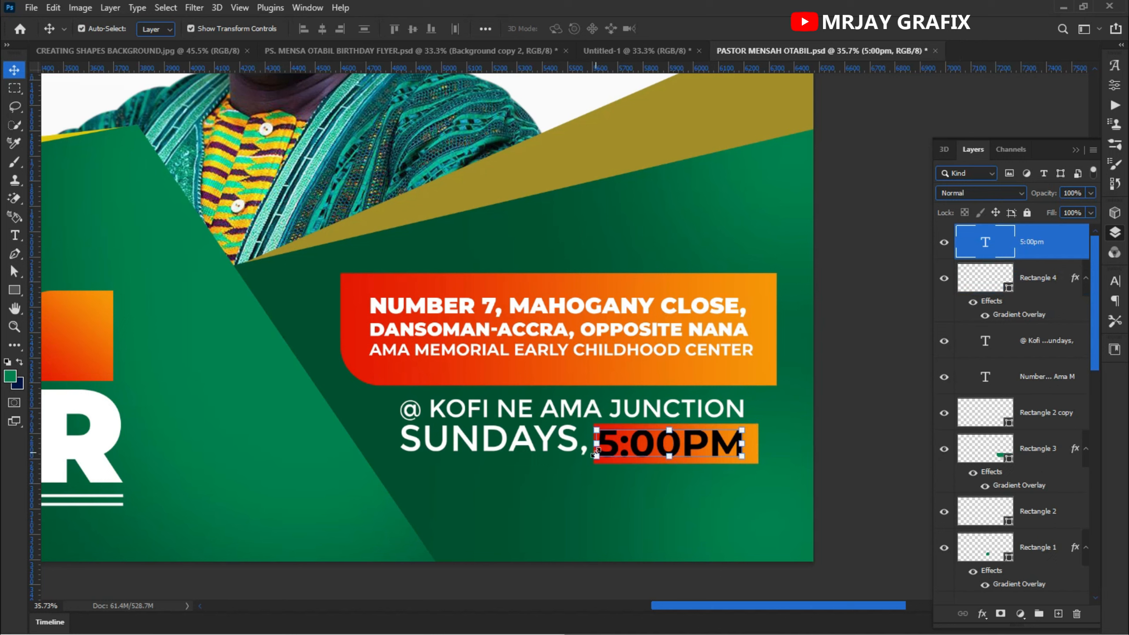
key(ctrl+t)
drag(614, 466, 634, 449)
key(Return)
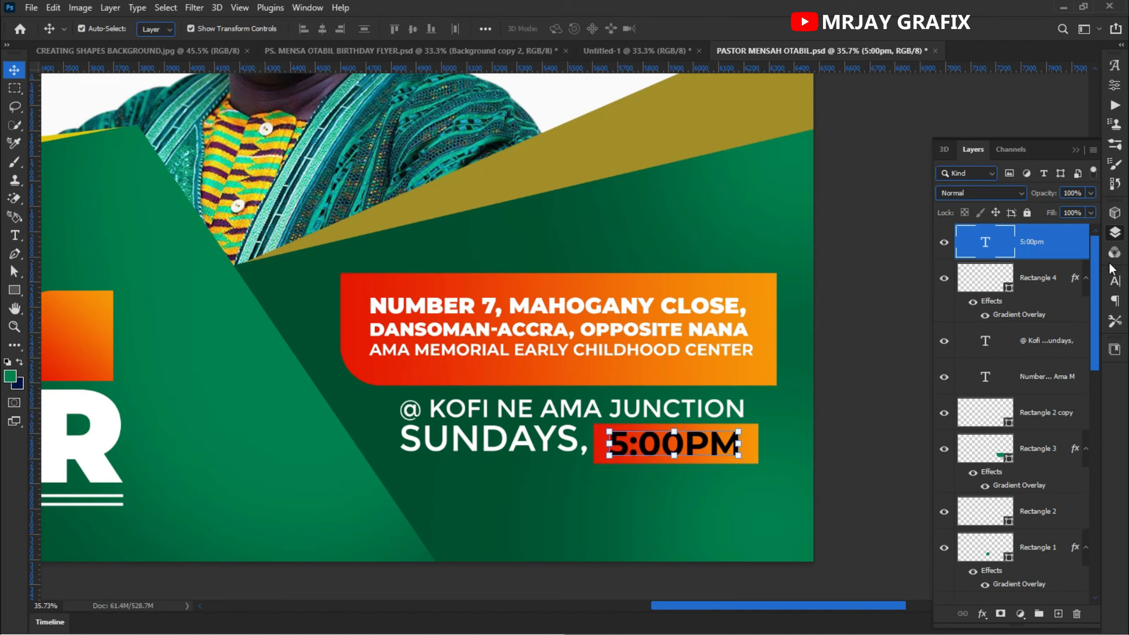
- Set the 5:00PM text colour to white, ffffff
click(1112, 284)
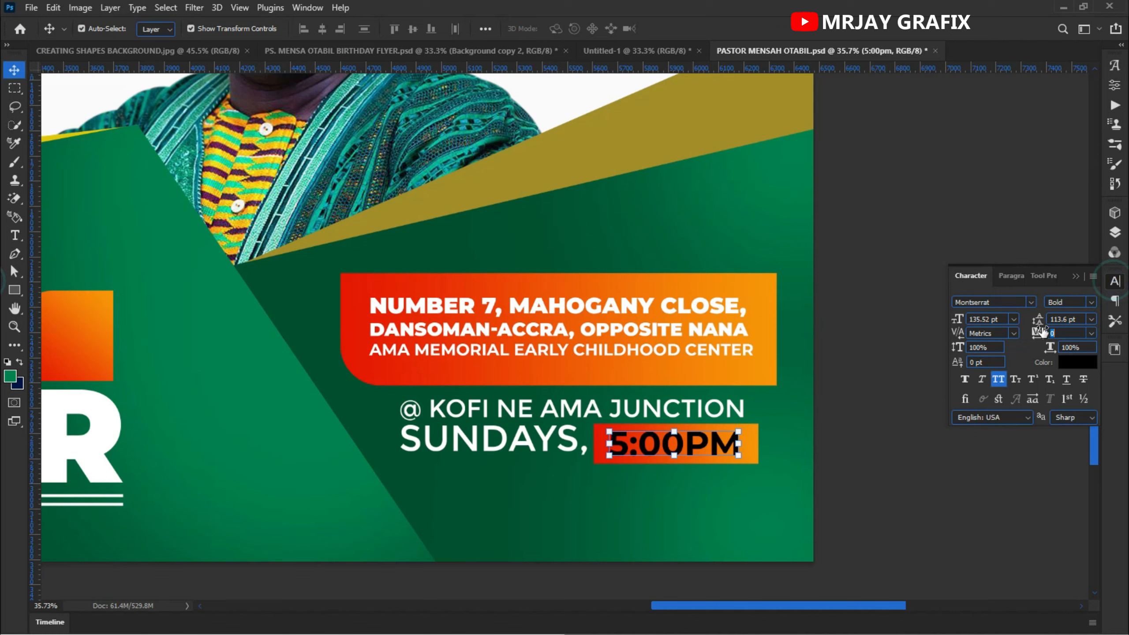
click(1073, 363)
text(ffffff)
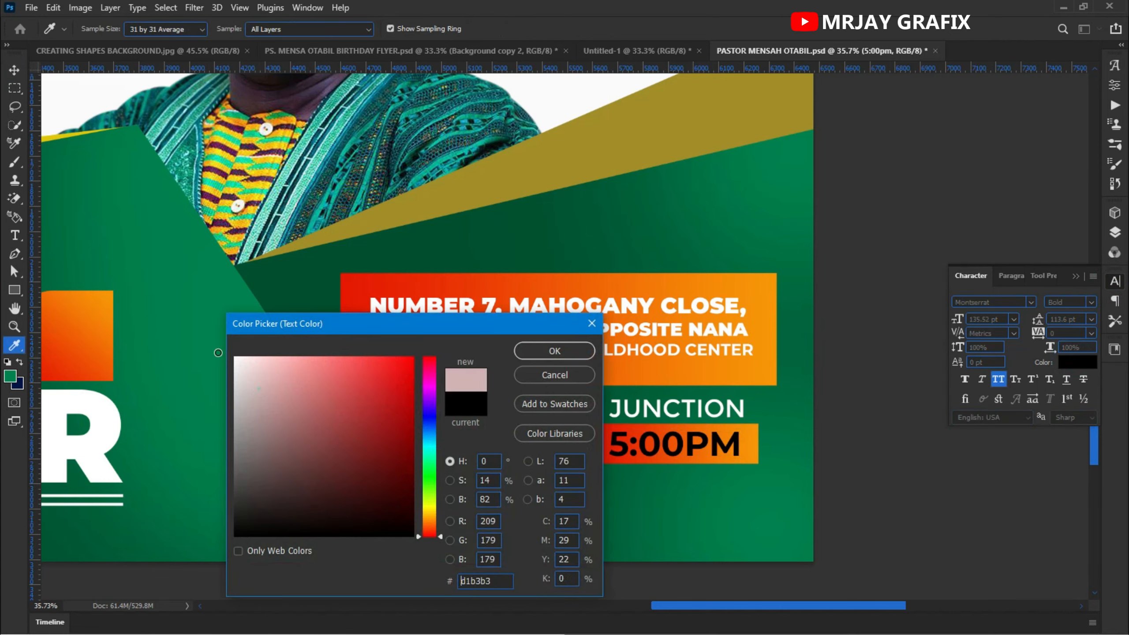
click(556, 349)
click(893, 504)
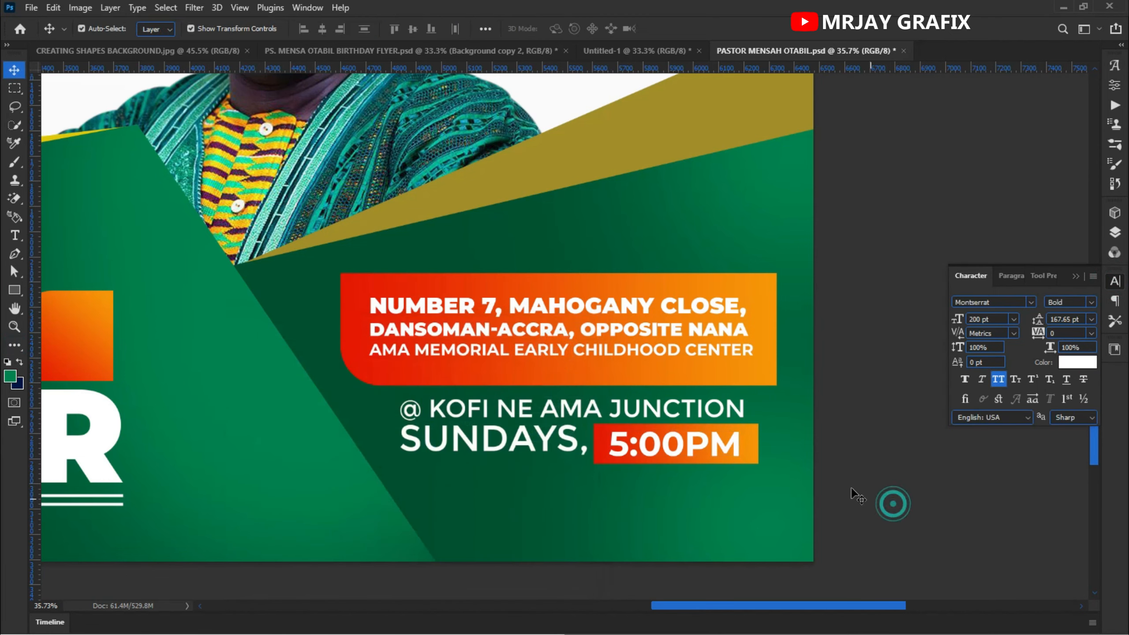
- Duplicate the ICGC logo and move the copy to the lower left beside the DUNAMIS ENCUNTER title
key(ctrl+0)
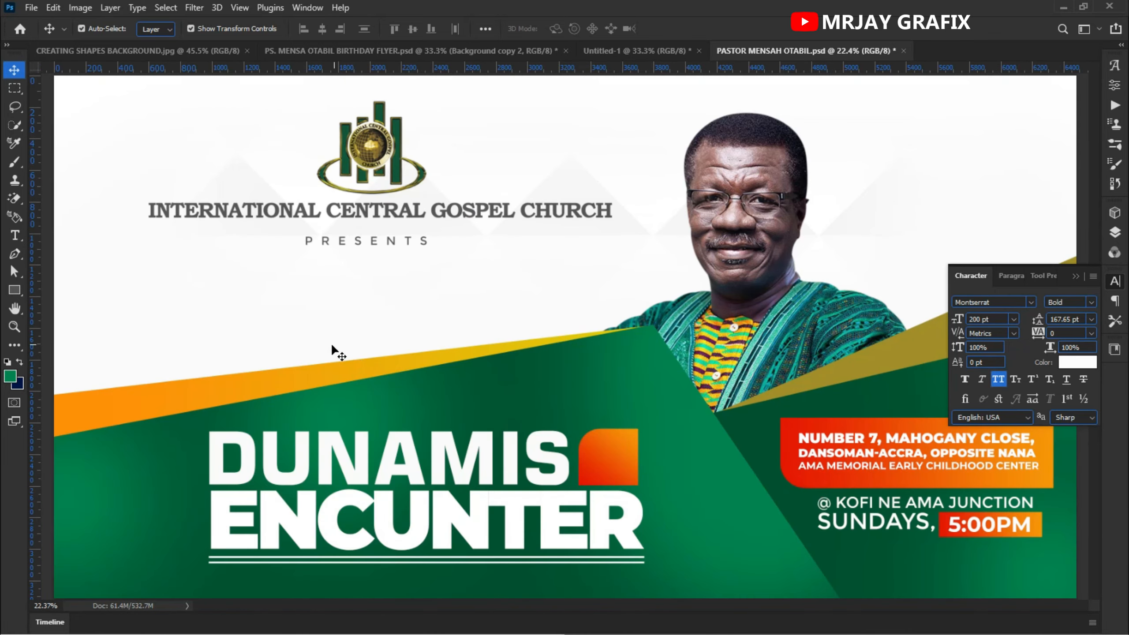
key(ctrl+minus)
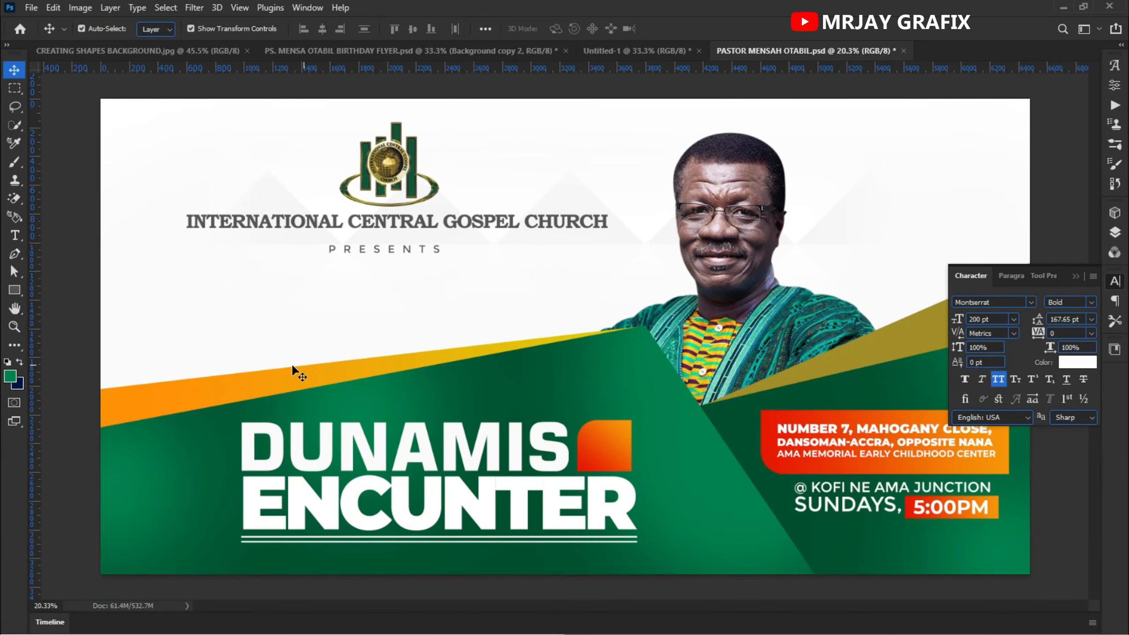
click(365, 168)
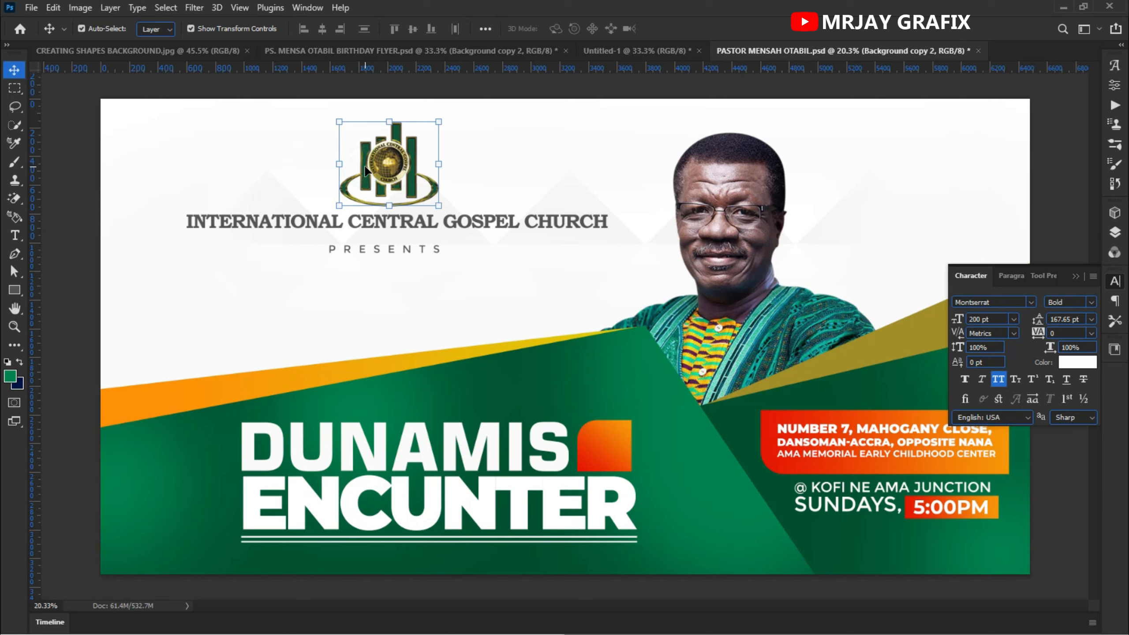
drag(367, 169, 148, 492)
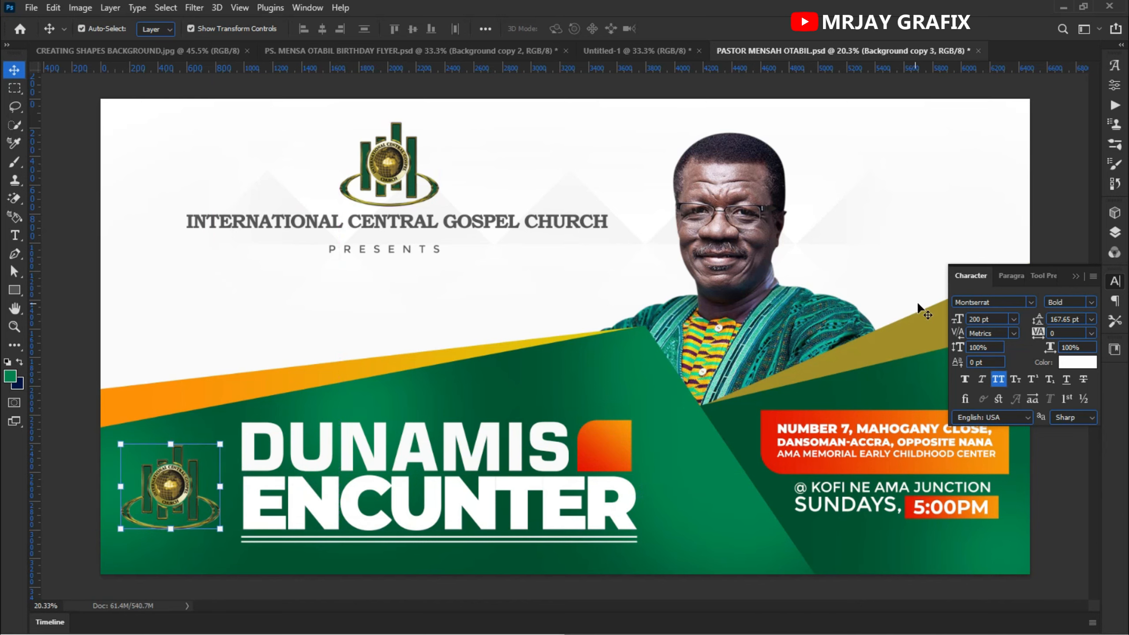
- Add a white (ffffff) Color Overlay layer style to the logo copy
click(1115, 232)
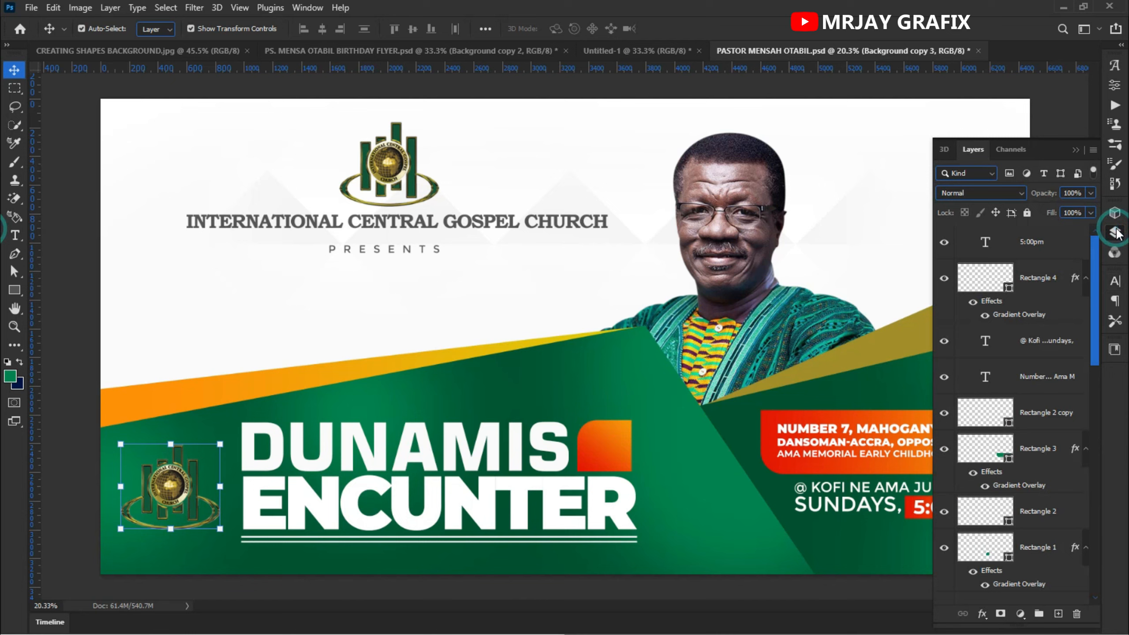
drag(1094, 295, 1057, 574)
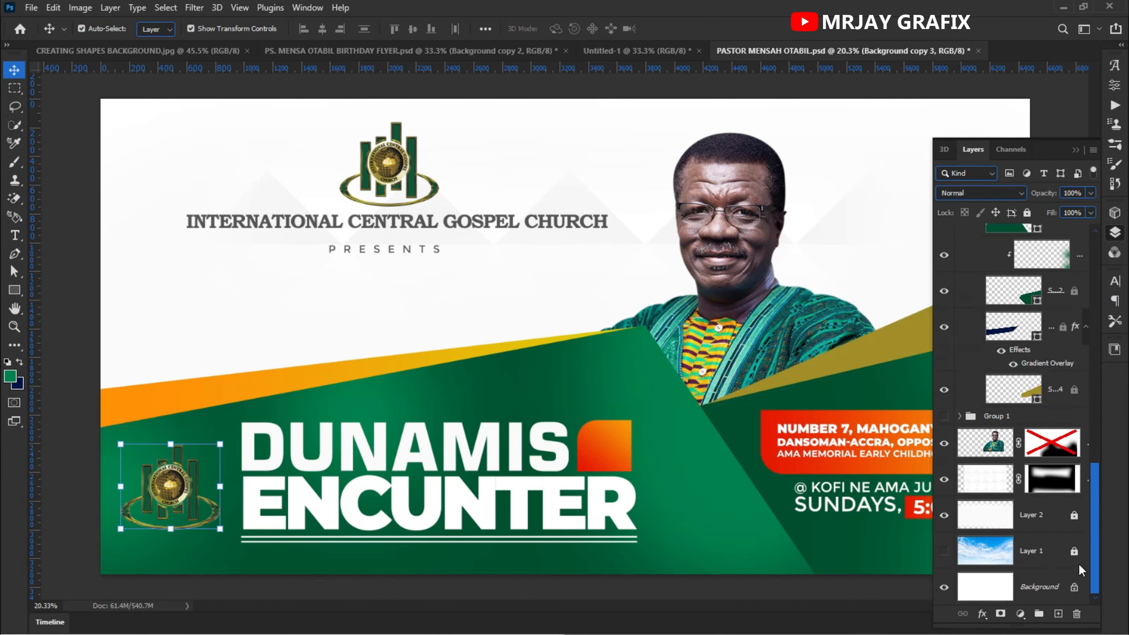
scroll(1021, 273, up, 10)
scroll(1025, 388, down, 4)
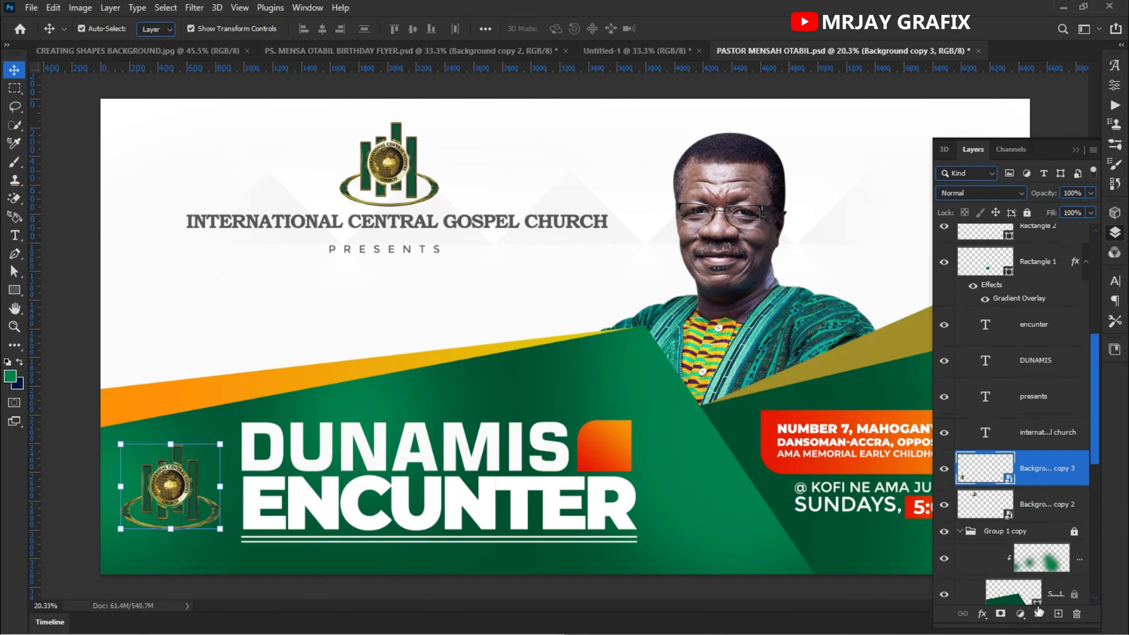
click(981, 615)
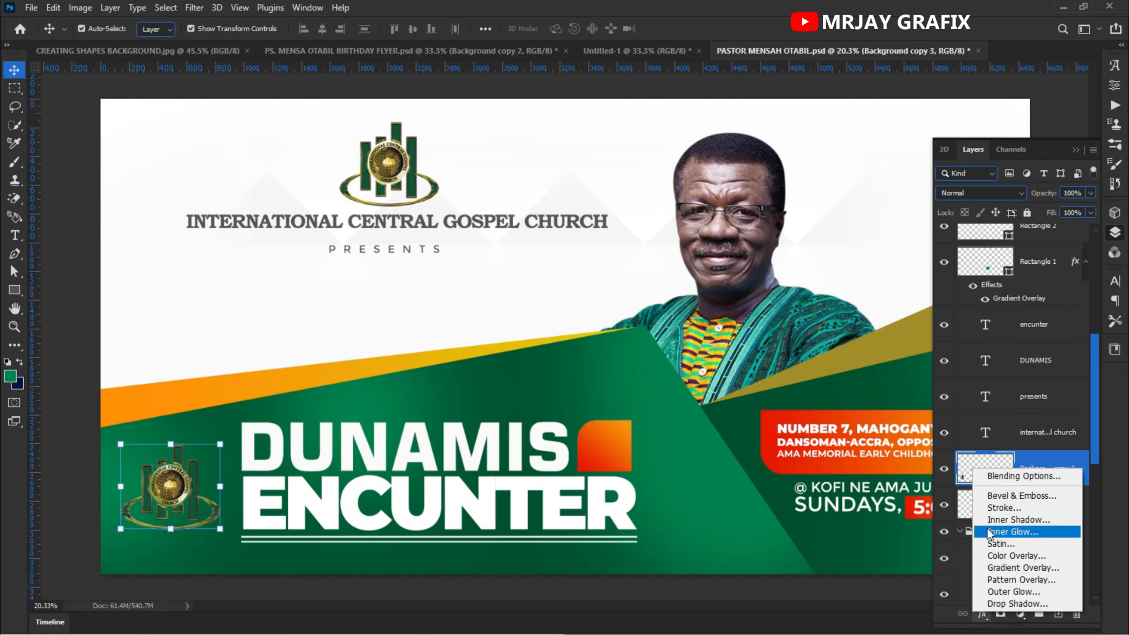
click(1014, 557)
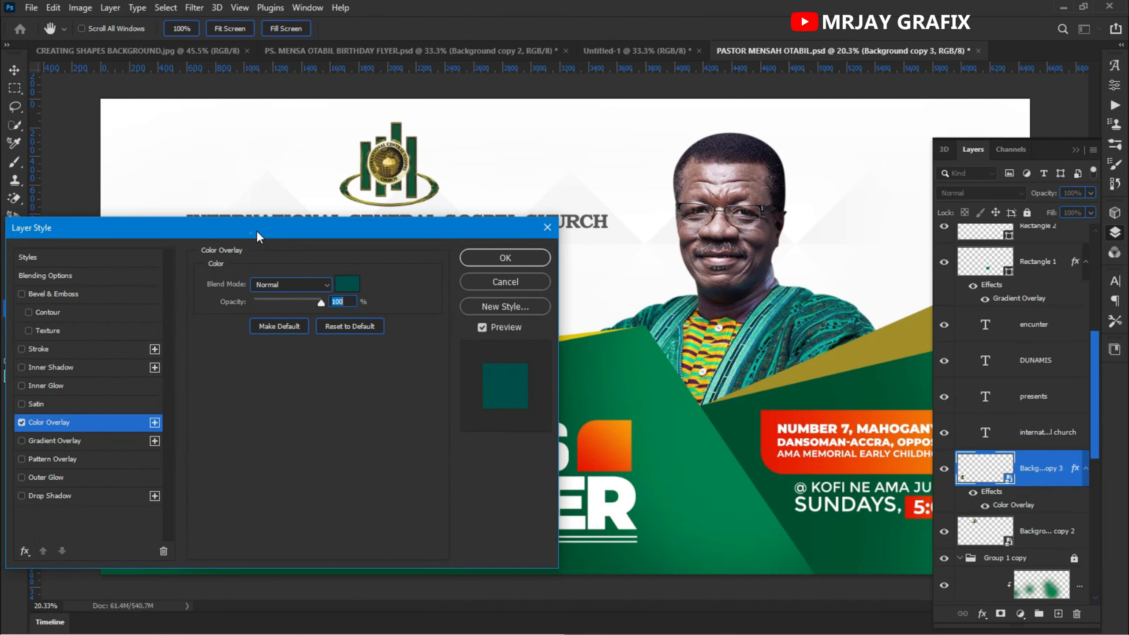
drag(260, 237, 567, 256)
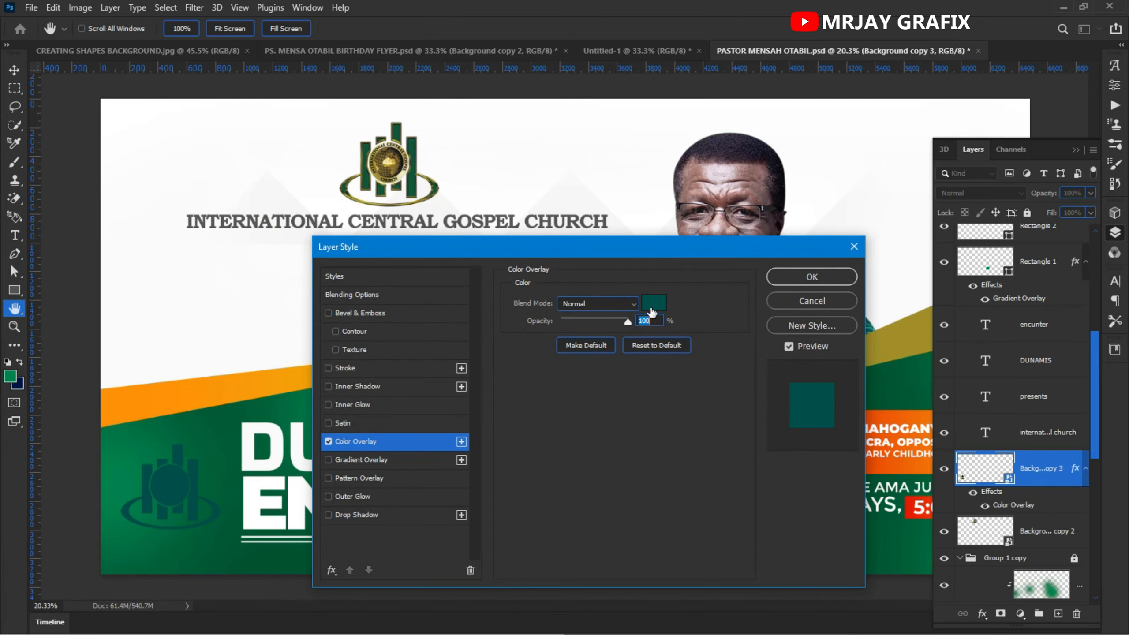
click(653, 303)
click(213, 340)
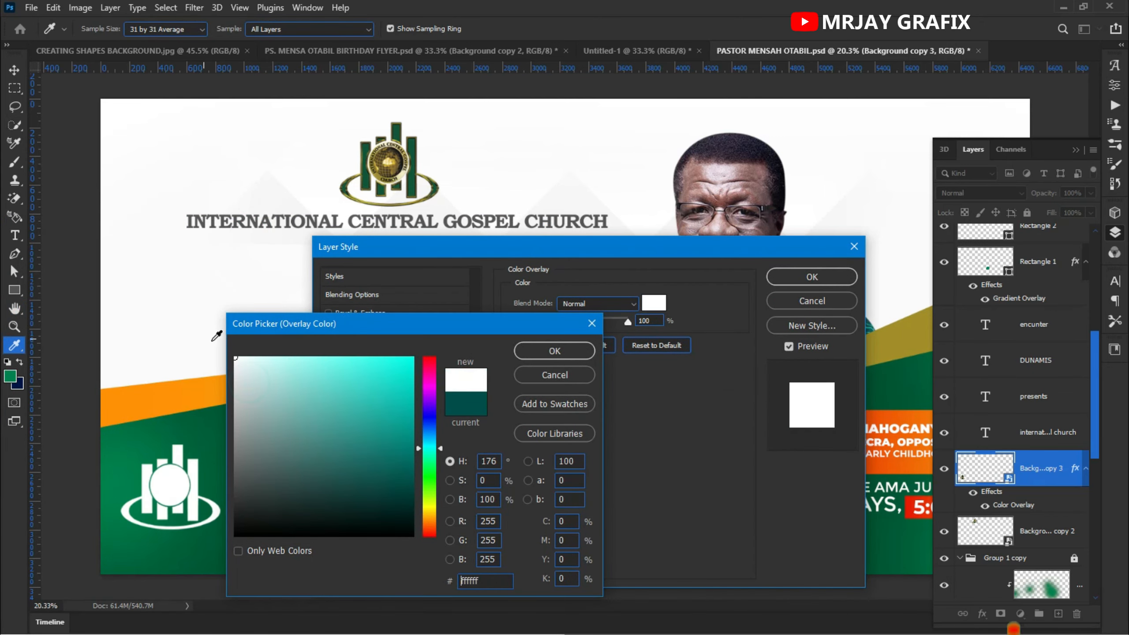
click(555, 351)
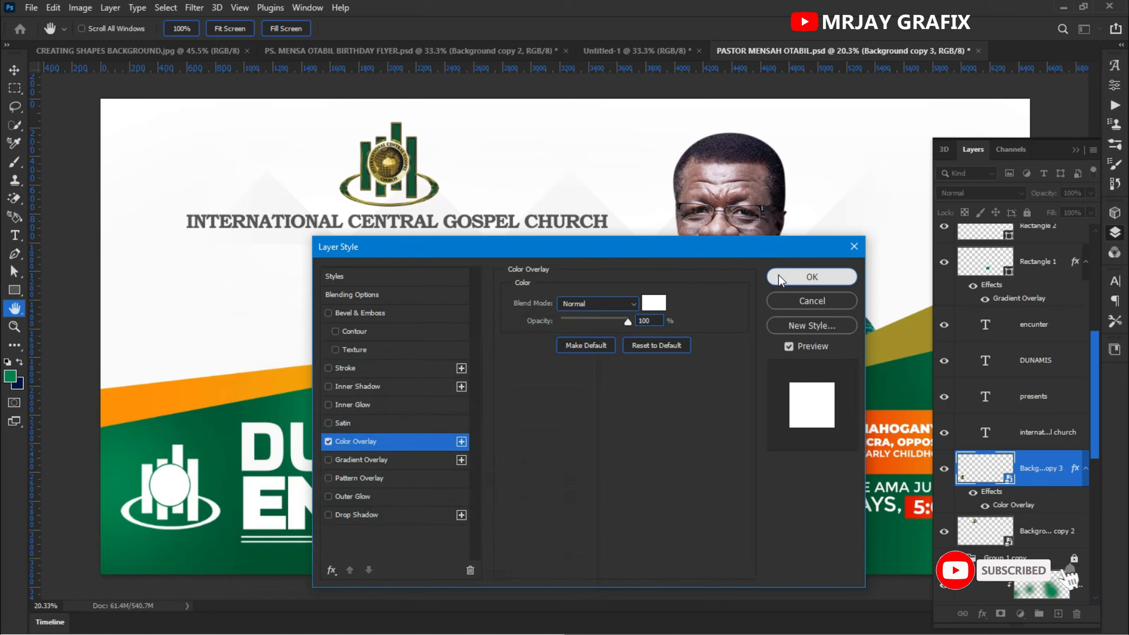
click(811, 277)
- Move the logo copy layer into the Group 1 copy group and unlock that group
scroll(996, 400, down, 3)
drag(989, 332, 983, 258)
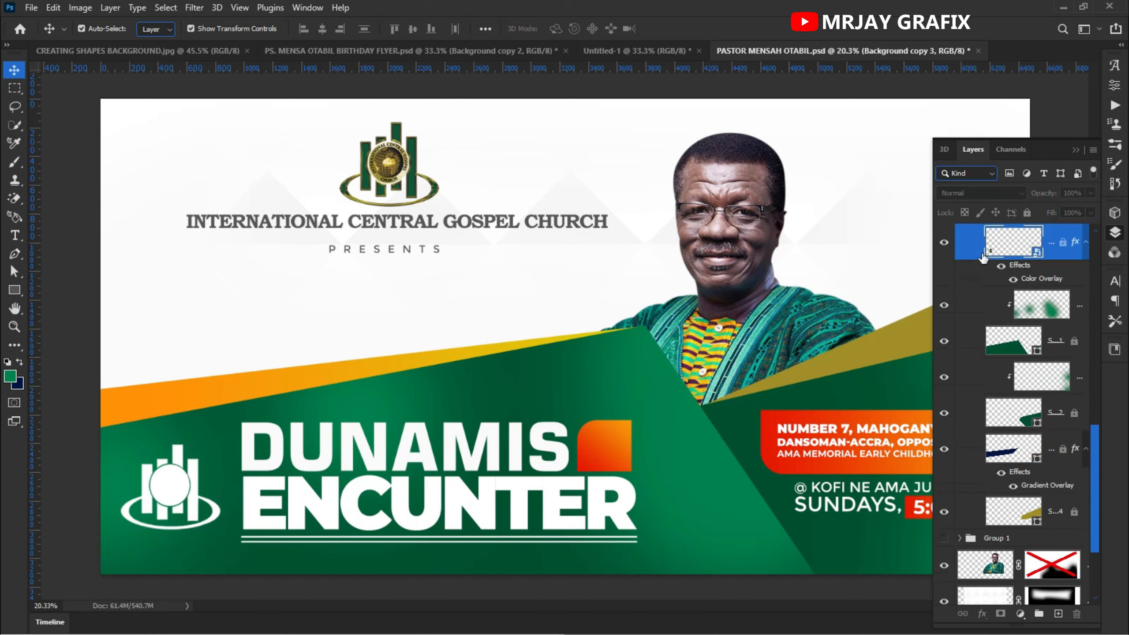
click(168, 499)
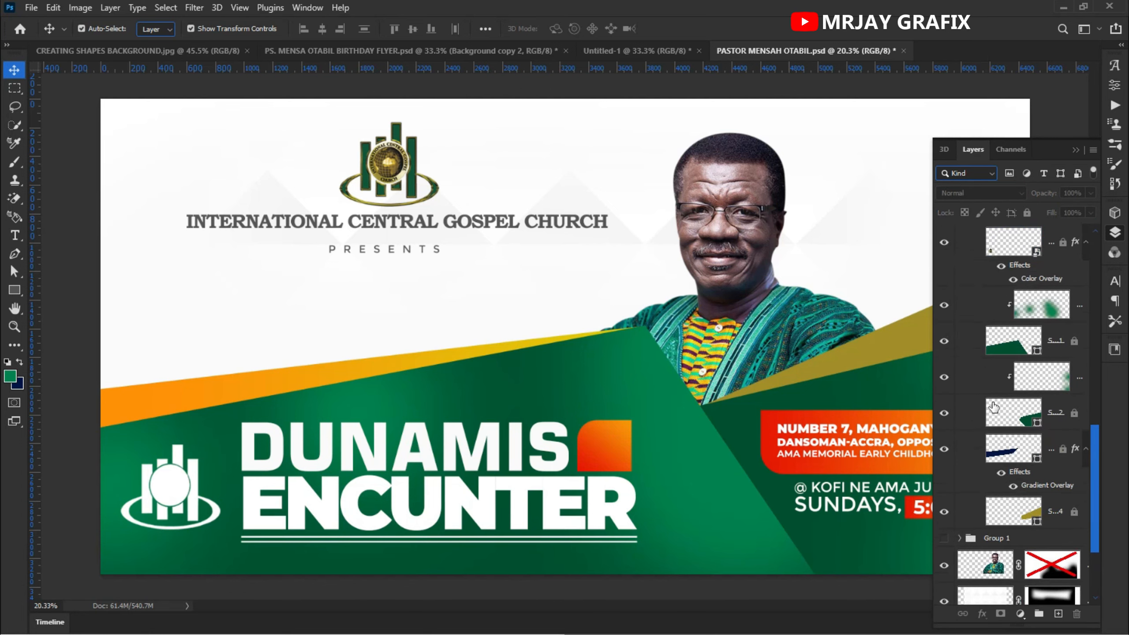
scroll(994, 407, up, 3)
click(1006, 323)
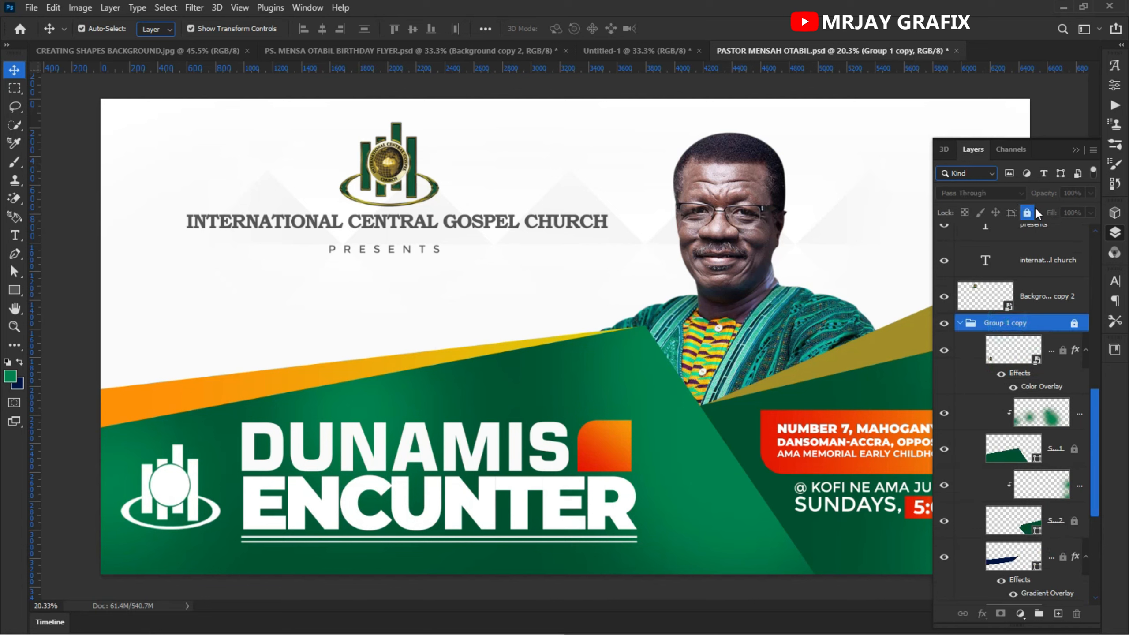
click(1027, 212)
click(165, 491)
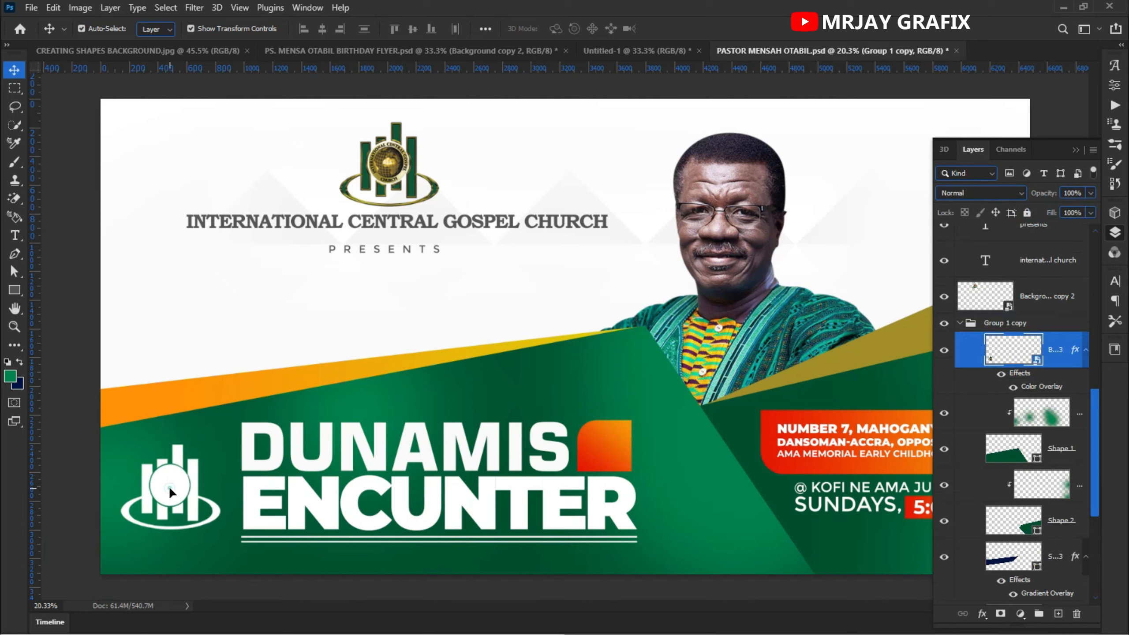
- Enlarge the logo copy to about 179% and commit the transform
drag(221, 530, 273, 574)
drag(193, 444, 197, 404)
drag(167, 493, 179, 493)
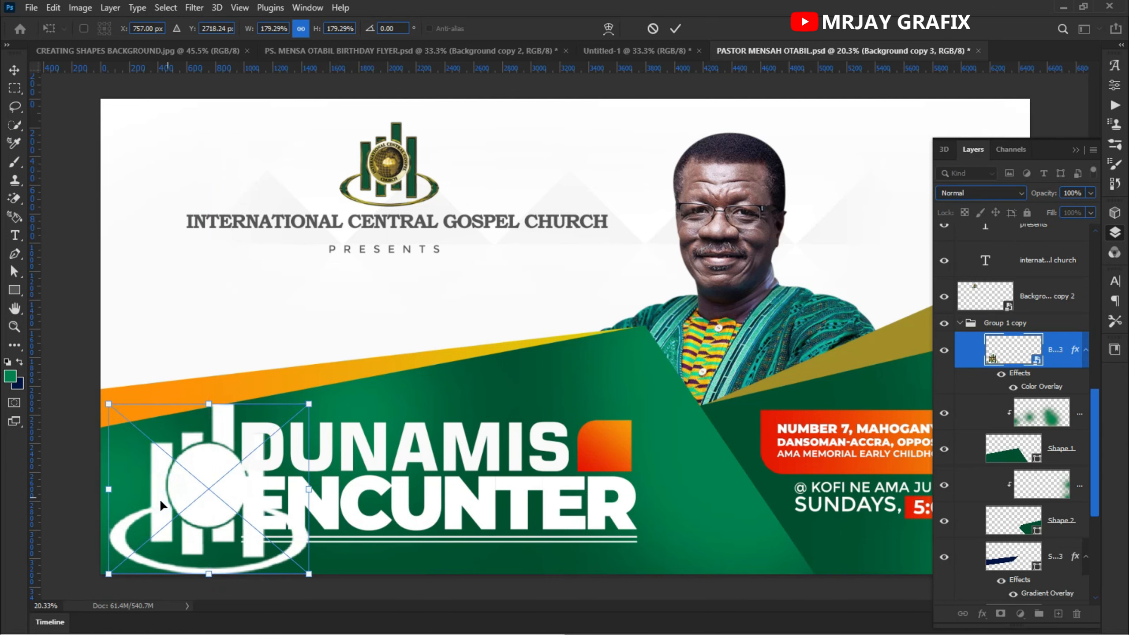
click(675, 29)
- Set the logo copy's blend mode to Luminosity
drag(1001, 351, 999, 421)
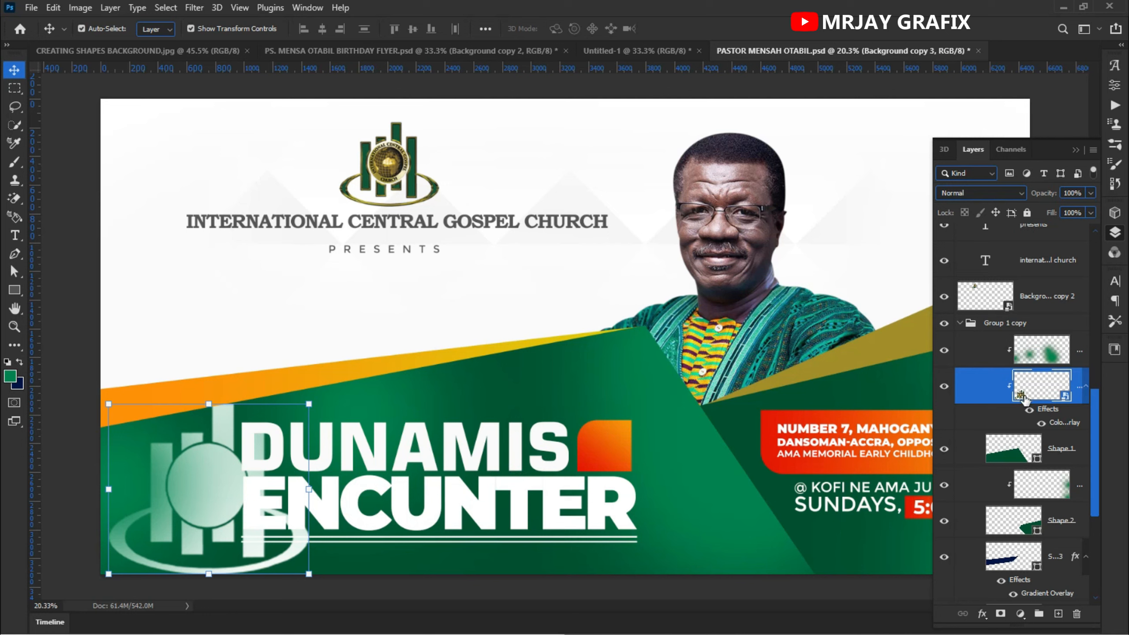
key(ctrl+z)
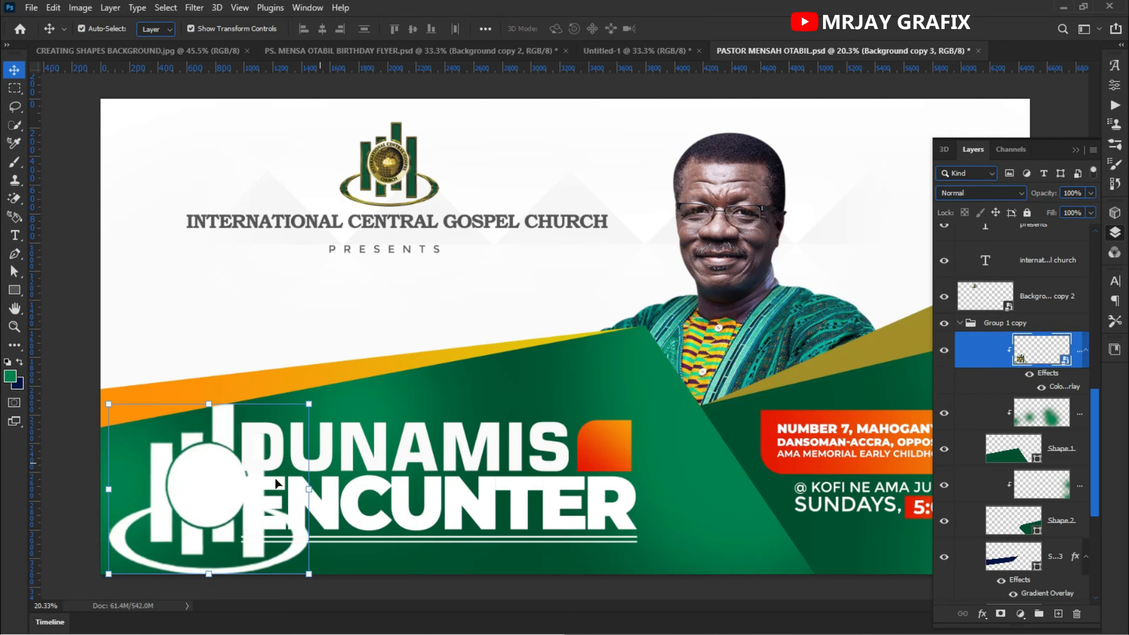
mouse_move(217, 496)
mouse_down()
mouse_move(232, 503)
mouse_move(214, 499)
mouse_up()
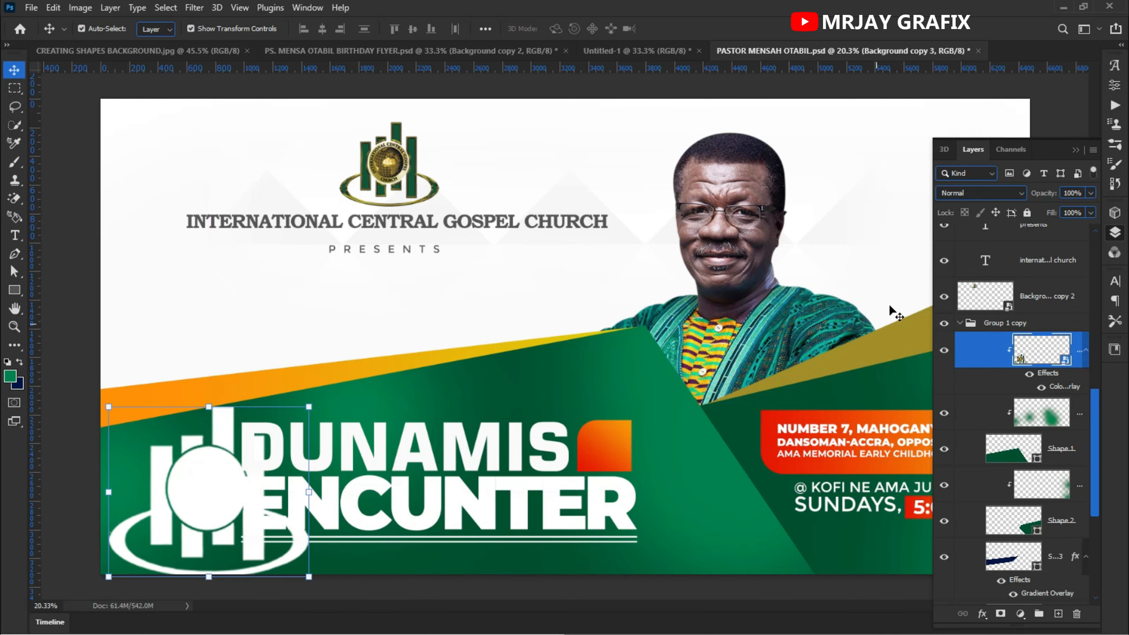
click(982, 193)
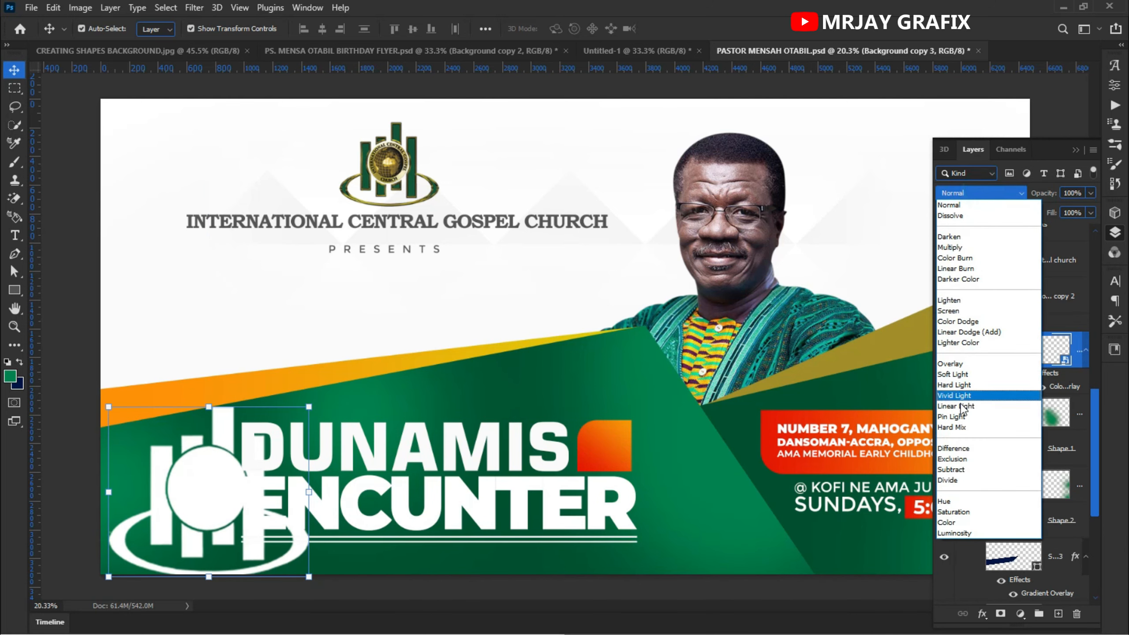
click(953, 532)
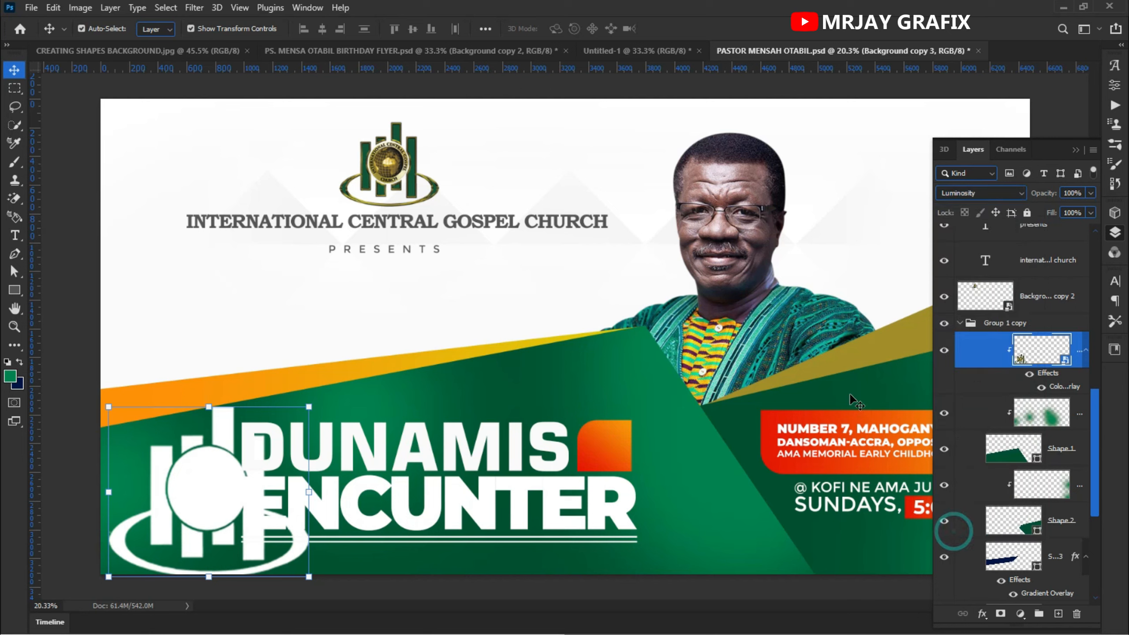
- Delete the Color Overlay effect from the logo copy and lower its Fill to 25%
click(1029, 375)
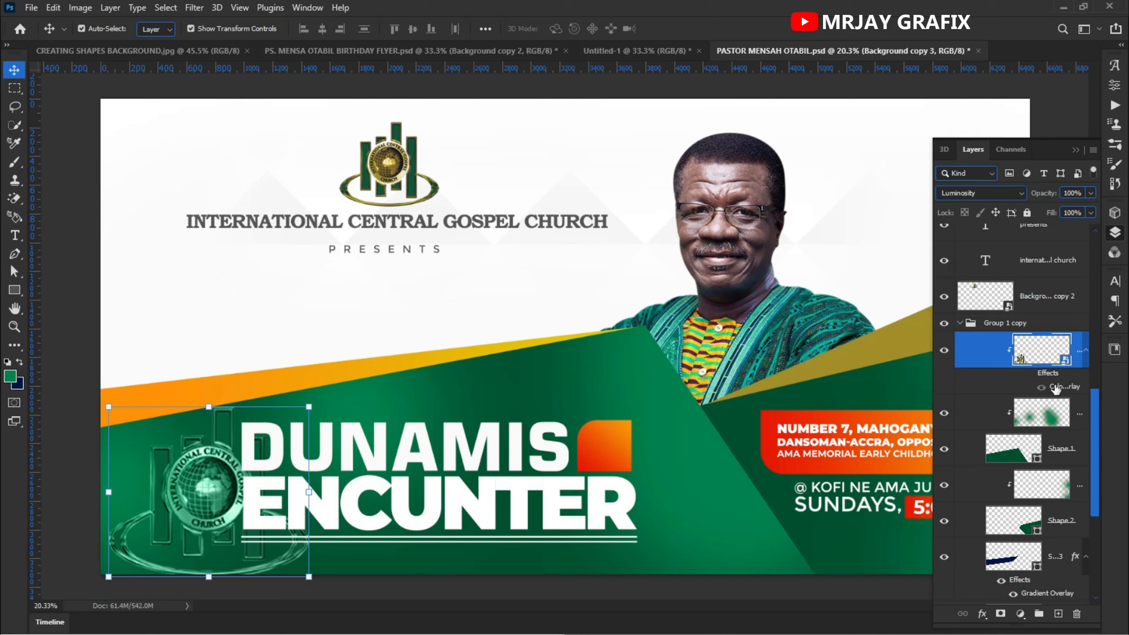
drag(1053, 376, 1078, 615)
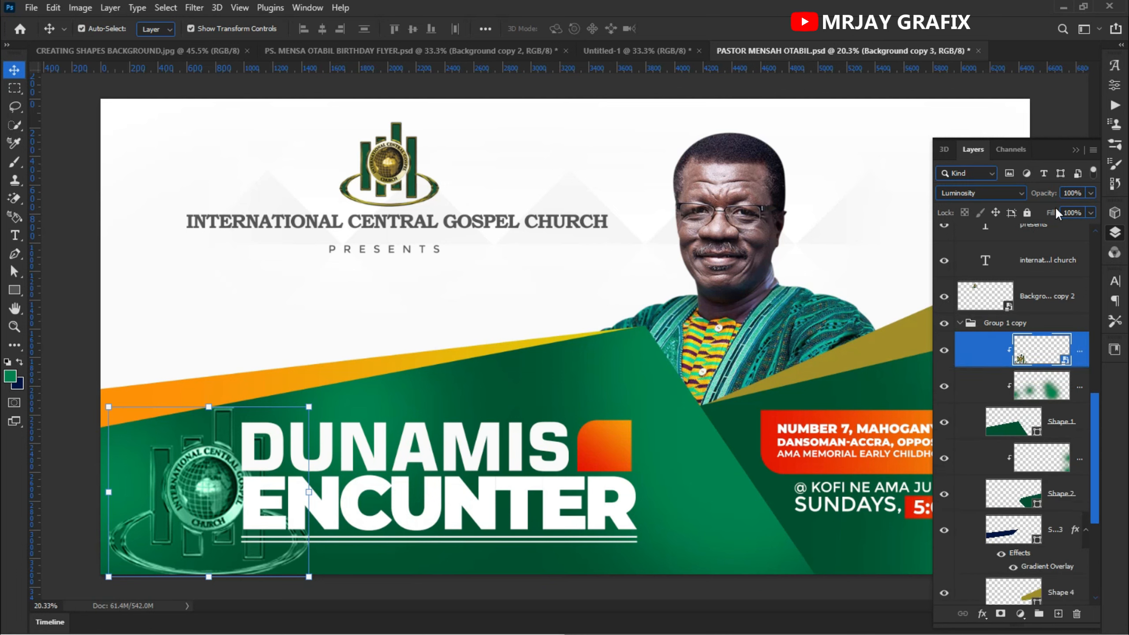
drag(1057, 215, 1009, 220)
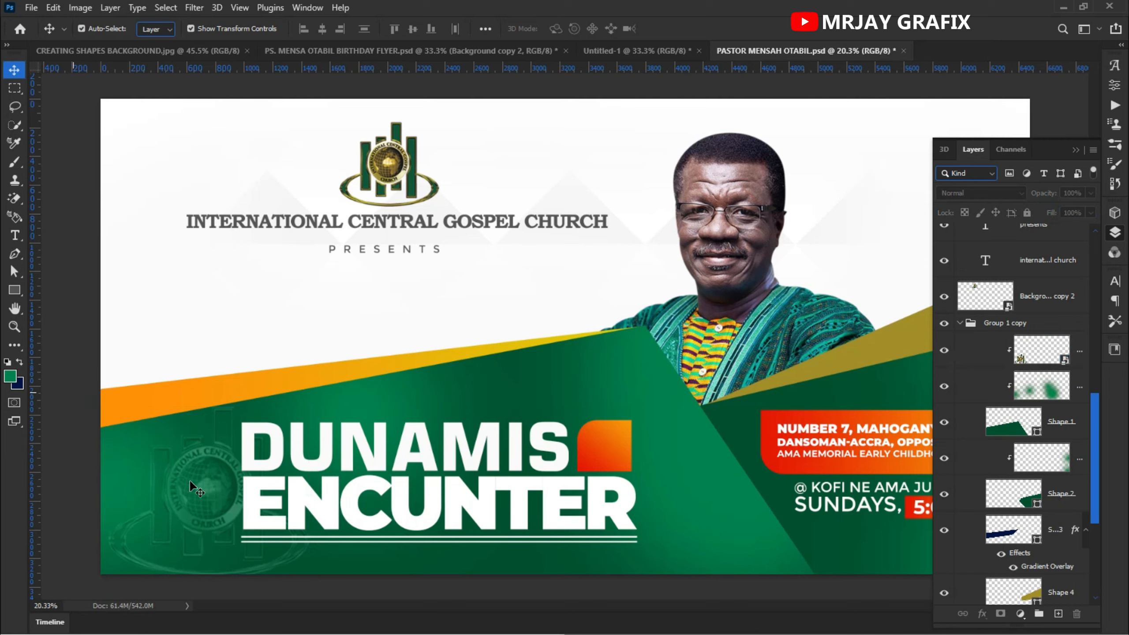
- Scale the logo copy to about 256% behind the DUNAMIS ENCUNTER title and lower its Fill to 16%
drag(190, 485, 473, 458)
drag(400, 535, 305, 590)
drag(429, 550, 377, 527)
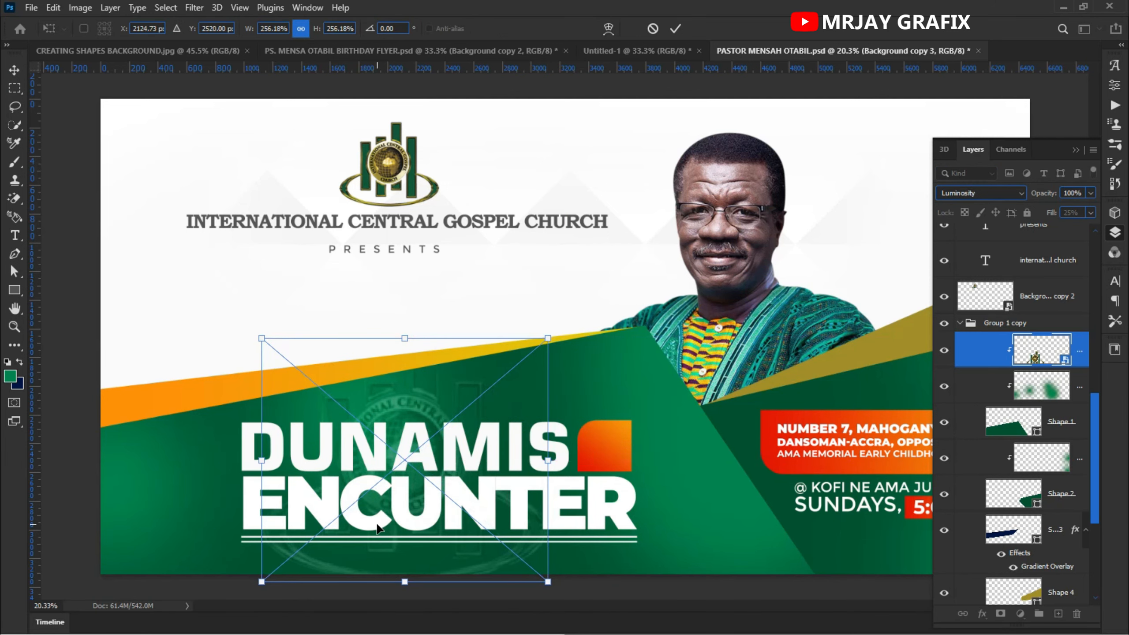
key(Return)
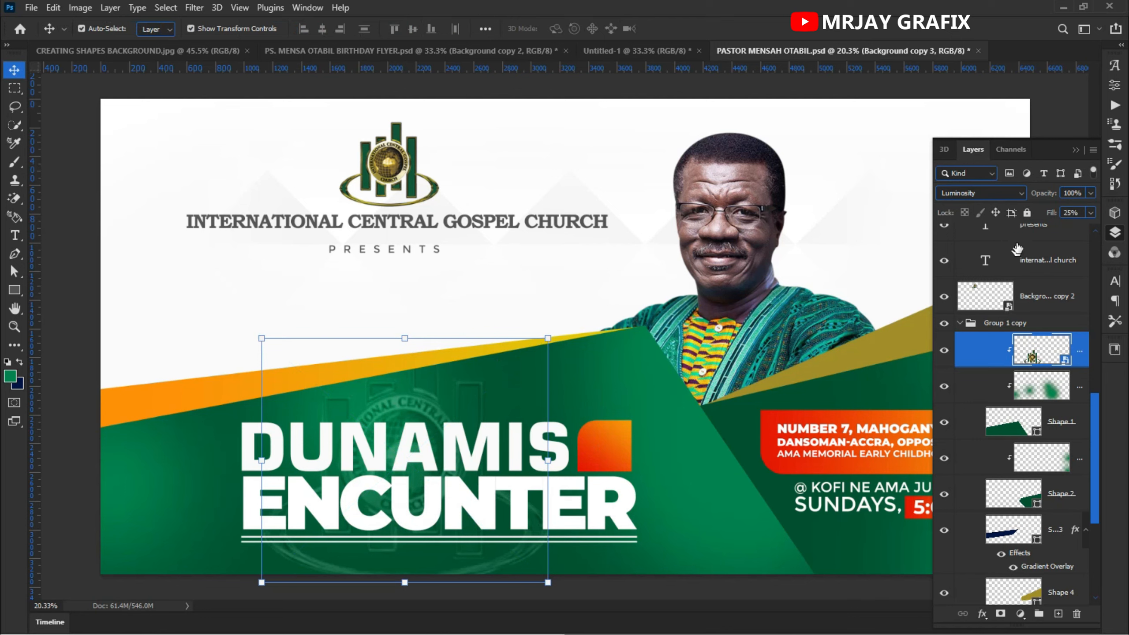
drag(1053, 215, 1049, 215)
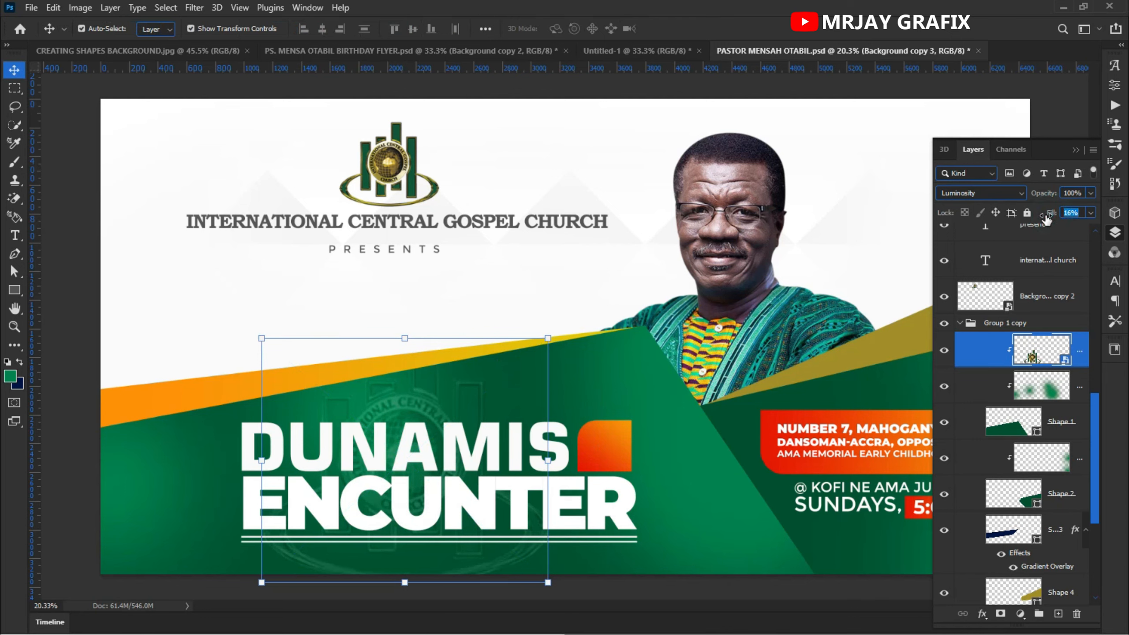
click(57, 425)
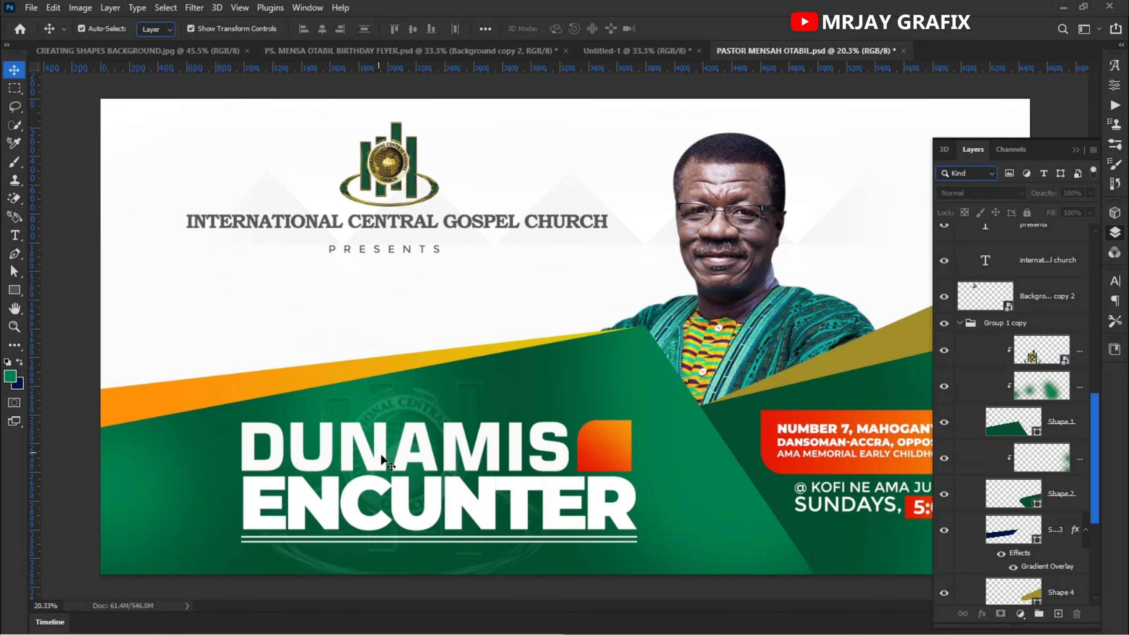
- Duplicate the portrait layer and move the copy to the banner's left side
scroll(383, 459, down, 2)
scroll(388, 484, down, 2)
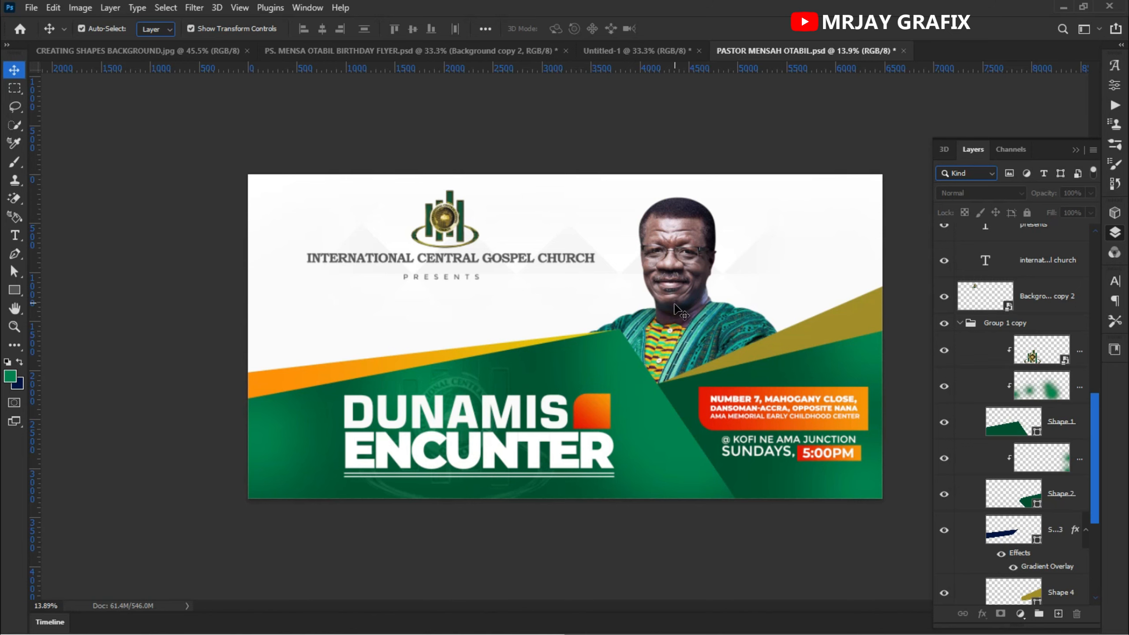
scroll(676, 187, up, 1)
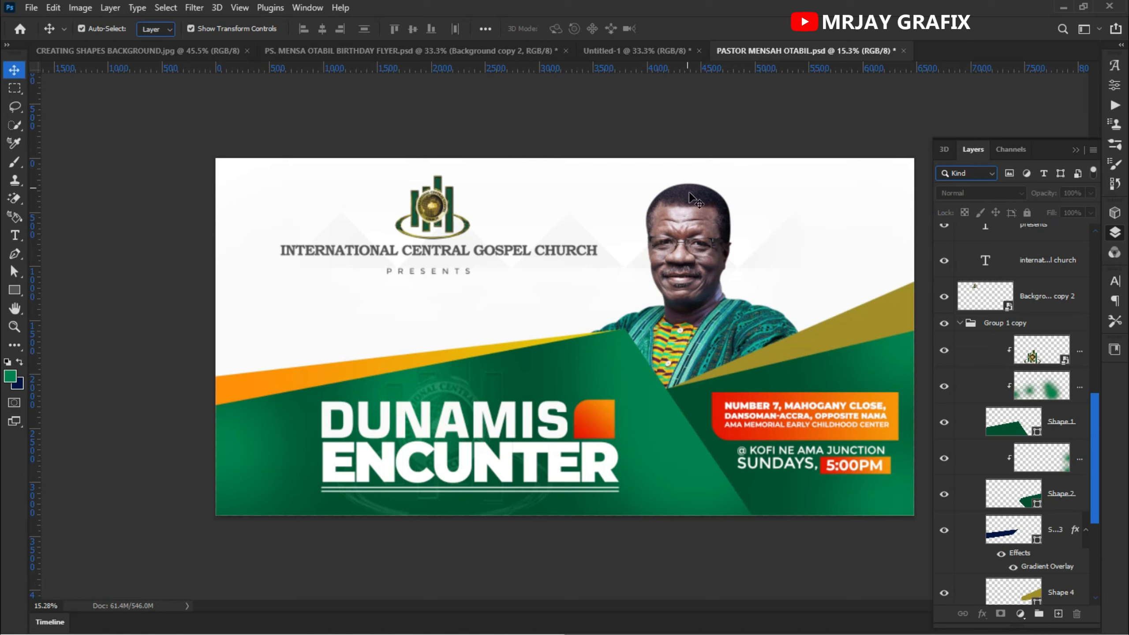
click(714, 270)
scroll(990, 445, down, 3)
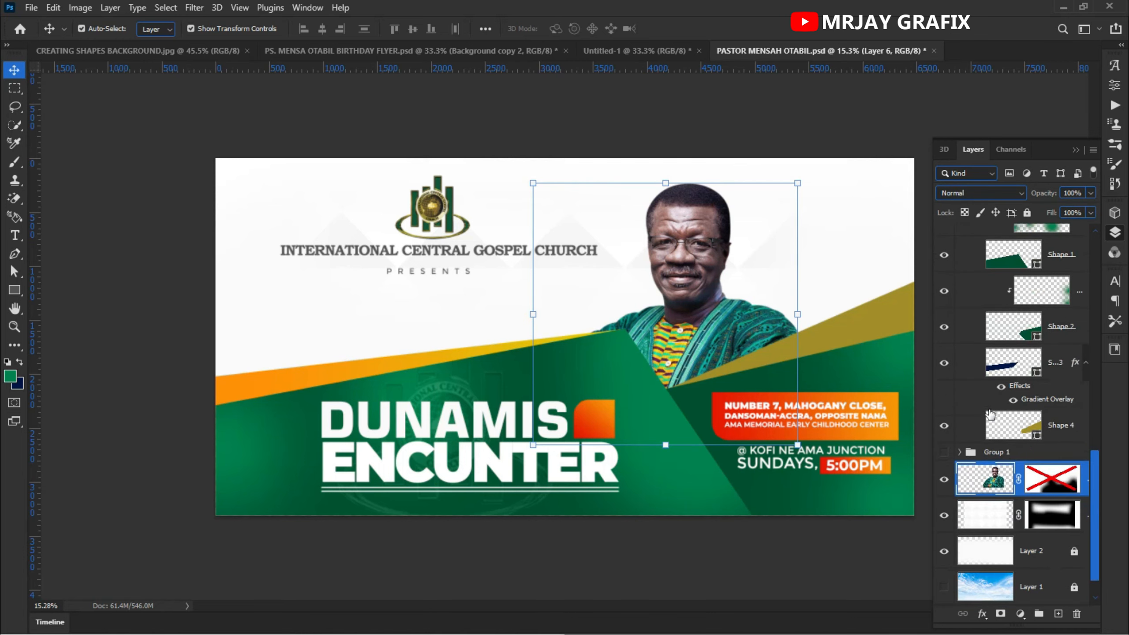
drag(980, 480, 1057, 614)
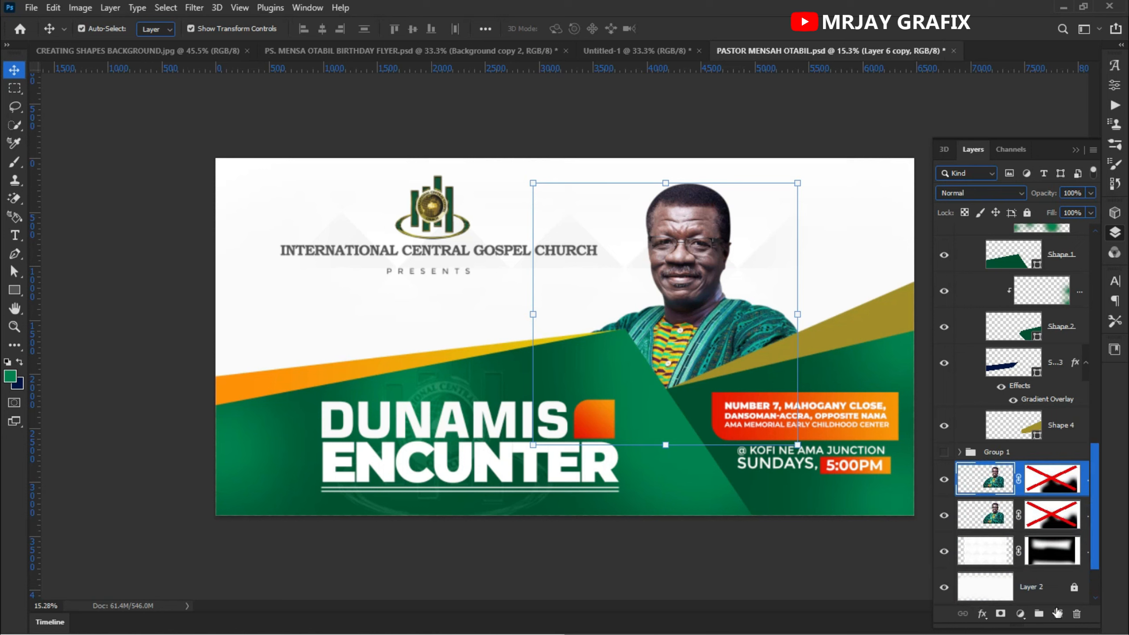
click(975, 519)
drag(688, 270, 306, 249)
- Flip the portrait copy horizontally, scale it to about 153%, position it at the banner's left edge and commit
key(ctrl+t)
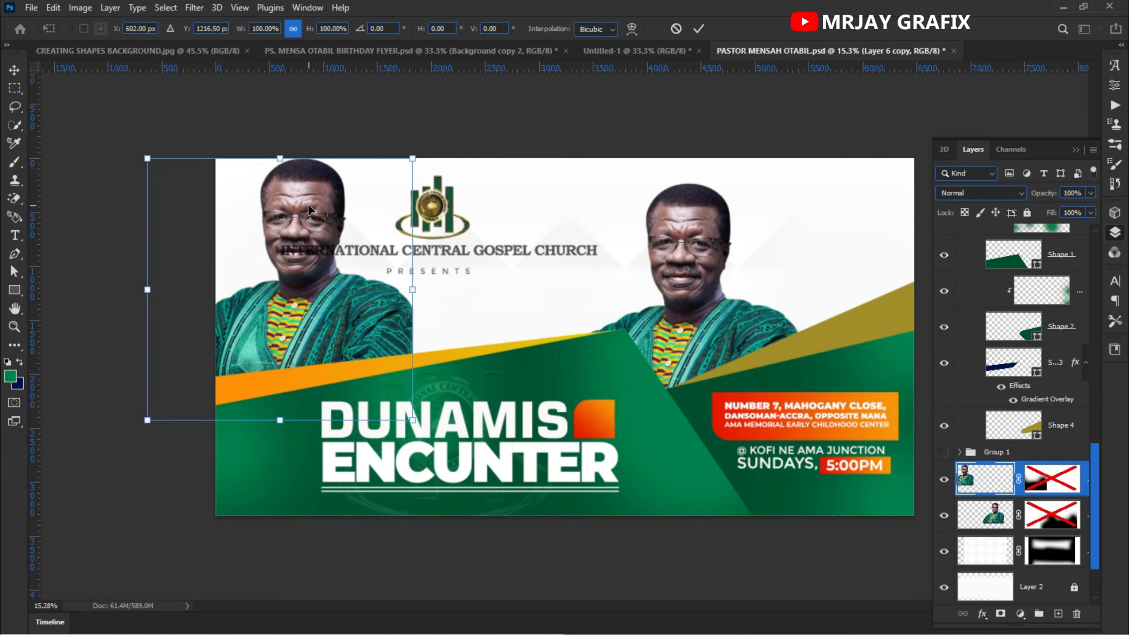
right_click(310, 209)
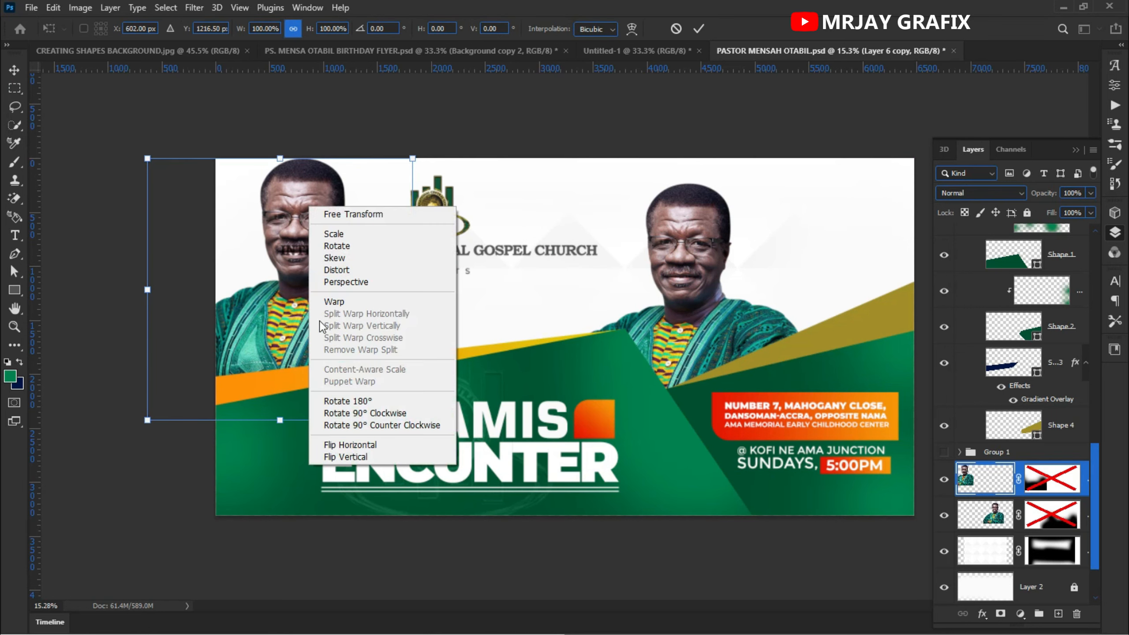
click(360, 449)
drag(253, 294, 296, 301)
drag(323, 426, 349, 569)
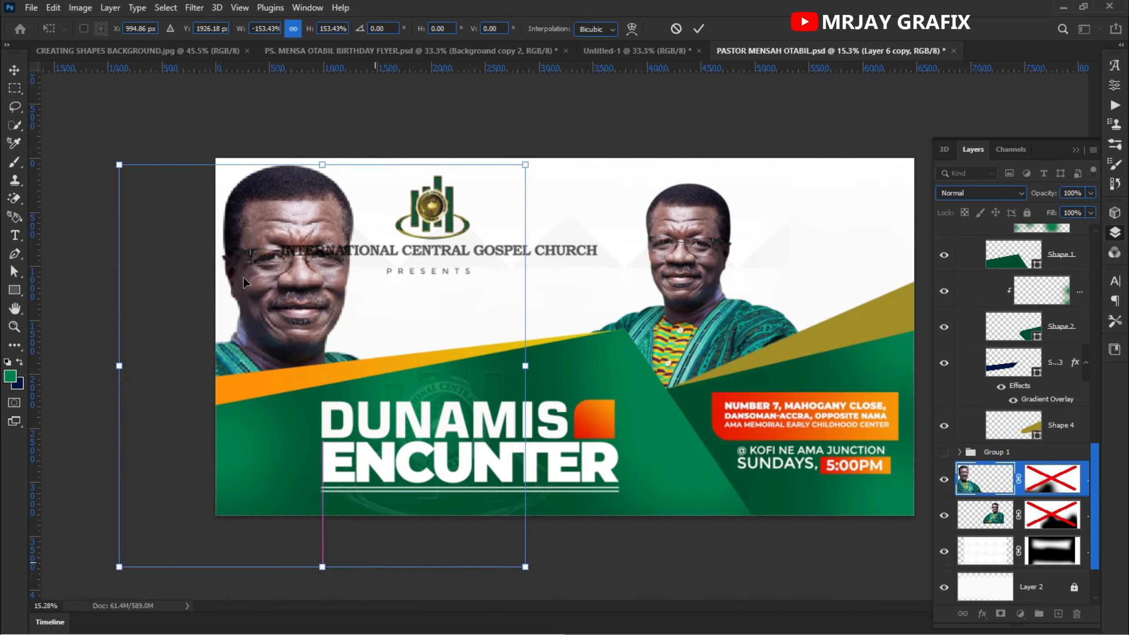
drag(271, 306, 246, 286)
click(698, 29)
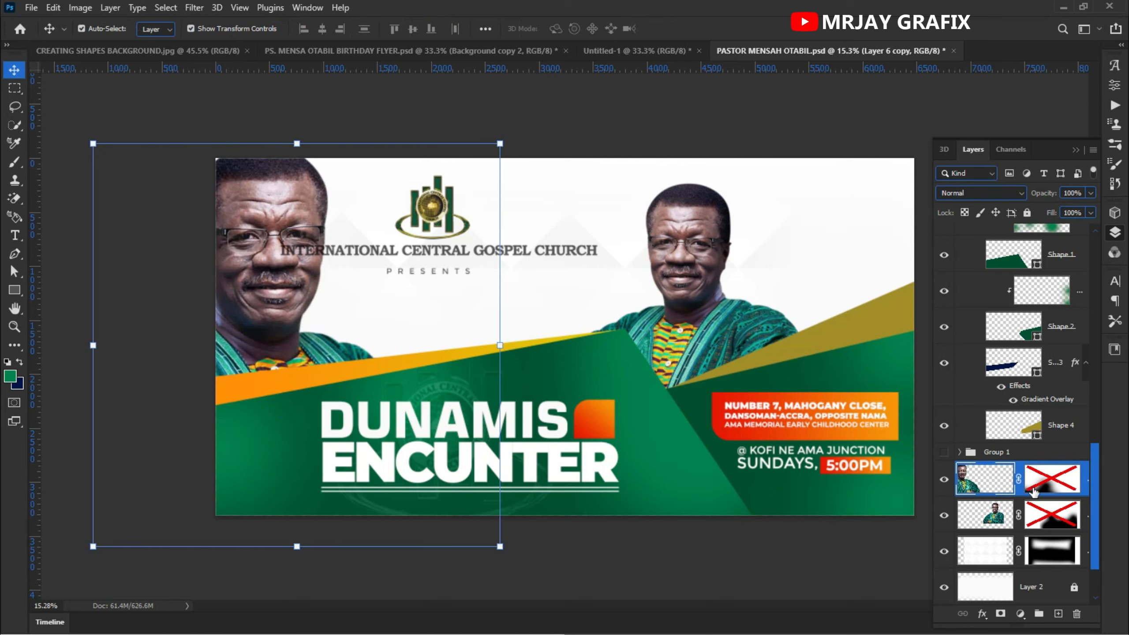
- Set the portrait copy's blend mode to Luminosity and lower its Fill to 12%
click(985, 193)
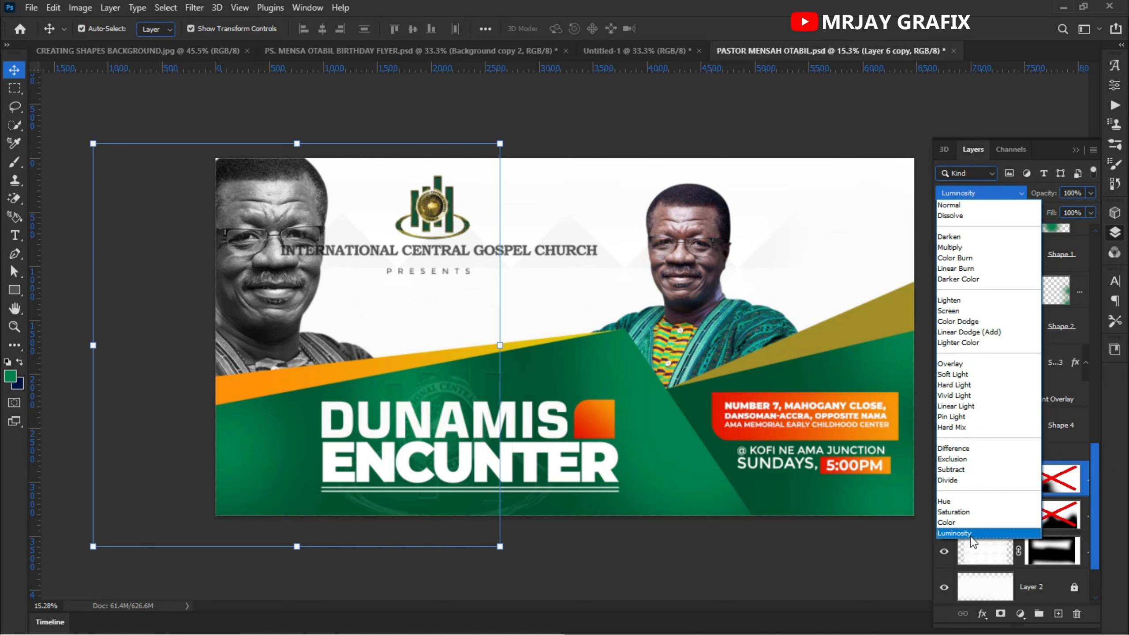
click(956, 532)
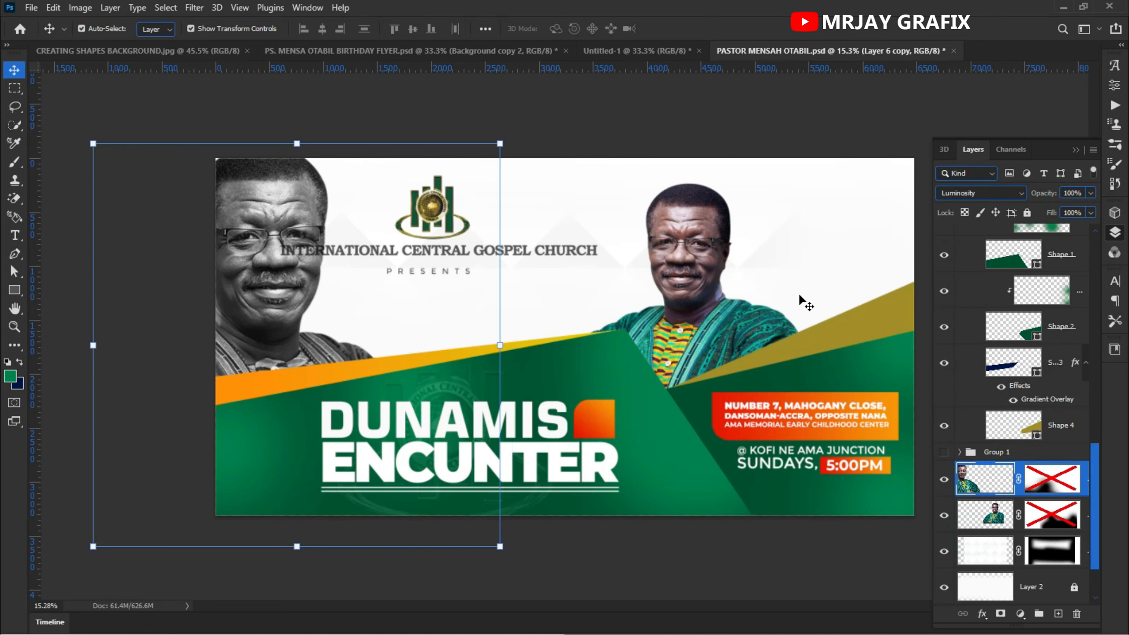
drag(1052, 215, 991, 228)
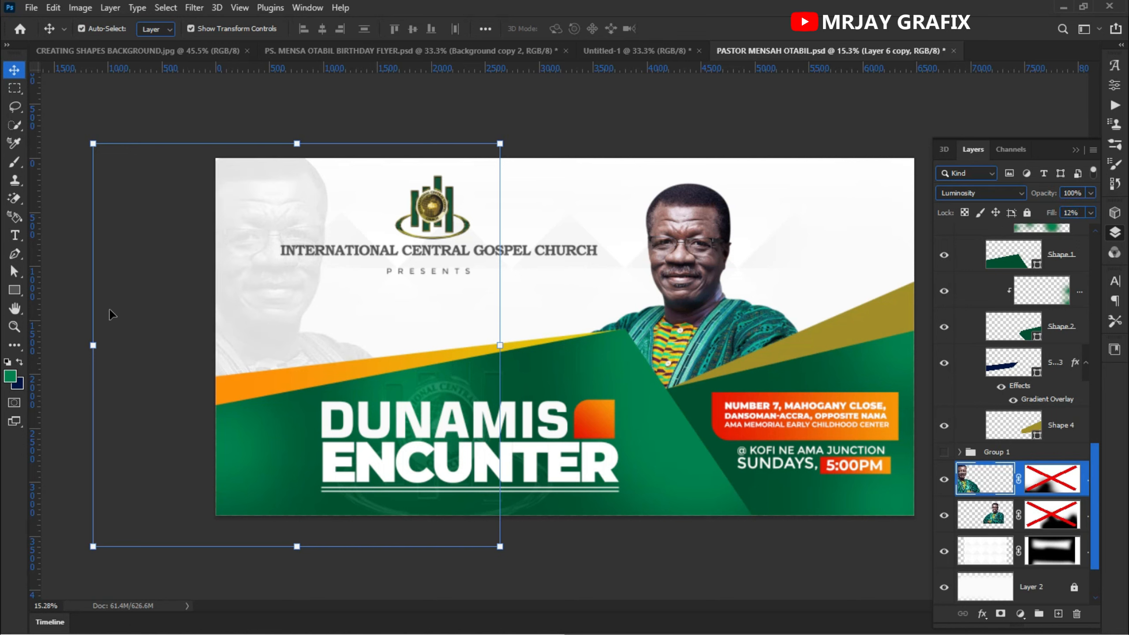
click(125, 318)
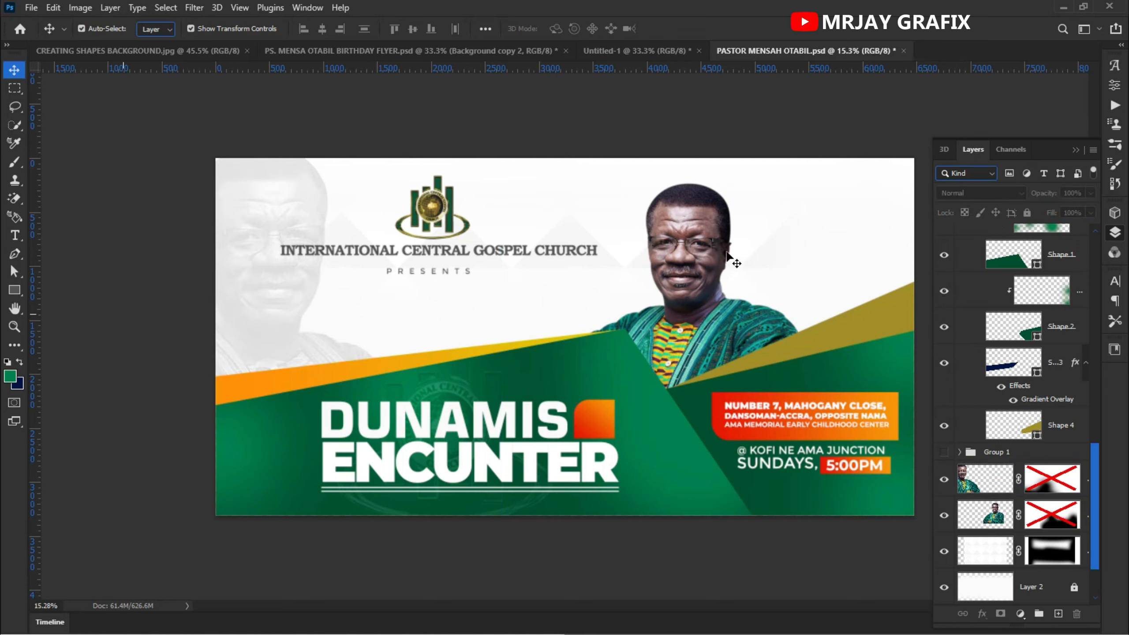
- Move the original portrait slightly upward on the banner
click(680, 269)
drag(680, 269, 683, 250)
click(161, 231)
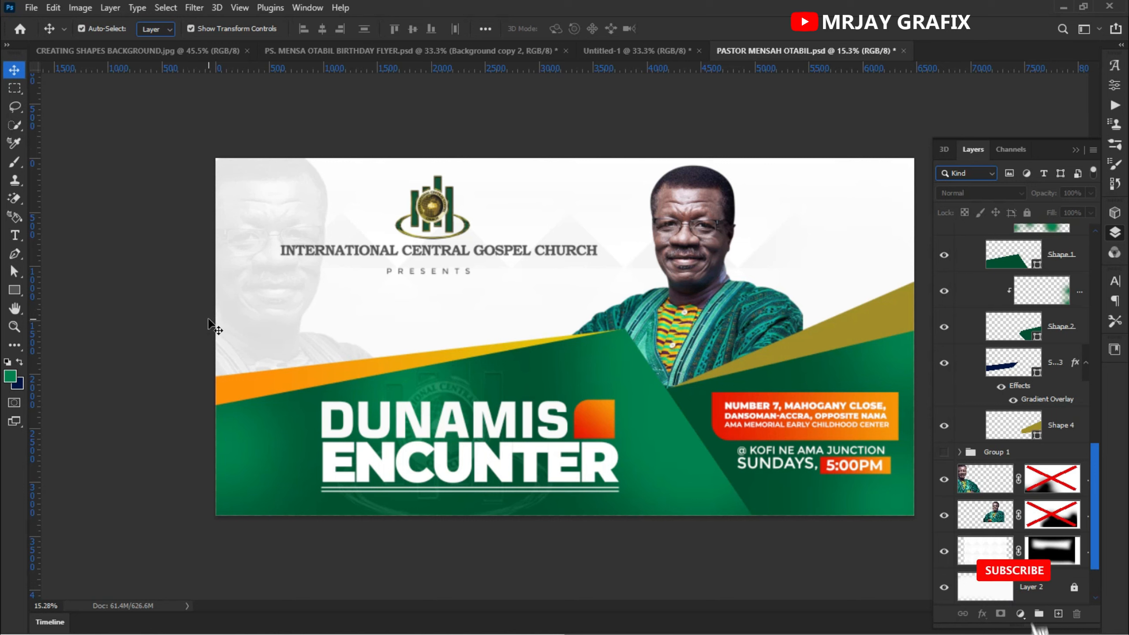